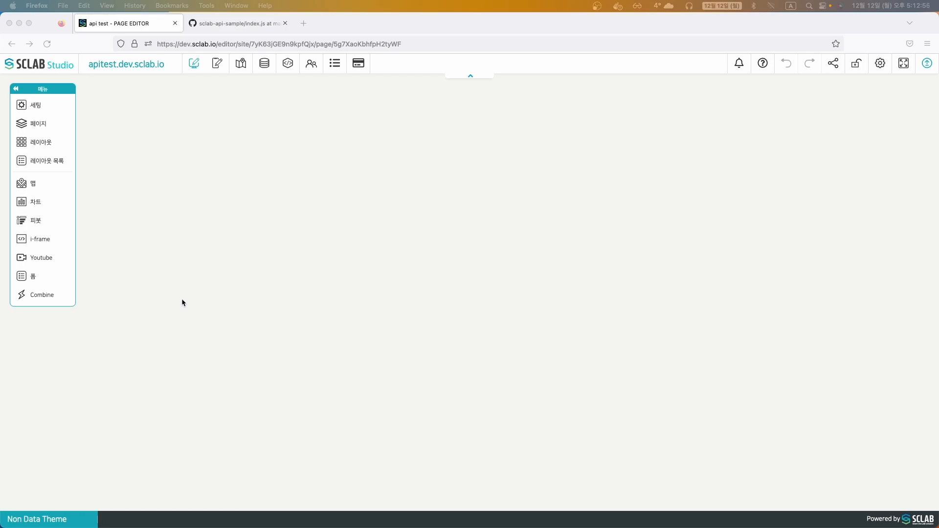
Open the data editor and add an API data source to the canvas
click(234, 288)
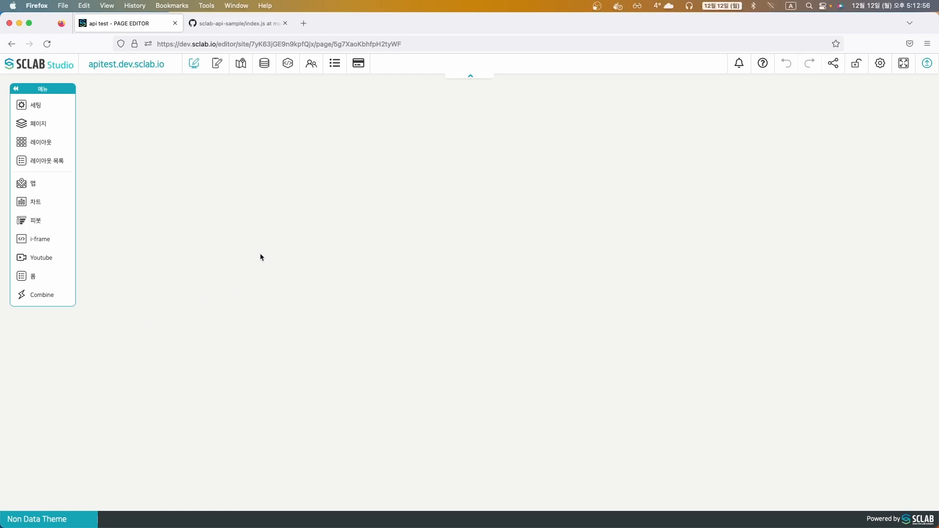
click(264, 63)
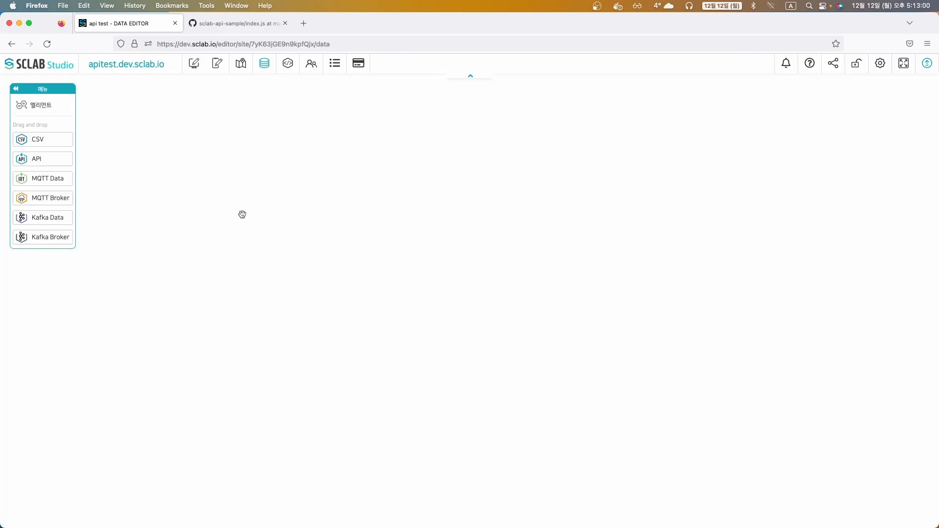
mouse_move(39, 163)
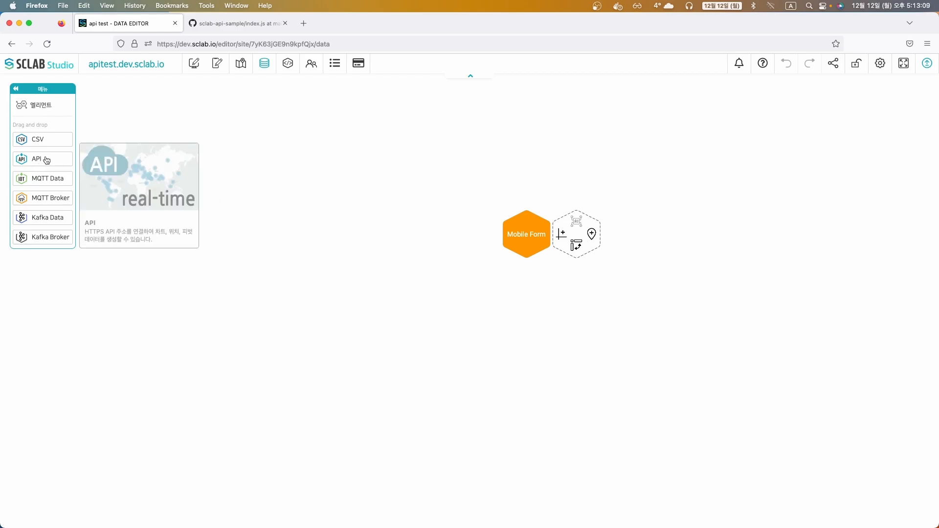
drag(45, 159, 317, 220)
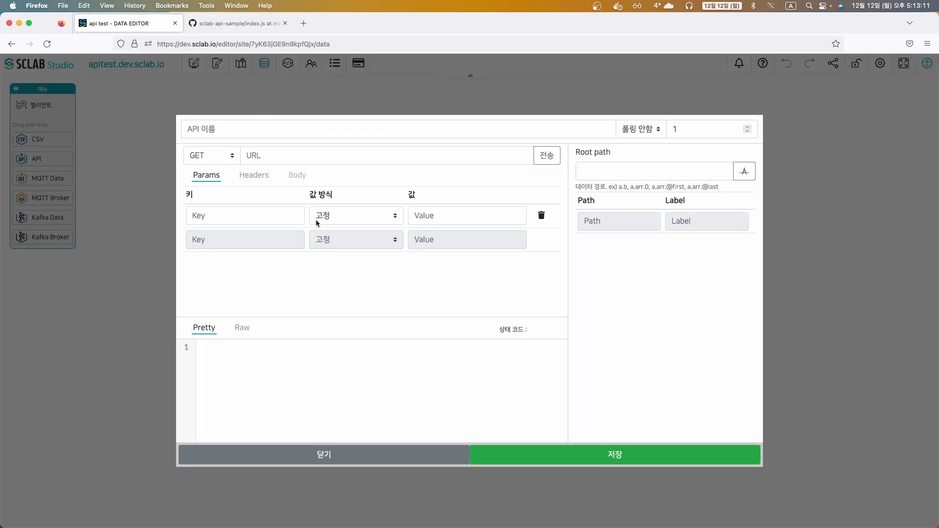
click(275, 155)
click(245, 130)
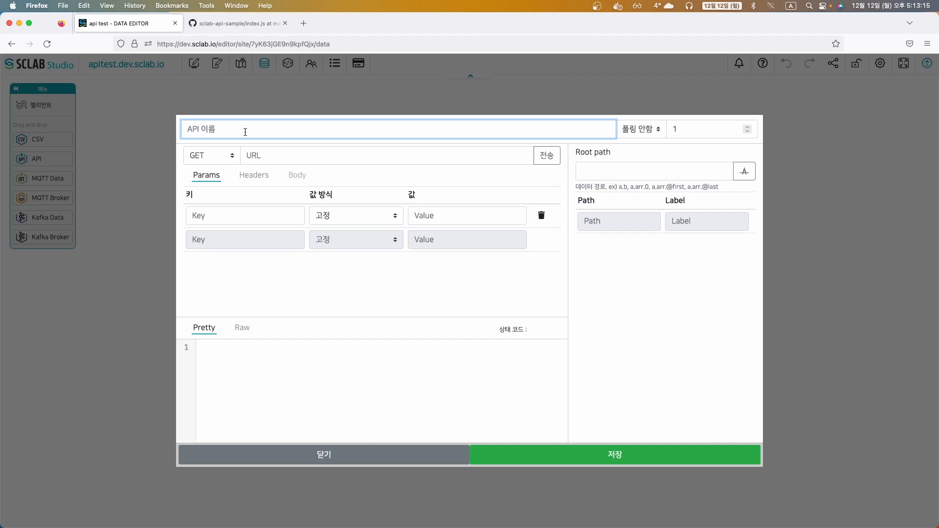
click(267, 156)
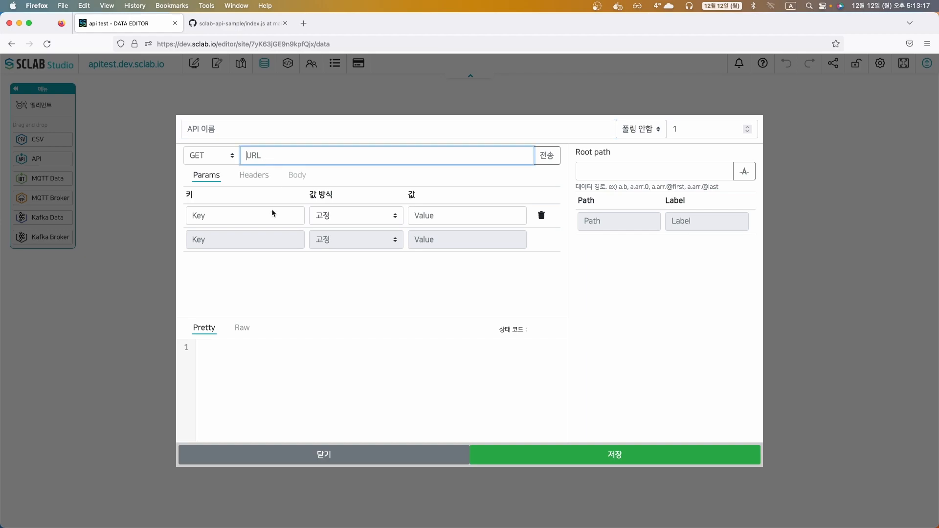
click(280, 271)
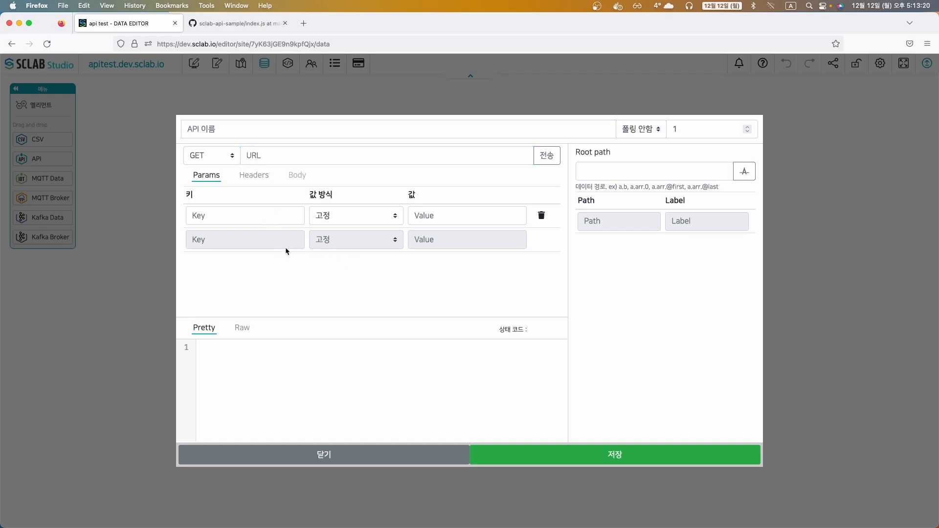
click(248, 130)
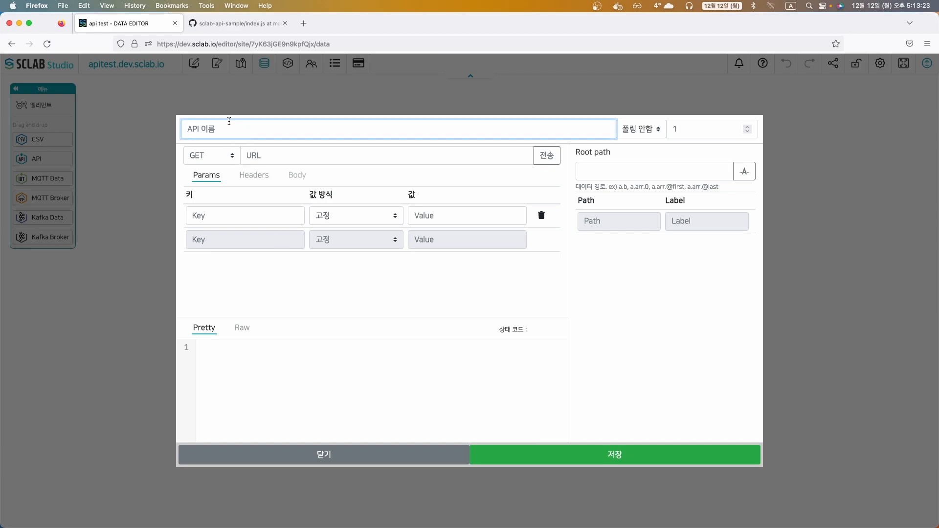
Switch to the sclab-api-sample index.js page on GitHub and examine the /api/1/co2/month route, its date query parameter and its cases
click(247, 24)
scroll(323, 277, down, 3)
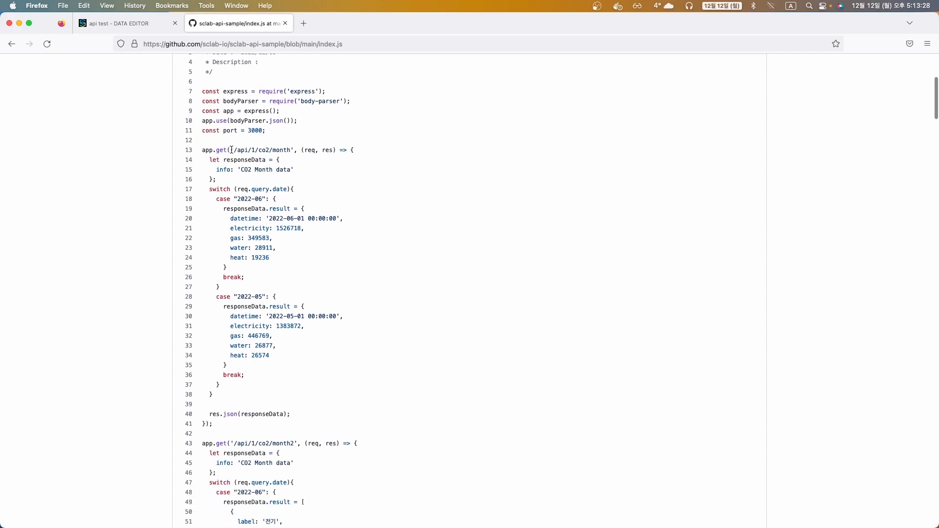
drag(233, 150, 290, 151)
click(287, 167)
drag(290, 151, 236, 151)
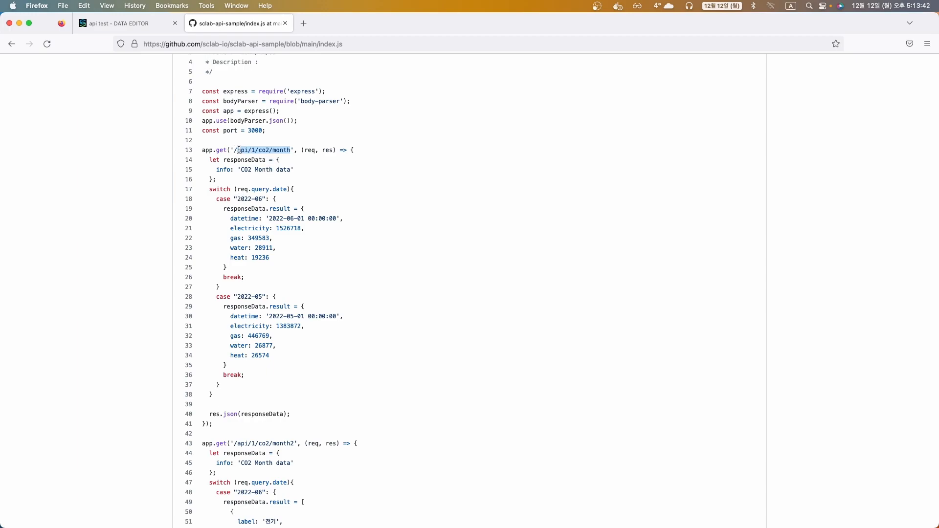
double_click(283, 150)
click(278, 190)
double_click(278, 189)
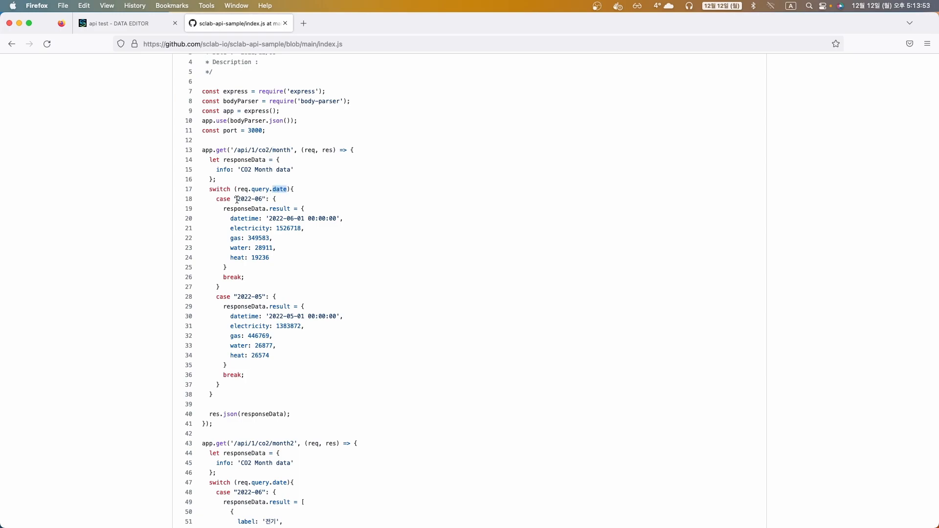
drag(238, 200, 261, 200)
drag(238, 297, 261, 297)
click(289, 221)
Examine the /api/1/co2/month2 route's label and value response structure and compare it with the month route
scroll(266, 353, down, 8)
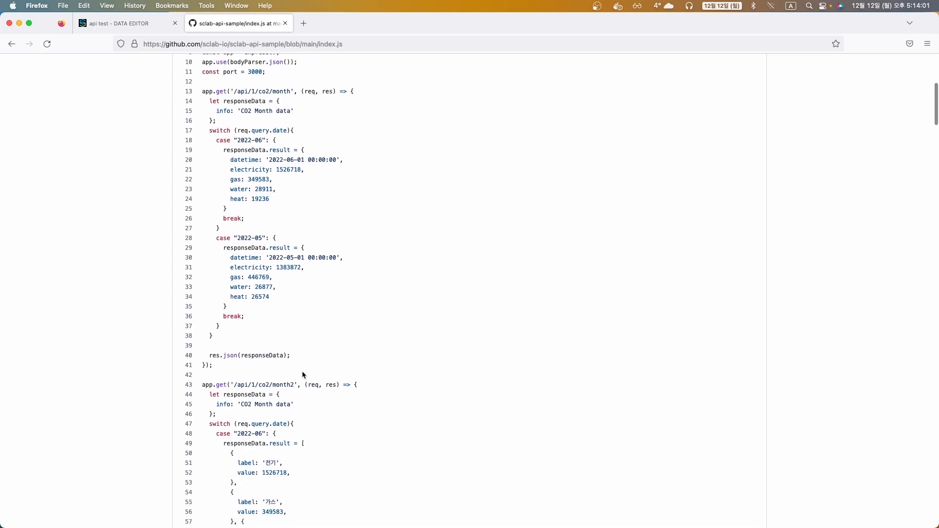
drag(237, 268, 262, 268)
scroll(269, 309, down, 2)
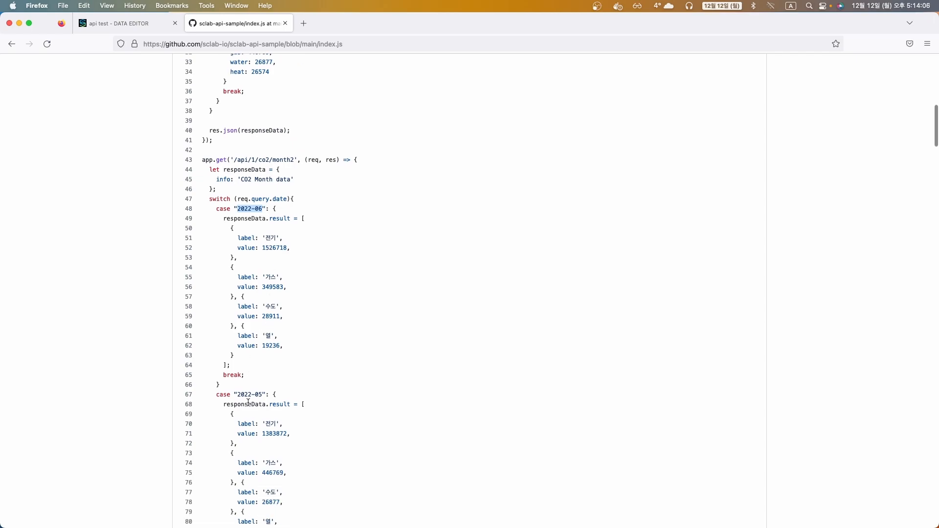
scroll(274, 323, down, 1)
scroll(303, 321, up, 4)
scroll(308, 322, up, 2)
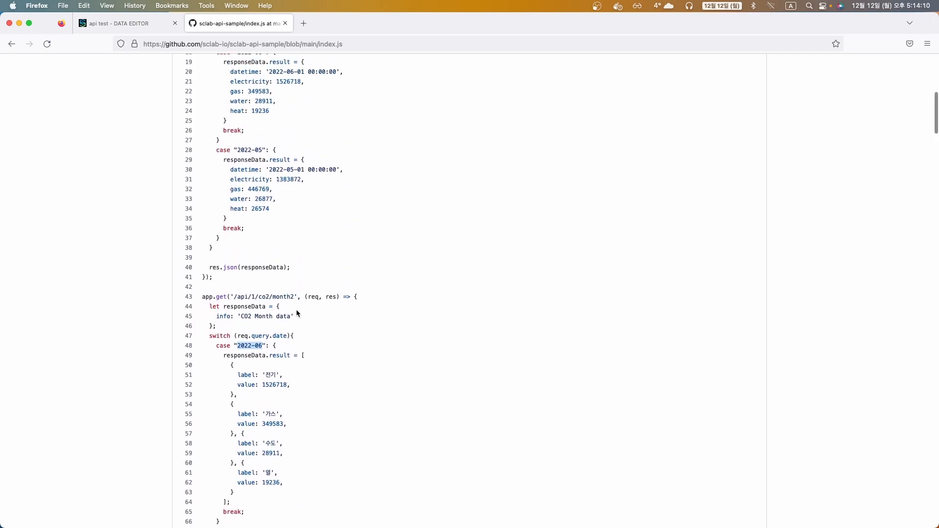
scroll(287, 382, down, 3)
scroll(264, 372, up, 5)
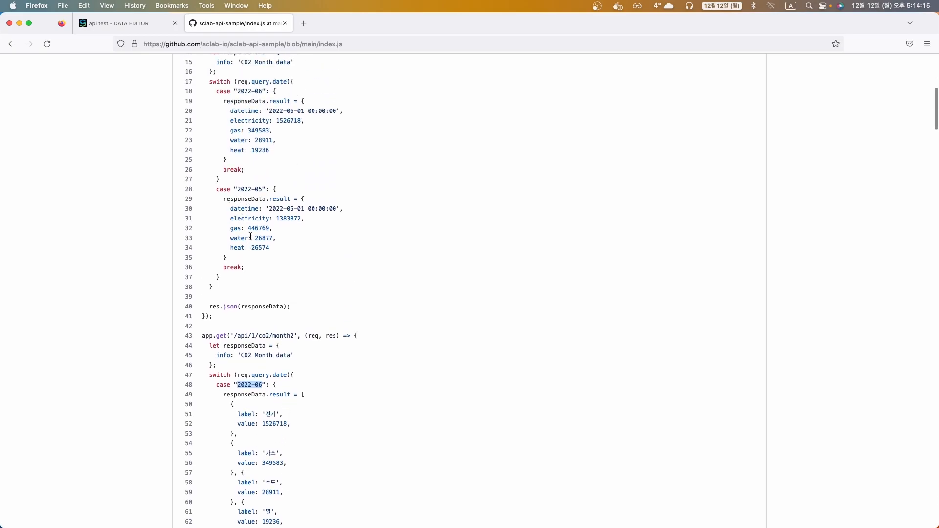
scroll(263, 312, down, 1)
scroll(263, 312, down, 15)
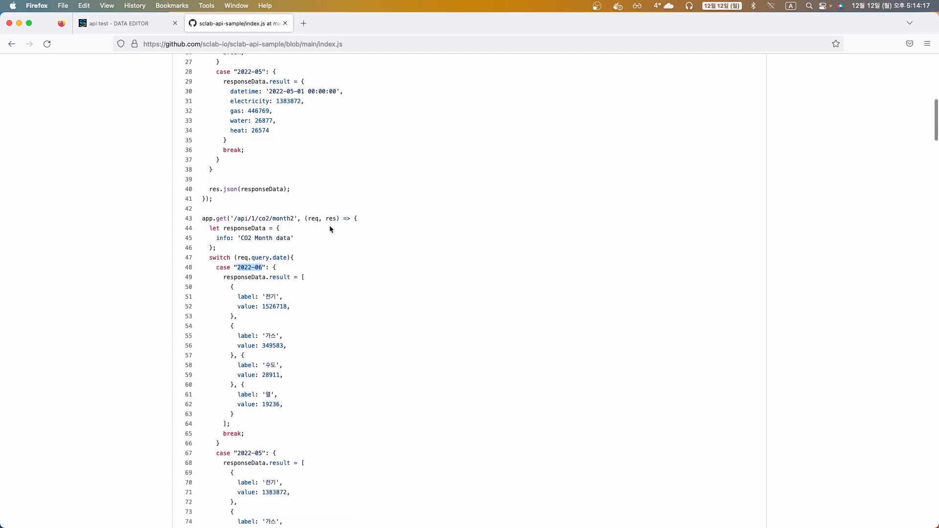
Examine the /api/1/co2/history route and the date range of its monthly records
scroll(281, 297, down, 13)
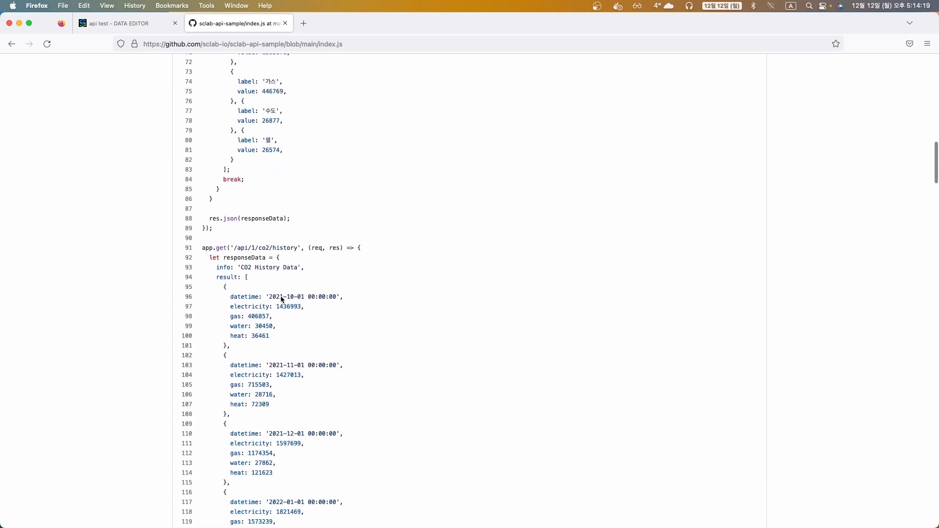
drag(235, 190, 298, 192)
scroll(289, 254, down, 4)
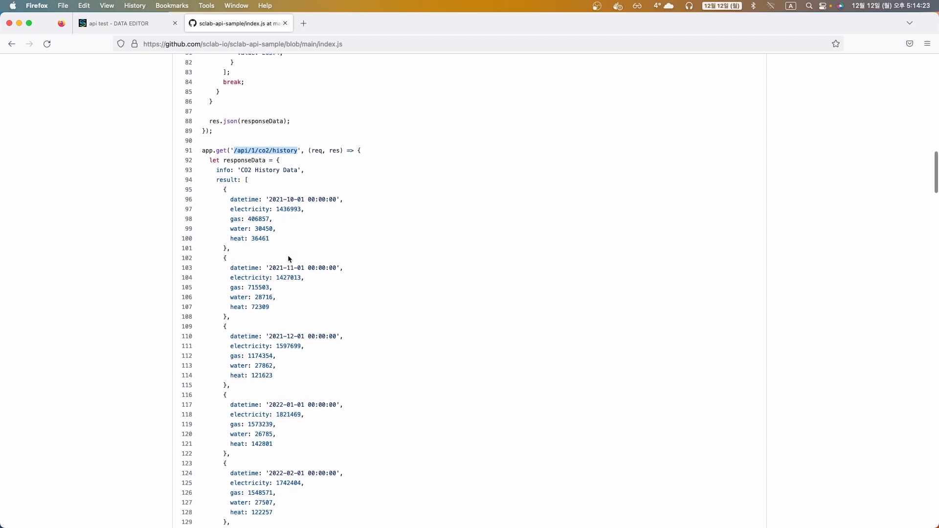
scroll(282, 248, down, 1)
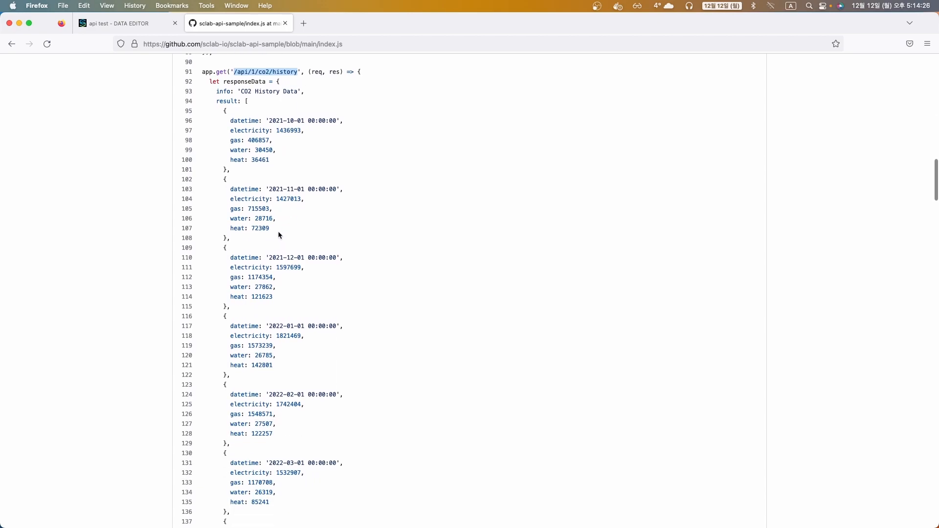
click(258, 151)
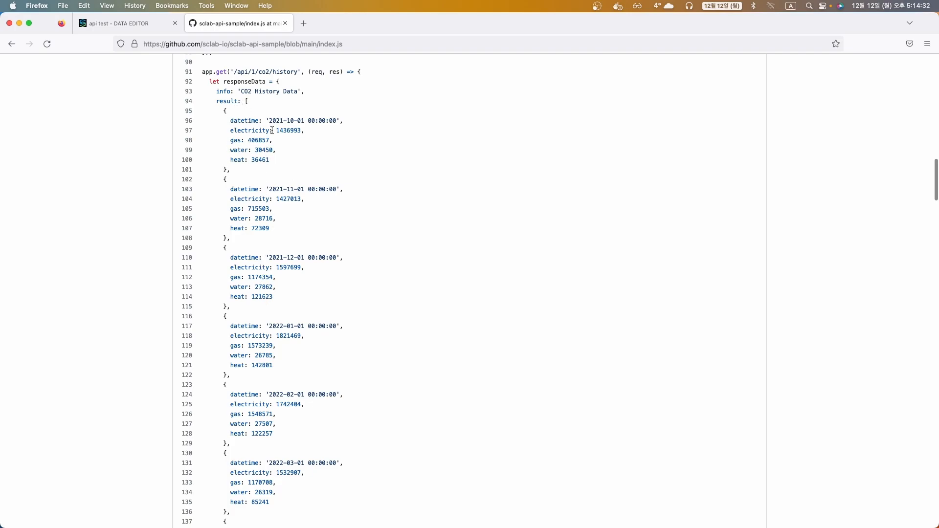
drag(269, 122, 303, 122)
scroll(298, 245, down, 10)
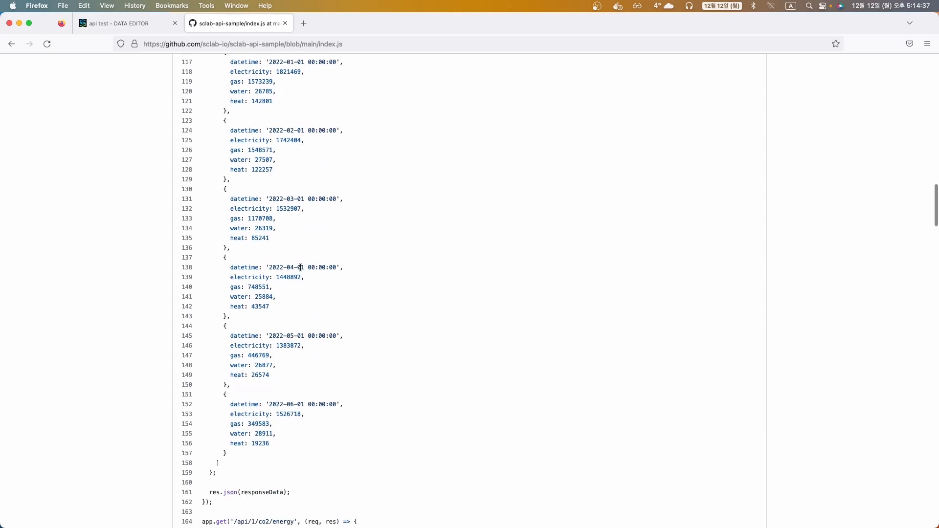
drag(270, 395, 308, 396)
click(296, 409)
Examine the /api/1/co2/energy route, its area cases and the energy values listed per category
scroll(299, 403, down, 7)
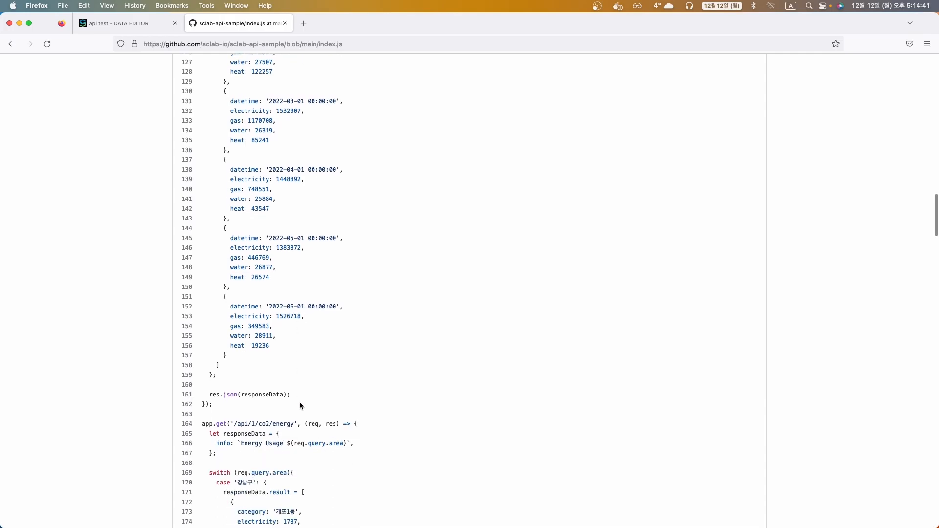
scroll(308, 375, down, 8)
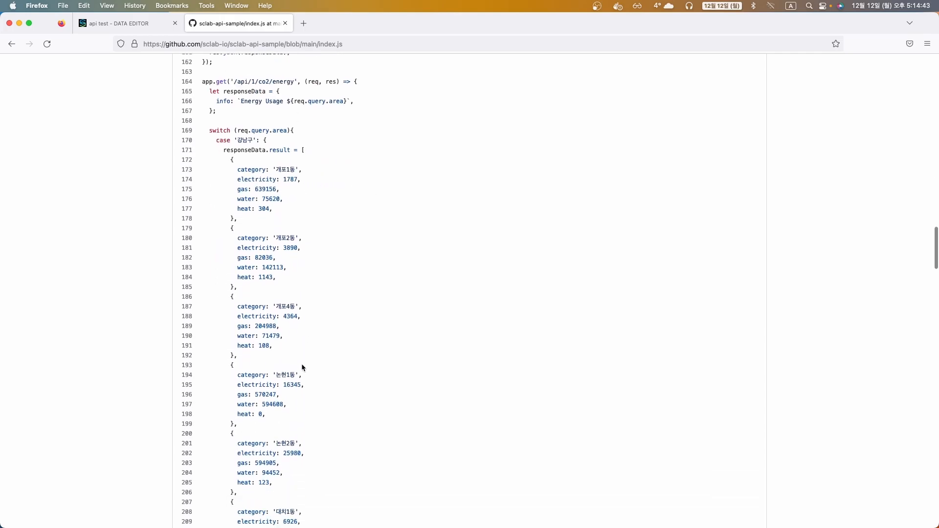
double_click(282, 82)
click(251, 169)
double_click(244, 140)
scroll(274, 205, down, 8)
scroll(280, 227, down, 20)
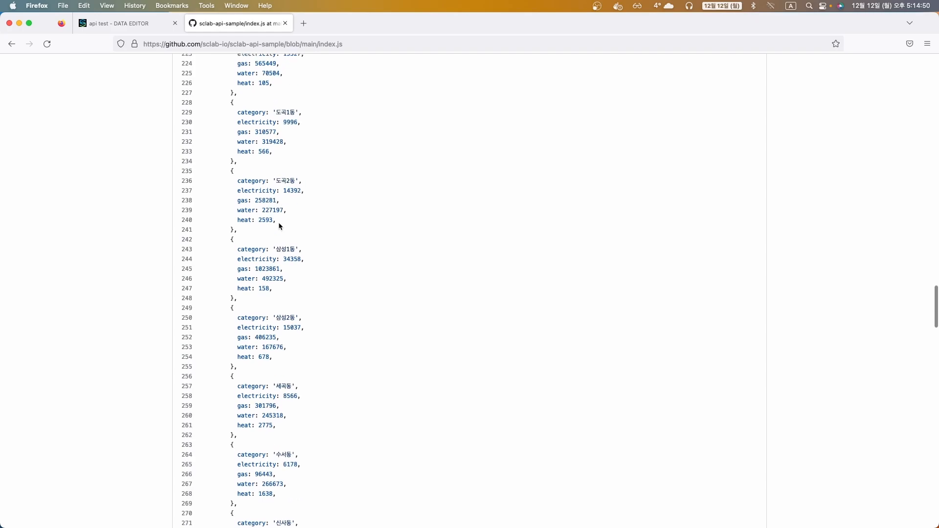
double_click(248, 374)
click(282, 309)
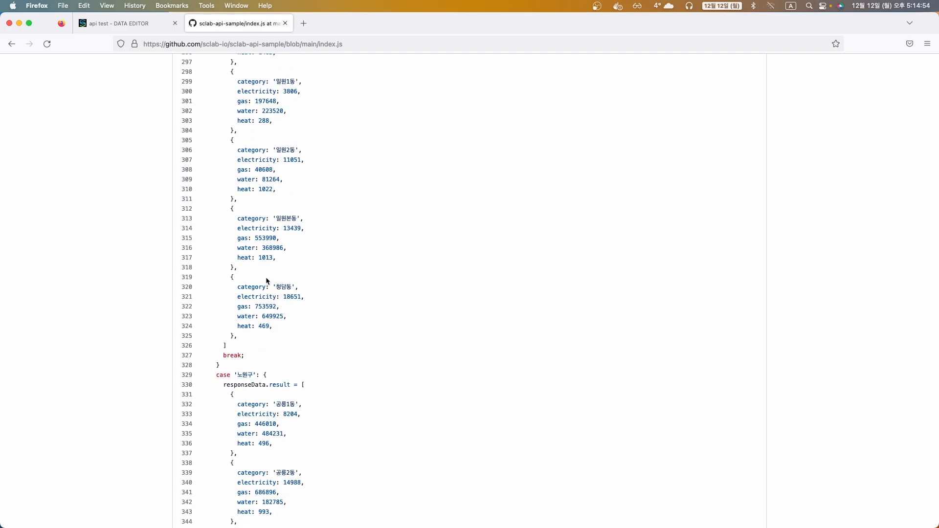
drag(238, 297, 300, 329)
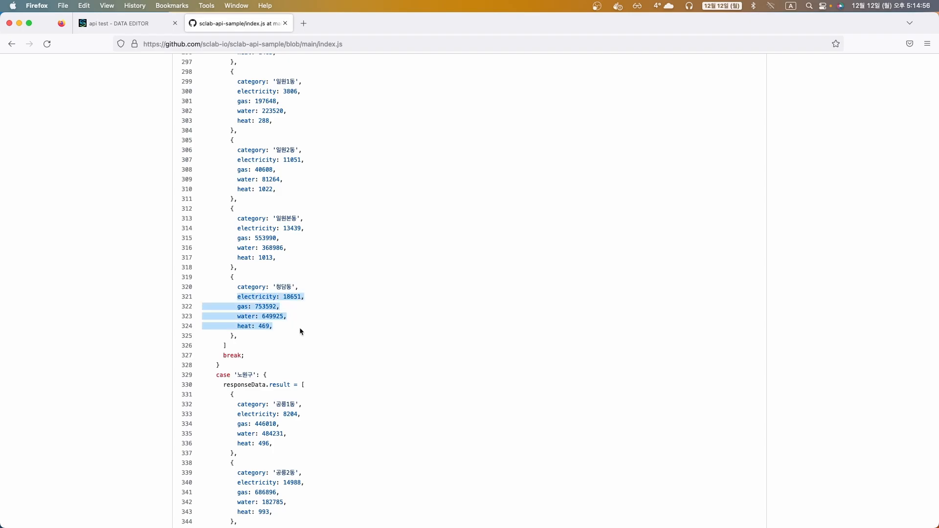
click(299, 328)
scroll(313, 338, down, 12)
scroll(313, 336, down, 17)
Return to the start of index.js and highlight the /api/1/co2/month route path
scroll(318, 332, up, 17)
scroll(320, 328, up, 20)
scroll(318, 325, up, 12)
scroll(297, 327, down, 1)
scroll(297, 323, down, 2)
scroll(300, 311, up, 5)
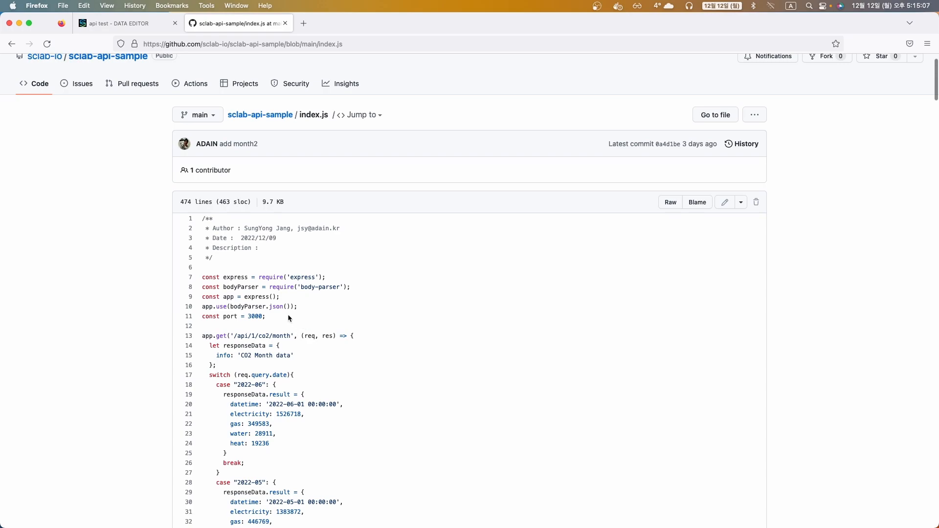
scroll(318, 362, down, 3)
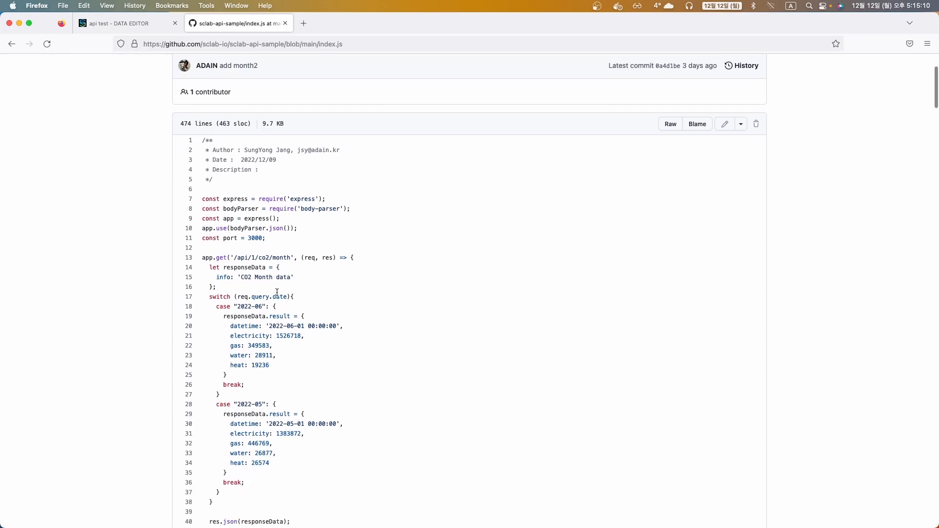
drag(234, 257, 291, 258)
Open the sclab-api-sample repository's main page and examine the git clone command in the README run instructions
drag(283, 44, 363, 47)
key(BackSpace)
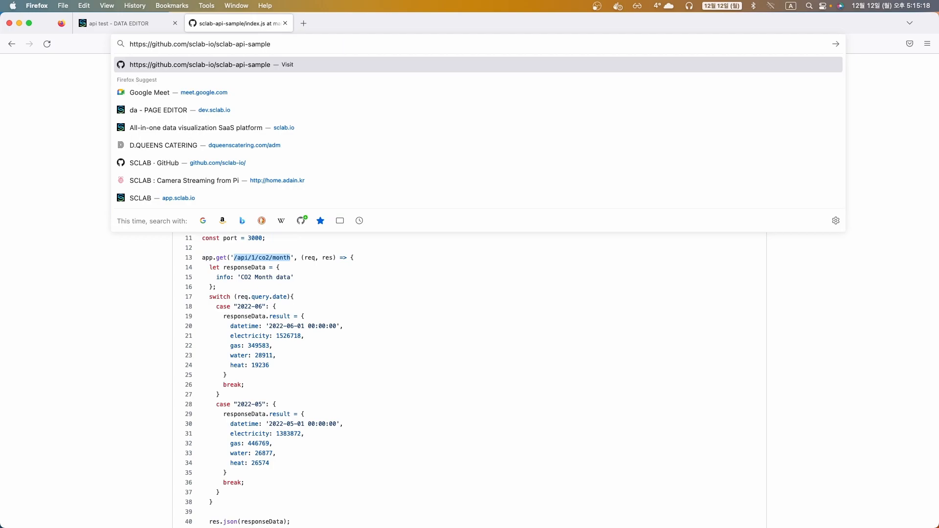
key(Return)
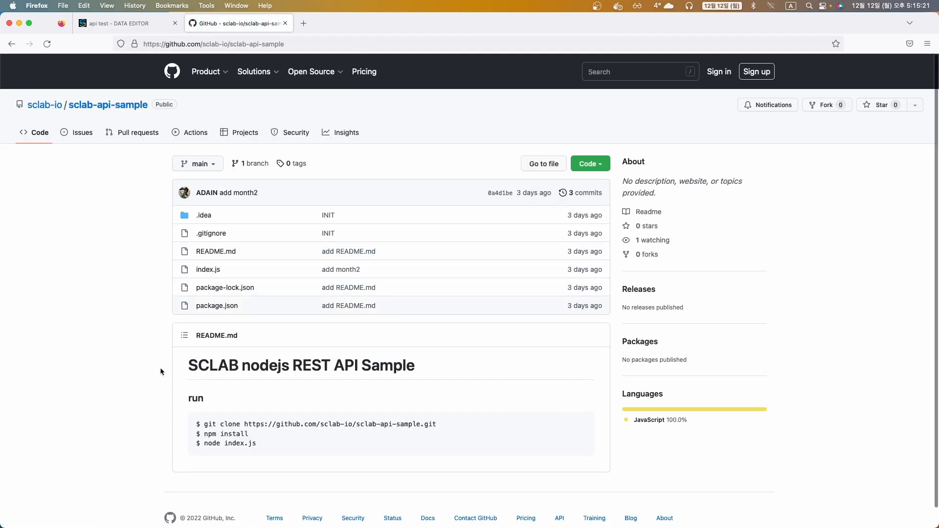
drag(205, 424, 428, 425)
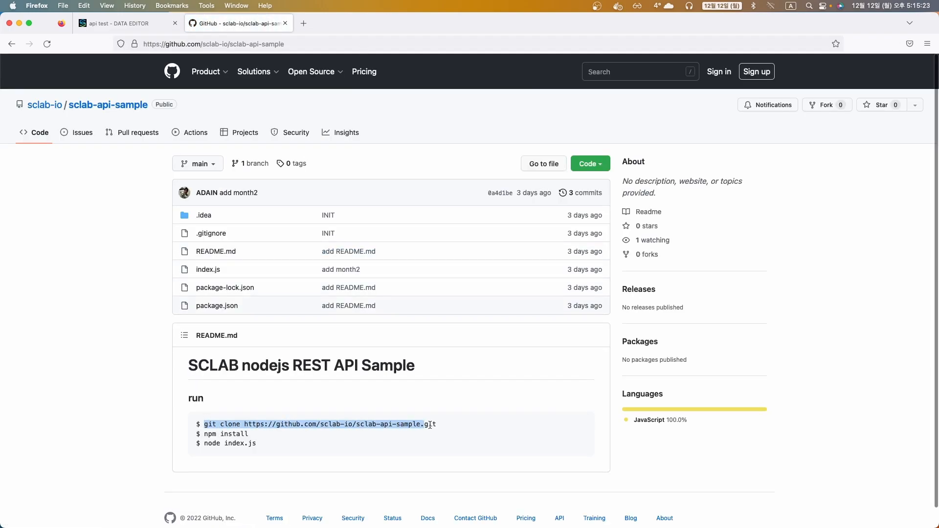
click(380, 440)
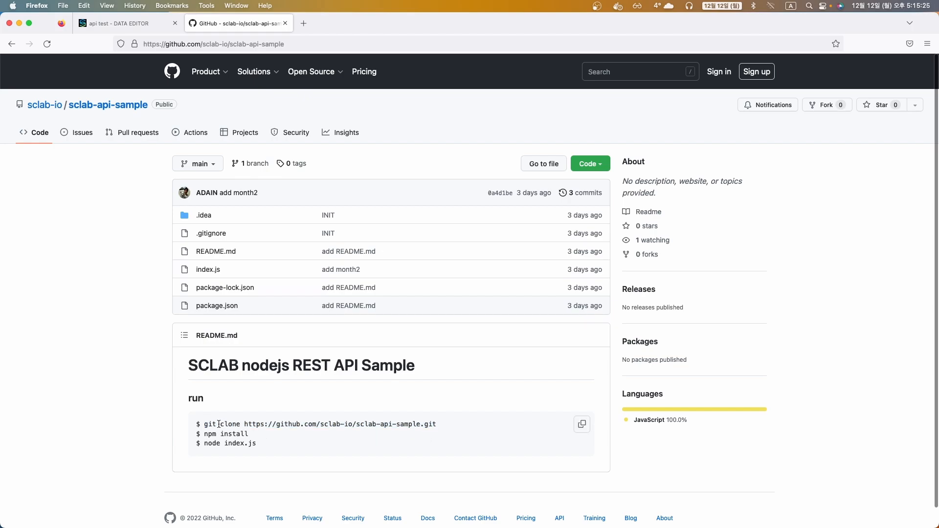
drag(221, 425, 409, 430)
click(368, 430)
drag(221, 427, 429, 425)
click(363, 432)
key(ctrl+Up)
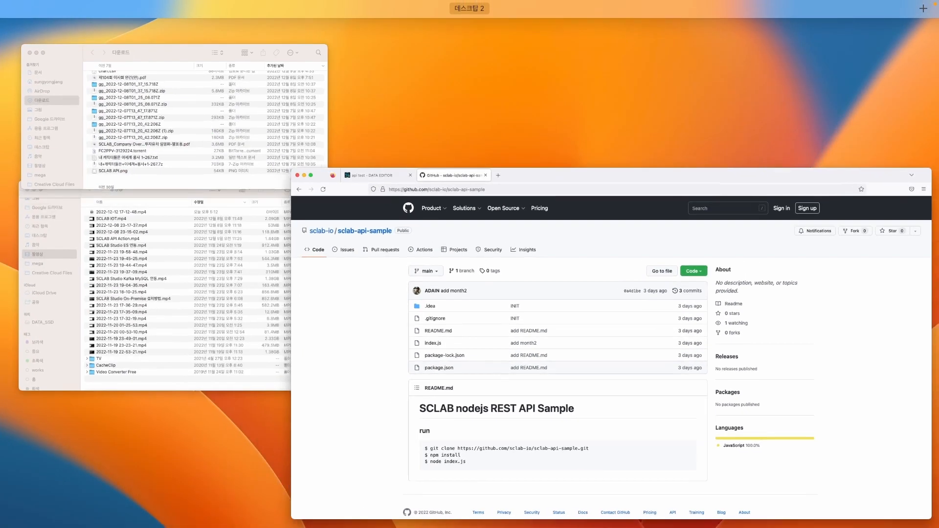
key(ctrl+Up)
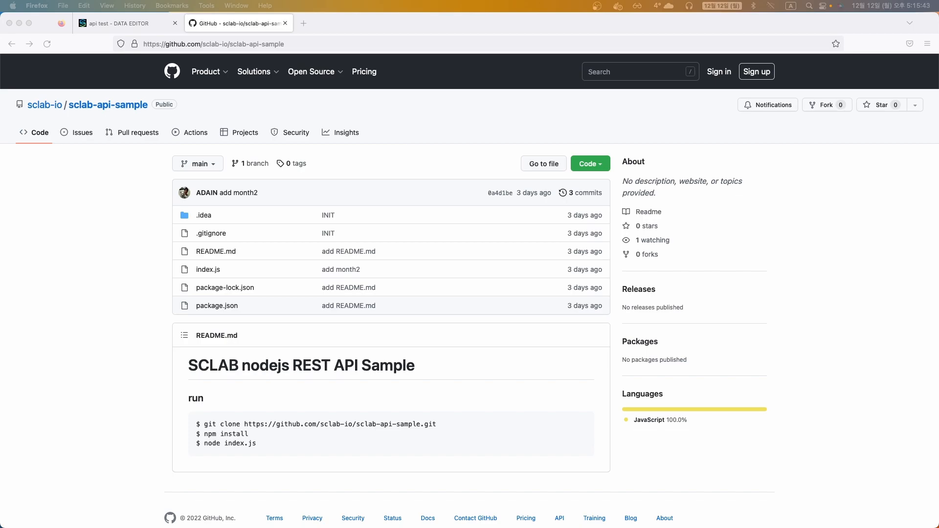
click(304, 23)
click(297, 41)
key(super+v)
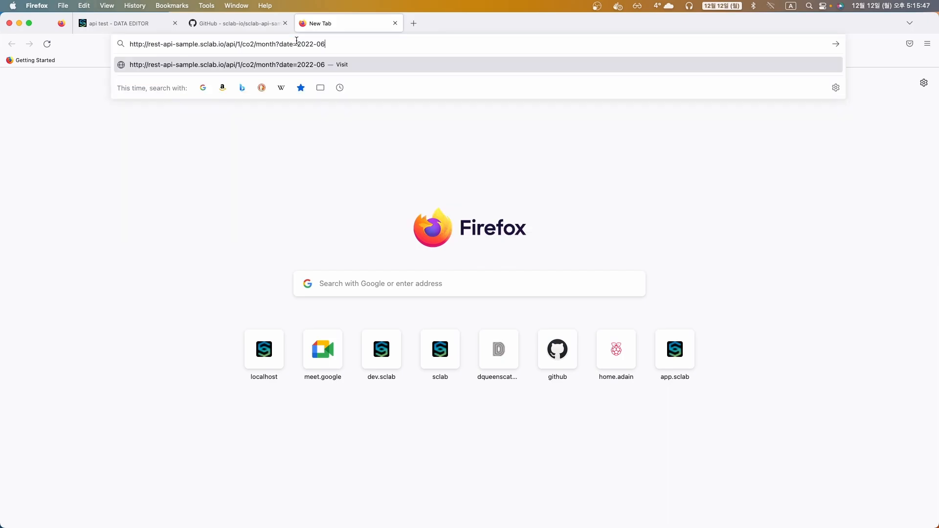
key(Return)
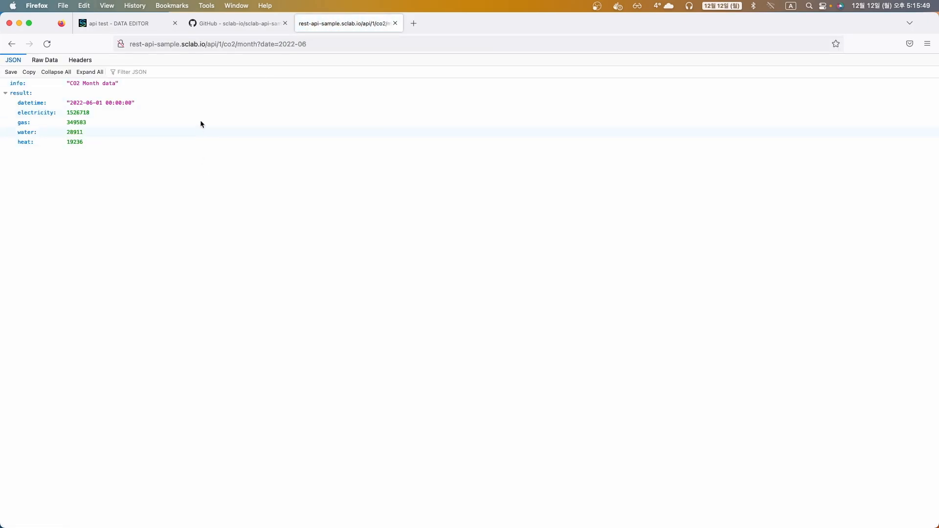
click(206, 45)
drag(205, 44, 309, 45)
Reopen index.js in the sclab-api-sample repository and examine the date cases of the /api/1/co2/month route
click(254, 24)
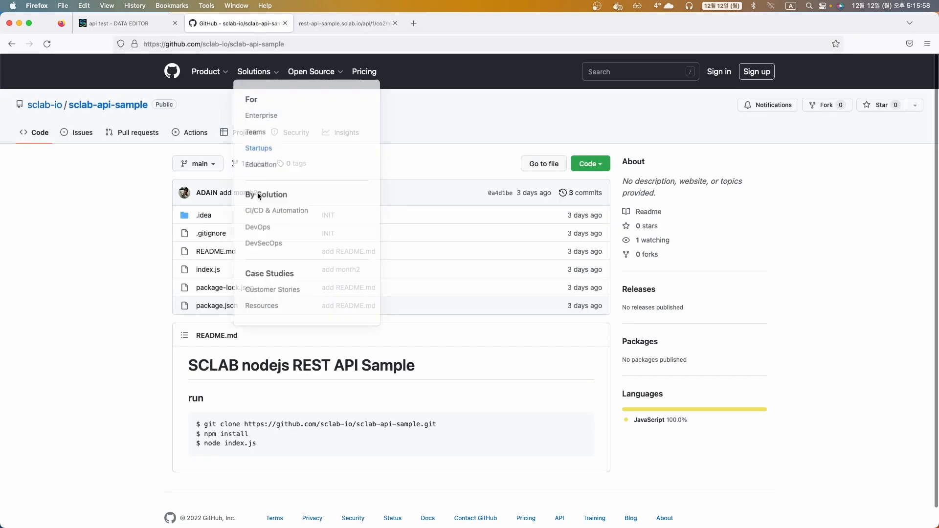
click(213, 269)
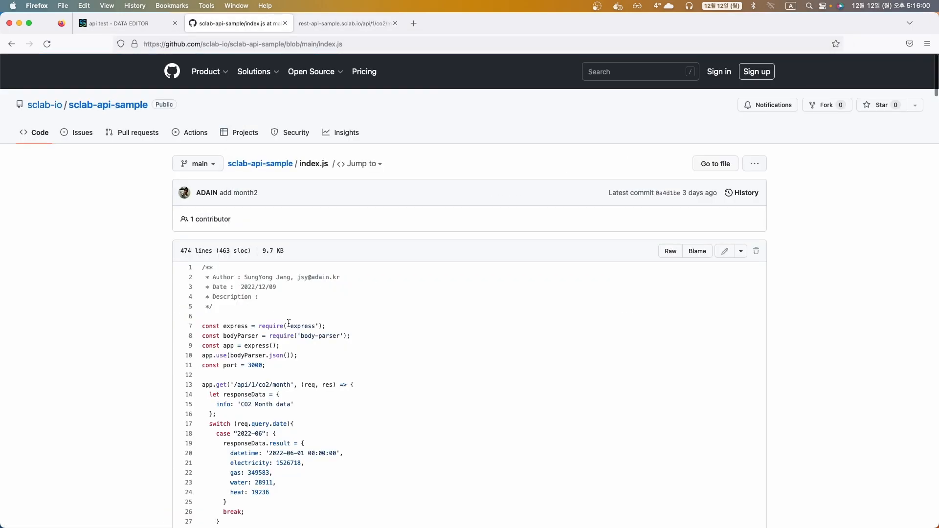
scroll(273, 293, down, 5)
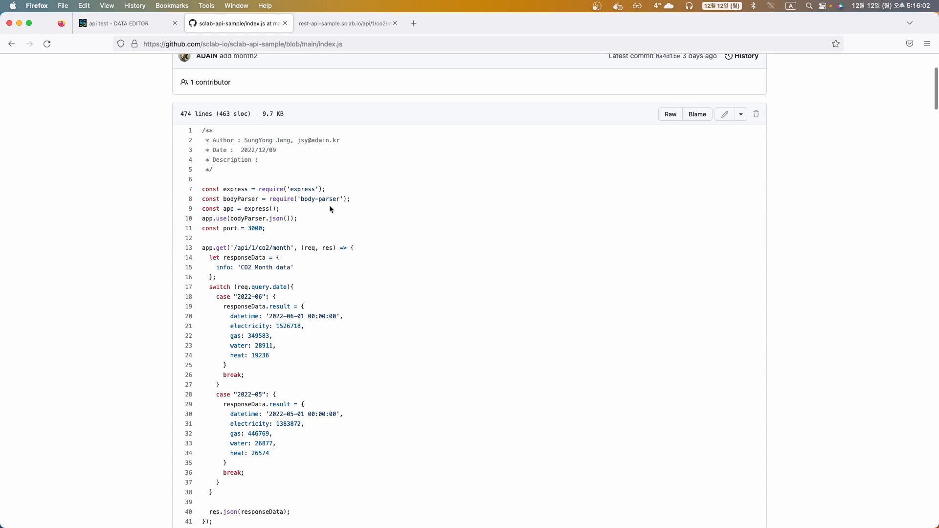
Return to the JSON response and request the month endpoint with the date parameter changed to 2022-05
click(335, 23)
click(286, 122)
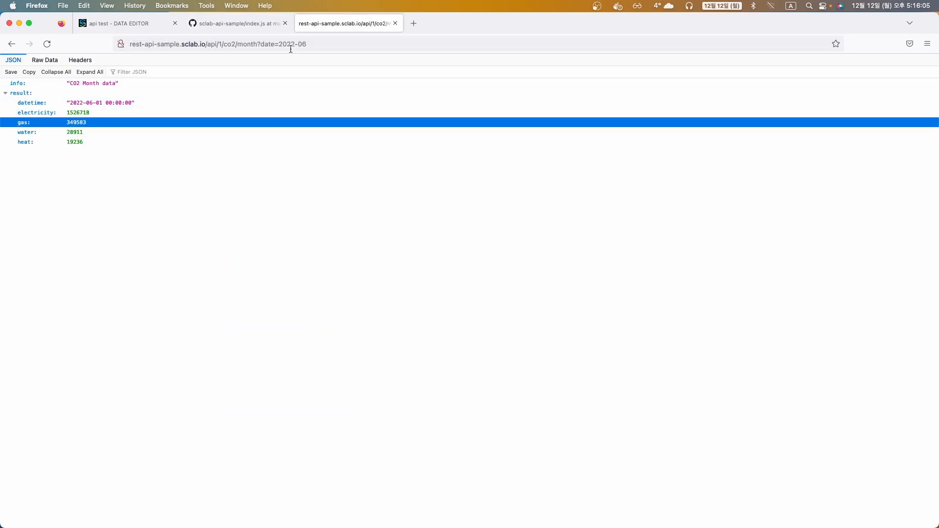
click(307, 44)
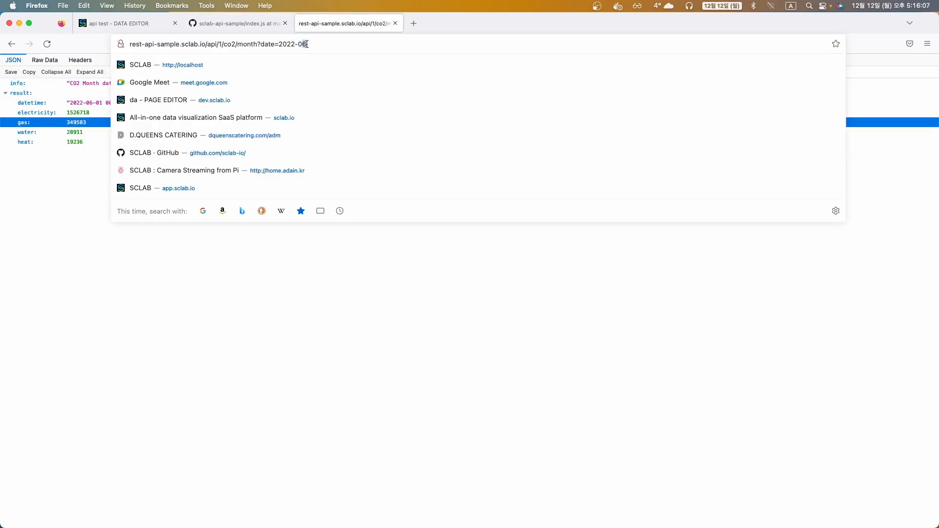
text(5)
click(285, 203)
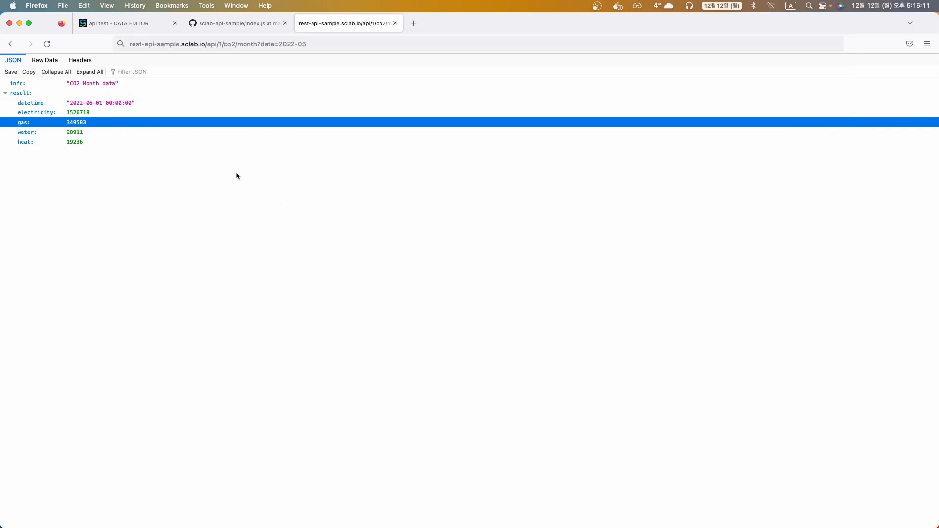
click(322, 44)
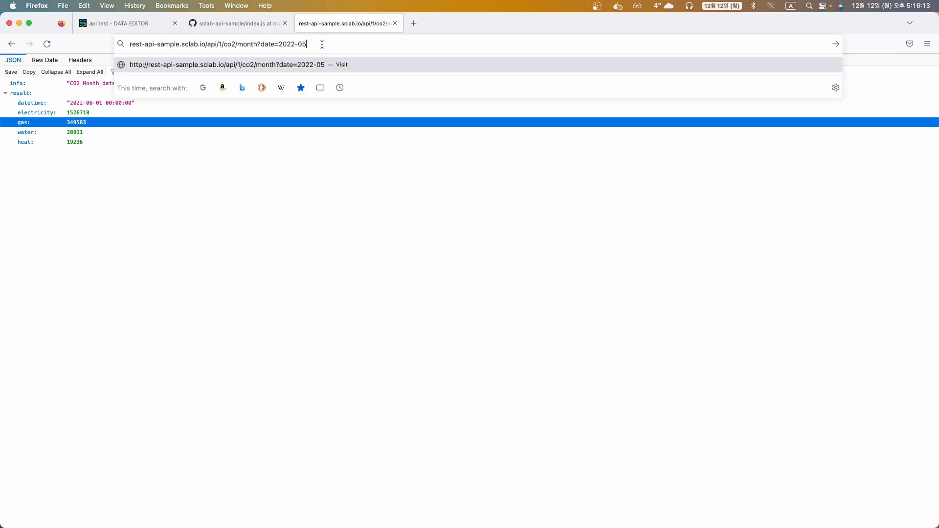
key(Return)
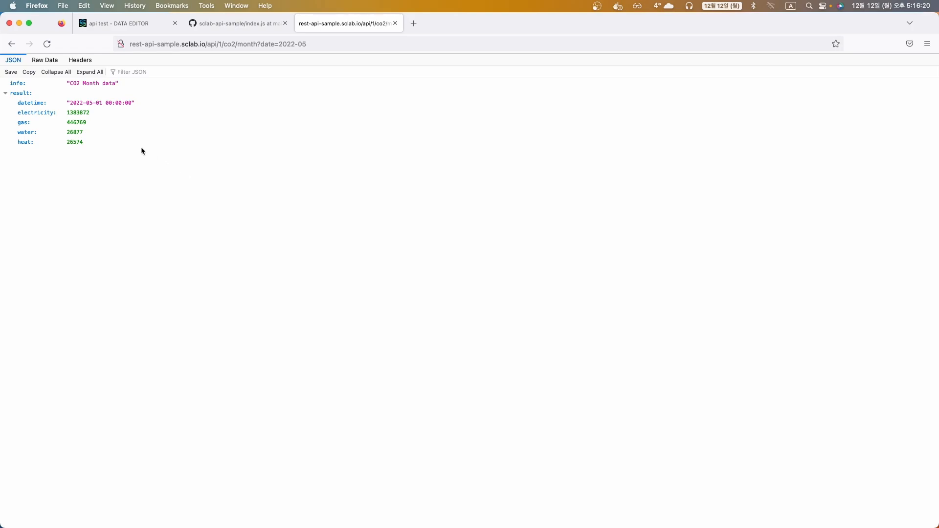
View the 2022-05 response as raw data and return to the structured JSON view
click(45, 60)
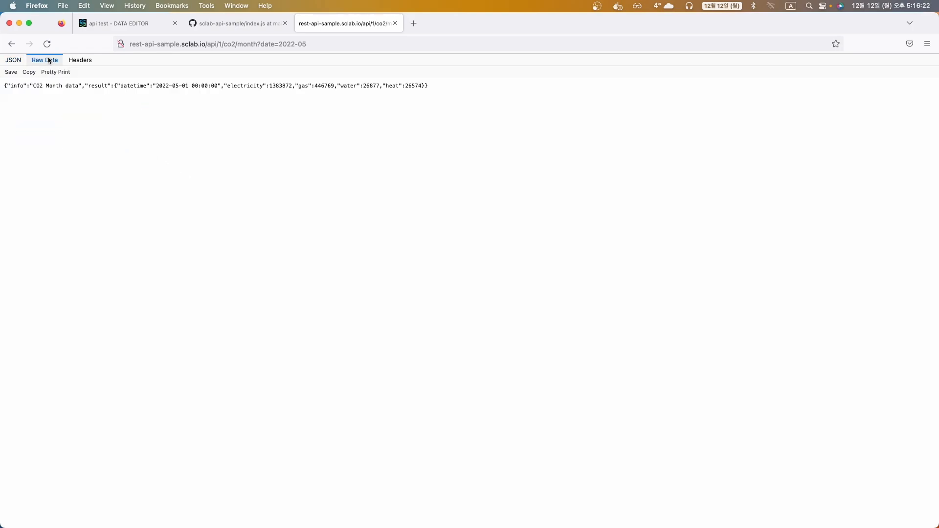
click(12, 60)
click(205, 144)
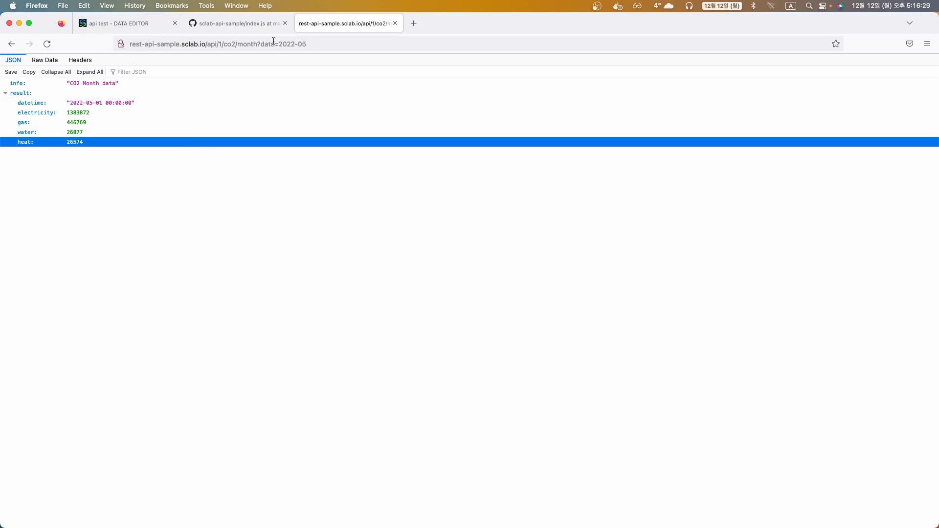
Copy the month endpoint's address, switch to SCLAB Studio and name the new API source 서울시 CO2 배출량
click(307, 43)
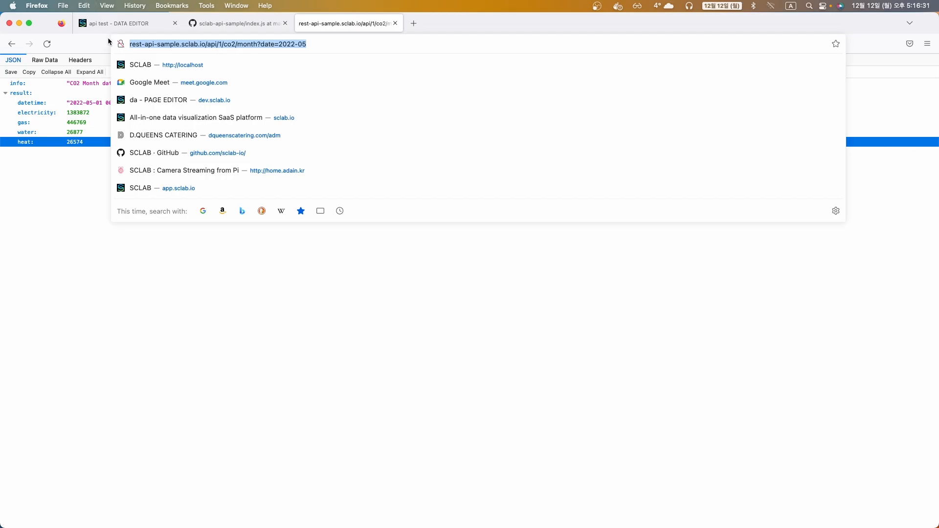
click(102, 24)
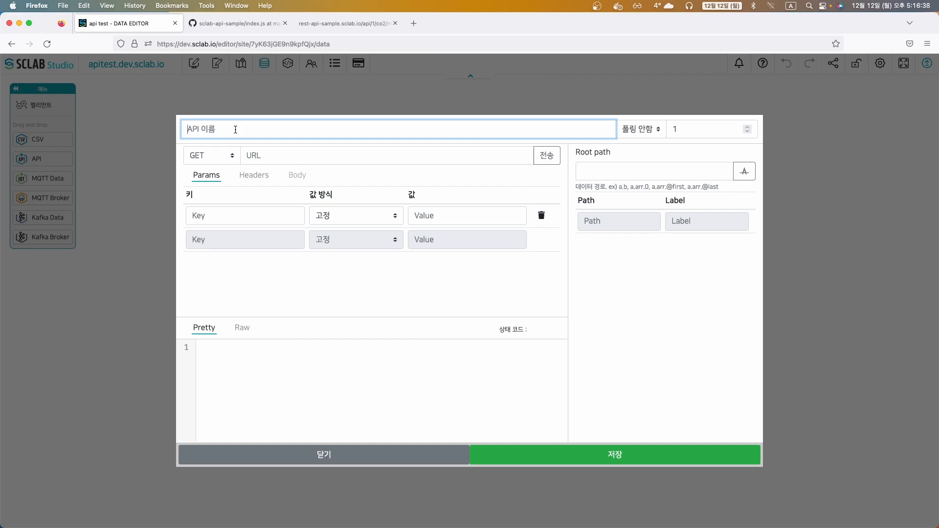
text(COt)
key(BackSpace)
key(ctrl+space)
text(ㅅㅣ간)
key(BackSpace)
key(BackSpace)
key(BackSpace)
key(BackSpace)
key(BackSpace)
text(서울시 CO2 배출량)
key(ctrl+space)
Paste the copied month endpoint address as the GET request URL and move its date key into the first parameter's key
click(242, 150)
key(super+v)
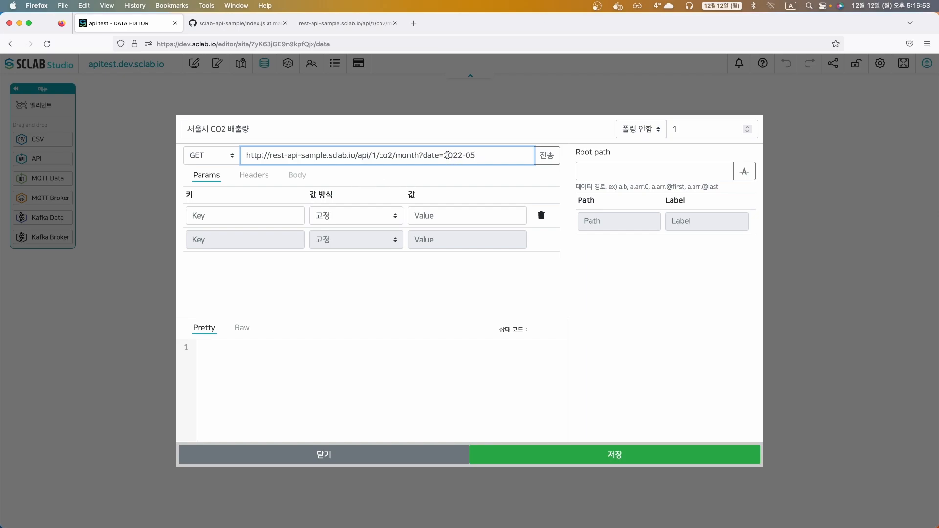
drag(423, 156, 480, 156)
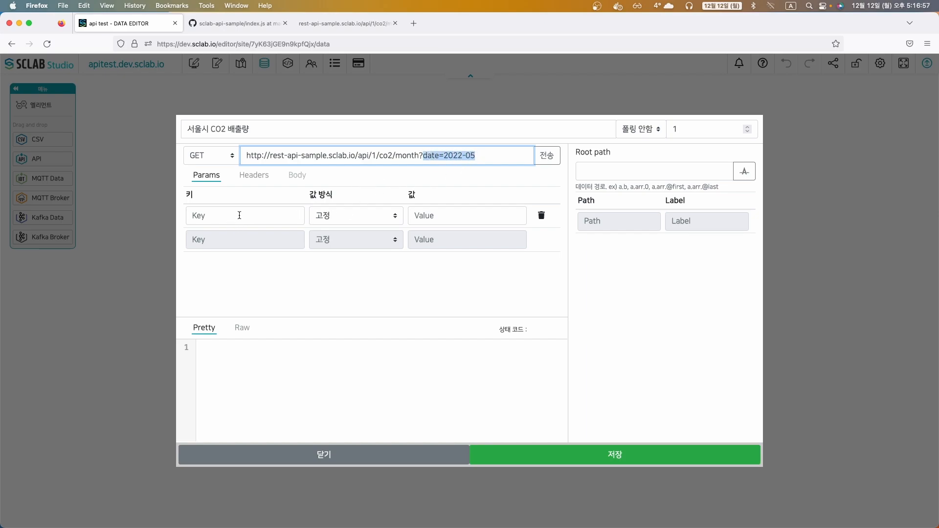
double_click(430, 156)
key(super+x)
click(267, 215)
key(super+v)
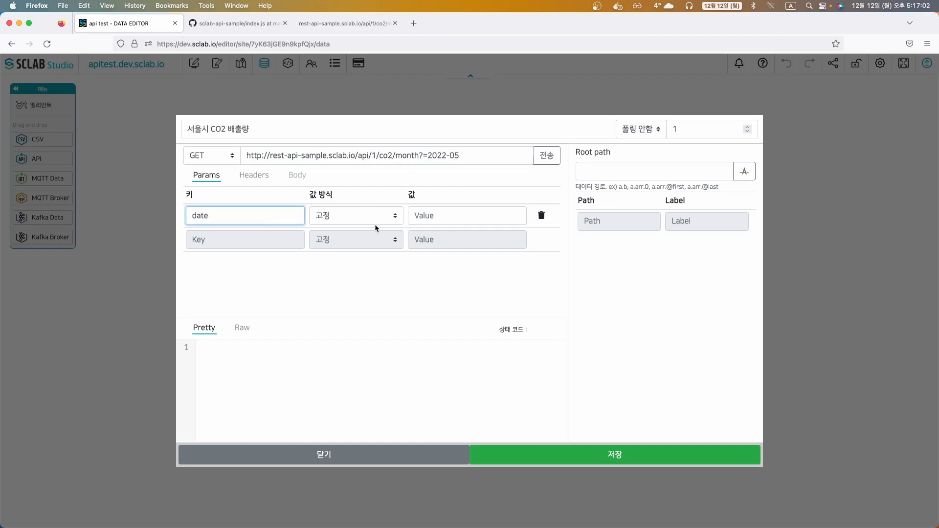
Move the date value out of the URL into the date parameter and change it to 2022-06
drag(428, 156, 471, 157)
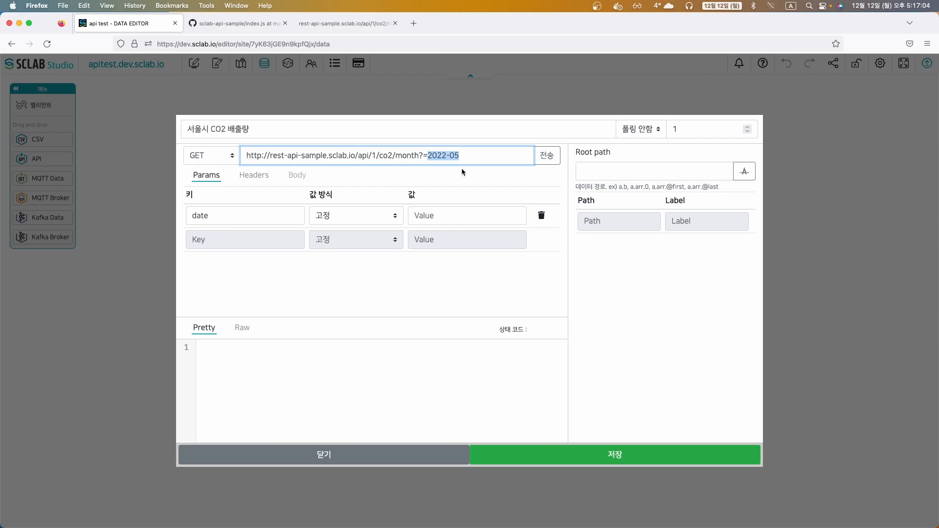
key(super+x)
click(438, 215)
key(super+v)
key(BackSpace)
text(6)
click(385, 264)
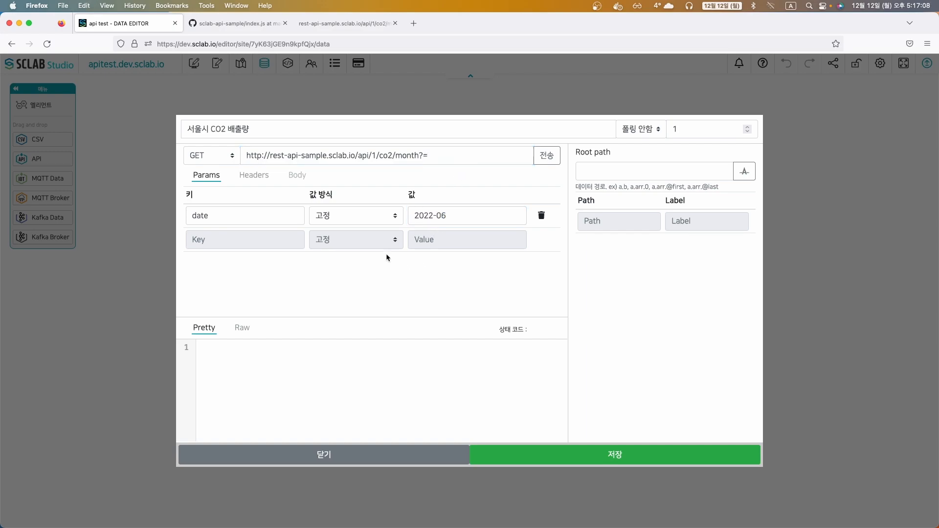
Remove the leftover ?= from the request URL so it ends in /api/1/co2/month, keeping only the date parameter row
click(393, 156)
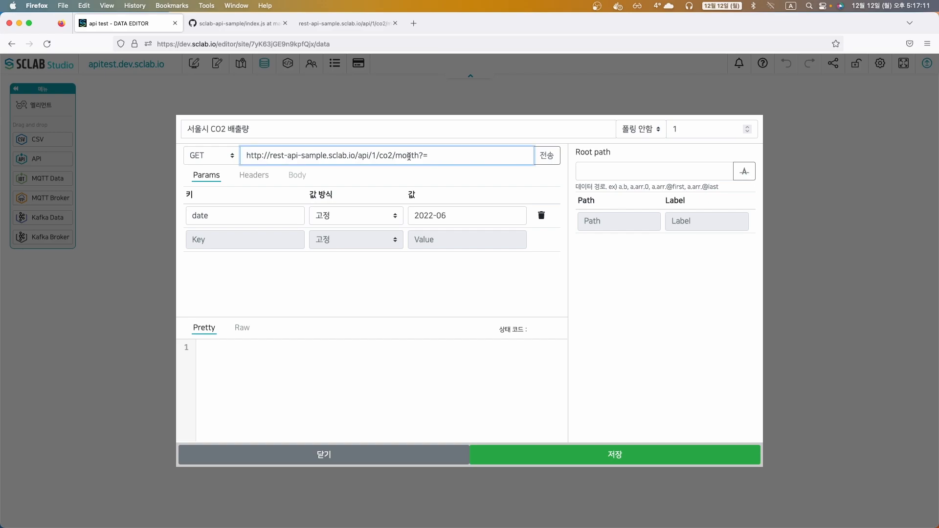
drag(420, 157, 434, 158)
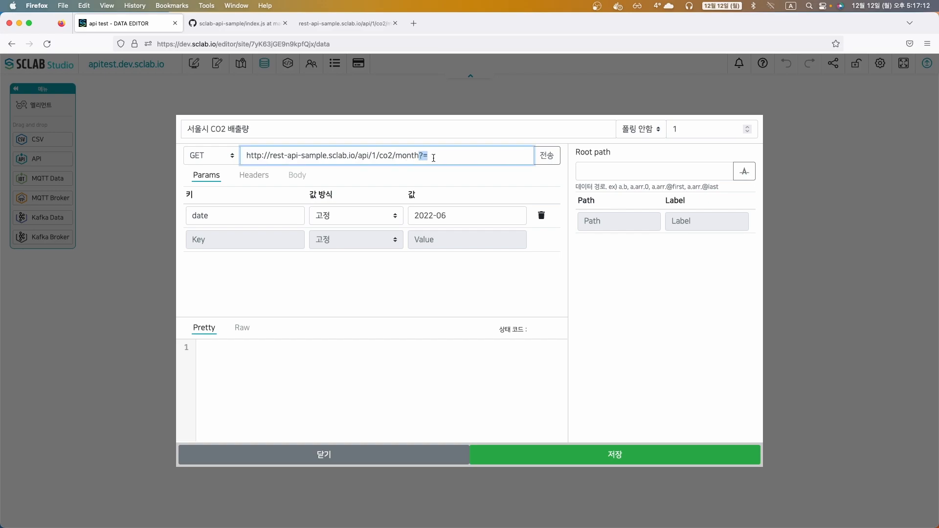
click(409, 242)
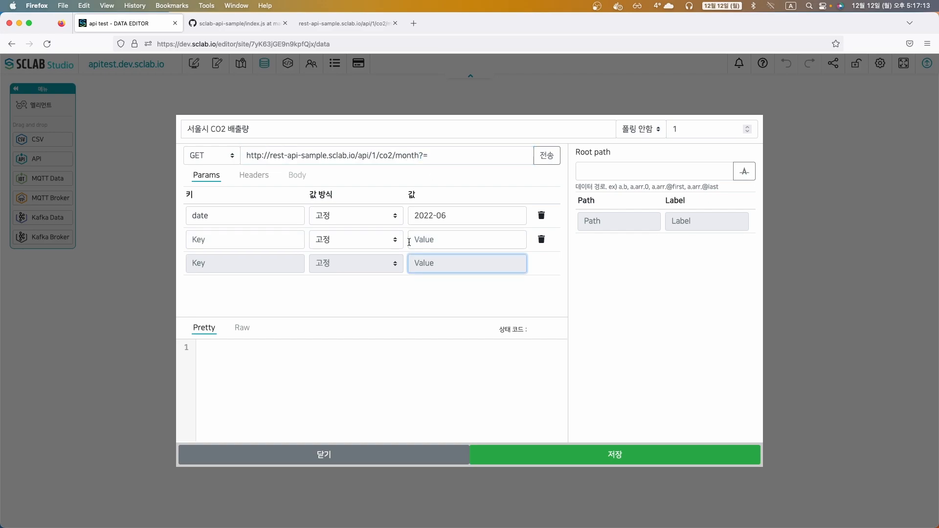
click(541, 240)
drag(422, 158, 438, 160)
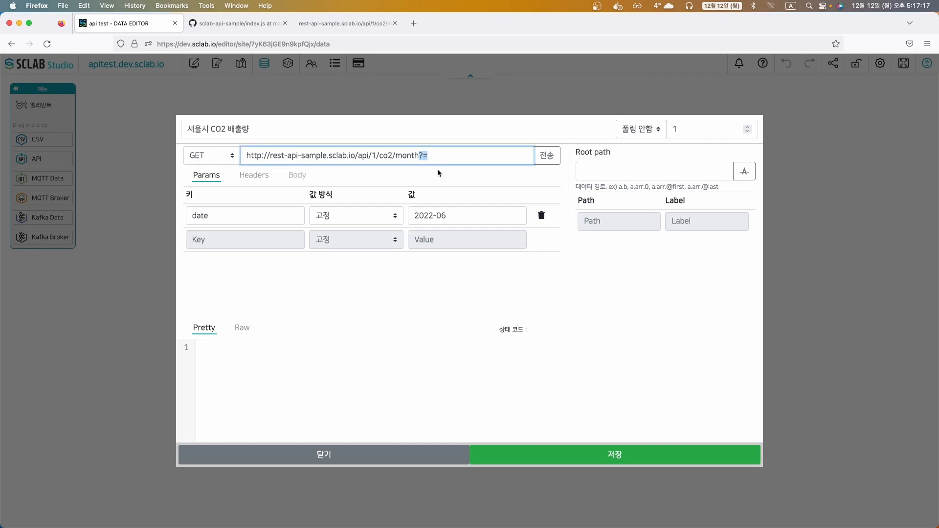
click(398, 297)
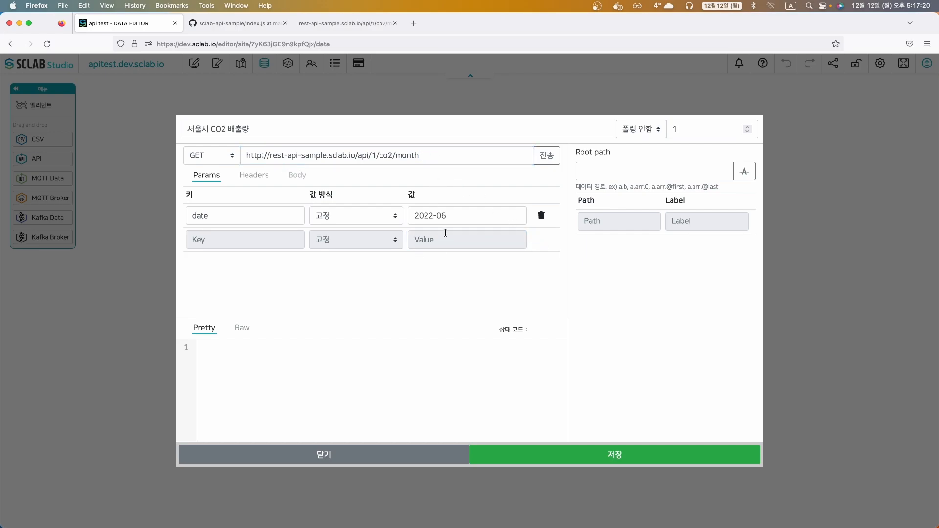
Send the GET request and examine the info and result sections of the returned JSON
click(545, 158)
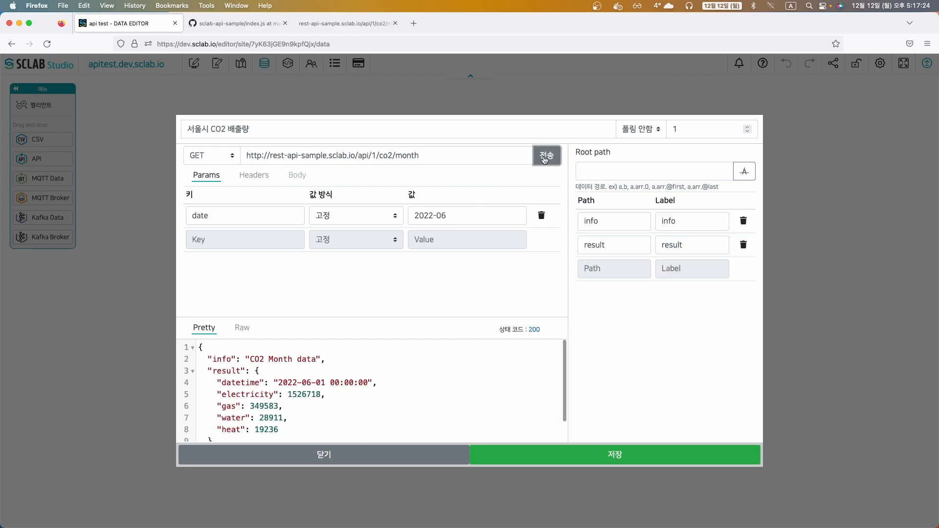
scroll(307, 385, down, 1)
scroll(307, 385, down, 1)
scroll(313, 384, up, 2)
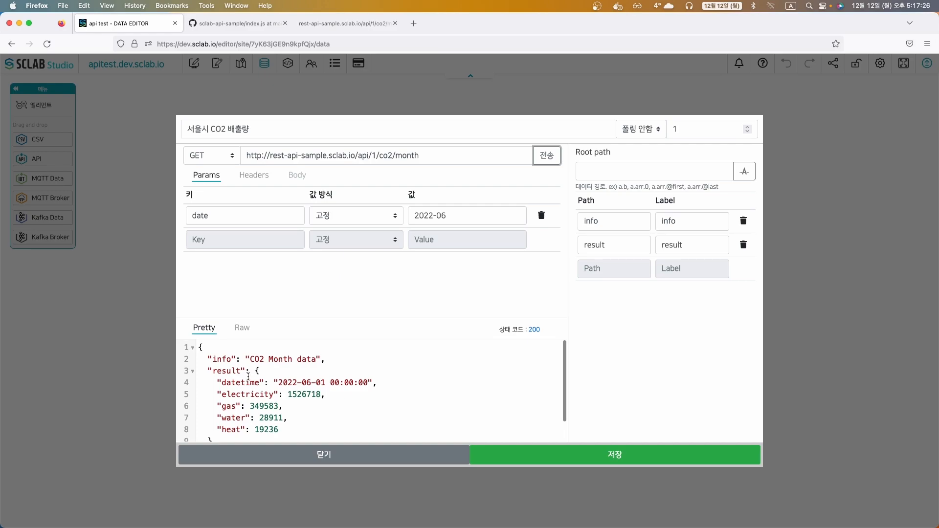
scroll(333, 381, down, 1)
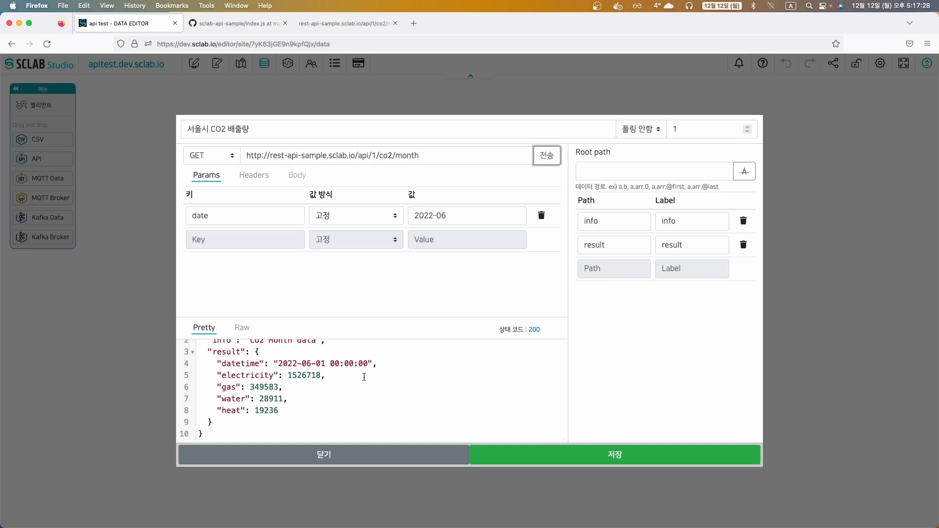
scroll(367, 375, up, 1)
scroll(239, 384, down, 1)
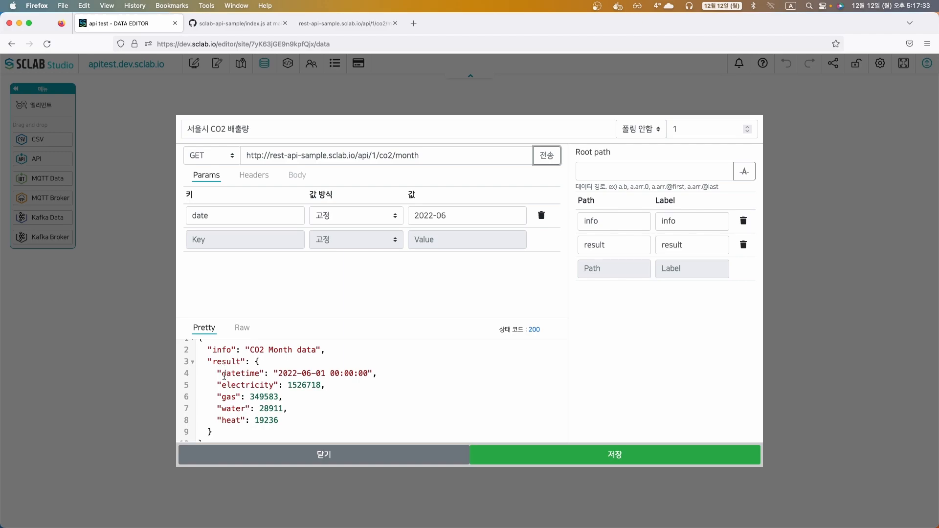
Set the root path to result and regenerate the path and label list from it
click(579, 175)
text(result)
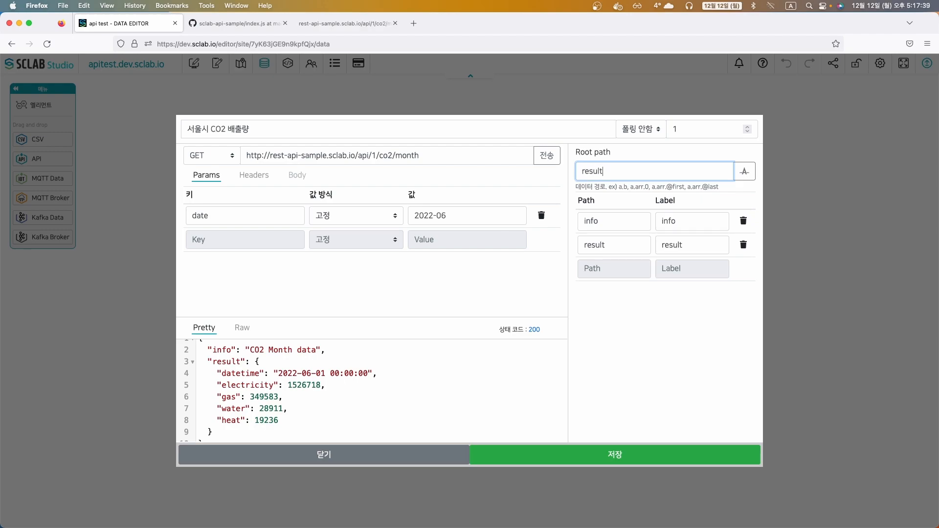
click(519, 289)
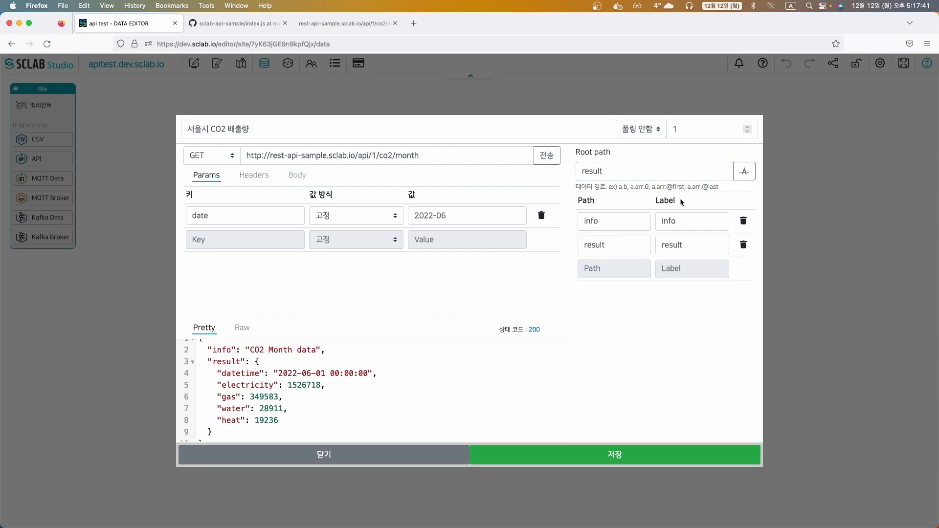
click(744, 171)
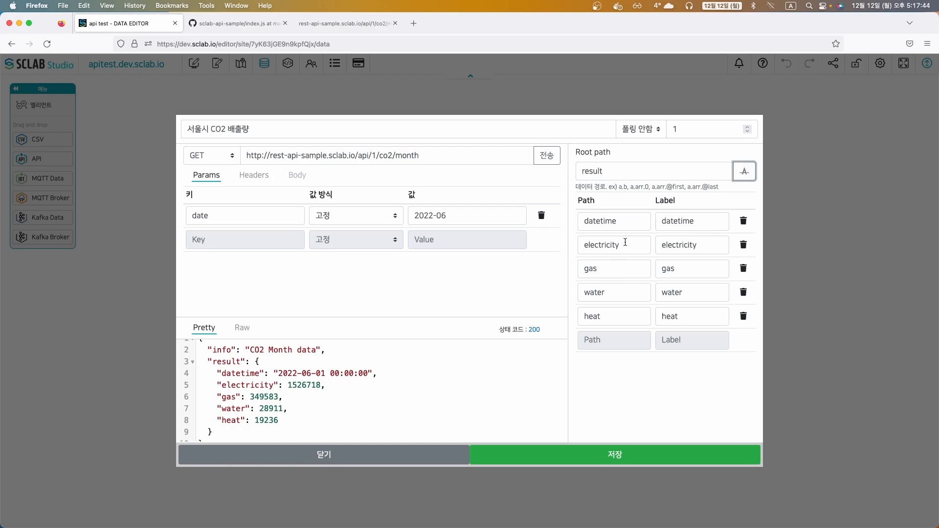
Examine the date parameter's value and the value type options available for it
click(455, 214)
drag(455, 214, 414, 216)
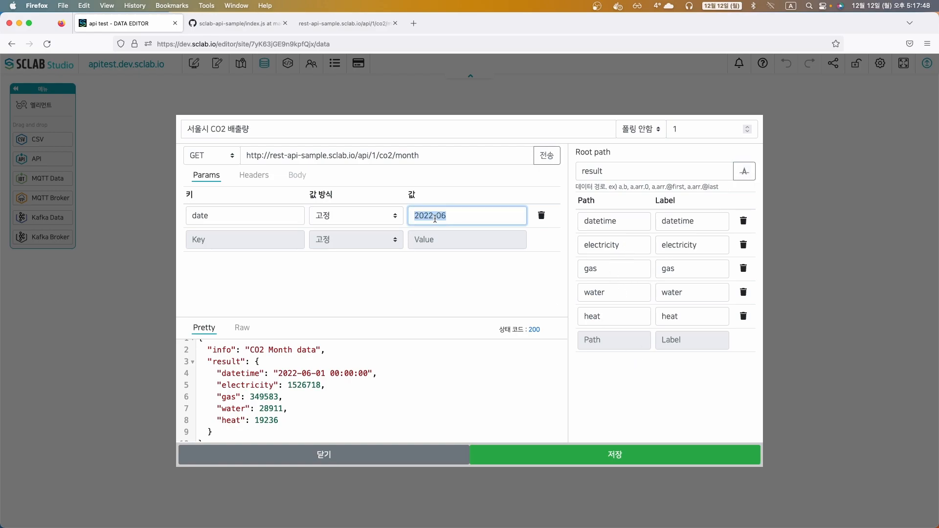
click(424, 268)
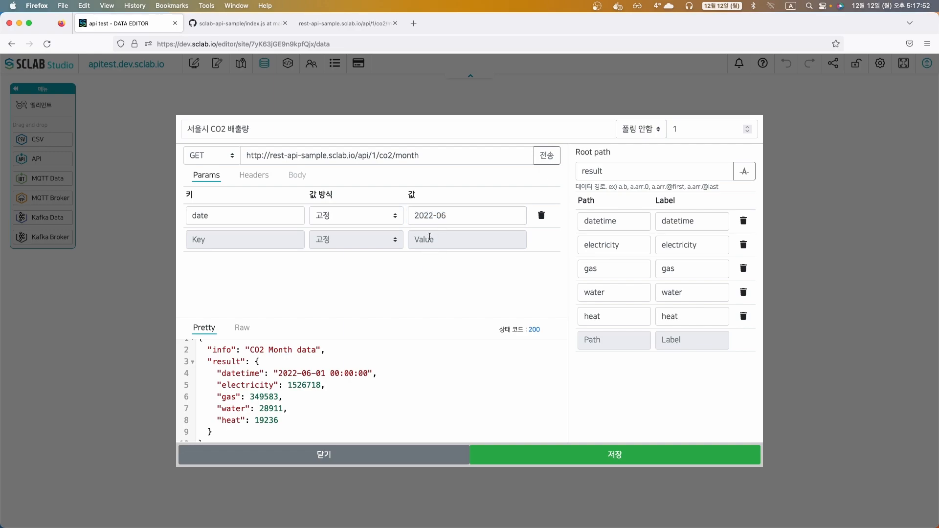
click(356, 222)
click(353, 226)
drag(458, 216, 412, 216)
click(391, 274)
Save the 서울시 CO2 배출량 API data source and start building a Number Chart from it
click(558, 459)
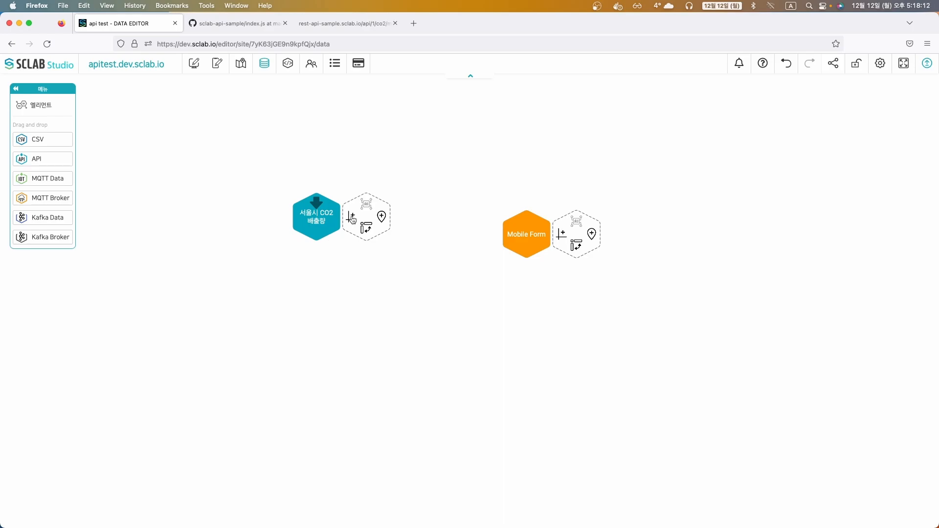
click(351, 217)
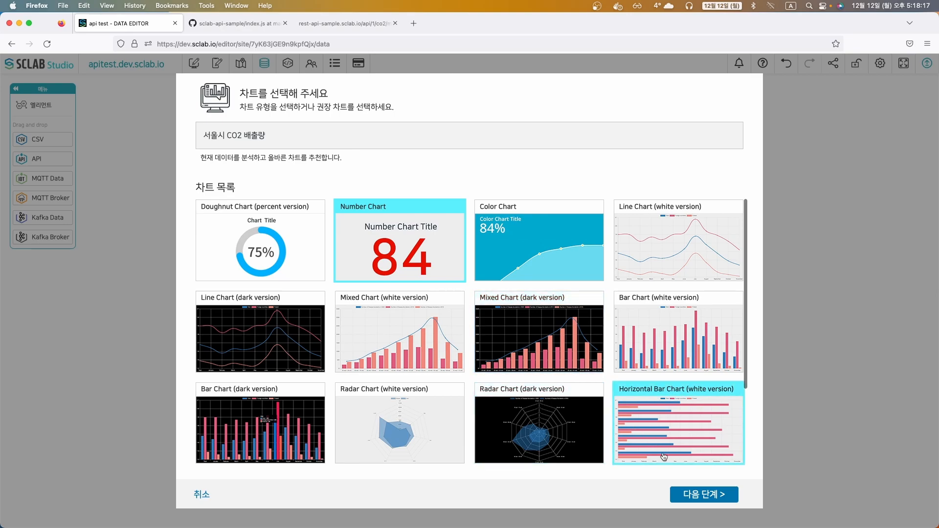
click(684, 495)
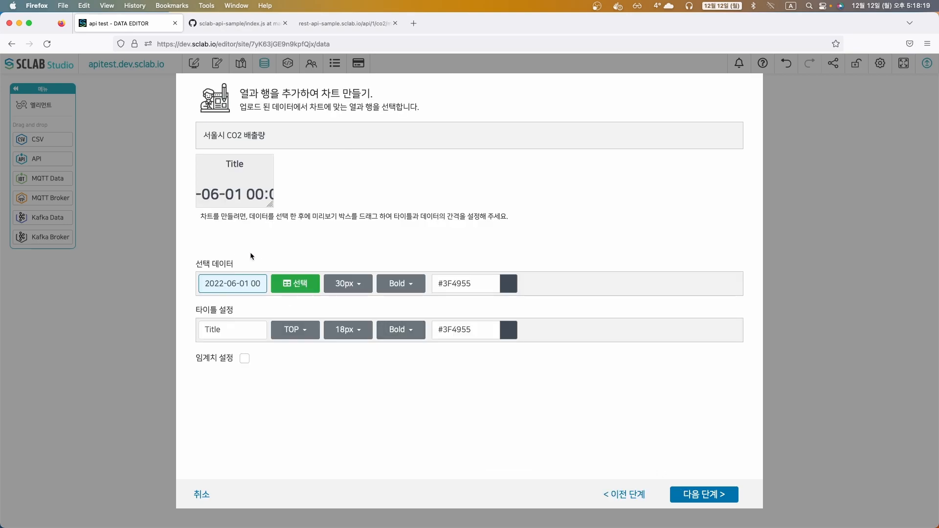
Use the electricity value as the number chart's data and adjust the size of the preview box
drag(272, 205, 307, 221)
click(283, 303)
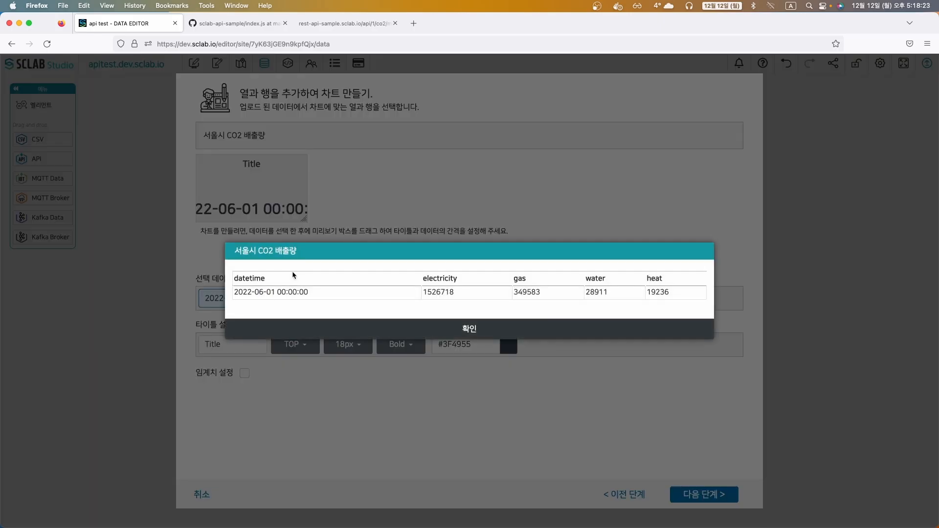
click(446, 294)
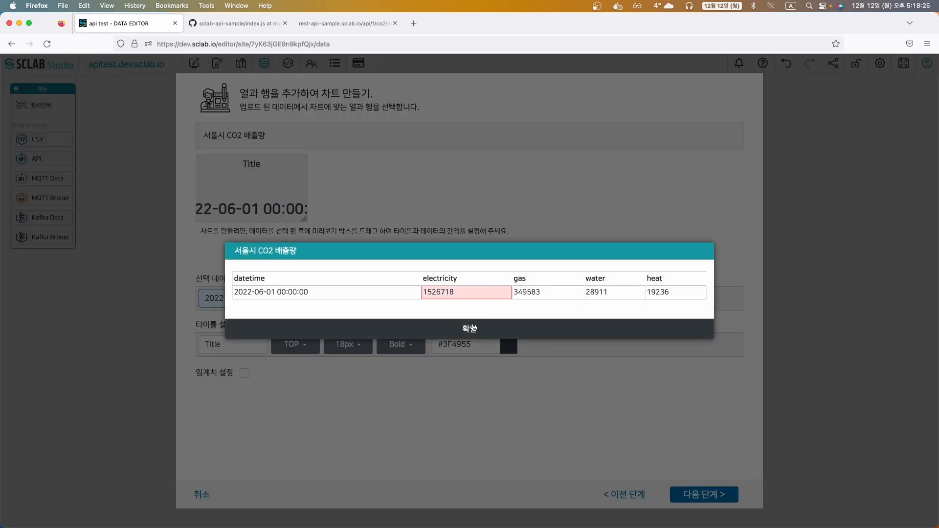
click(471, 329)
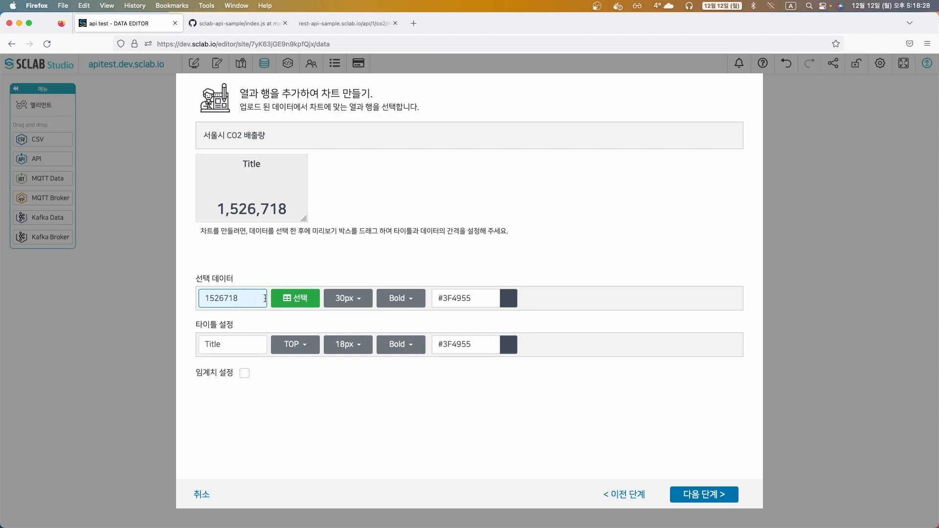
drag(303, 220, 269, 207)
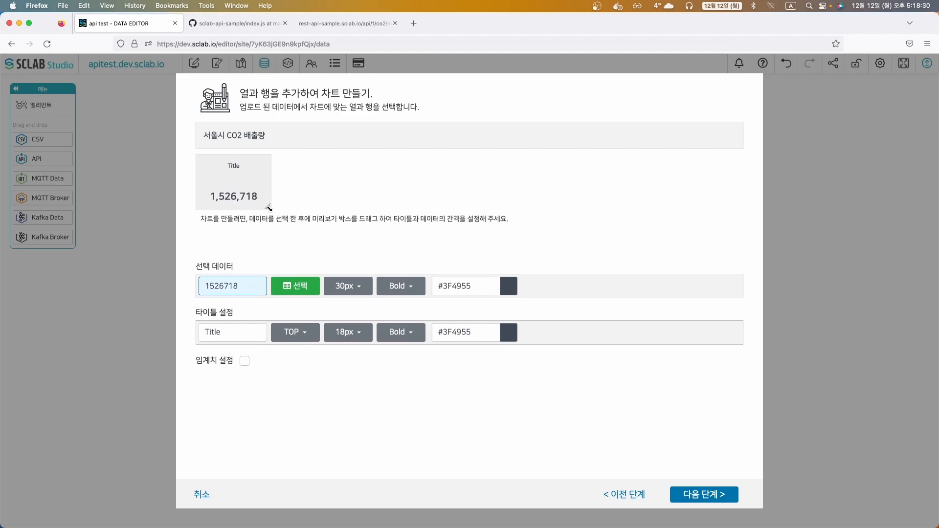
Set the chart title to 전기 CO2 배출량 and enlarge the preview box slightly to fit it
click(224, 331)
double_click(224, 332)
text(wj)
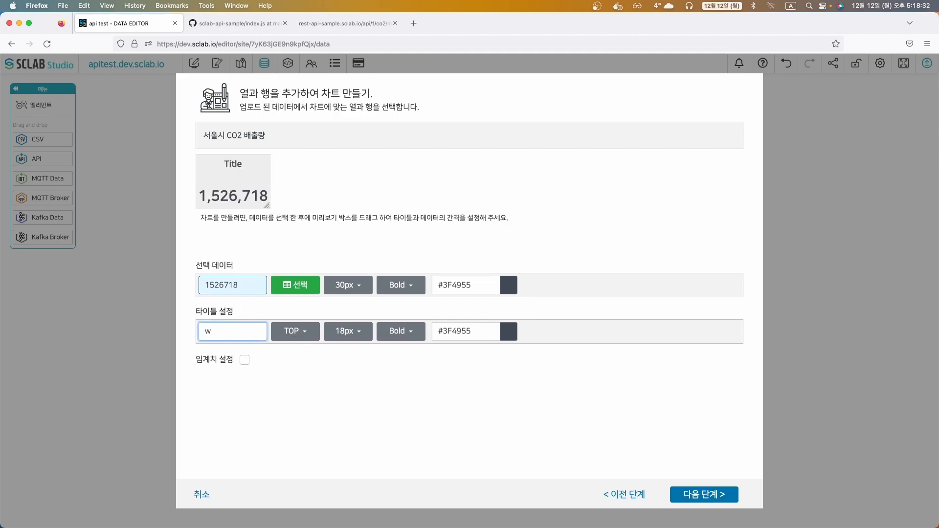
key(BackSpace)
key(BackSpace)
key(ctrl+space)
text(전기)
key(ctrl+space)
text(C)
text(O2 q)
key(BackSpace)
key(BackSpace)
key(ctrl+space)
text(배출ㄹㅑㅇ)
key(ctrl+space)
click(295, 363)
drag(268, 207, 290, 212)
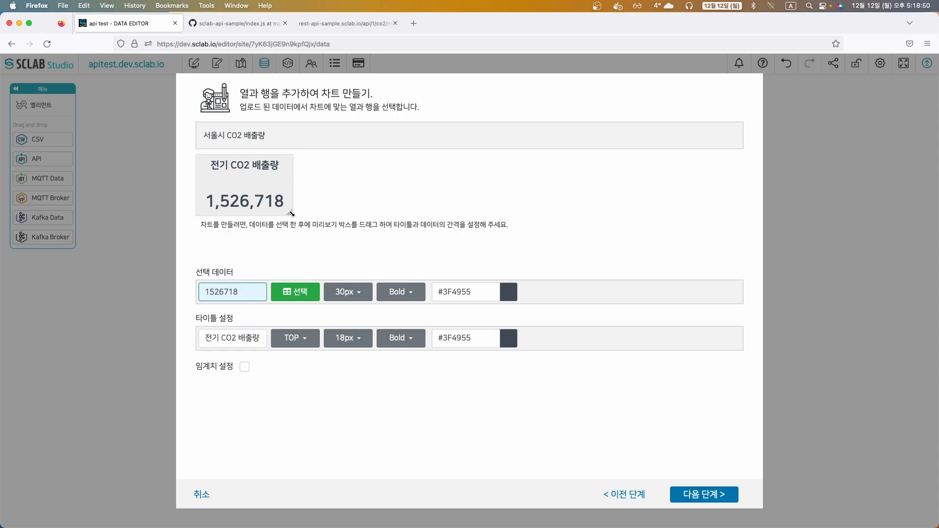
Set the chart title's font size to 20px
click(349, 337)
click(349, 207)
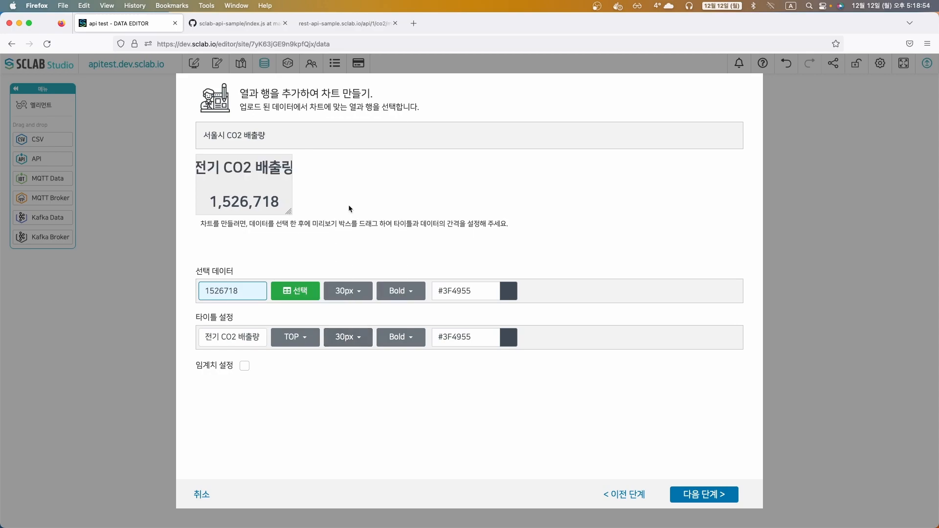
click(347, 339)
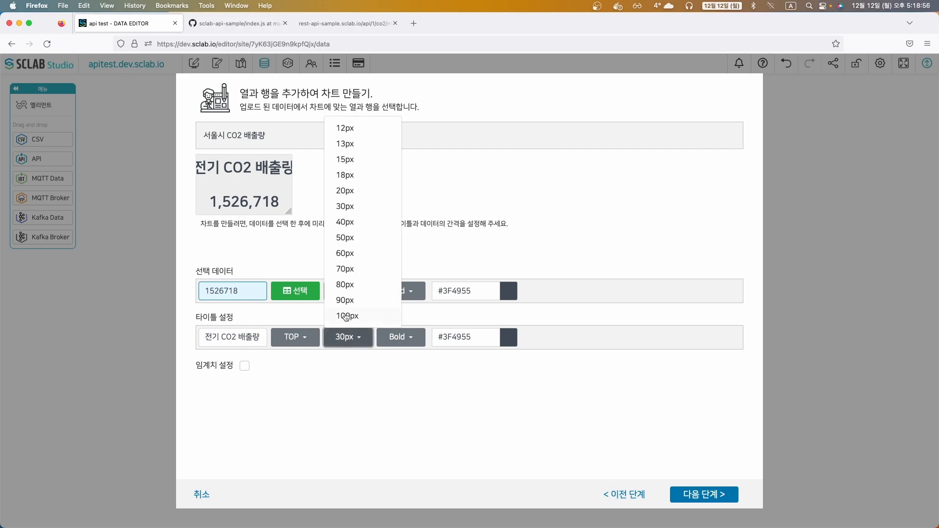
click(349, 196)
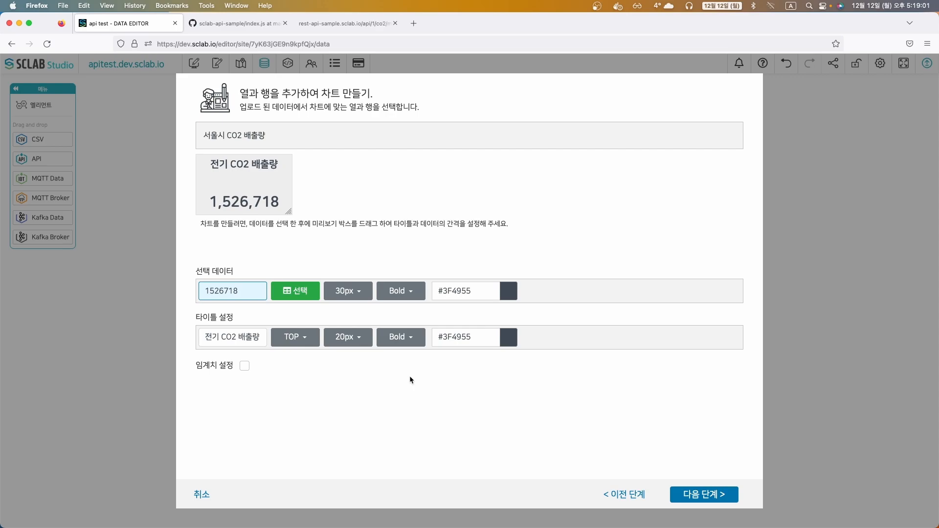
Colour the chart's number blue #1371e2 and its title darker blue #0c34e9
click(511, 299)
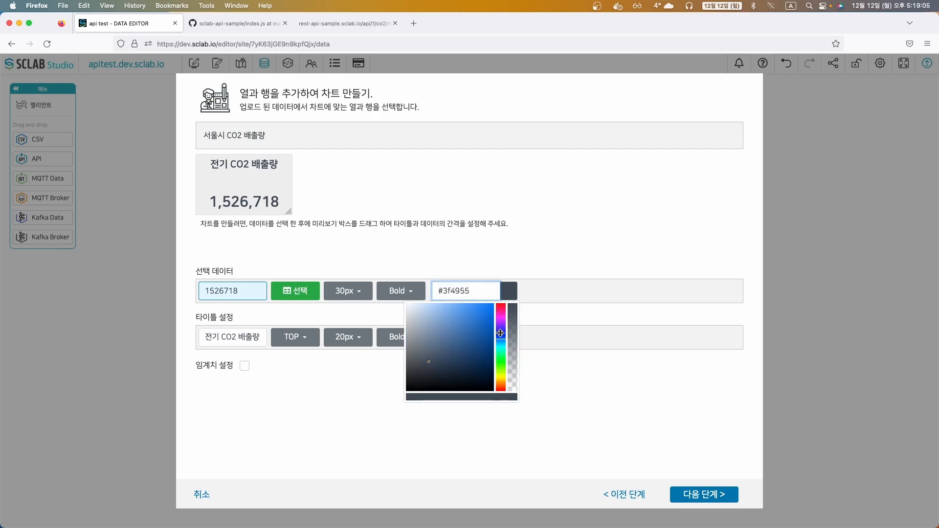
click(486, 314)
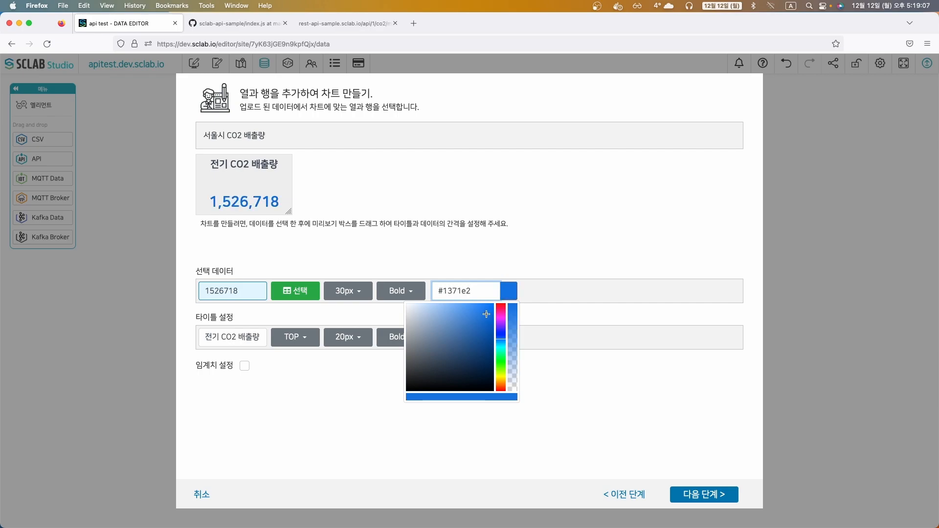
click(485, 427)
click(506, 340)
drag(504, 350, 500, 381)
click(489, 357)
click(519, 390)
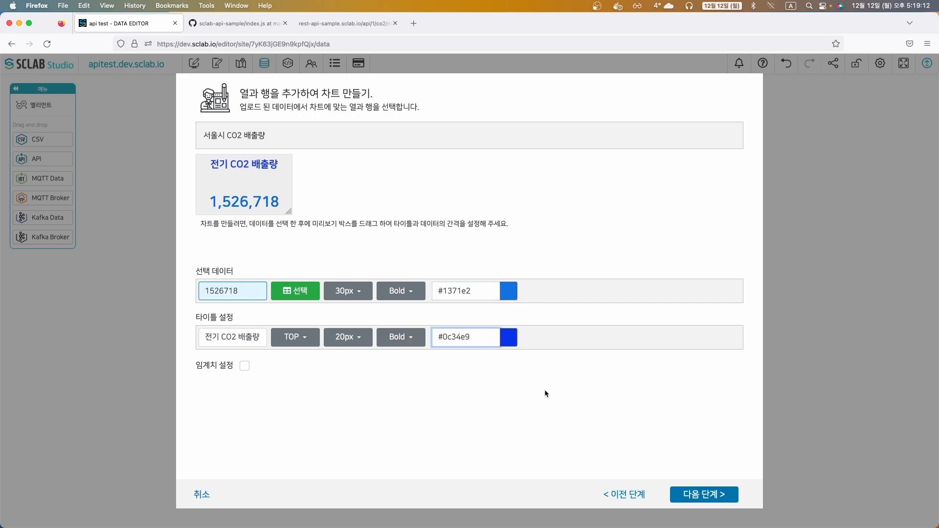
Proceed to the chart confirmation and name the chart 전기 CO2 배출량 - 숫자 차트
click(704, 495)
click(277, 136)
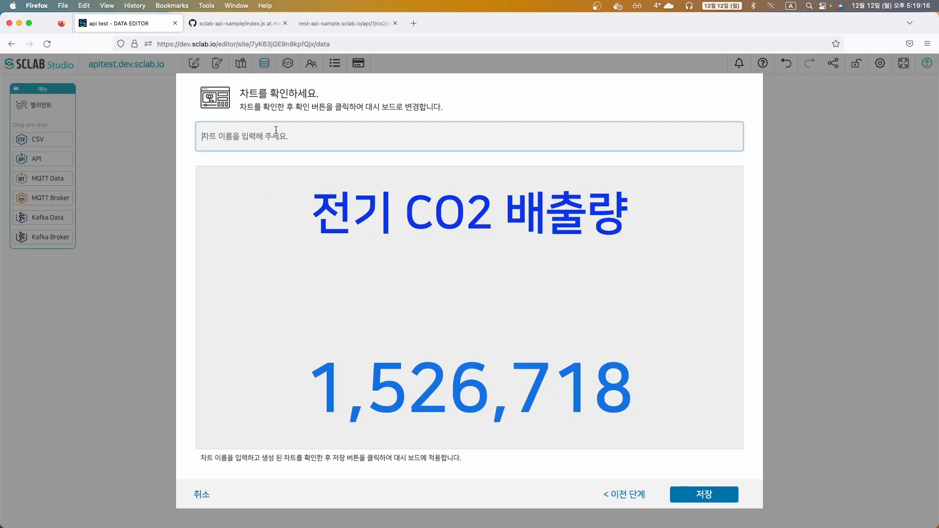
key(ctrl+space)
text(전기)
key(ctrl+space)
text(CO2)
key(ctrl+space)
text(배출량)
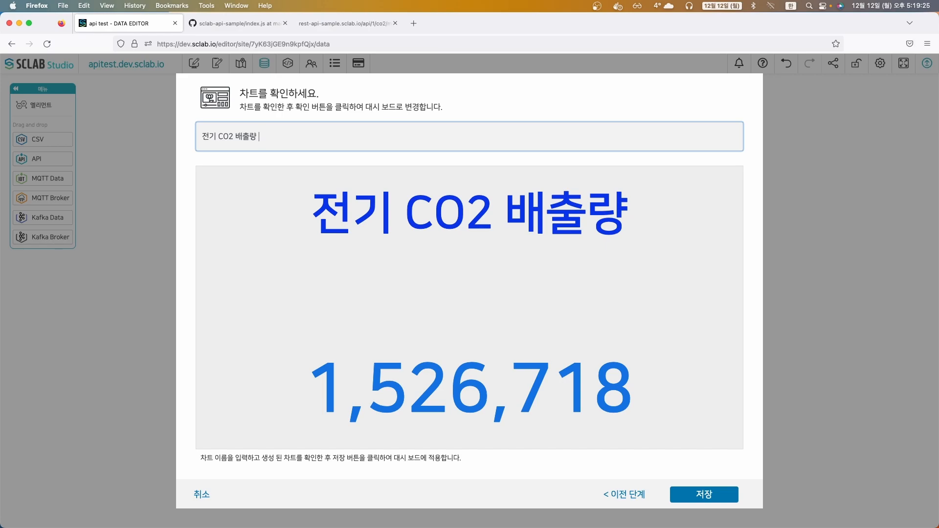
text( - 소)
text(자 차트)
Copy the full chart name for reuse and save the electricity number chart
key(shift+Left)
key(shift+Left)
key(shift+Left)
key(shift+Left)
key(shift+Left)
key(shift+Left)
key(shift+Left)
key(shift+Left)
key(shift+Left)
key(shift+Left)
key(shift+Left)
key(shift+Left)
key(shift+Left)
key(shift+Left)
key(shift+Left)
key(shift+Left)
key(shift+Left)
key(shift+Left)
key(super+c)
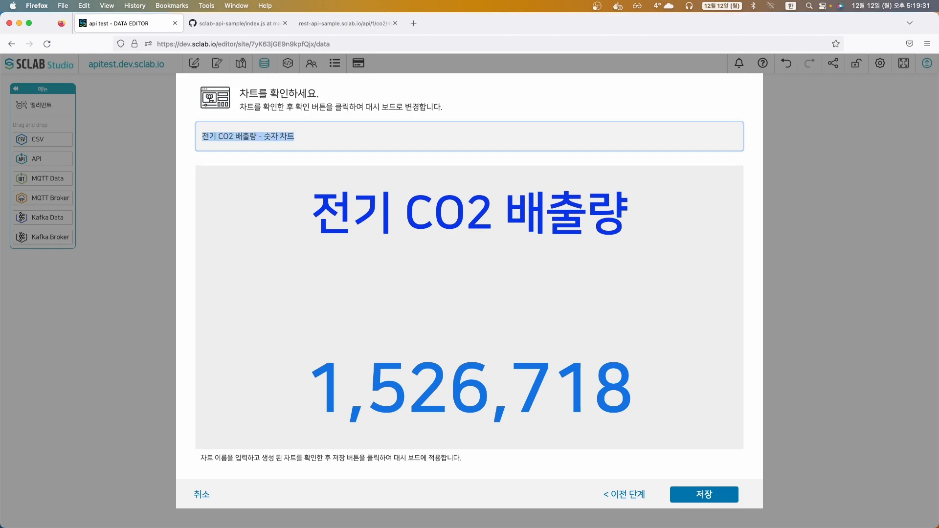
click(522, 444)
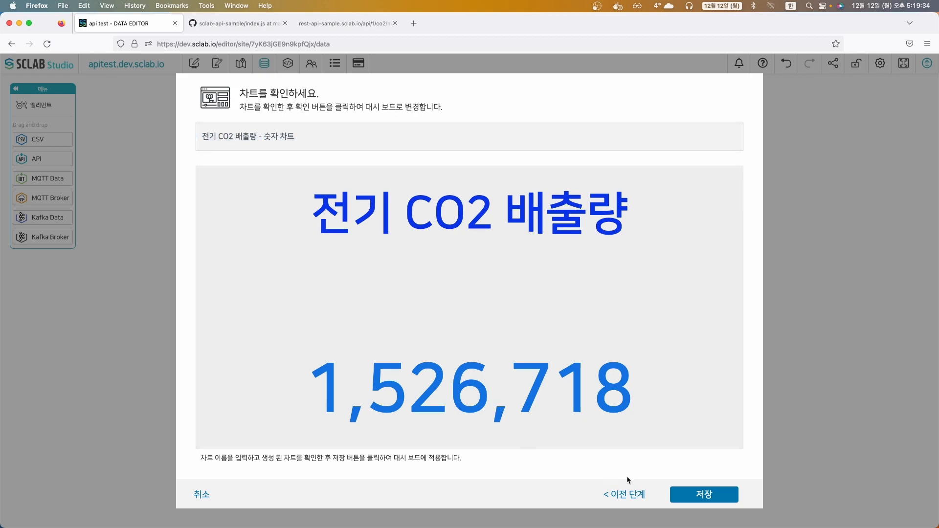
click(713, 495)
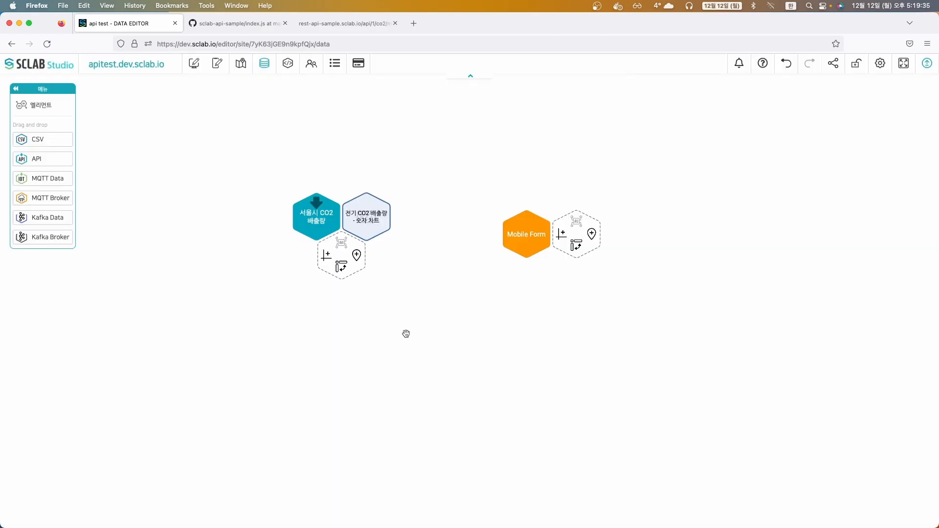
Start a second Number Chart from the 서울시 CO2 배출량 source and use the gas value as its data
click(326, 255)
click(368, 251)
click(685, 495)
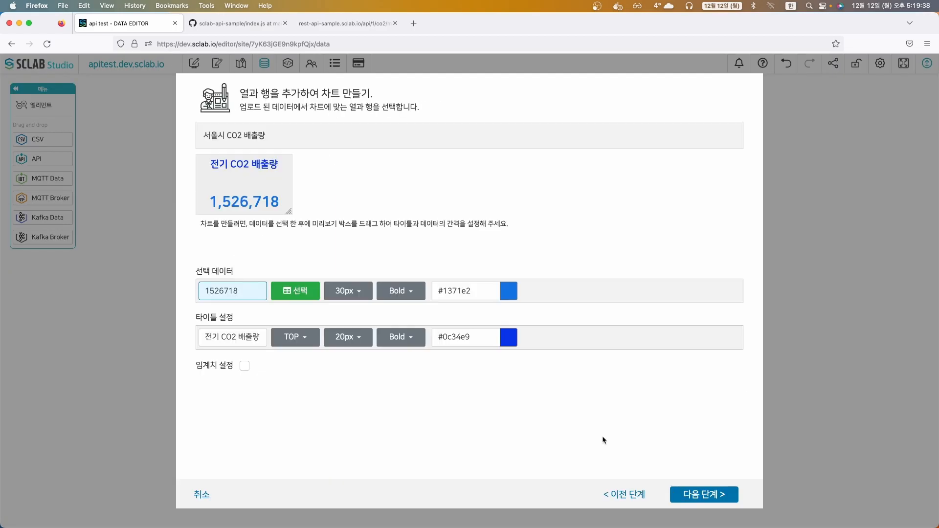
click(272, 295)
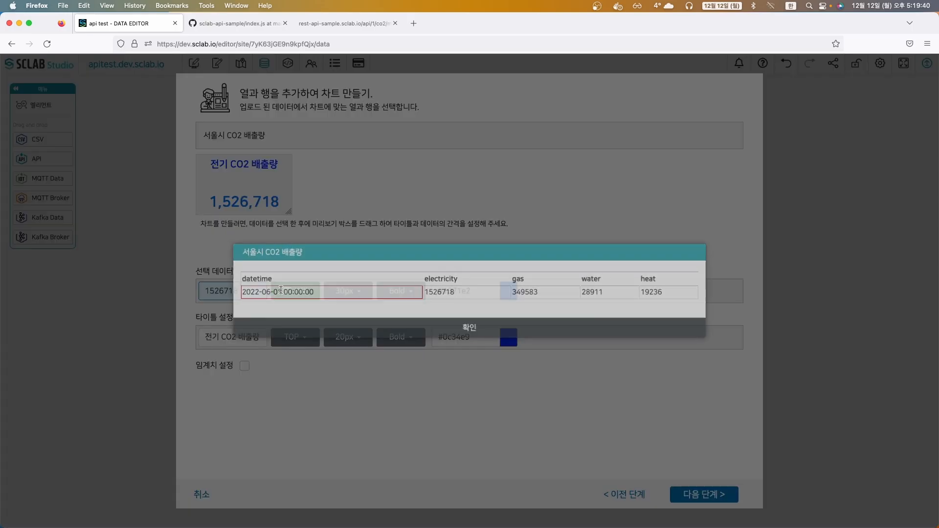
click(528, 295)
click(477, 326)
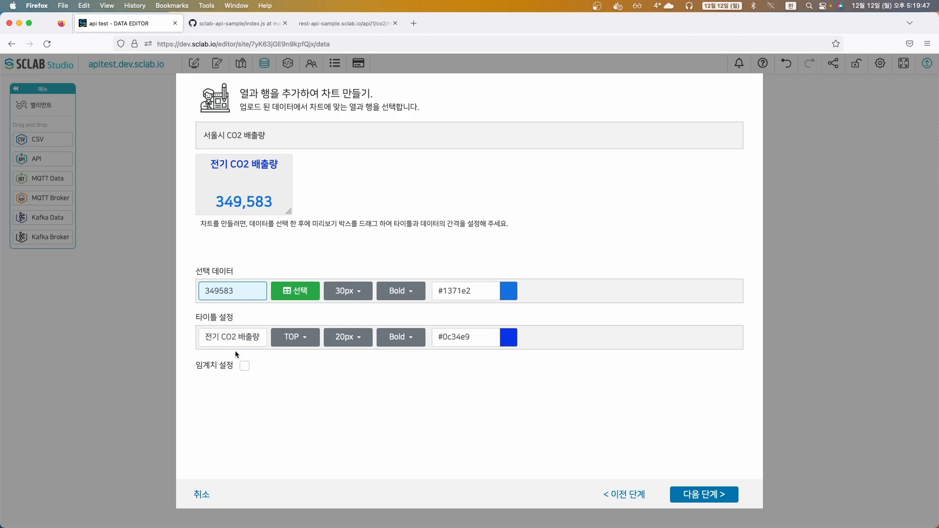
Replace 전기 with 가스 in the chart title so it reads 가스 CO2 배출량
drag(219, 338, 186, 338)
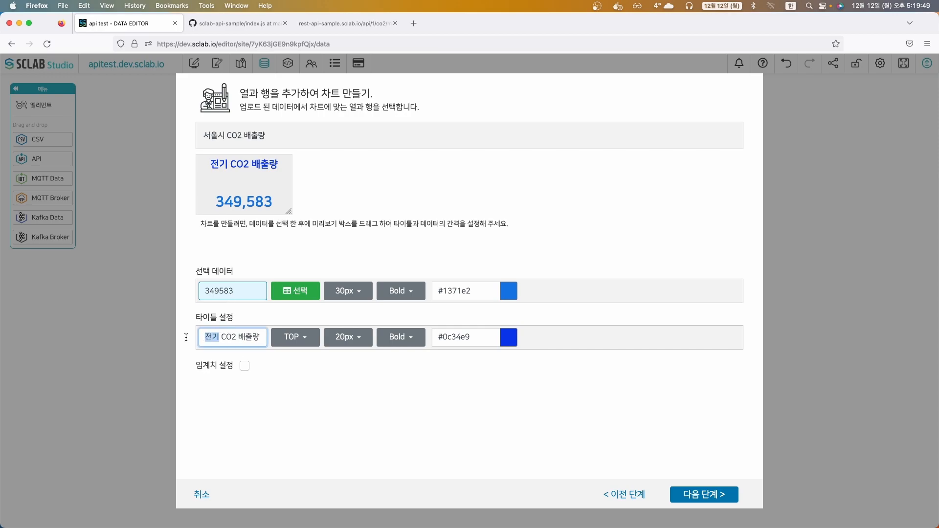
key(Caps_Lock)
text(rk)
key(Caps_Lock)
key(BackSpace)
key(BackSpace)
text(ㄱ)
key(BackSpace)
click(207, 337)
text(가스)
Colour the gas chart's number magenta #d713e2 and its title #de0ce9
click(509, 295)
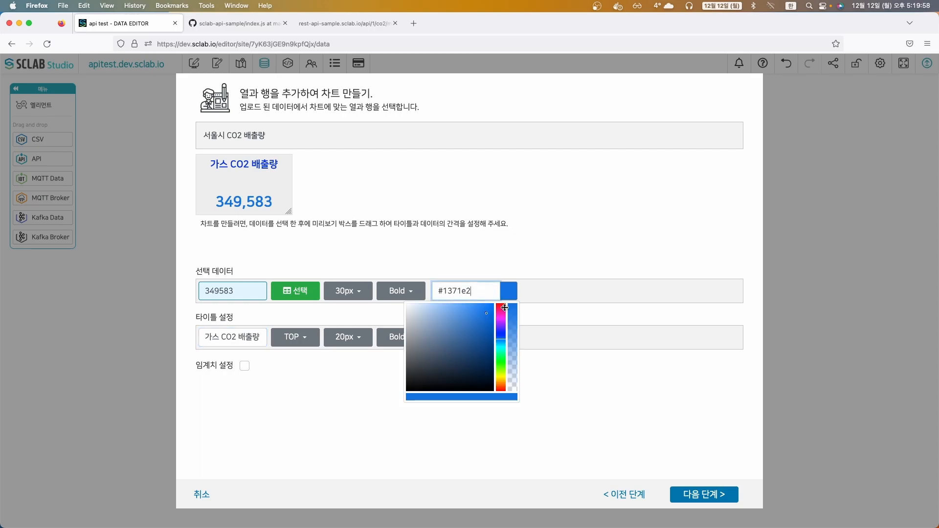
click(502, 321)
click(546, 319)
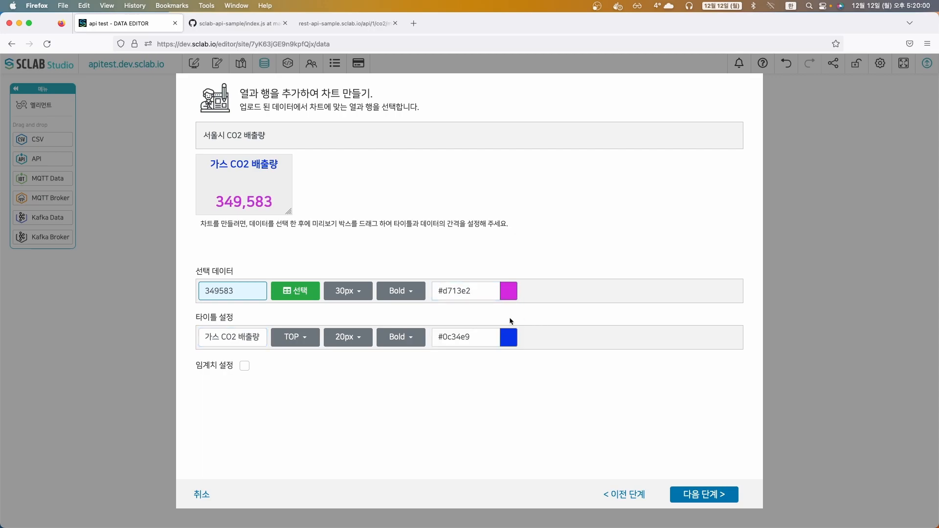
click(507, 339)
click(500, 363)
click(555, 374)
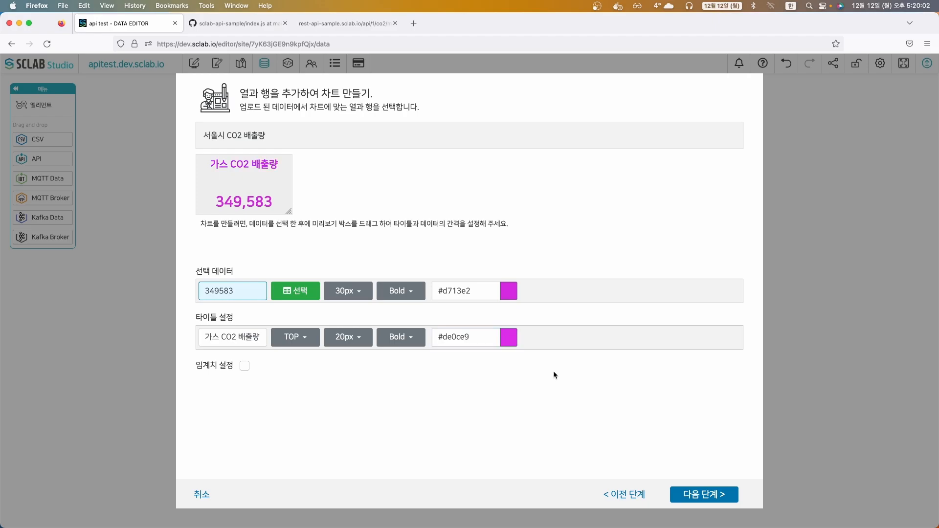
Name the chart 가스 CO2 배출량 - 숫자 차트, reusing the copied name, and save it
click(698, 494)
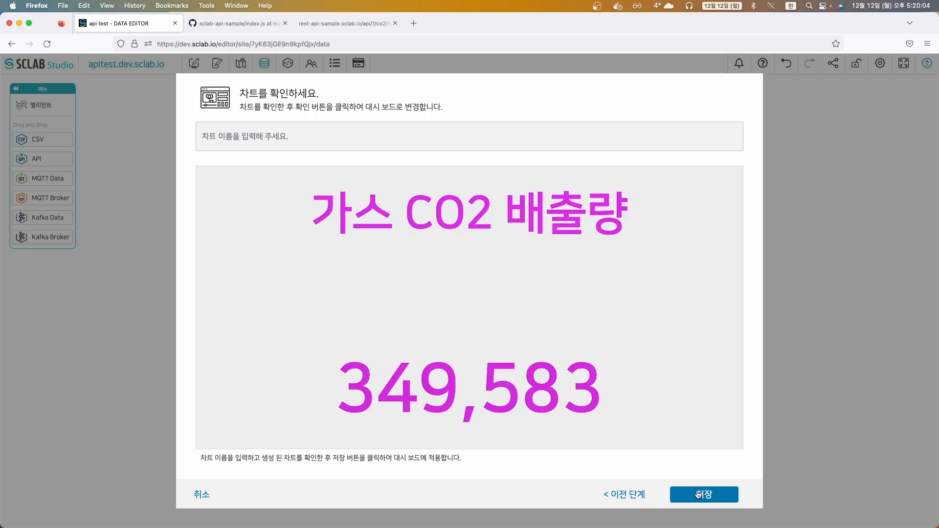
click(322, 135)
key(super+v)
drag(215, 137, 182, 138)
text(가스)
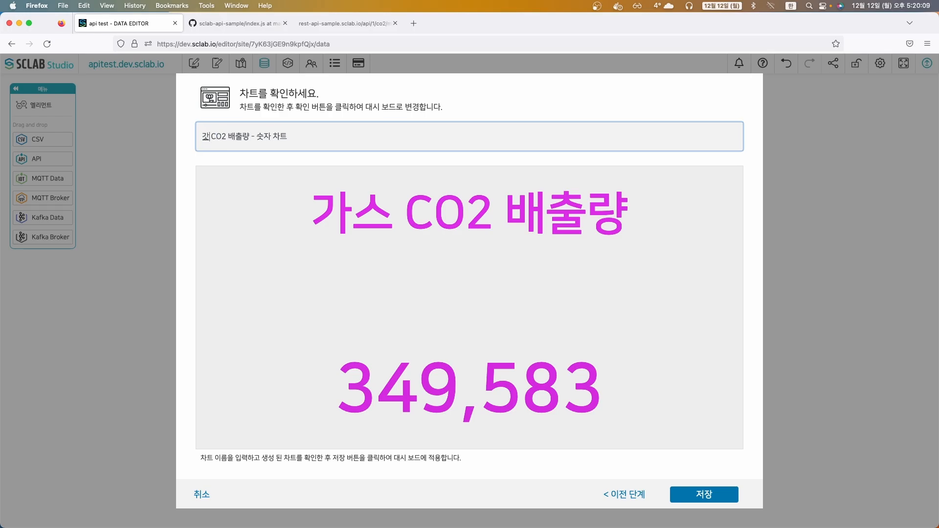
click(702, 493)
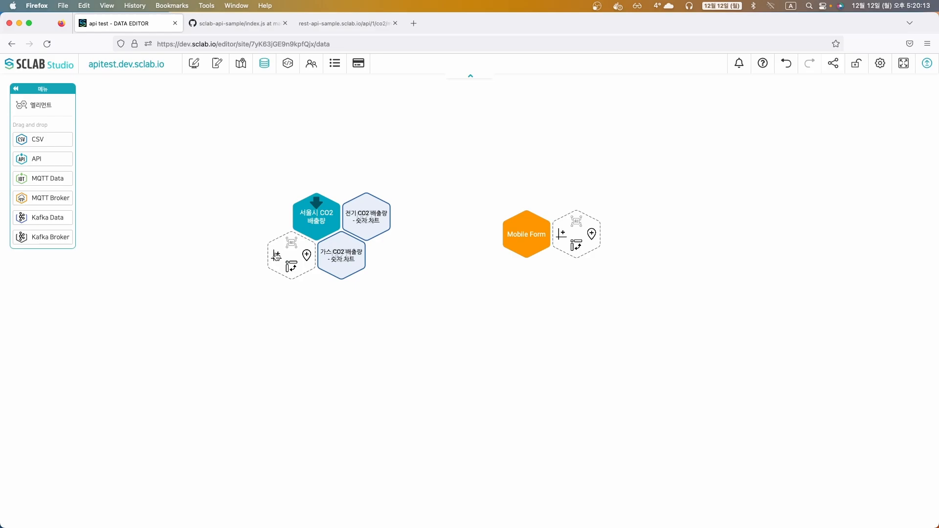
Start a third Number Chart from the 서울시 CO2 배출량 source and use the water value as its data
click(277, 255)
click(431, 272)
click(681, 491)
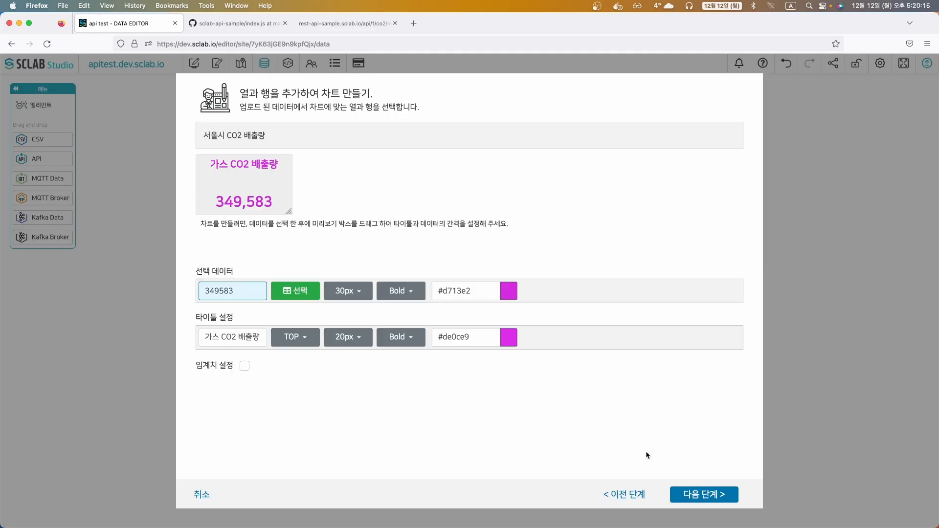
click(313, 291)
click(617, 294)
click(464, 330)
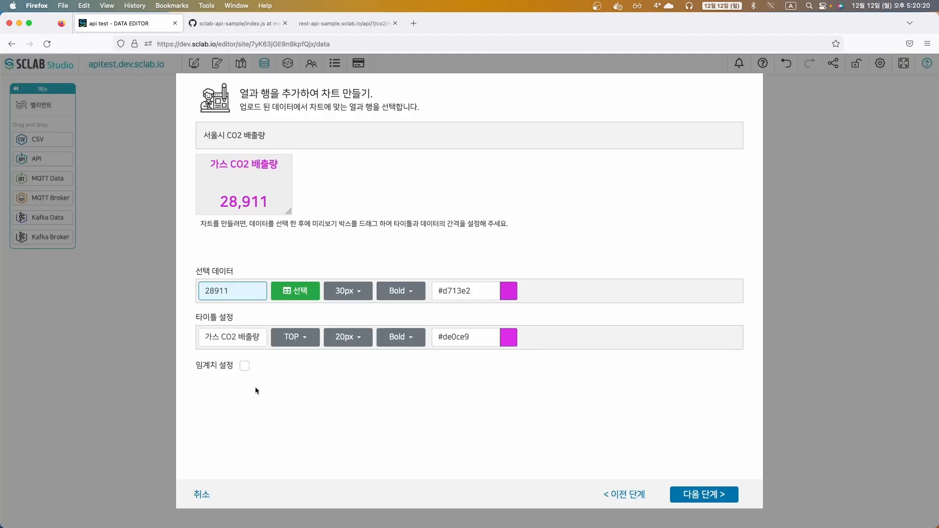
Replace 가스 with 수도 in the chart title so it reads 수도 CO2 배출량
drag(220, 336, 173, 335)
text(t)
key(BackSpace)
key(Caps_Lock)
text(수)
key(BackSpace)
key(BackSpace)
key(super+Left)
text(수도)
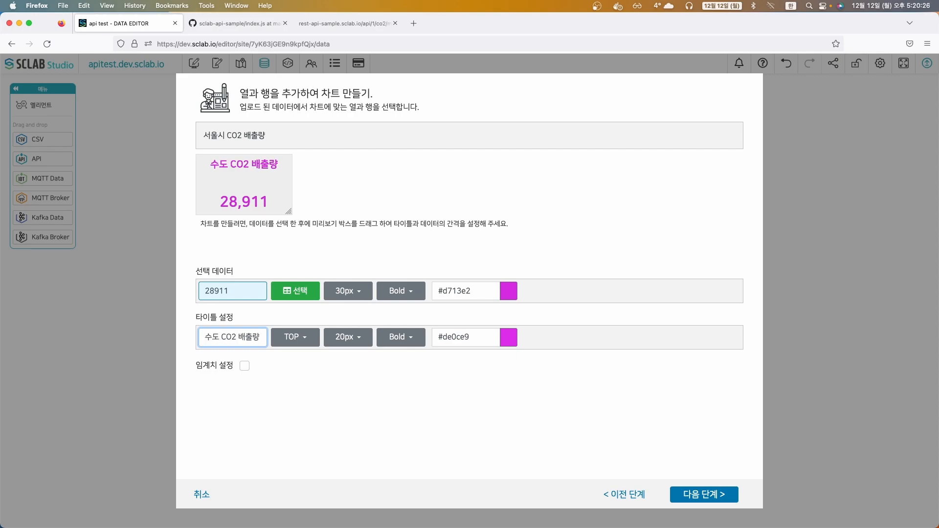
Colour the water chart's number blue #13b6e2 and its title #0caae9
click(506, 295)
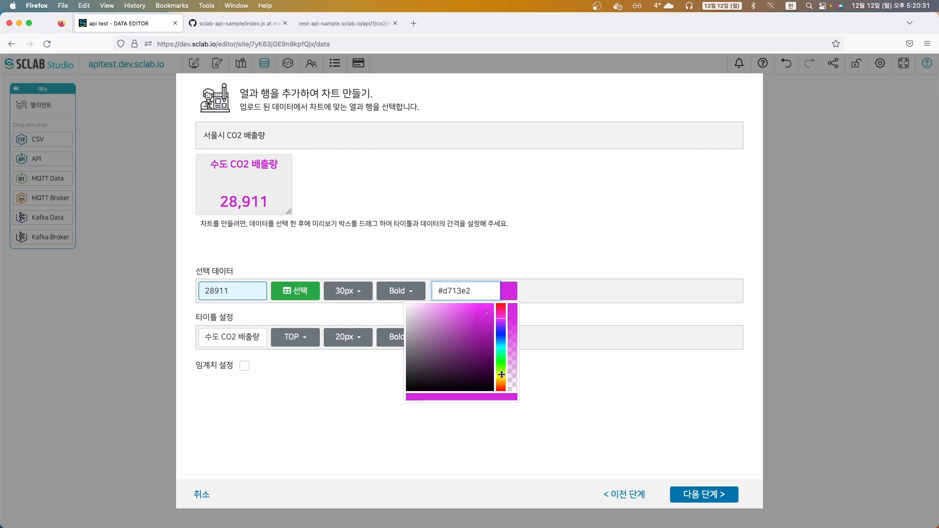
click(501, 361)
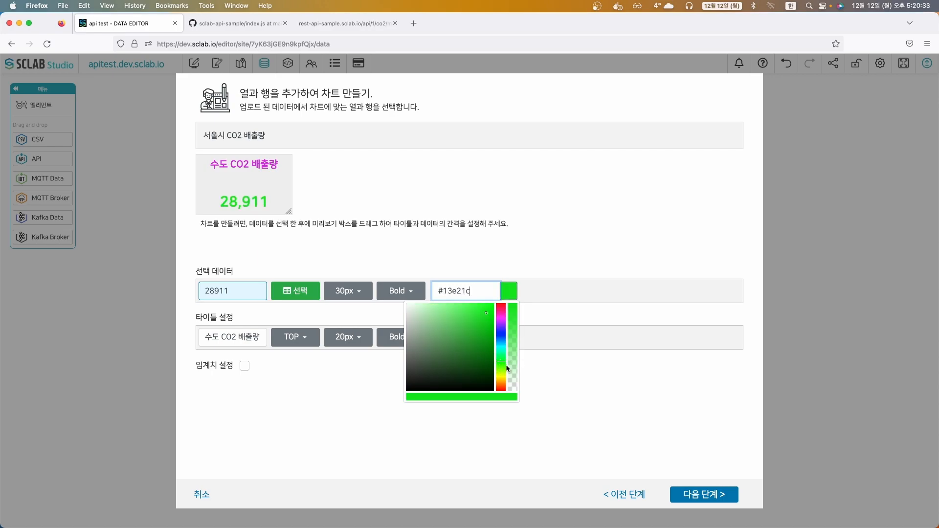
click(501, 352)
click(501, 349)
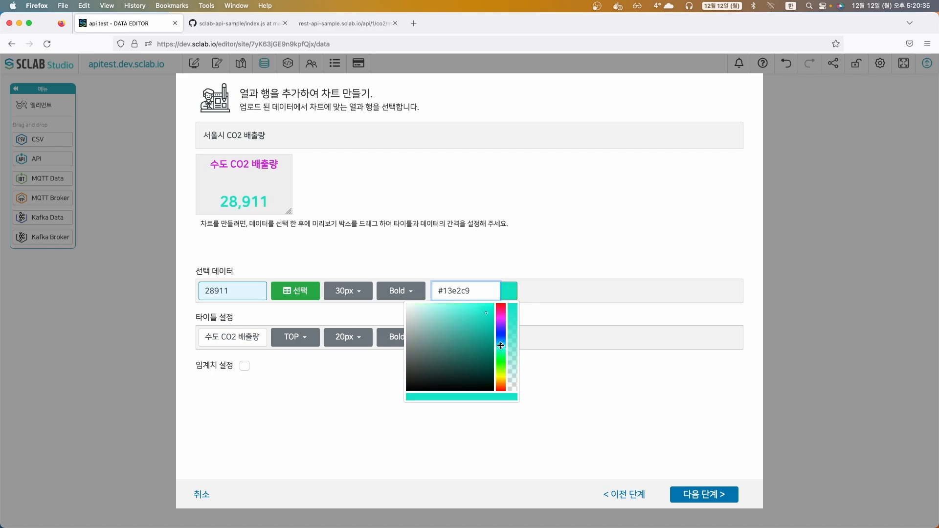
click(501, 342)
click(542, 367)
click(509, 339)
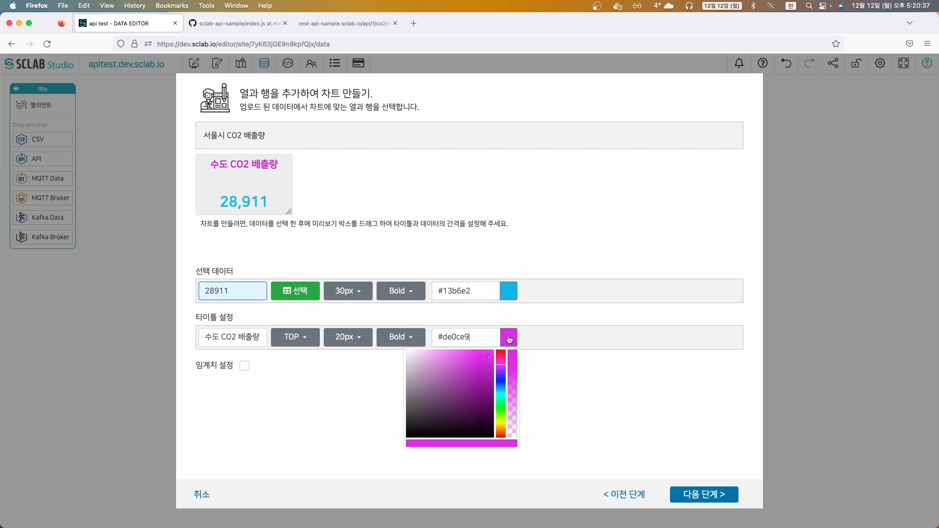
click(500, 389)
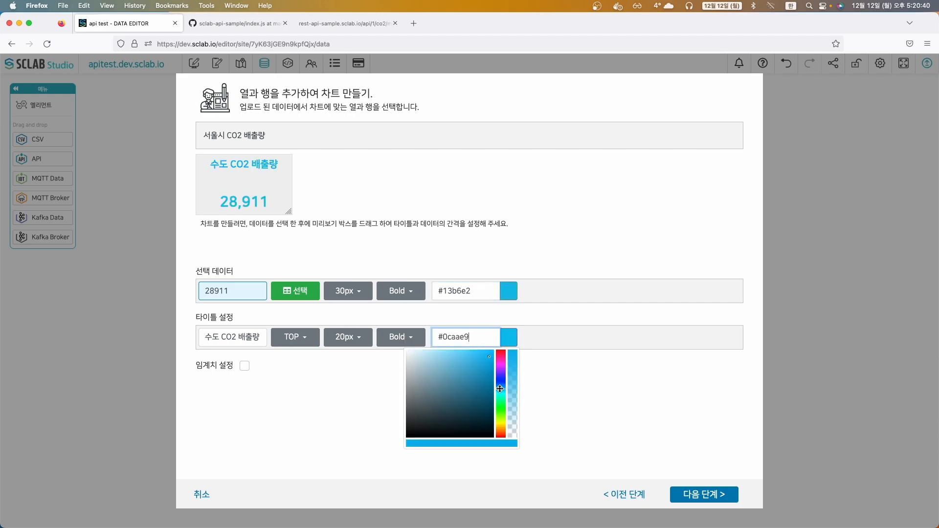
click(570, 390)
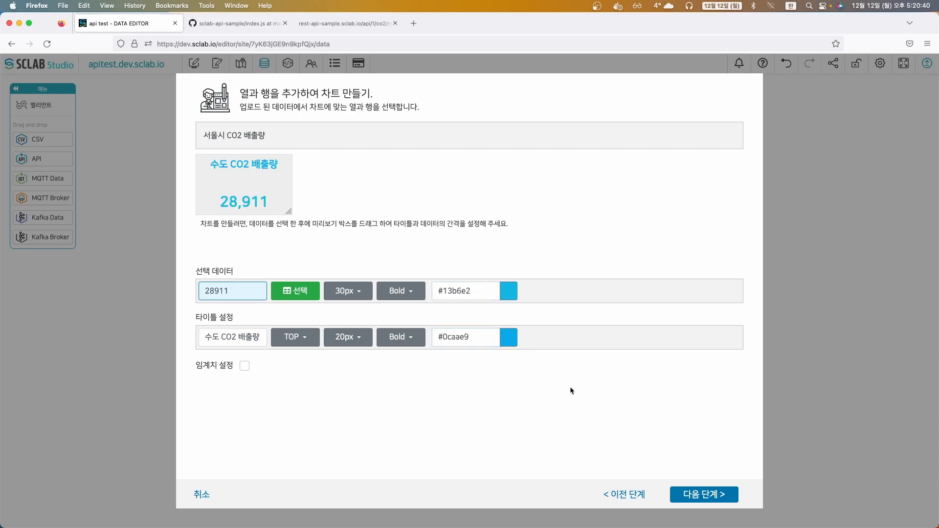
Name the chart 수도 CO2 배출량 - 숫자 차트, adapting the copied electricity chart name, and save it
click(688, 495)
click(331, 151)
text(전기 CO2 배출량 - 숫자 차트)
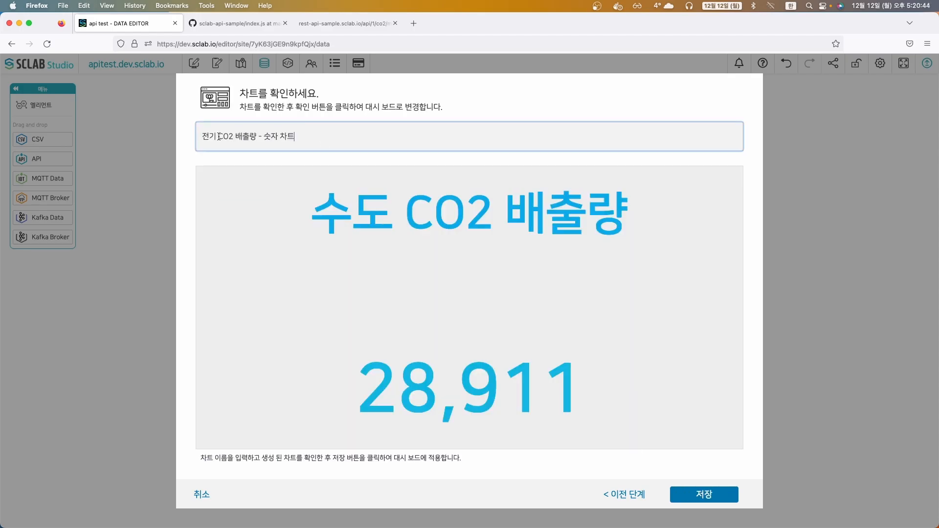
drag(214, 140, 198, 138)
key(BackSpace)
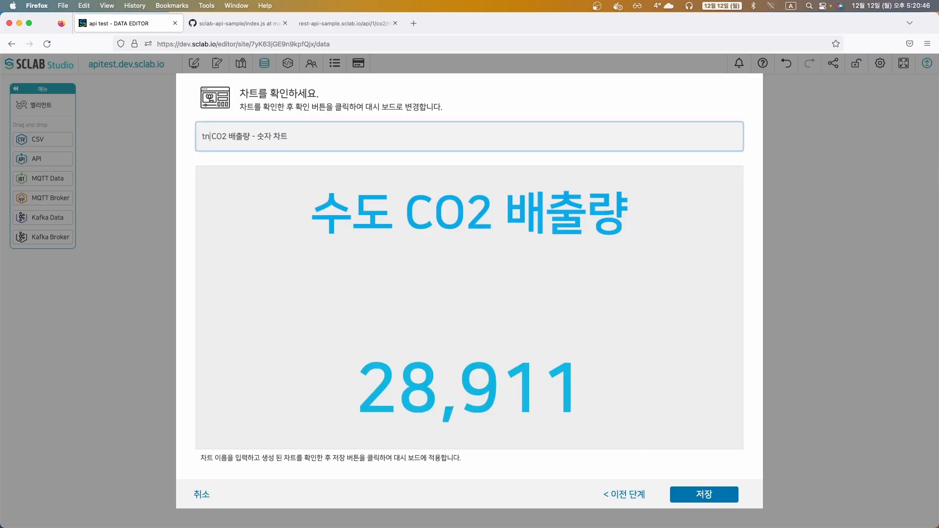
text(수도)
key(ctrl+space)
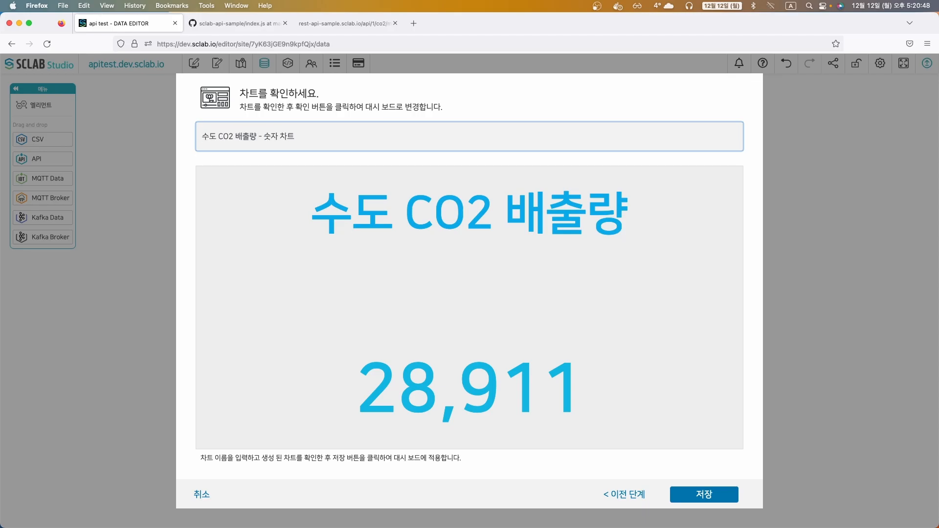
click(701, 493)
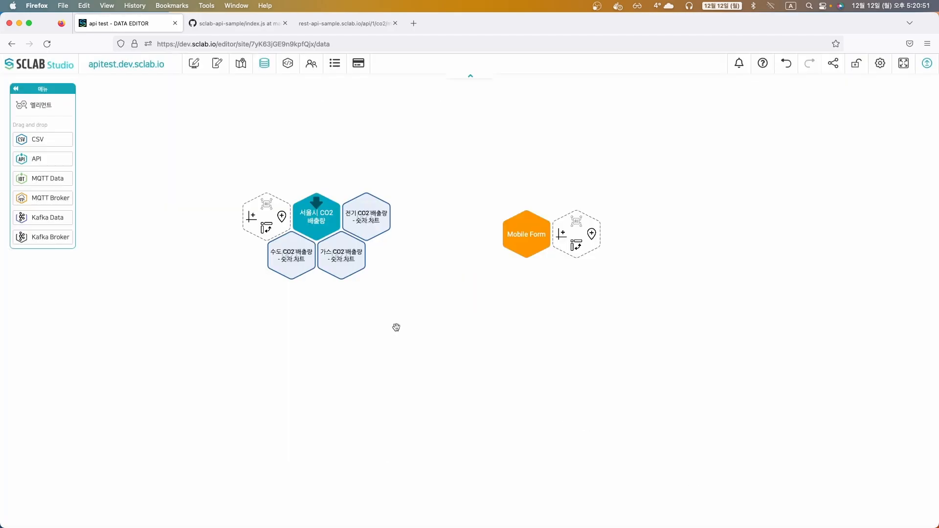
Start a fourth Number Chart from the 서울시 CO2 배출량 source and use the heat value as its data
click(252, 217)
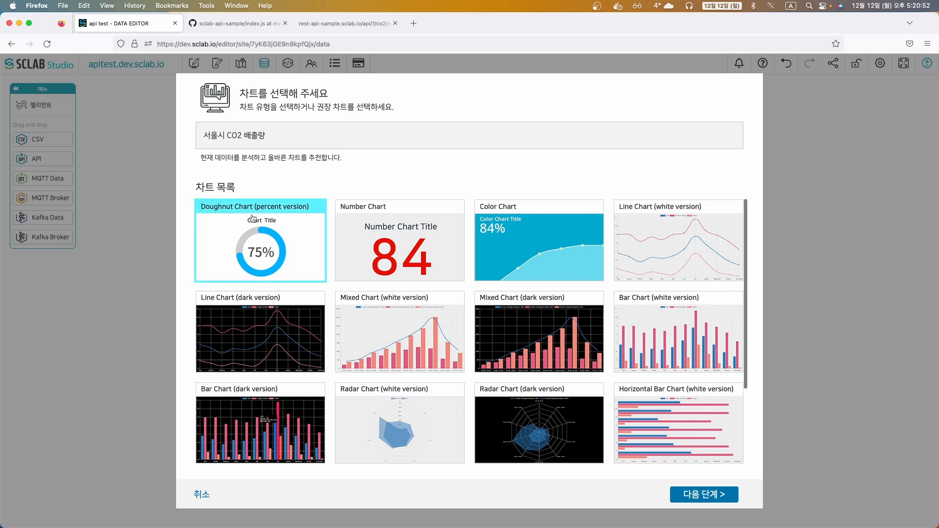
click(379, 249)
click(704, 497)
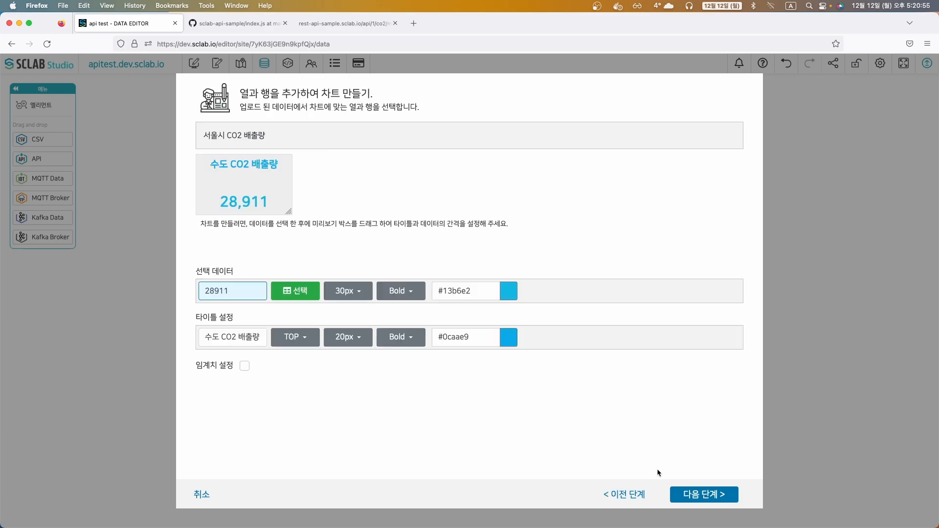
click(296, 290)
click(656, 292)
click(526, 330)
Replace 수도 with 열 in the chart title so it reads 열 CO2 배출량
drag(220, 338, 202, 337)
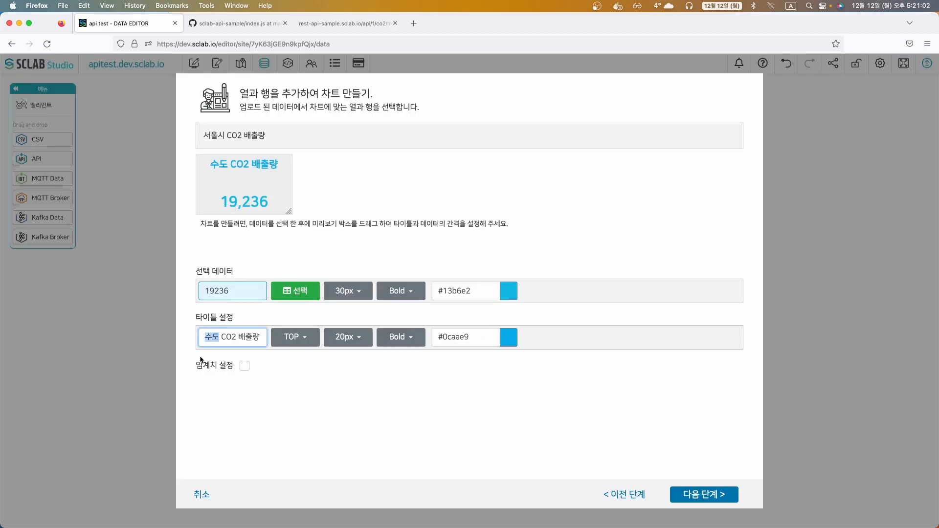
text(열)
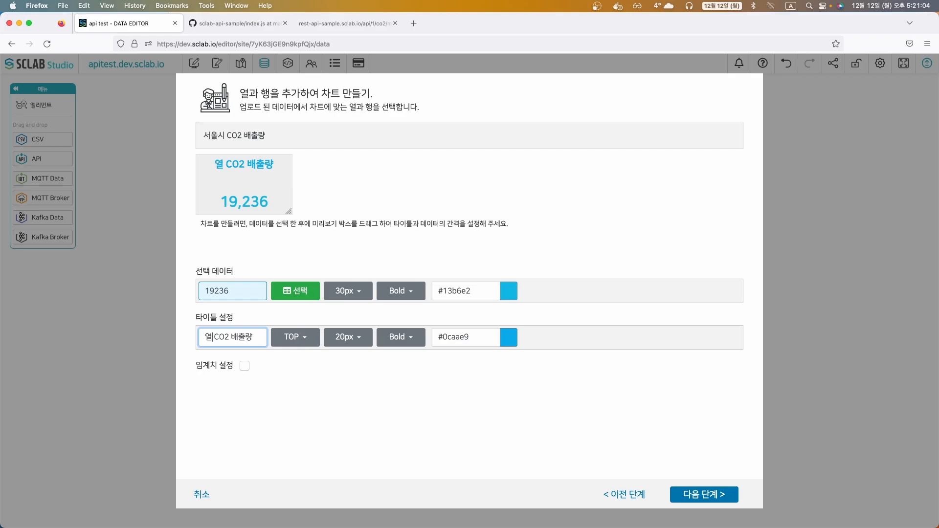
click(362, 396)
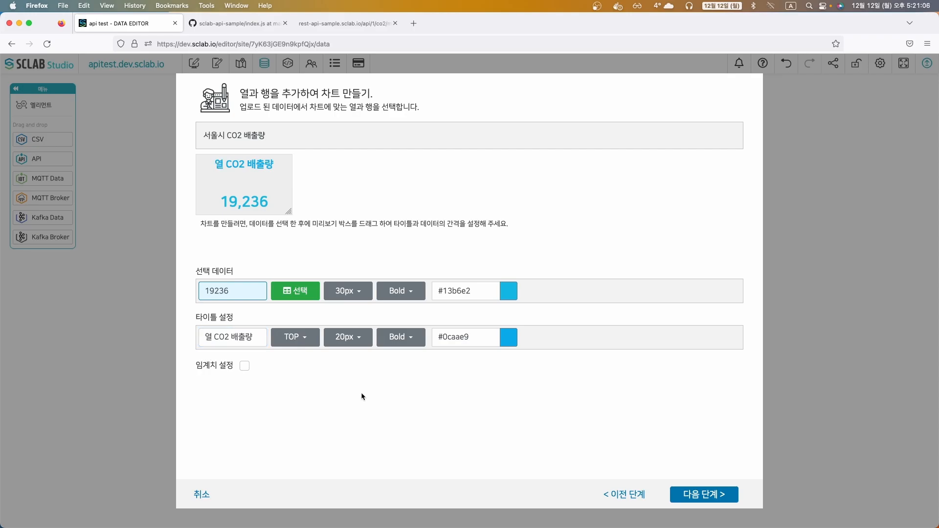
Name the heat chart 열 CO2 배출량 - 숫자 차트, adapting the copied chart name, and save it
click(685, 495)
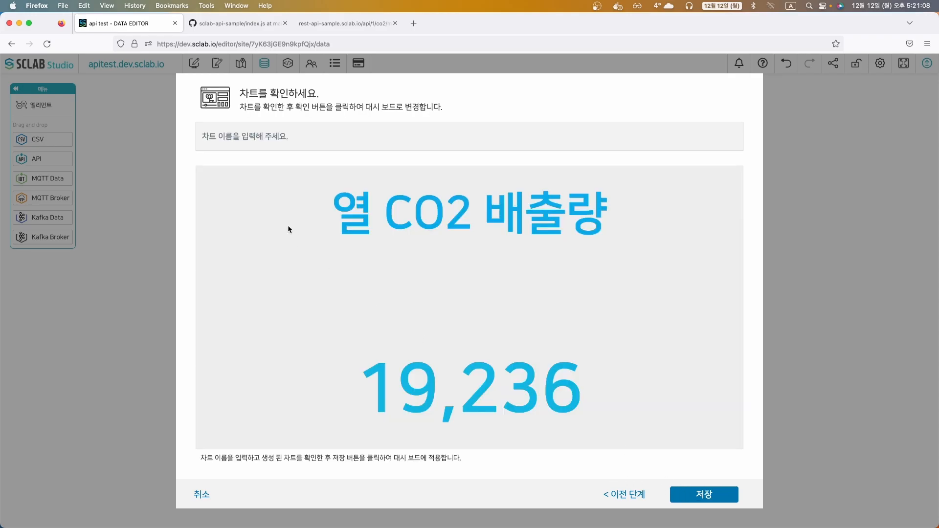
text(전기 CO2 배출량 - 숫자 차트)
drag(215, 138, 172, 133)
text(d)
key(BackSpace)
key(ctrl+space)
text(ㅇ)
key(ctrl+space)
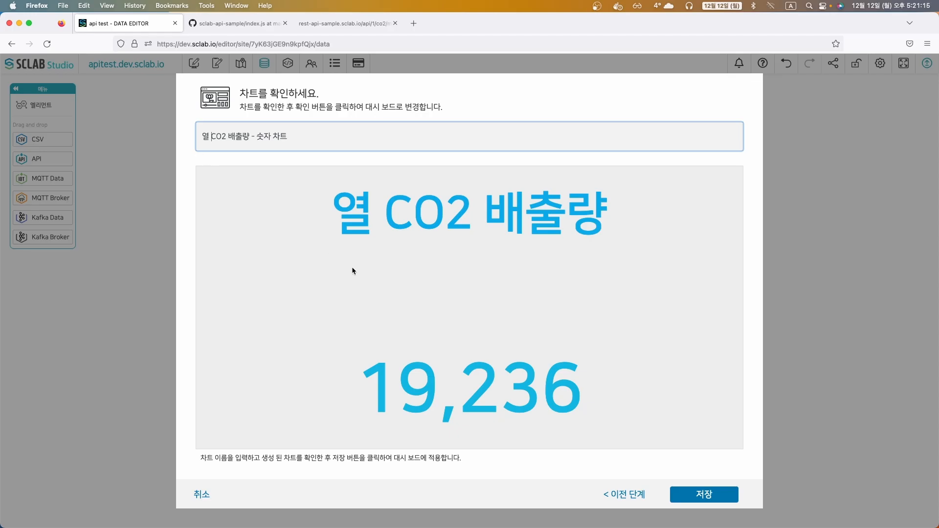
click(686, 503)
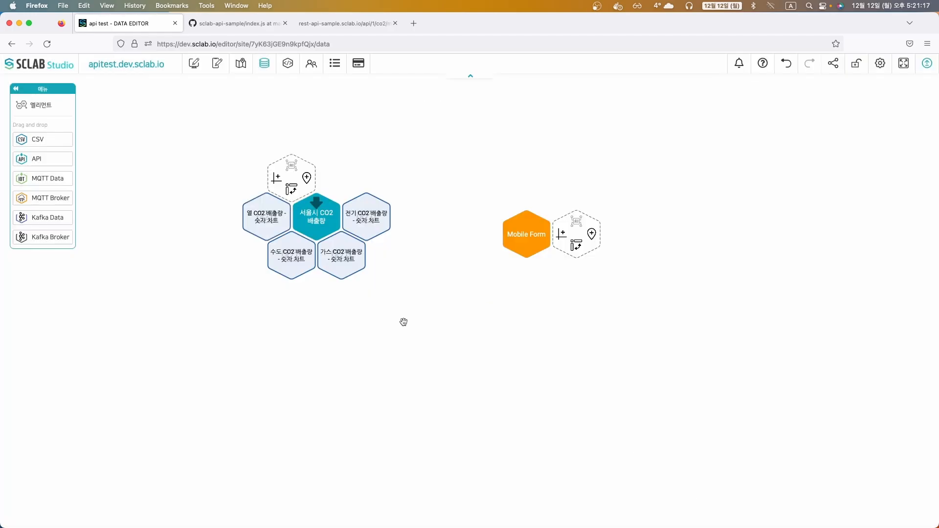
In the page editor, collapse the header bar and draw a wide layout box spanning about X 9.4 to 27.5 and Y 0 to 7
click(194, 63)
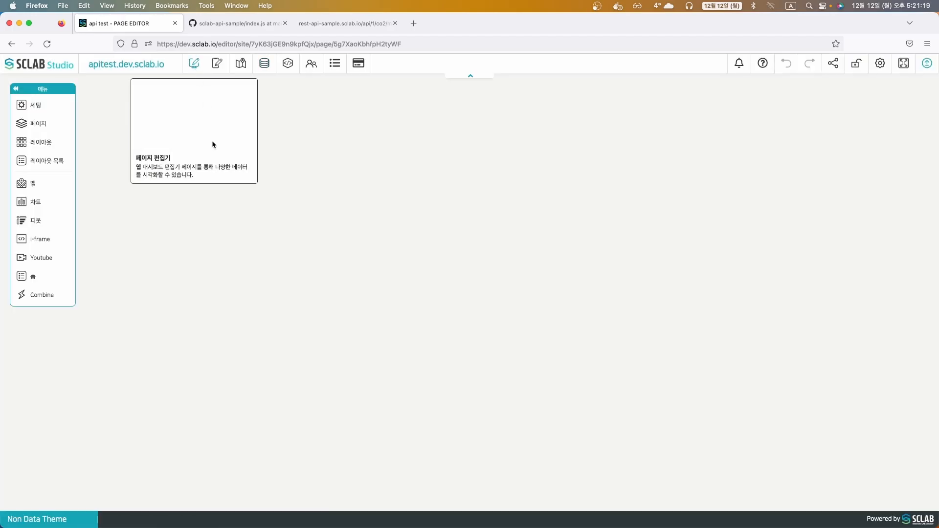
click(470, 76)
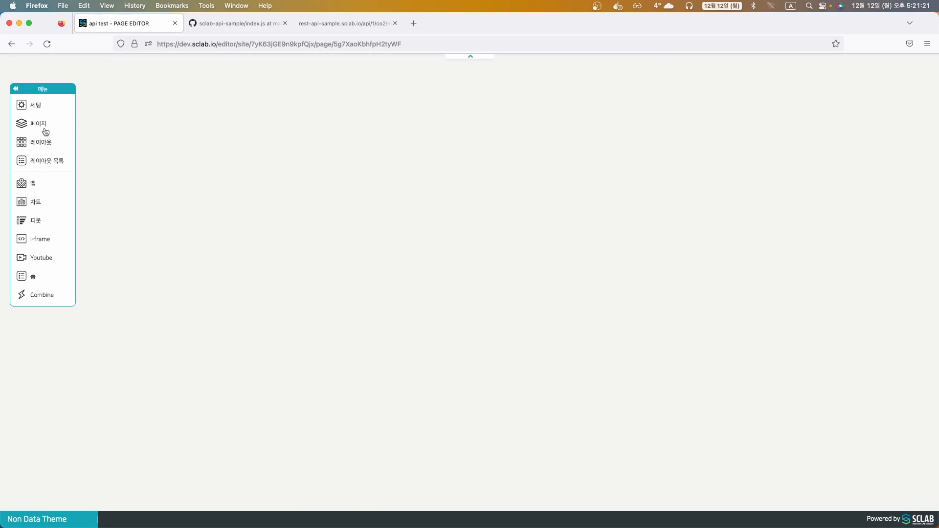
click(35, 145)
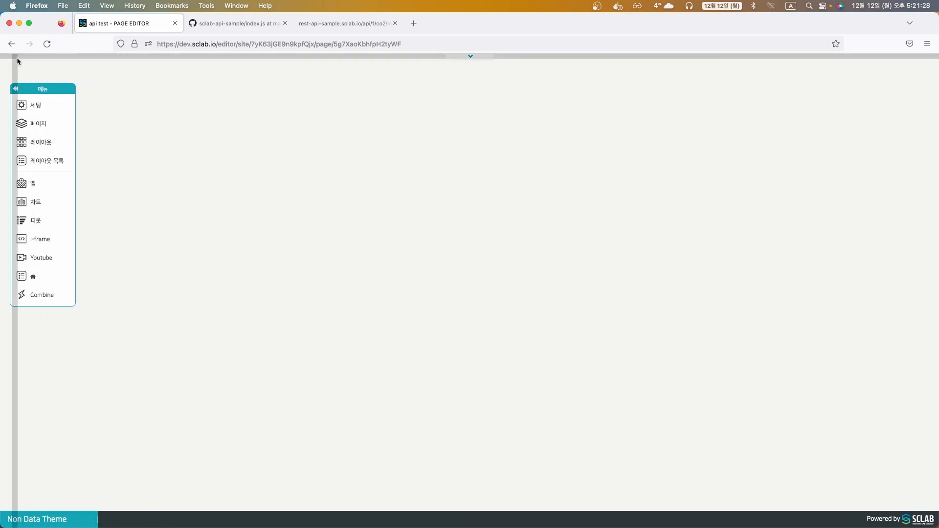
mouse_move(92, 60)
mouse_down()
mouse_move(208, 96)
mouse_move(257, 87)
mouse_up()
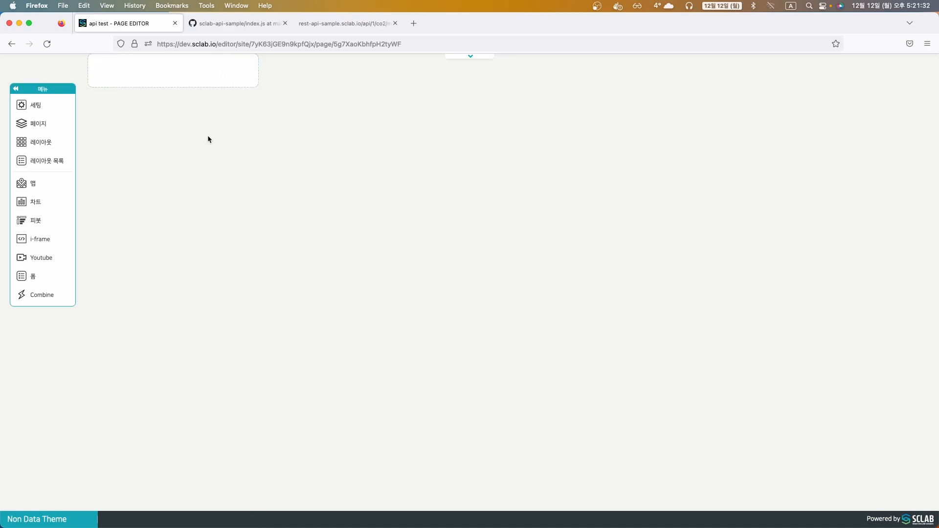
Draw four adjoining, roughly square layout boxes in a row directly beneath the wide box
drag(91, 91, 170, 173)
click(67, 140)
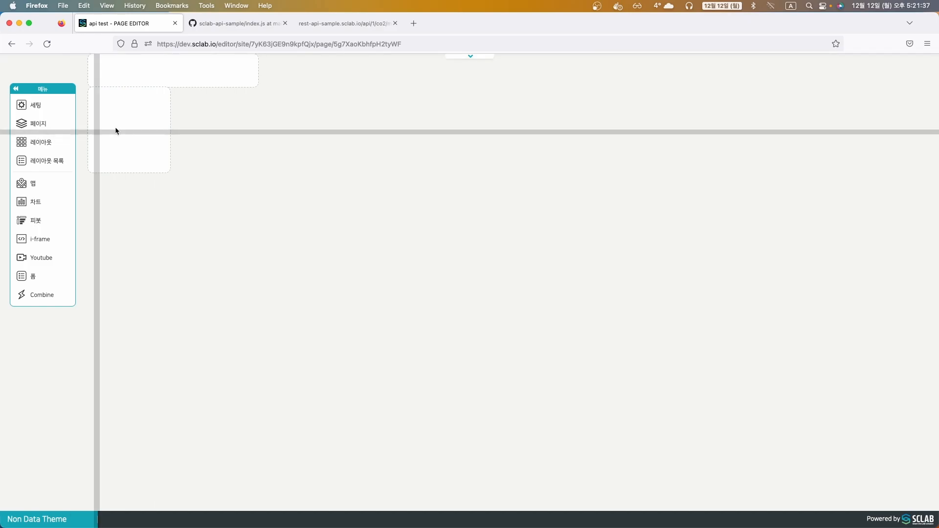
drag(172, 89, 245, 169)
click(46, 143)
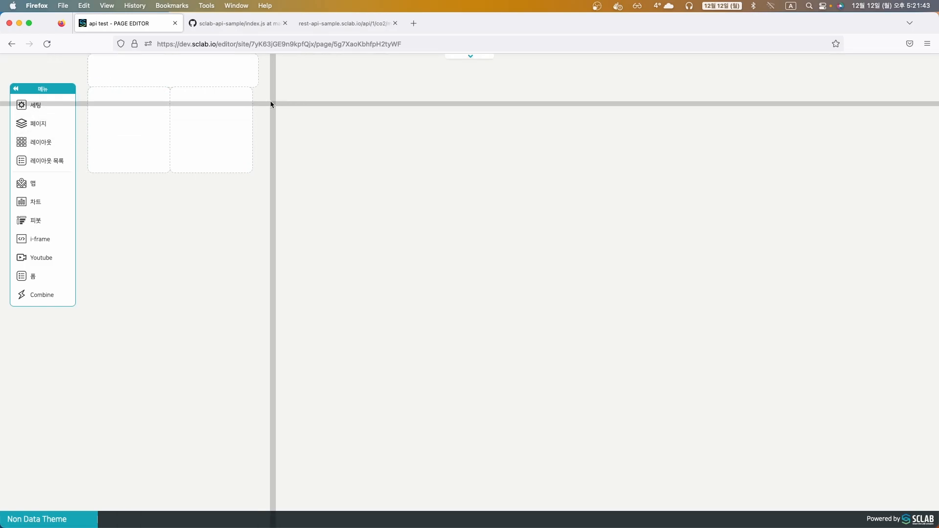
drag(253, 88, 333, 172)
click(42, 144)
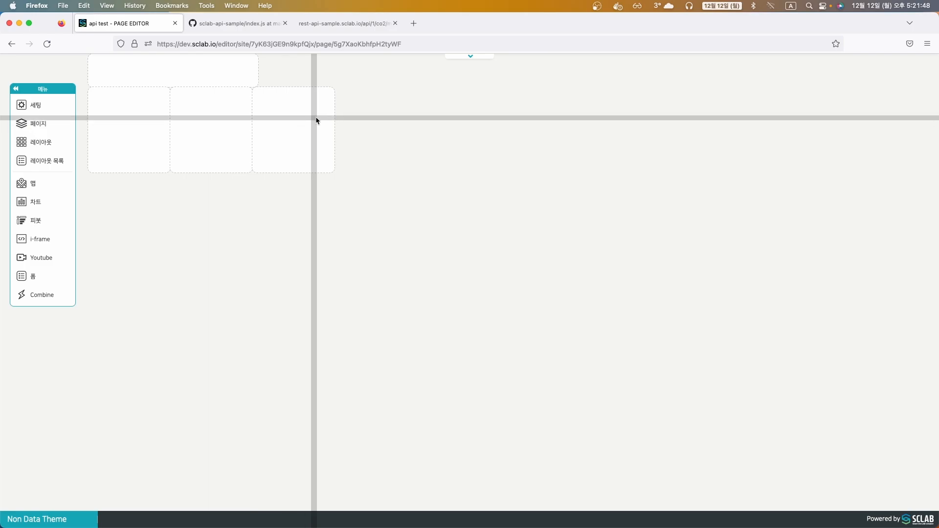
drag(336, 88, 420, 171)
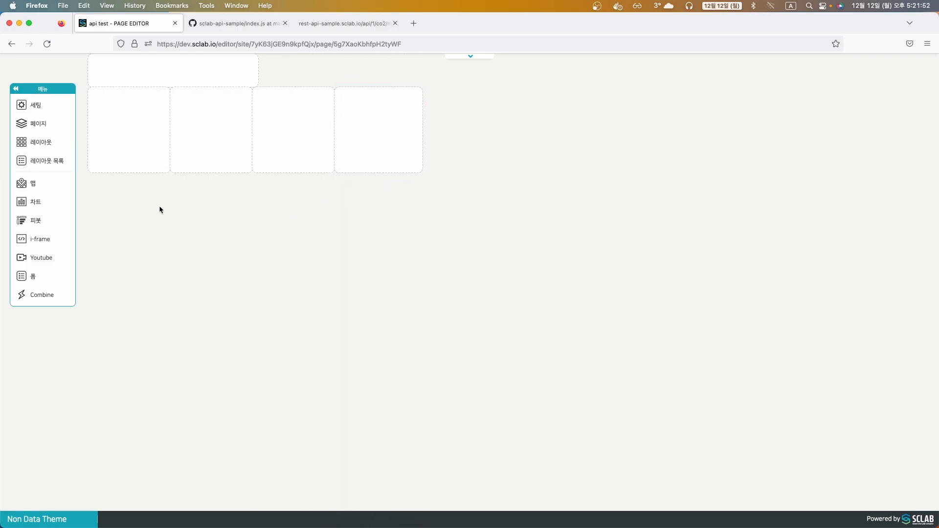
Place the electricity, gas, water and heat number charts into the four boxes in that order and close the chart list
click(23, 203)
drag(150, 108, 160, 172)
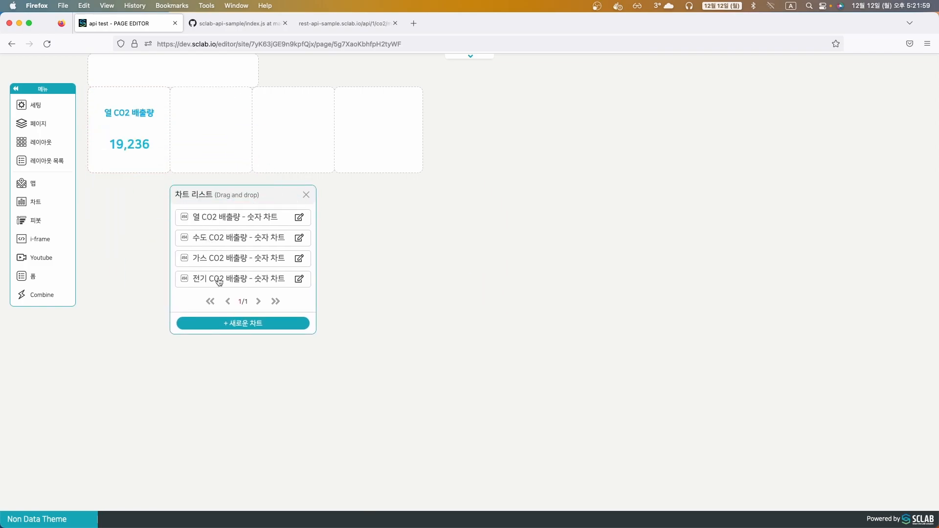
drag(223, 281, 156, 147)
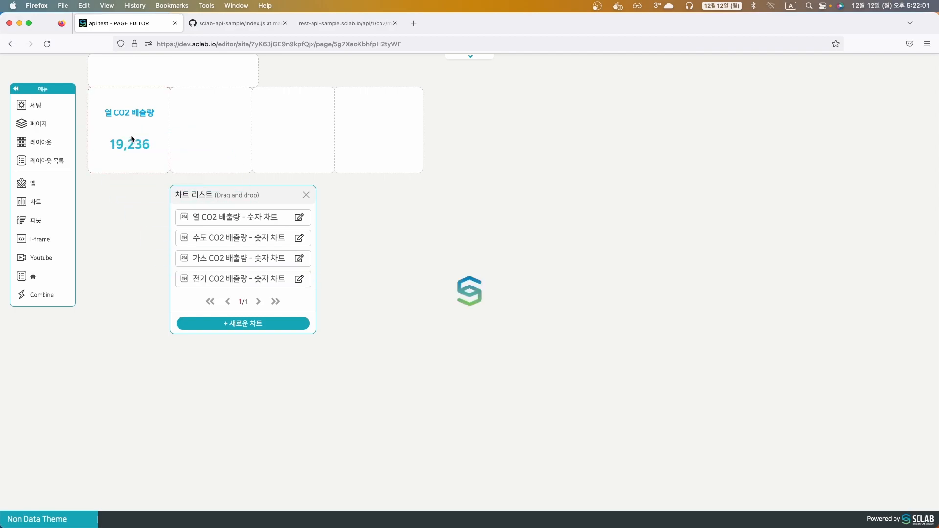
drag(205, 258, 191, 169)
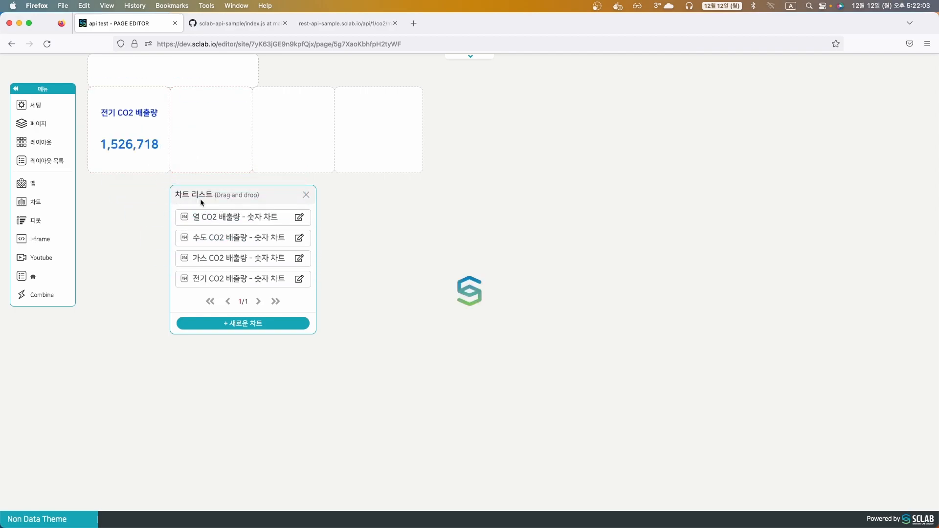
drag(230, 238, 268, 159)
drag(226, 217, 352, 140)
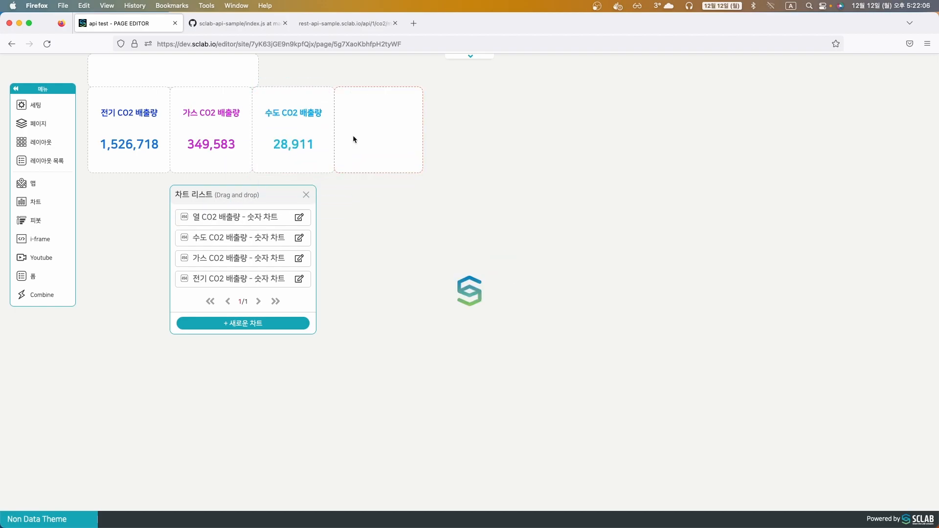
click(305, 195)
In the wide box's layout settings, enter 서울시 CO2 배출량 as its text
mouse_move(200, 71)
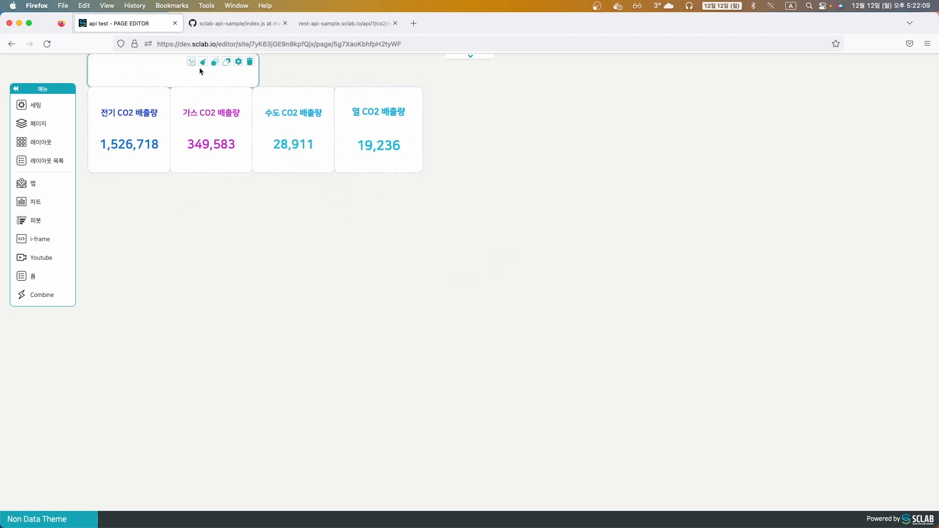
click(238, 62)
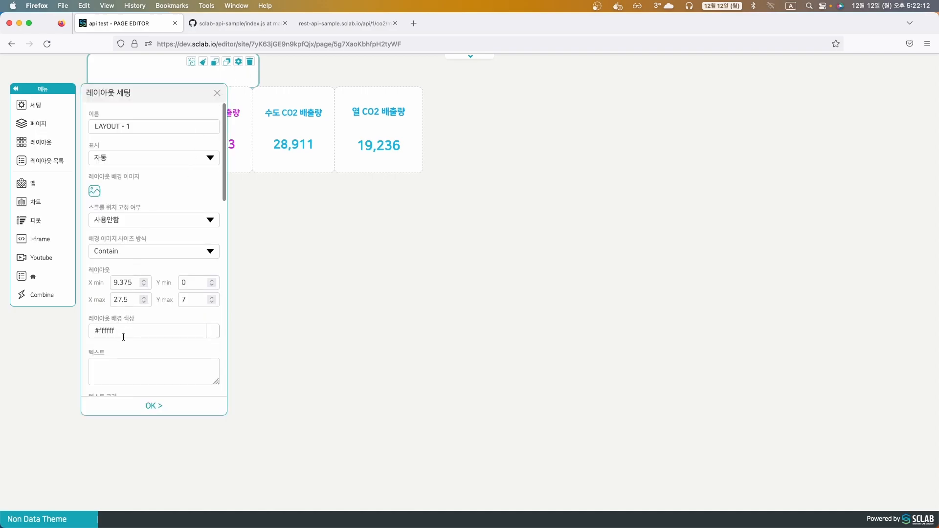
click(121, 362)
key(ctrl+space)
text(서울시)
key(ctrl+space)
text(CO2)
key(ctrl+space)
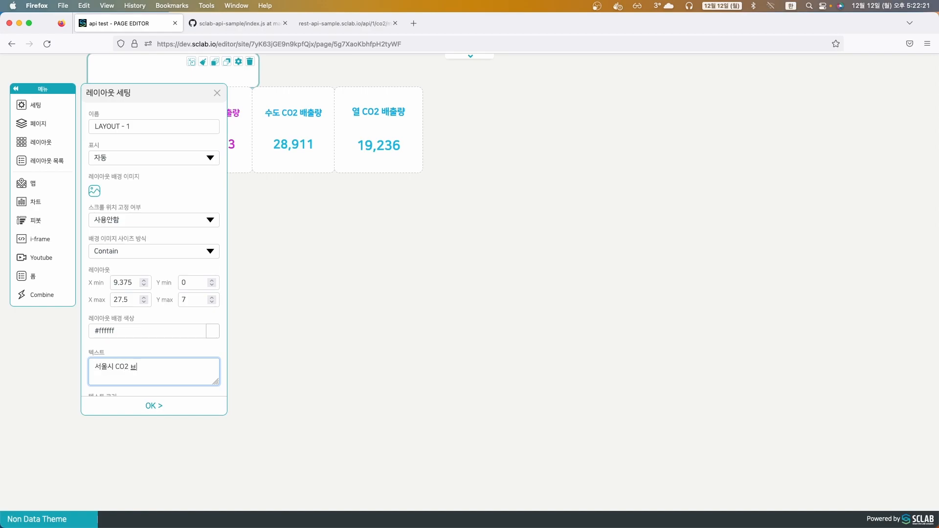
text(배출량)
Add 에너지원별 in front of the layout text so it reads 에너지원별 서울시 CO2 배출량
key(ctrl+space)
text(dp)
key(BackSpace)
key(BackSpace)
key(ctrl+space)
text(에ㅡ너지원별)
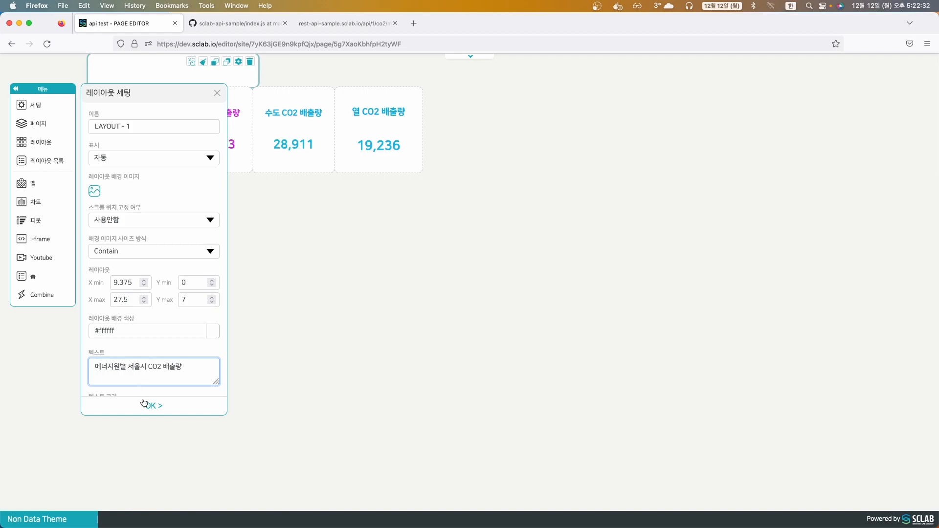
Move 서울시 to the start of the text so it reads 서울시 에너지원별 CO2 배출량, and apply the layout settings
double_click(136, 368)
key(BackSpace)
key(BackSpace)
key(Left)
key(Left)
text(서울시)
click(149, 406)
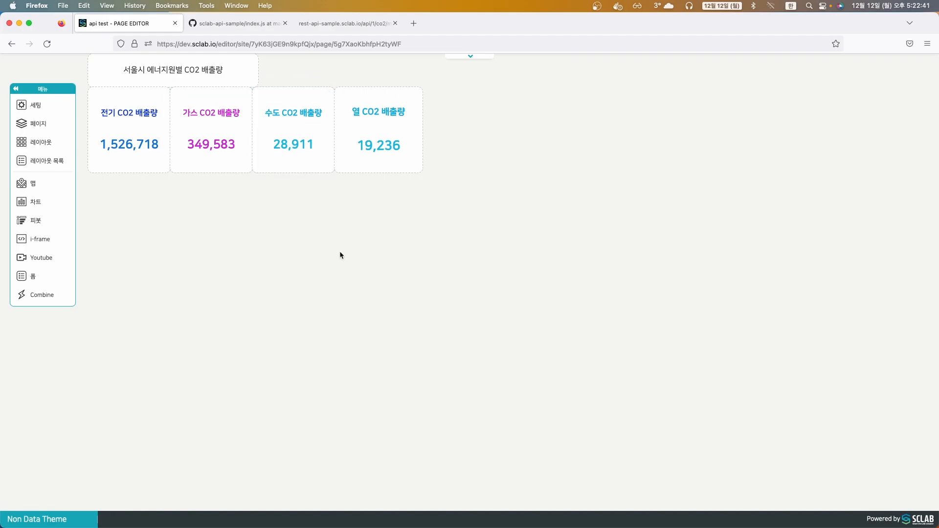
Draw two small side-by-side boxes to the right of the title box, each about 7 units wide and 6 high
mouse_move(232, 66)
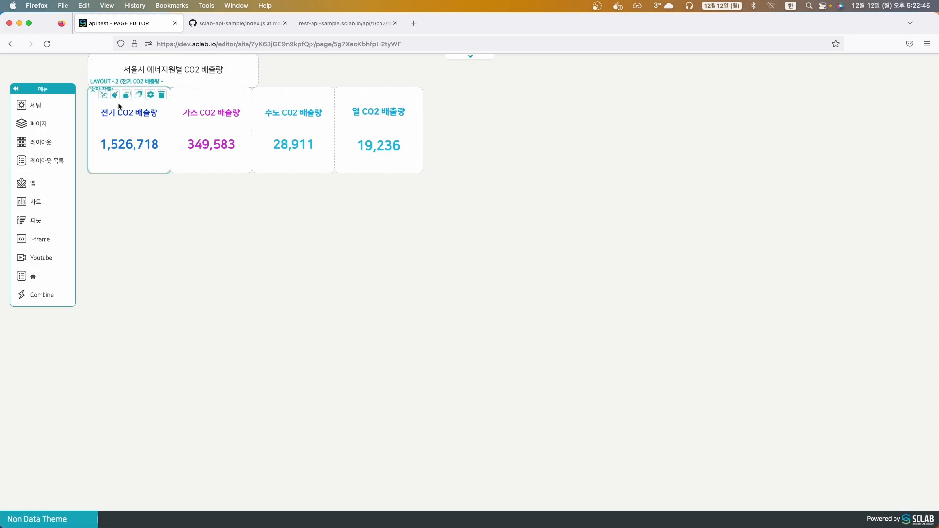
click(44, 143)
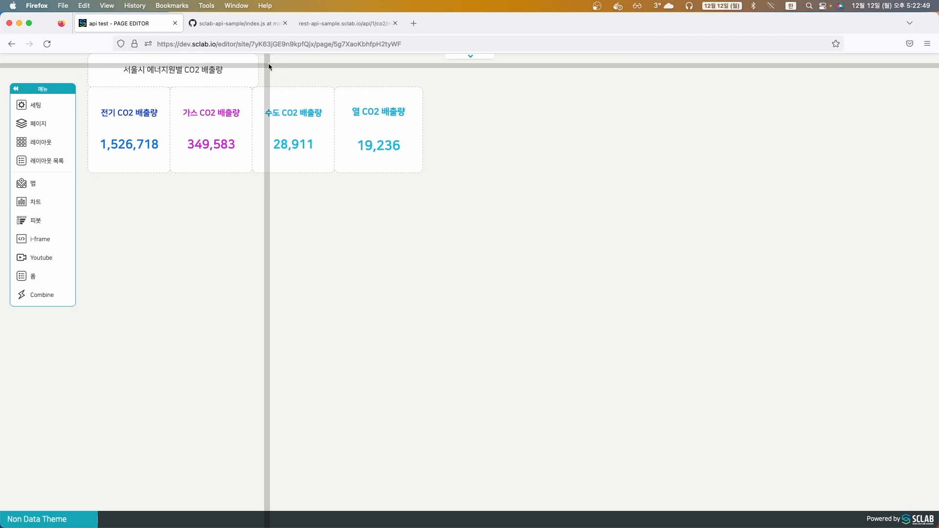
drag(267, 64, 389, 86)
click(43, 142)
In the layout settings of the small box next to the title, enter 2022-05 as the text and apply it
click(308, 67)
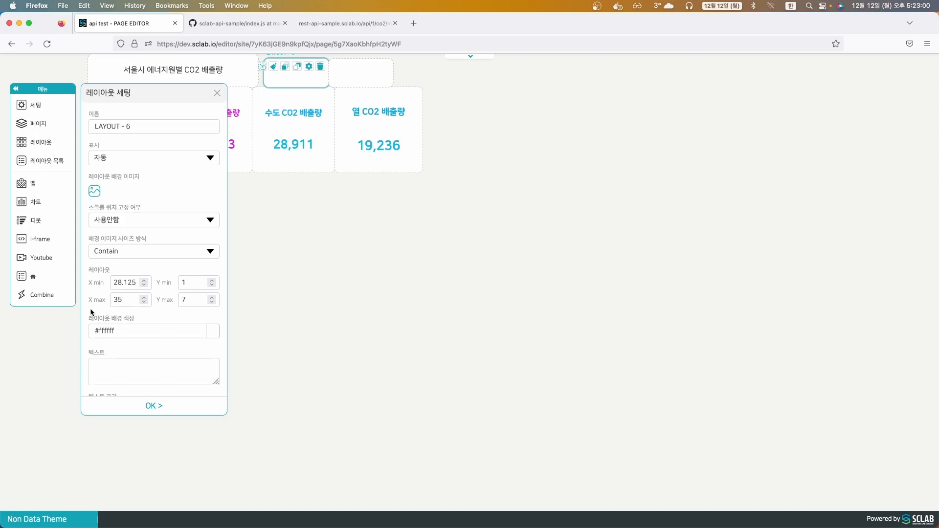
scroll(93, 312, down, 5)
click(117, 267)
text(2)
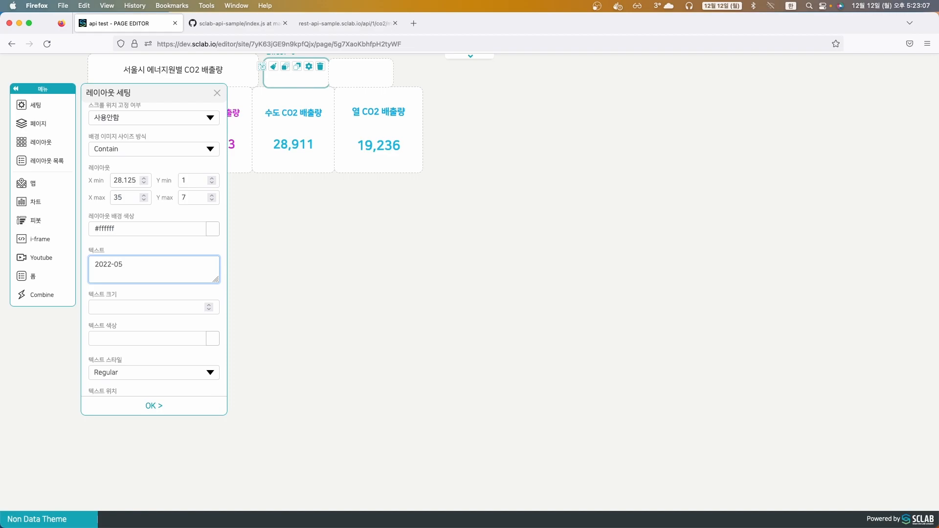
text(022-05)
click(149, 407)
Change the text of this small box to 2022-06
scroll(158, 285, down, 2)
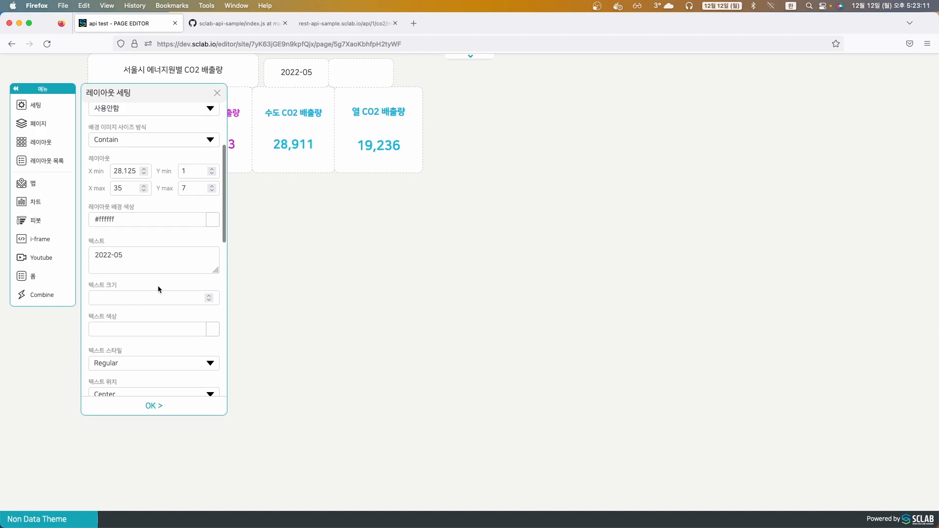
drag(136, 247, 61, 245)
click(123, 246)
key(BackSpace)
text(6)
Add an action to the 2022-06 box and set its type to API 변수
scroll(111, 265, down, 10)
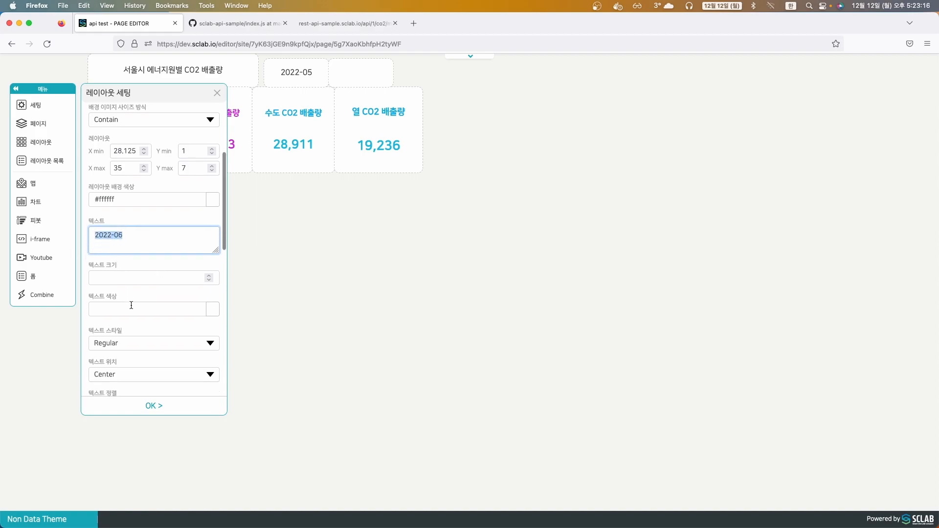
scroll(103, 318, down, 2)
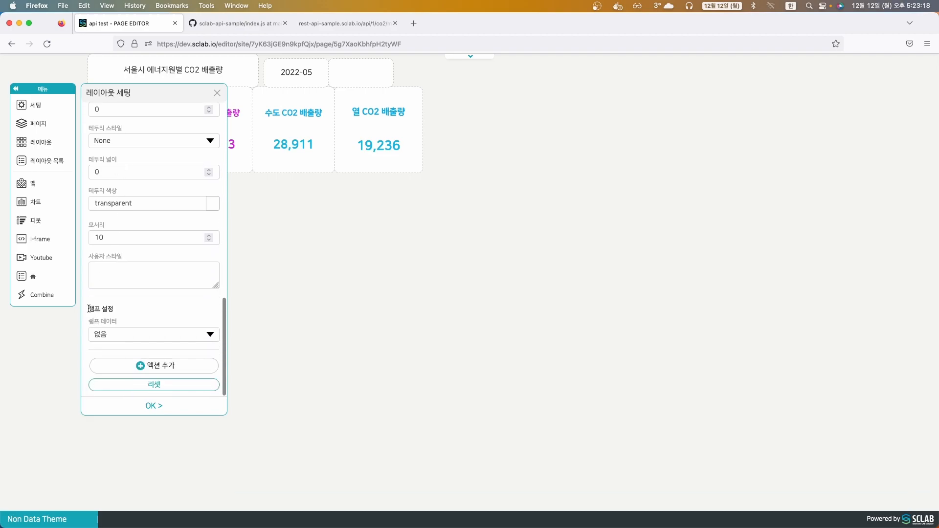
click(155, 367)
scroll(93, 324, down, 3)
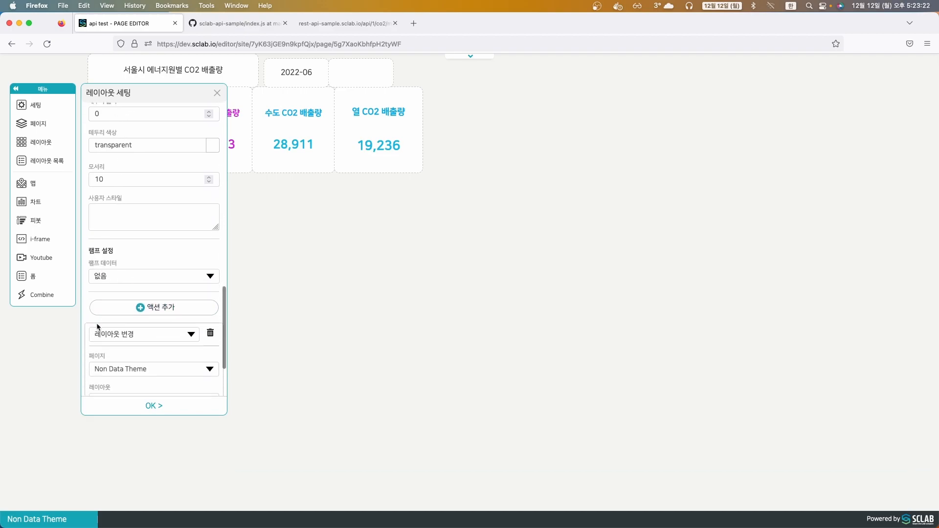
scroll(112, 336, down, 1)
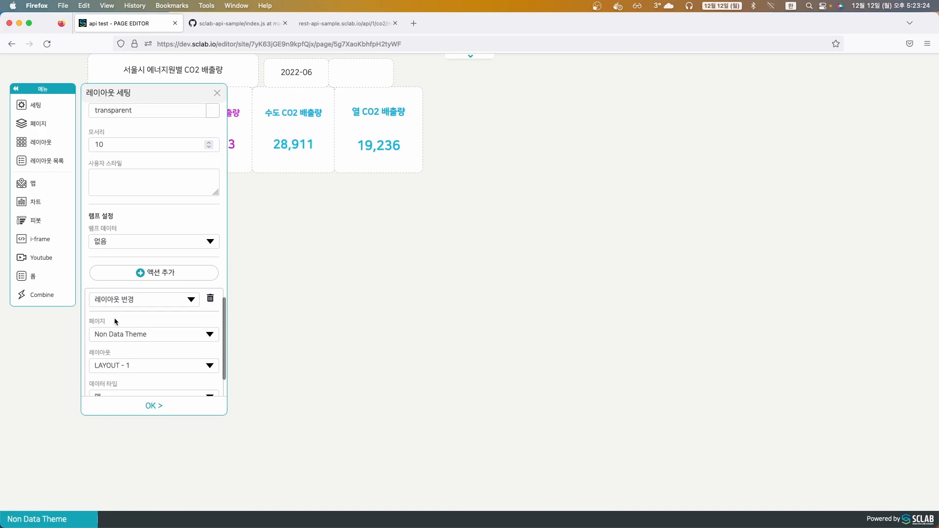
click(137, 306)
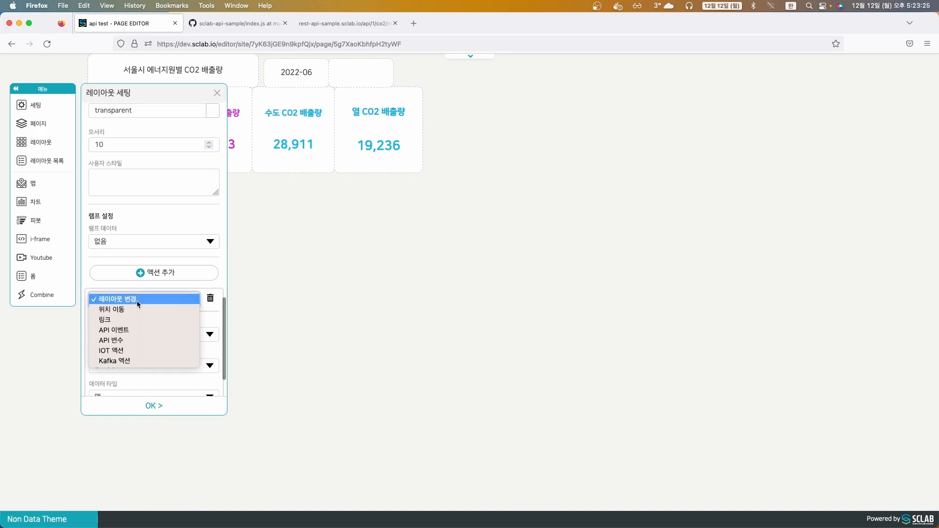
click(132, 341)
scroll(87, 309, down, 5)
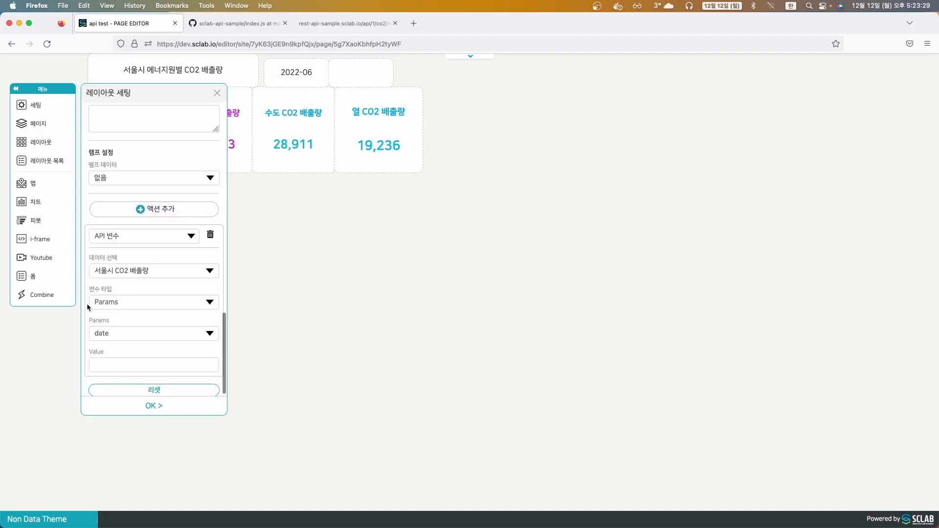
For the action, select 서울시 CO2 배출량 as the data and Params as the variable type
click(128, 265)
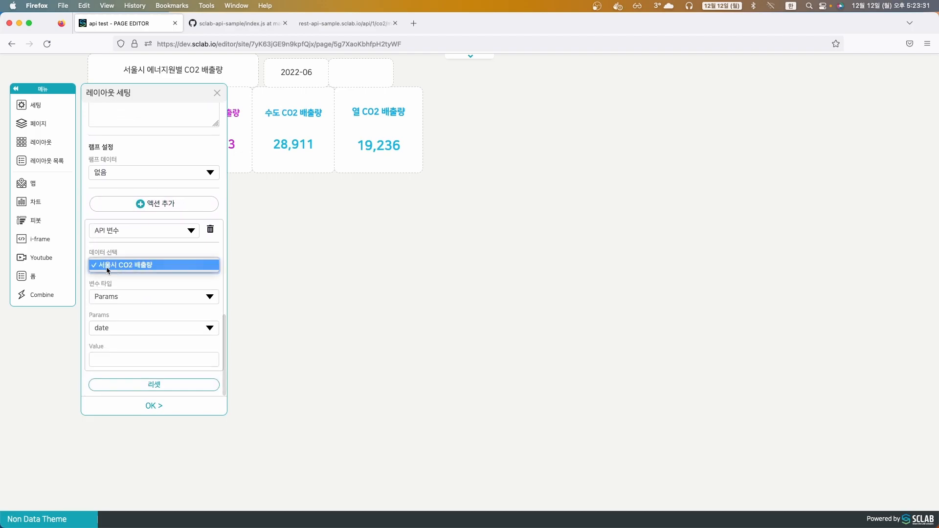
click(111, 266)
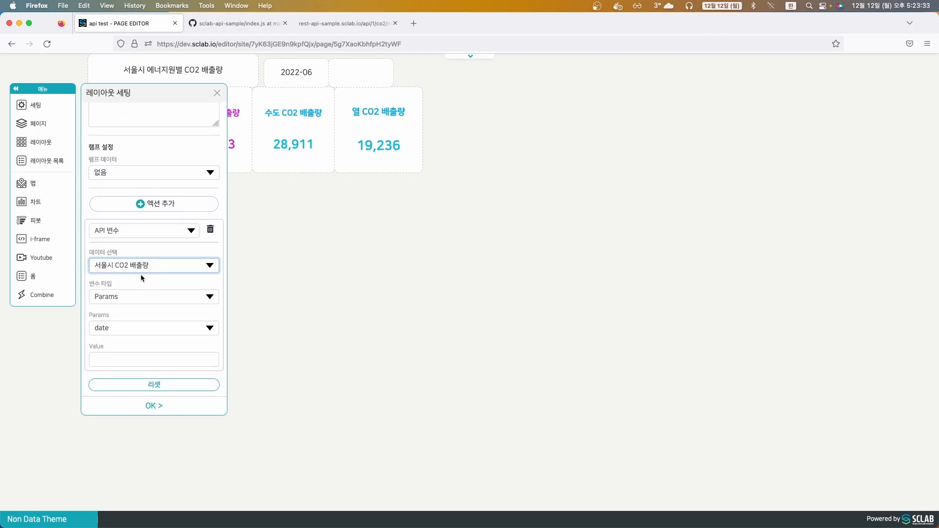
click(120, 300)
click(119, 297)
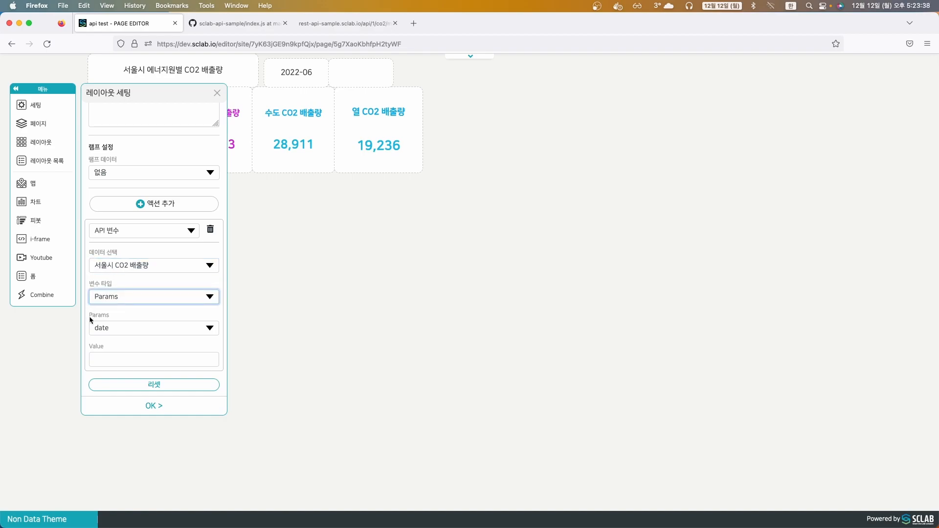
click(107, 296)
click(86, 306)
click(86, 311)
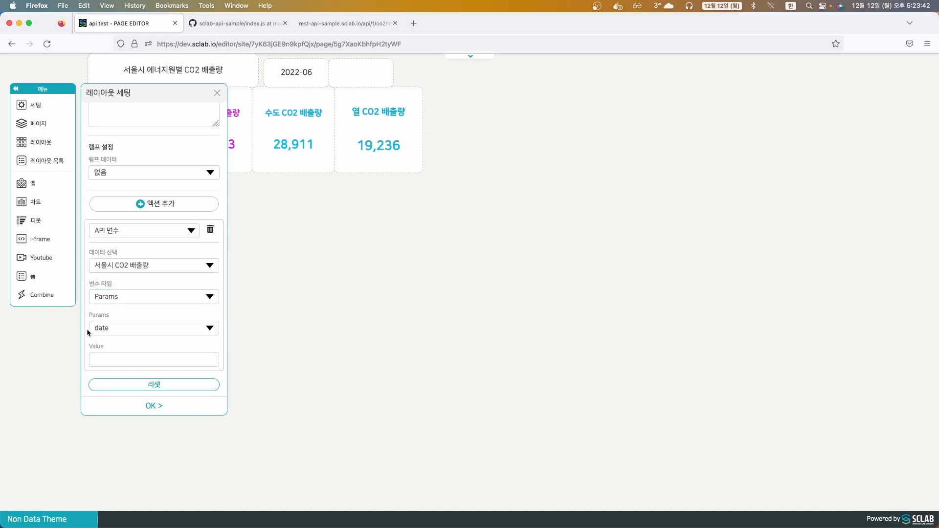
click(117, 297)
click(113, 295)
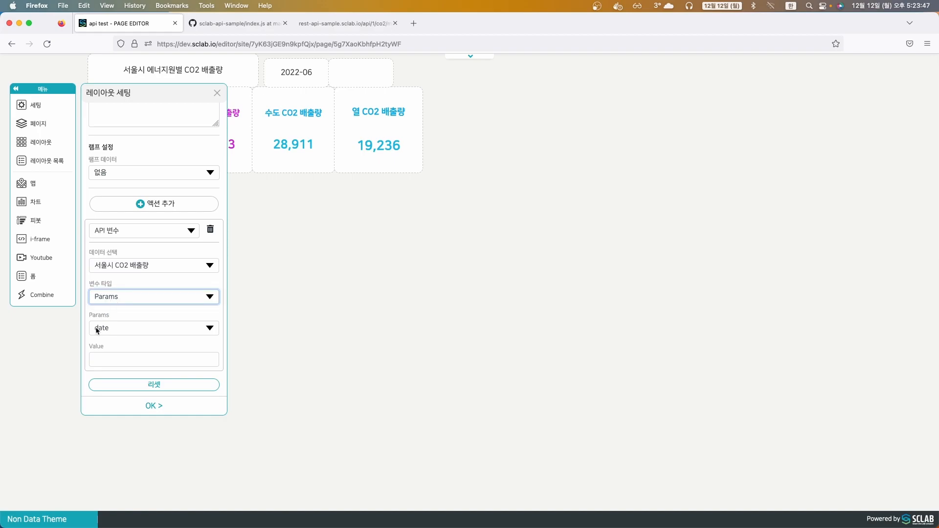
Choose date as the action's parameter and enter 2022-06 as its value
click(114, 331)
click(107, 333)
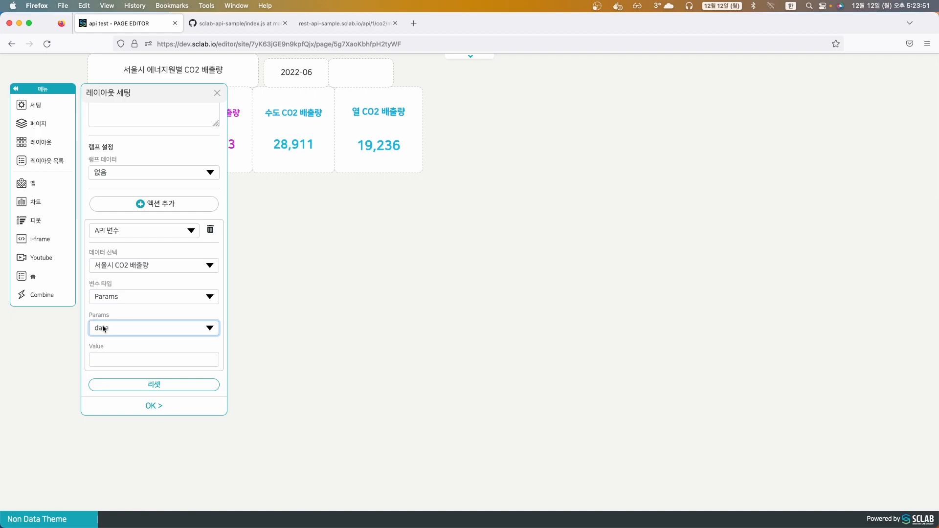
click(106, 329)
click(112, 333)
click(101, 361)
text(2022-06)
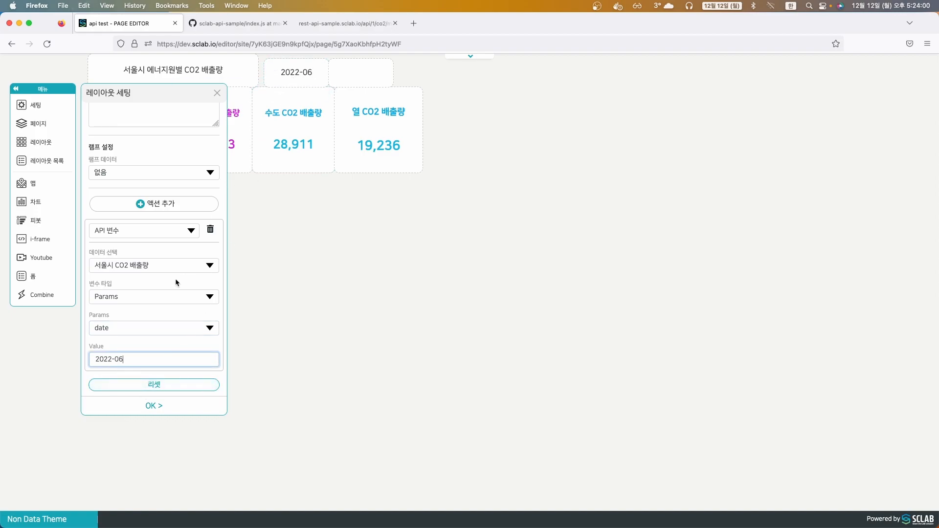
Copy the action's date value and apply the layout settings of the 2022-06 box
drag(136, 357, 86, 359)
key(super+c)
click(137, 358)
click(151, 407)
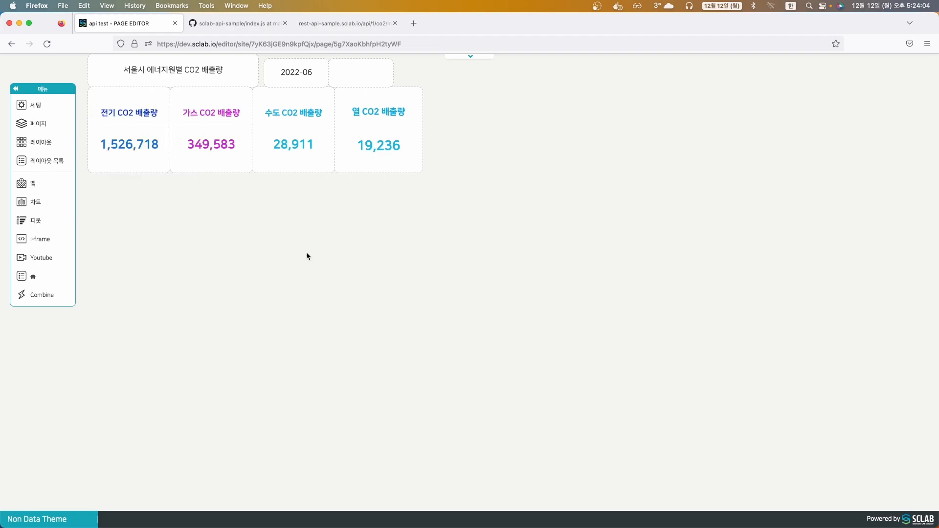
In the layout settings of the empty small box beside 2022-06, enter 2022-05 as the text
click(373, 66)
click(134, 364)
text(2022)
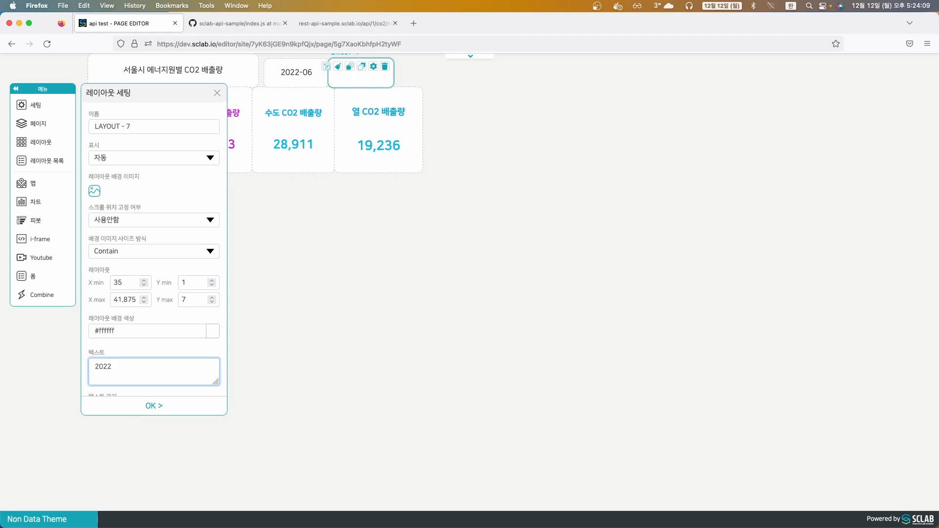
Add an action to the 2022-05 box and set its type to API 변수
scroll(136, 345, down, 10)
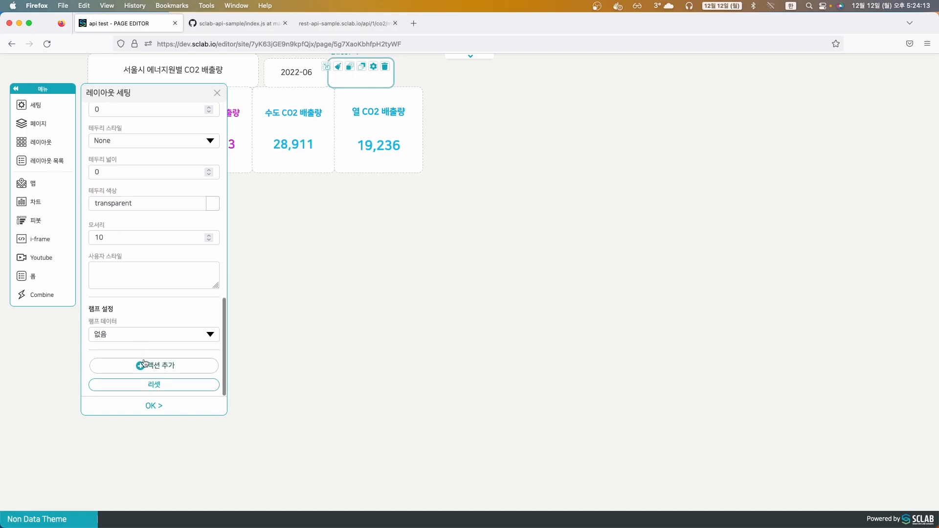
click(139, 374)
scroll(133, 317, down, 5)
click(135, 248)
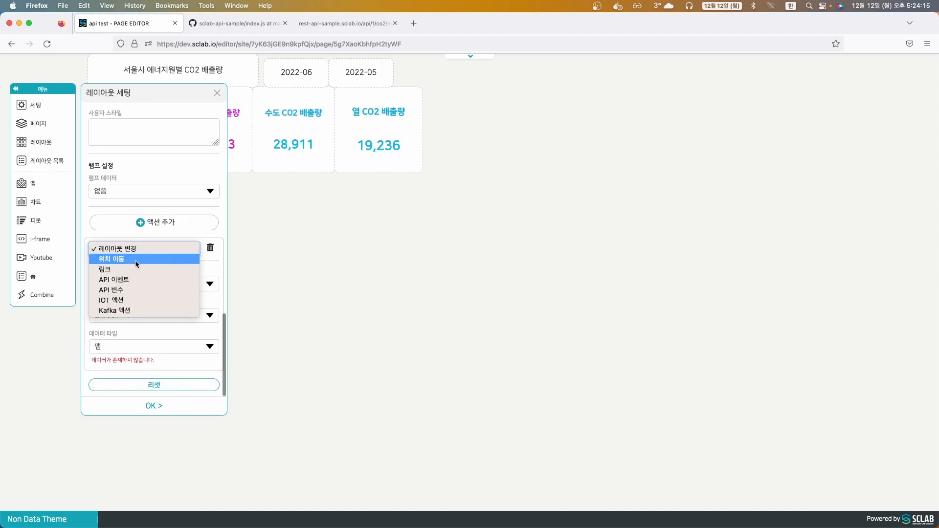
click(130, 289)
scroll(124, 321, down, 3)
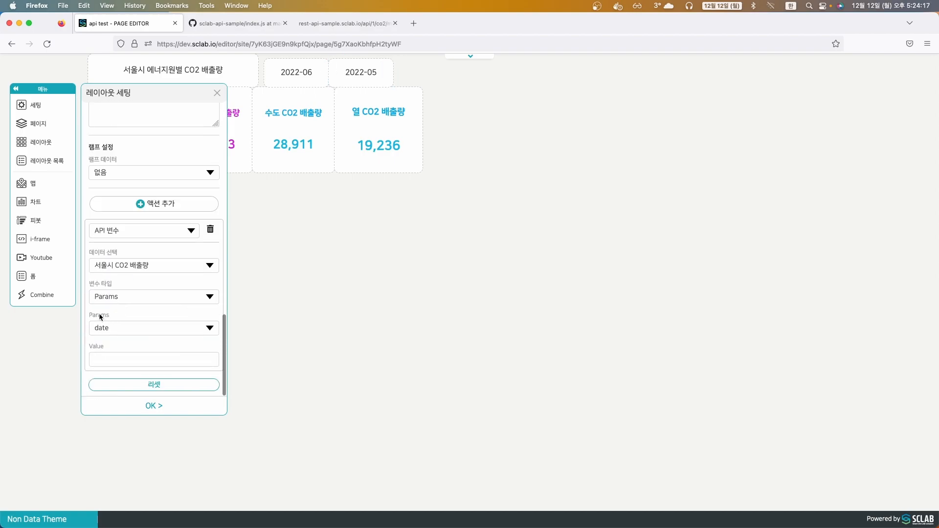
Paste the copied date value for the date parameter, correct it to 2022-05, and apply the layout settings
click(112, 328)
click(104, 358)
click(106, 361)
key(super+v)
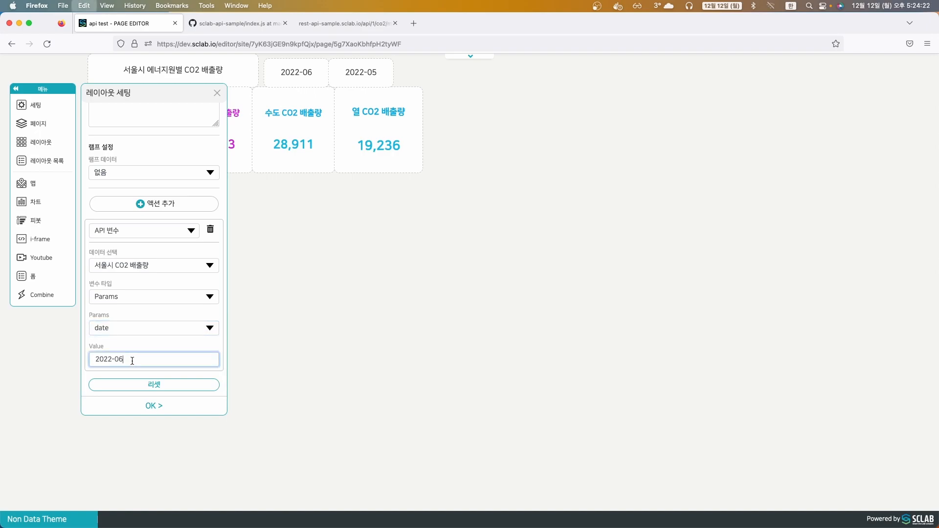
text(5)
scroll(141, 312, up, 4)
scroll(144, 315, down, 3)
scroll(163, 308, down, 2)
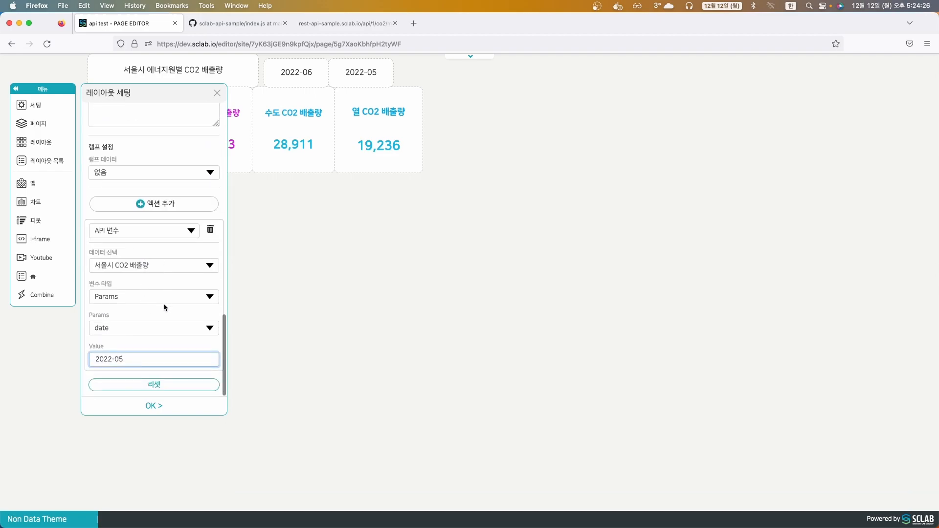
click(153, 405)
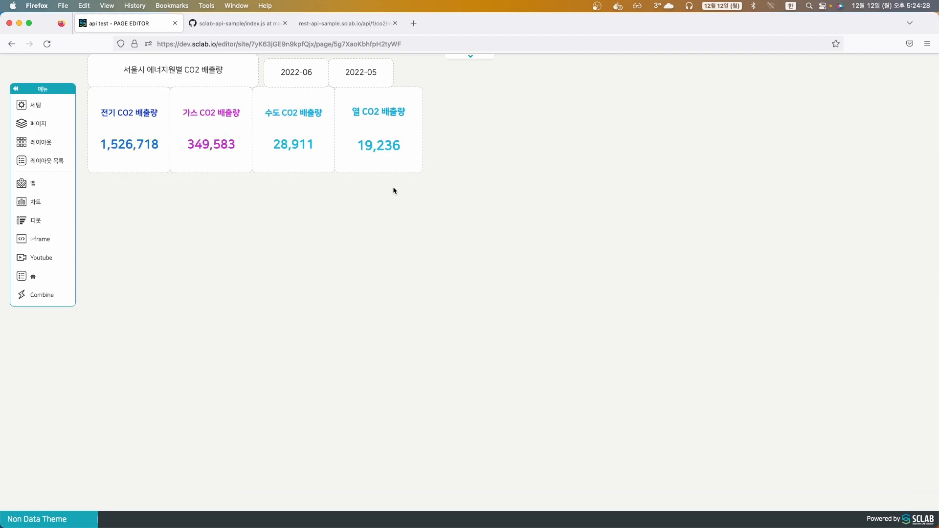
Publish the site with the new date boxes and confirm the deployment
mouse_move(296, 75)
click(472, 58)
click(928, 63)
click(427, 329)
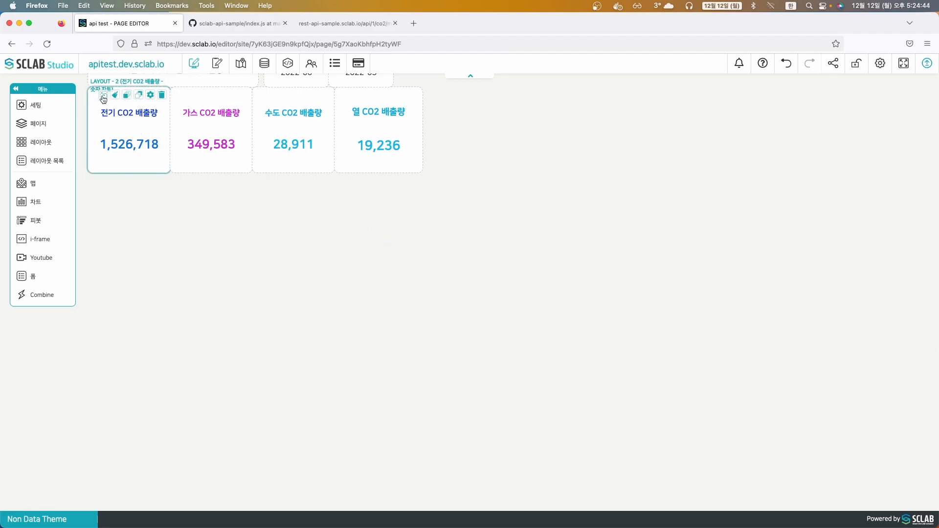
On the published site apitest.dev.sclab.io, accept the cookie policy and test switching the charts to 2022-05 and back to 2022-06
click(109, 64)
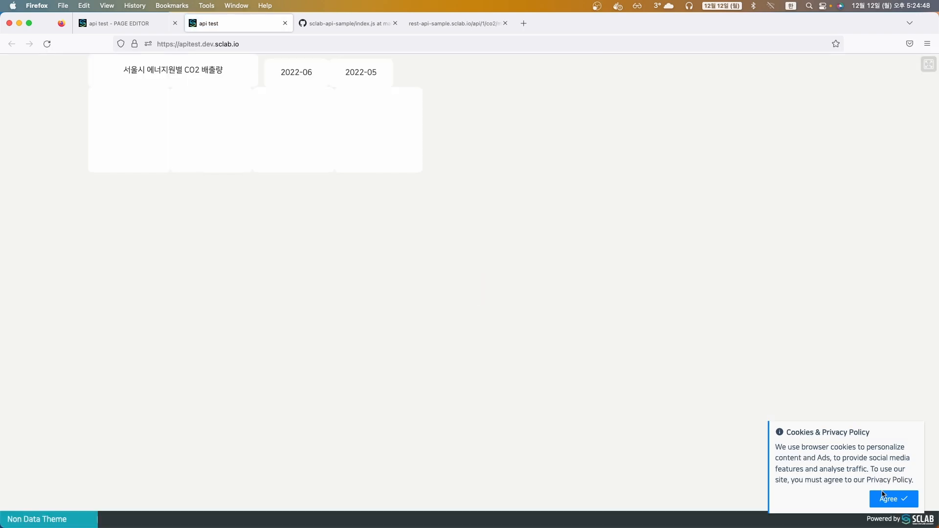
click(883, 494)
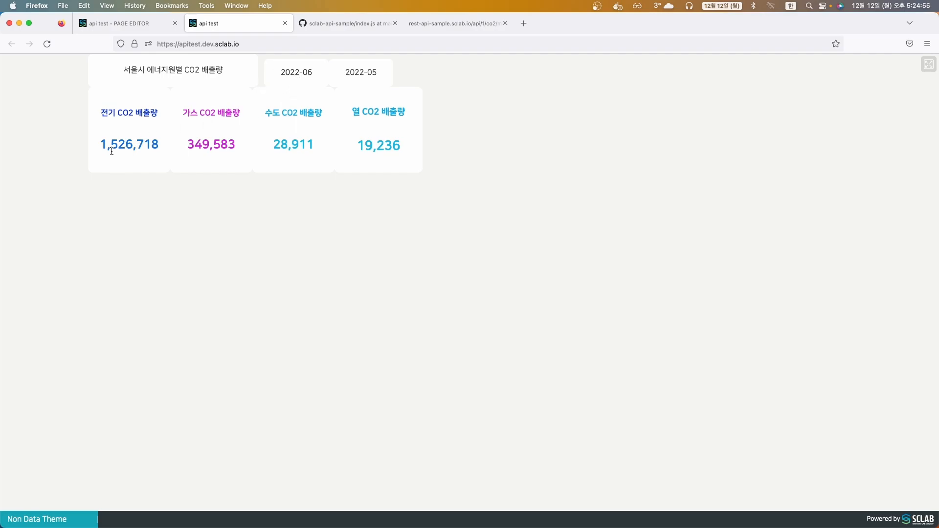
click(352, 78)
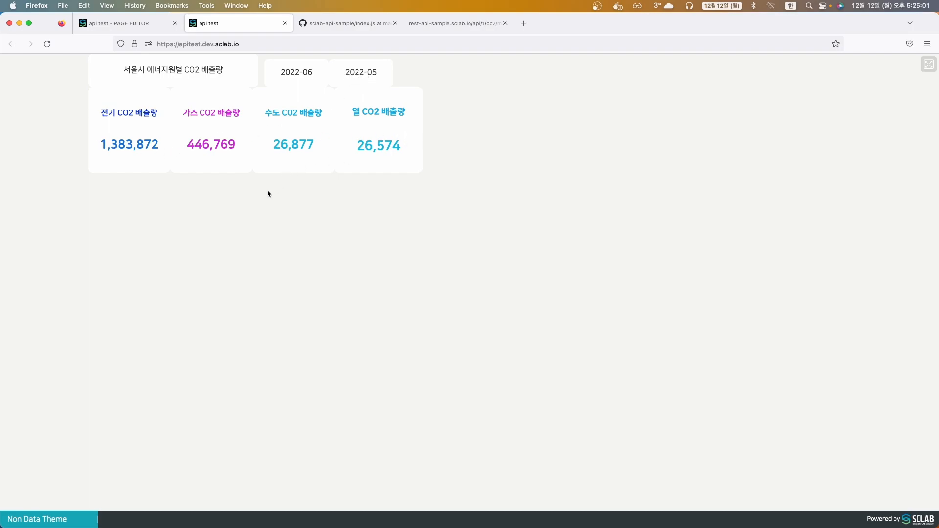
click(292, 79)
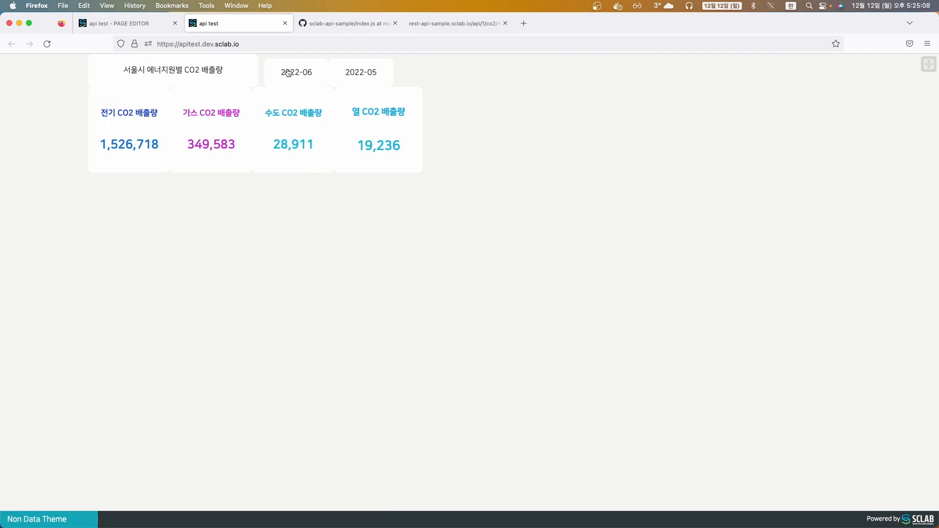
Return to the page editor and start a new combine function for 서울시 CO2 배출량 named 탭
click(135, 22)
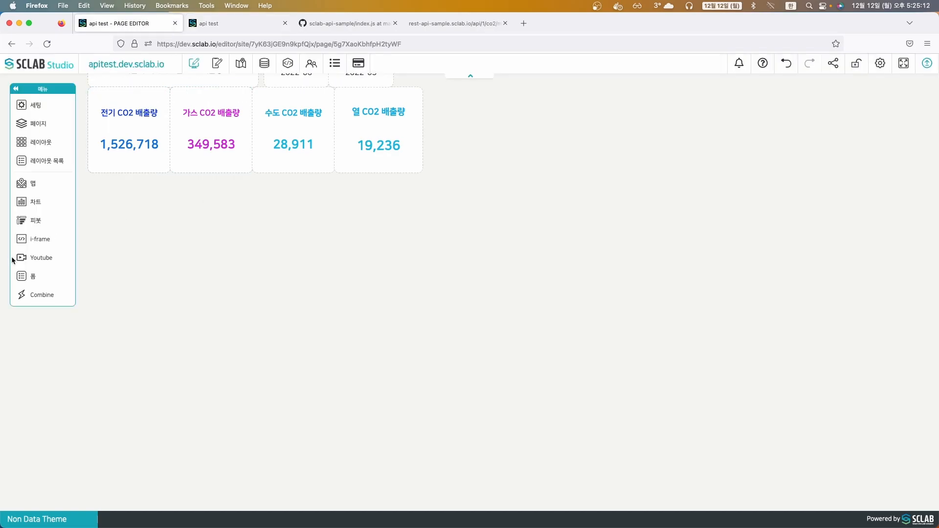
click(39, 297)
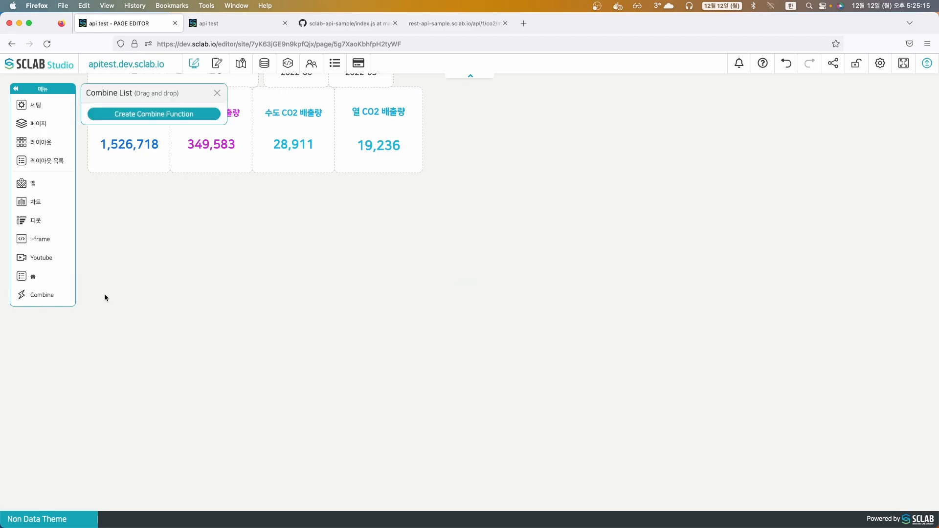
click(156, 115)
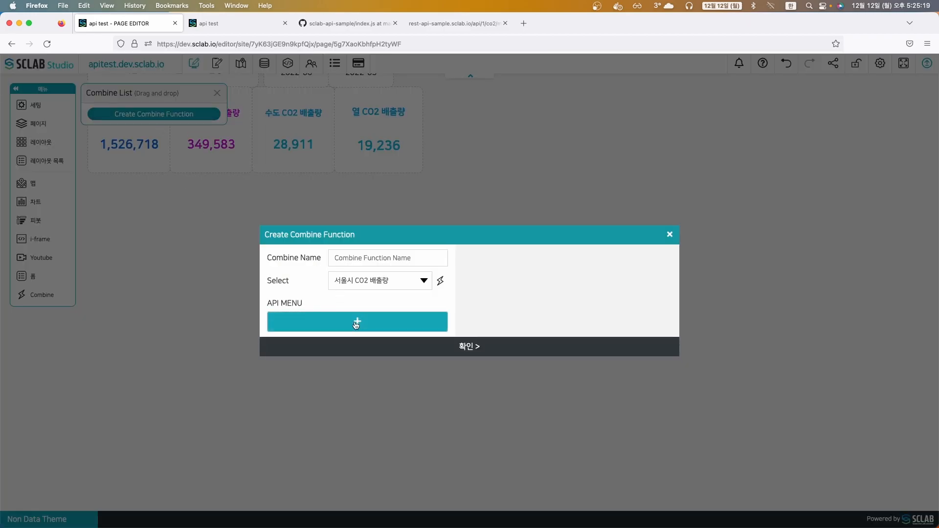
click(360, 258)
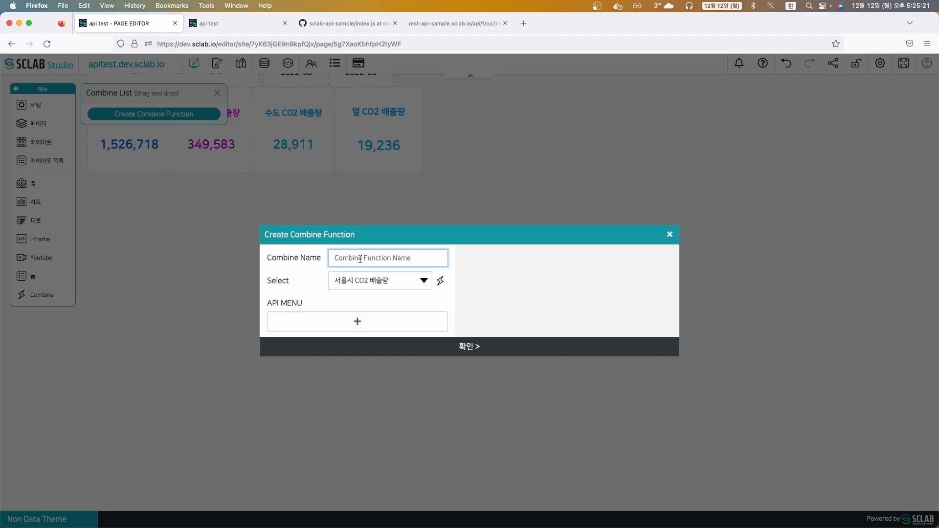
text(채ㅡㅠ)
key(BackSpace)
key(BackSpace)
key(BackSpace)
text(태)
key(ctrl+space)
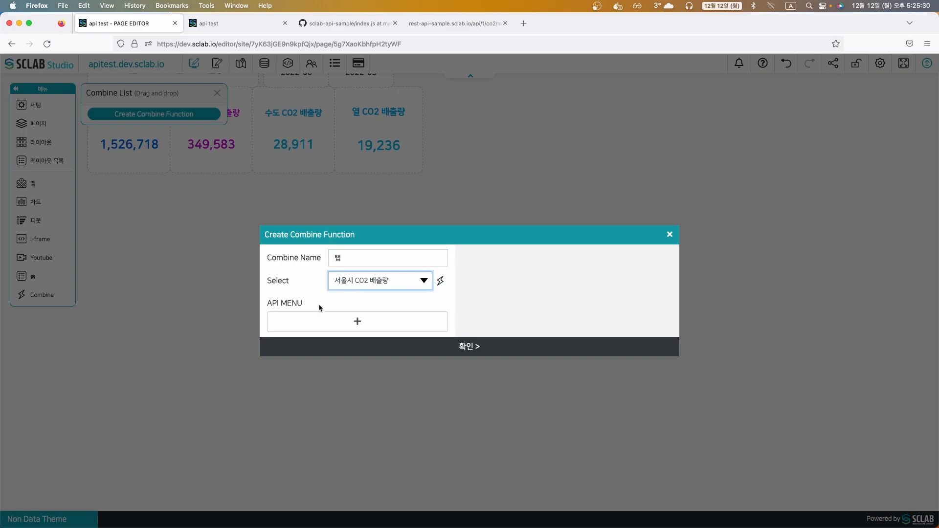
Add an API menu to the combine function as a Tab Menu named 년도 탭
click(336, 319)
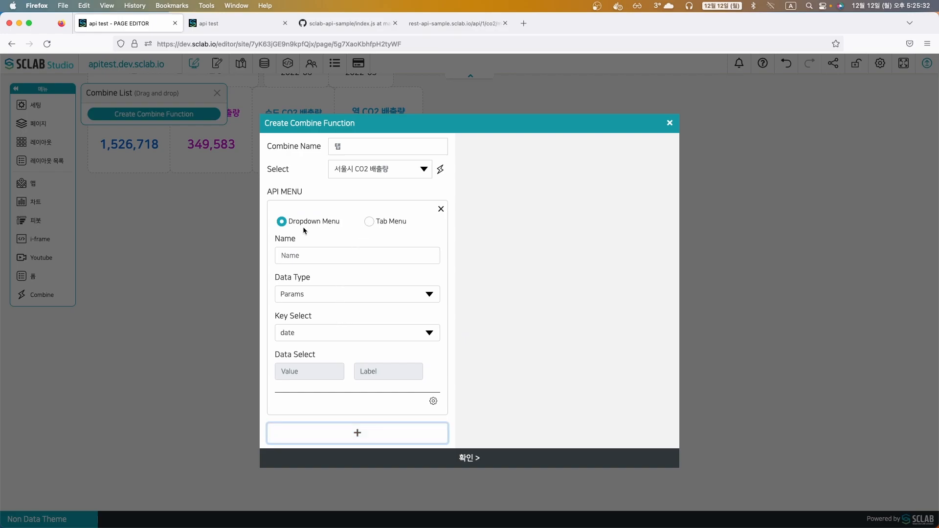
click(370, 221)
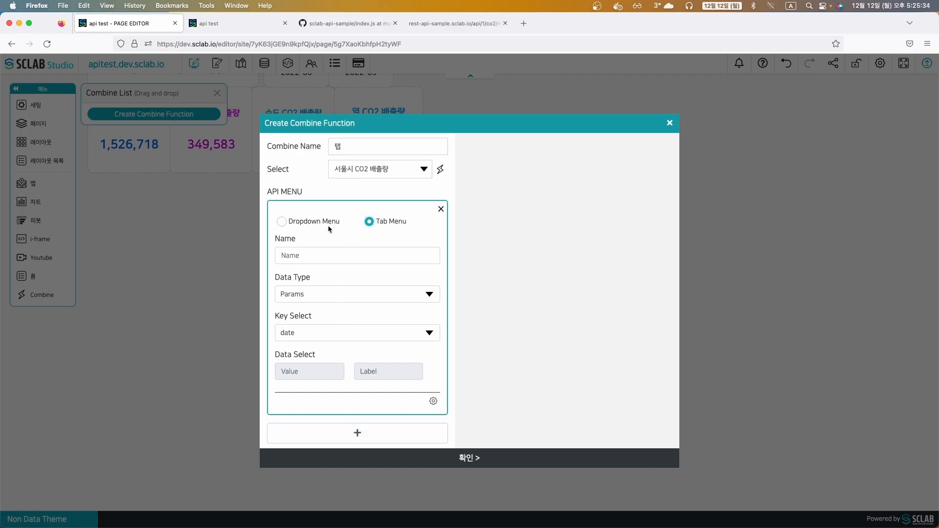
click(303, 255)
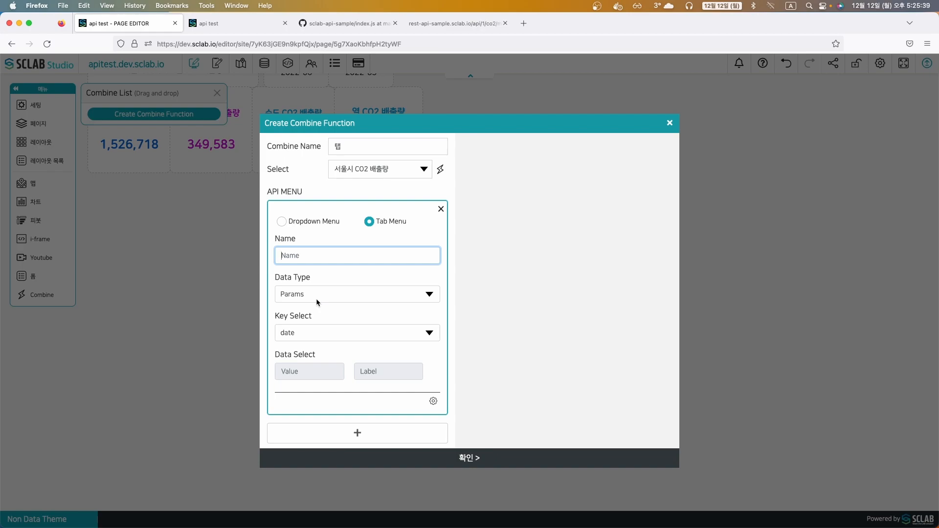
text(s)
key(BackSpace)
key(ctrl+space)
text(년도 탭)
key(ctrl+space)
Add a data entry for the date key with value 2022-06 and label 2022년 06월
click(302, 372)
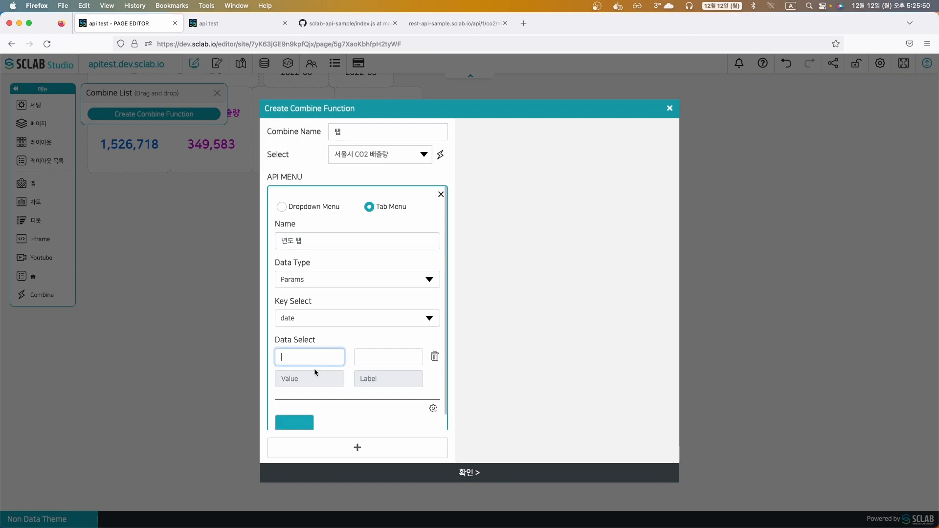
text(2022)
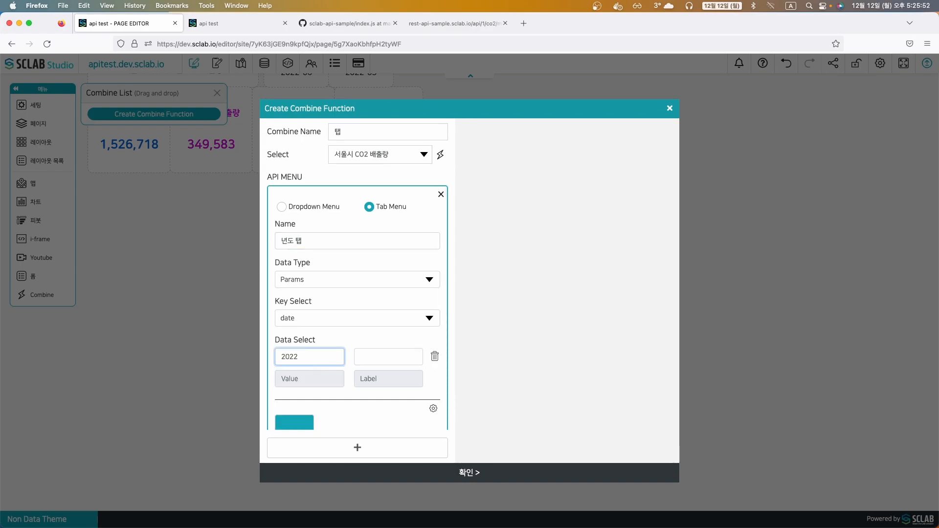
text(sus)
key(BackSpace)
key(BackSpace)
key(BackSpace)
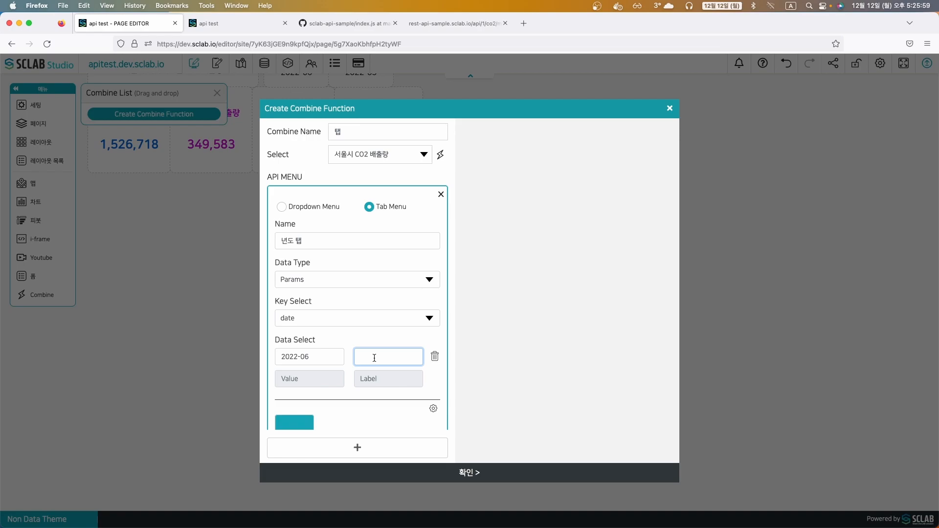
text(2022)
key(ctrl+space)
text(년 06으)
key(ctrl+space)
Add a second data entry with value 2022-05 and label 2022년 05월, reusing the first entry's label
click(316, 380)
click(307, 381)
text(200)
key(BackSpace)
text(22)
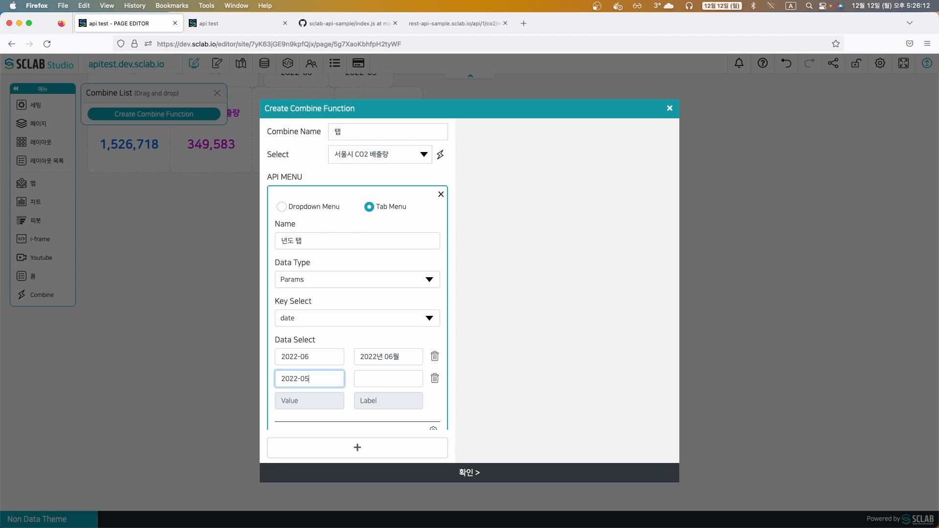
click(371, 378)
click(369, 357)
key(super+a)
key(super+c)
click(365, 377)
key(super+v)
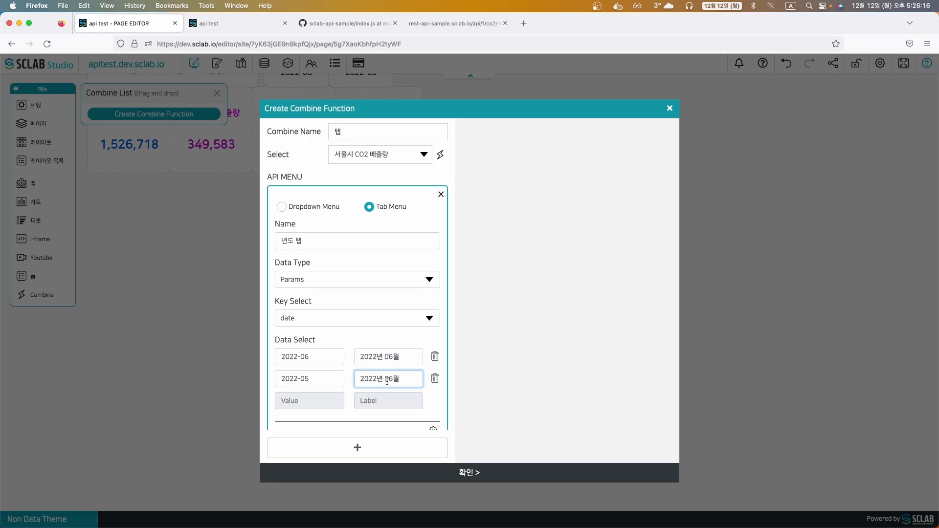
click(393, 381)
key(BackSpace)
text(5)
Set the tab menu's text size to 10 and save the combine function
click(435, 401)
scroll(383, 381, down, 2)
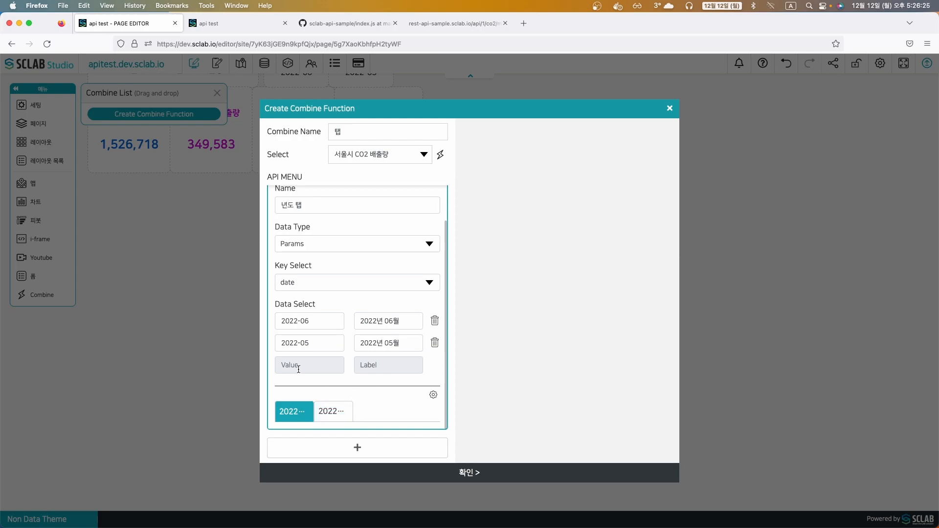
click(433, 395)
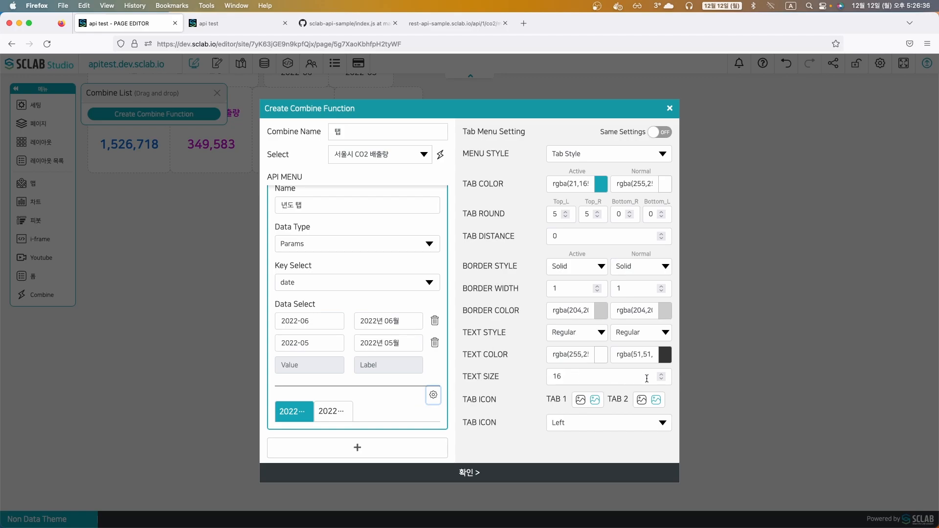
drag(602, 380, 519, 380)
text(8)
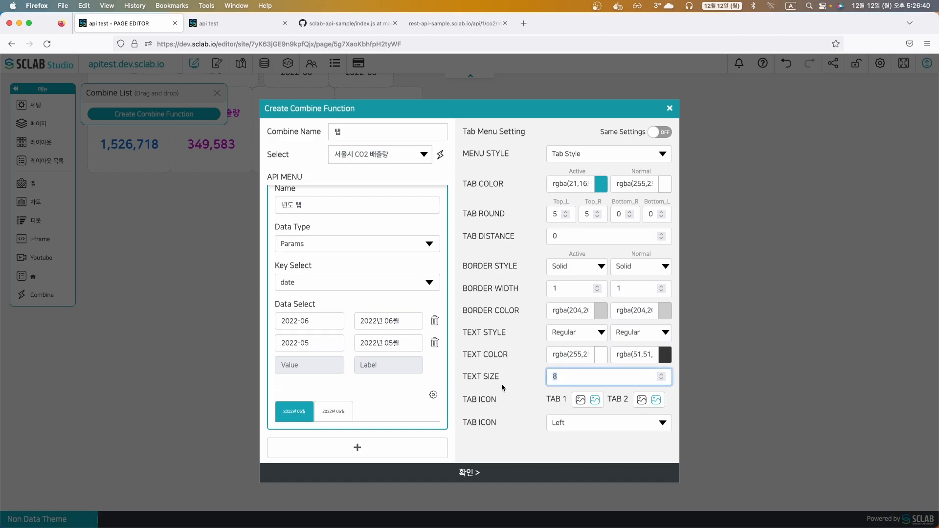
click(660, 375)
click(661, 374)
click(661, 374)
click(661, 374)
click(661, 381)
click(661, 380)
click(483, 395)
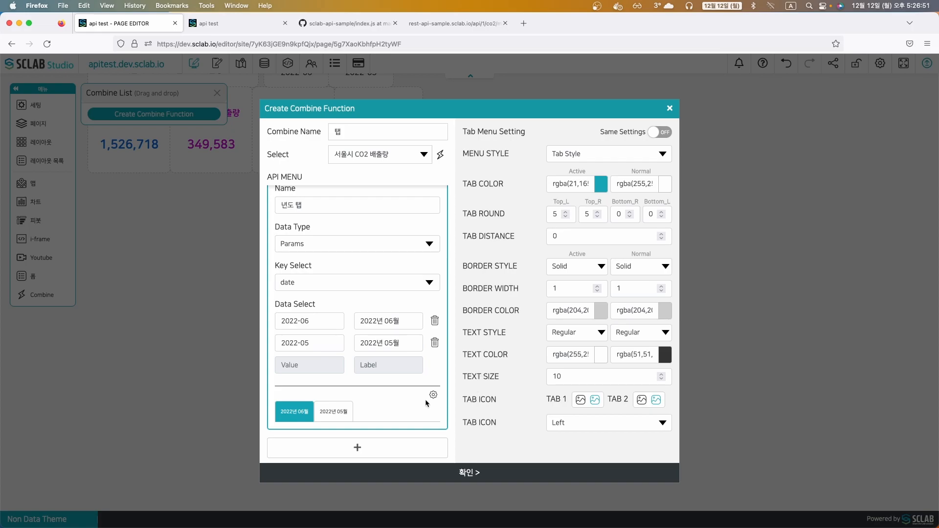
click(472, 472)
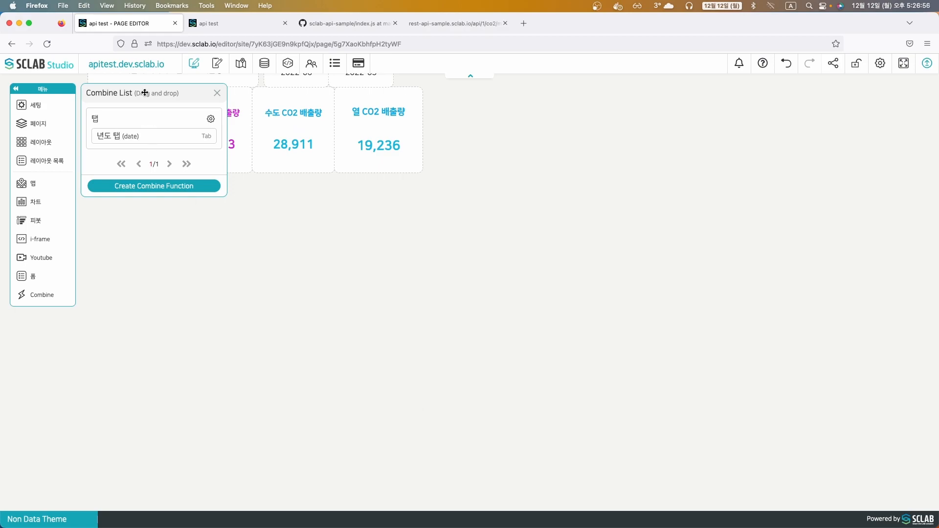
Place the 년도 탭 menu on the page below the CO2 number charts and close the combine list
drag(145, 92, 158, 206)
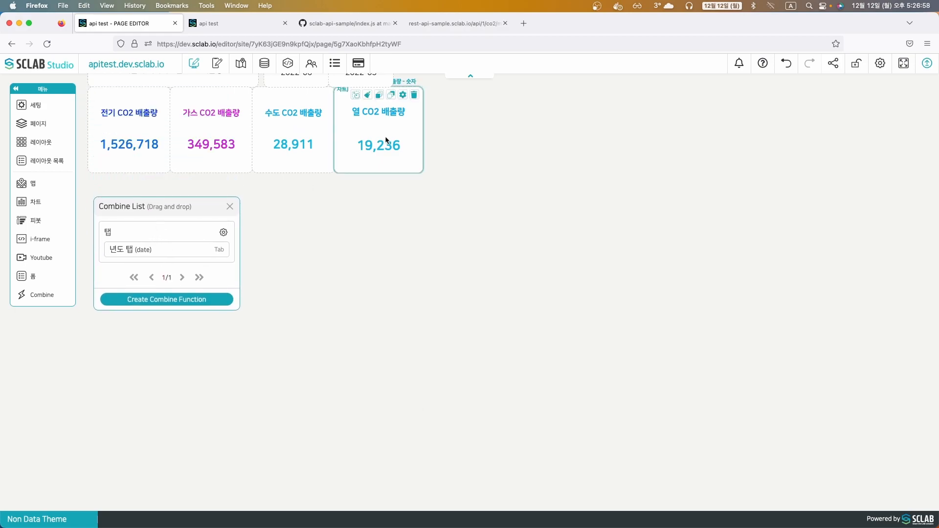
click(470, 76)
mouse_move(309, 73)
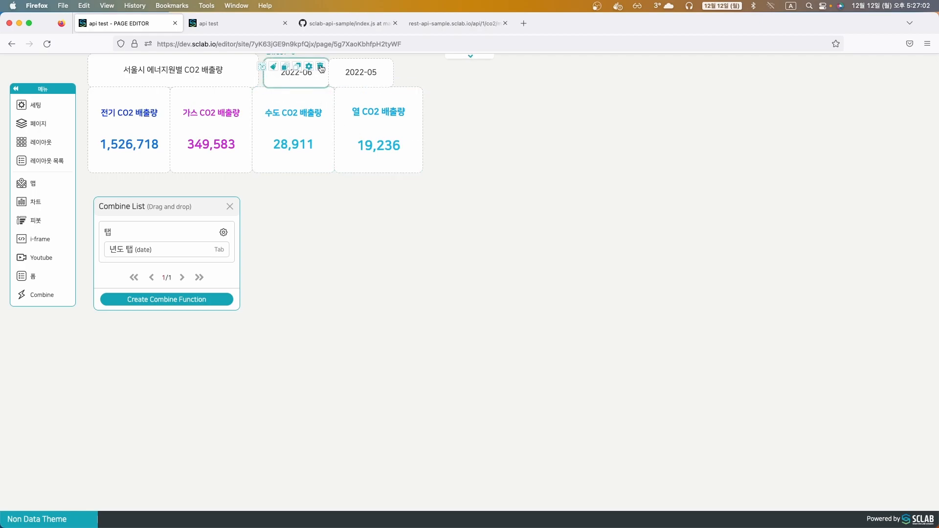
drag(38, 143, 378, 187)
drag(341, 230, 168, 192)
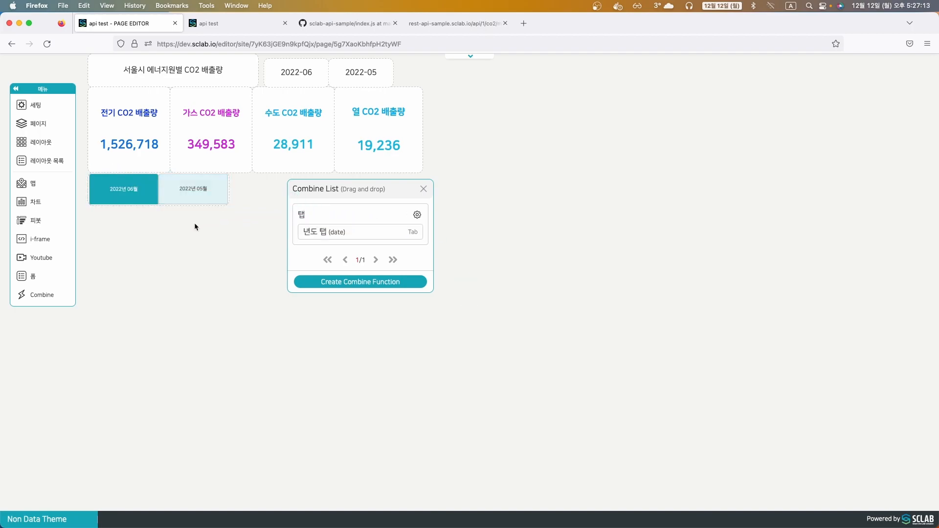
click(423, 189)
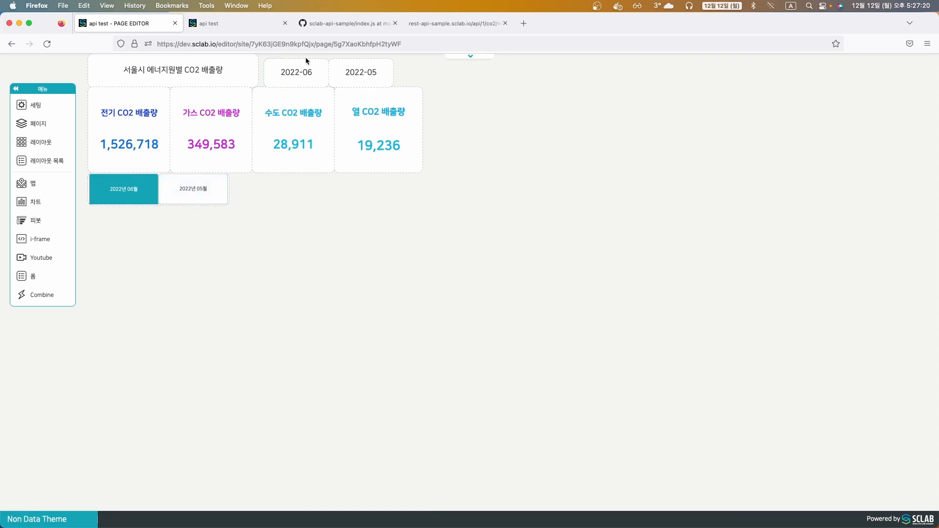
Delete the 2022-06 and 2022-05 boxes and move the tab menu into their place beside the page title
click(320, 70)
click(419, 329)
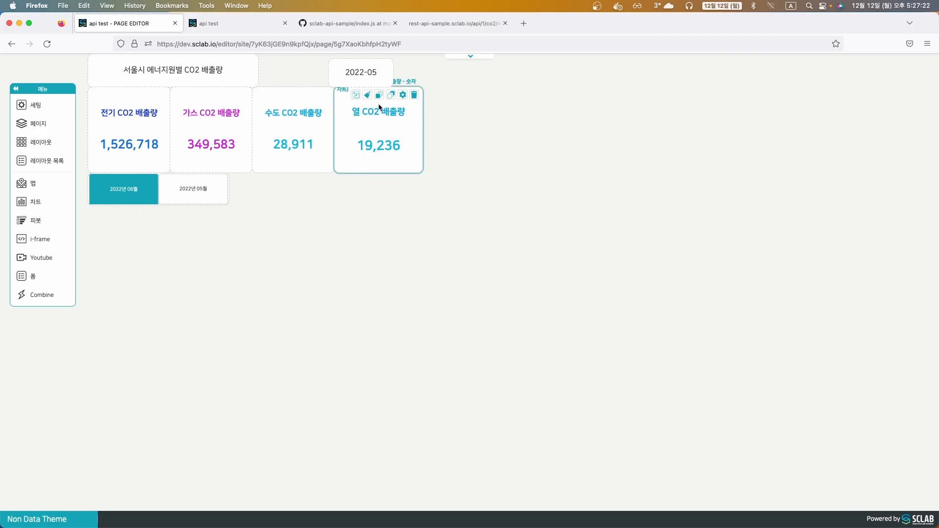
click(385, 70)
click(400, 325)
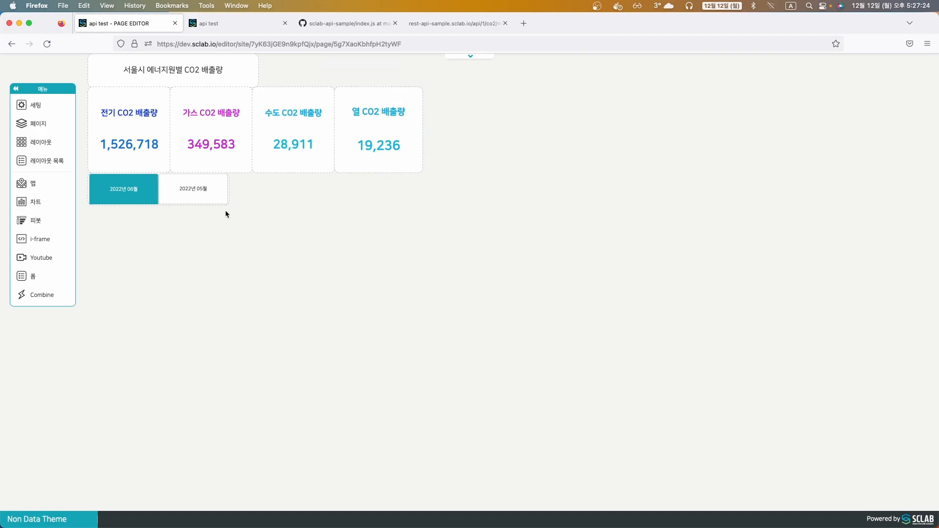
drag(169, 182, 370, 88)
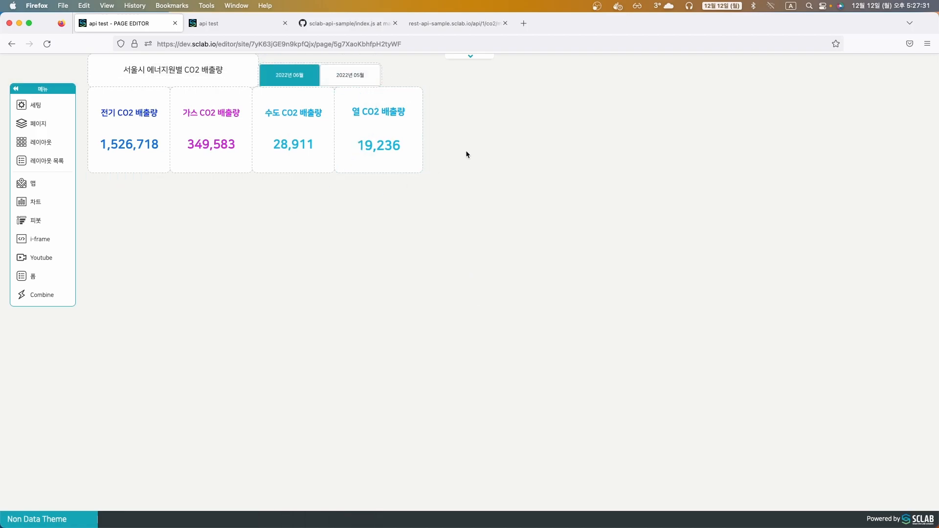
Publish the site with the new tab menu and confirm the deployment
click(470, 59)
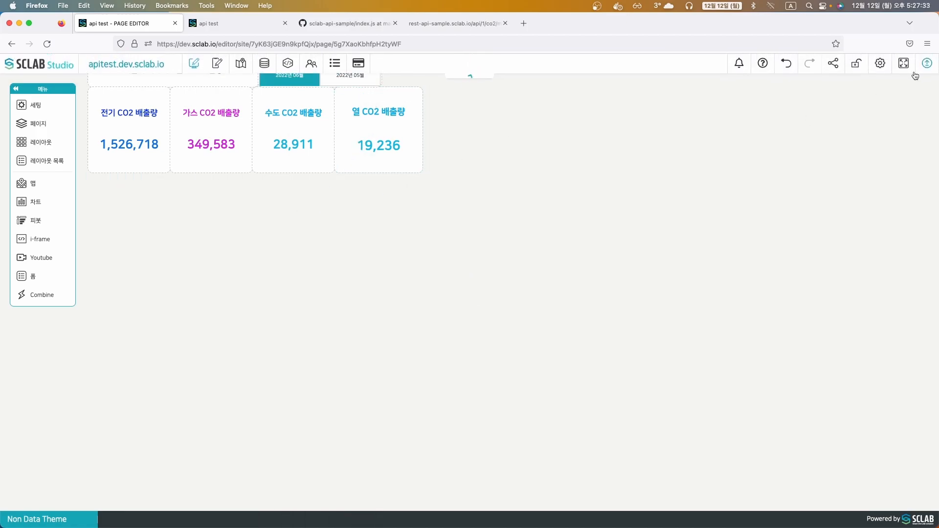
click(926, 68)
click(515, 318)
On the published site, test switching the charts between the 2022년 05월 and 2022년 06월 tabs
click(227, 23)
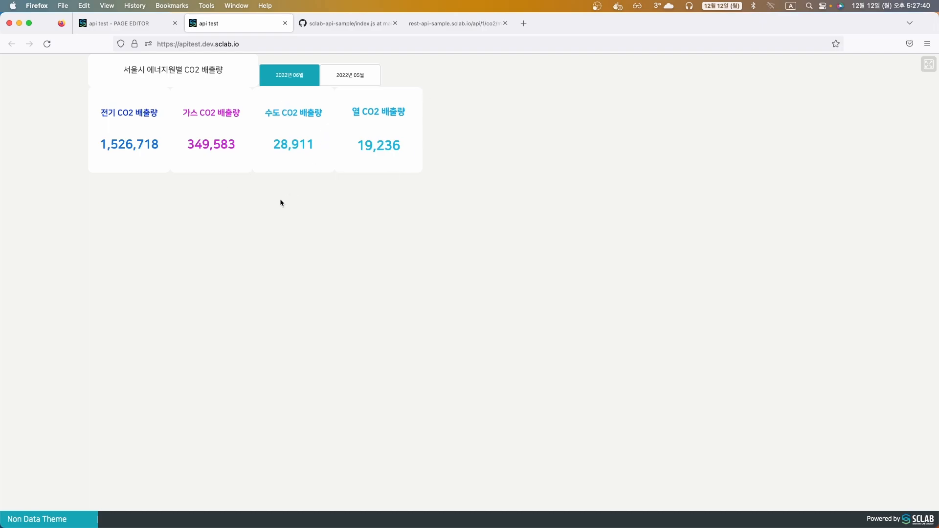
click(347, 76)
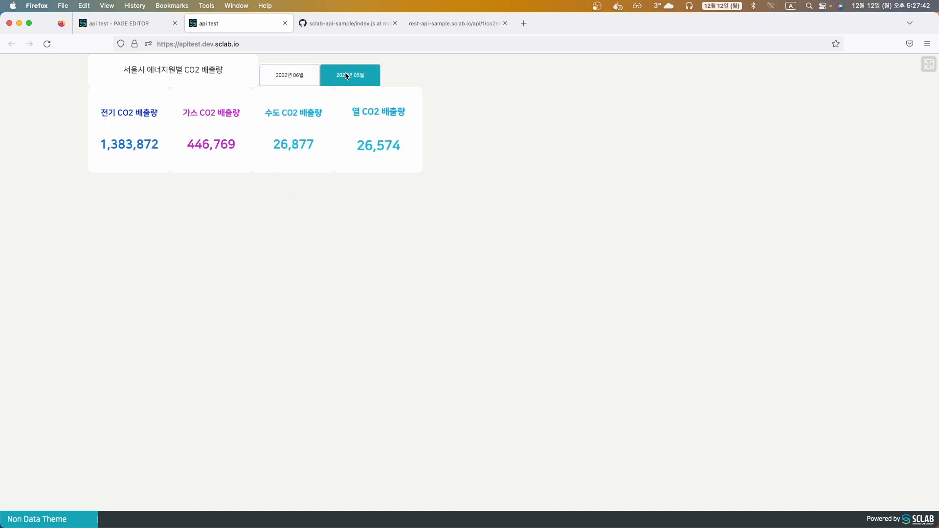
click(295, 78)
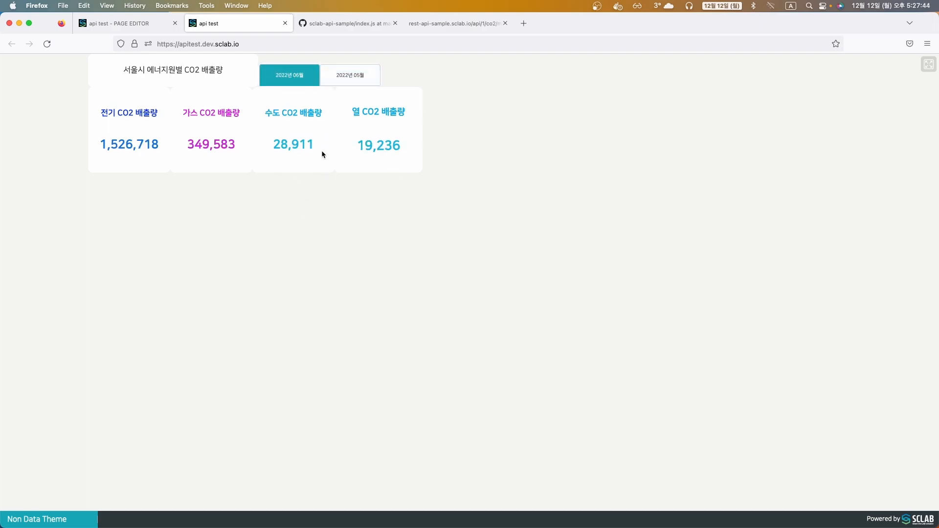
click(344, 78)
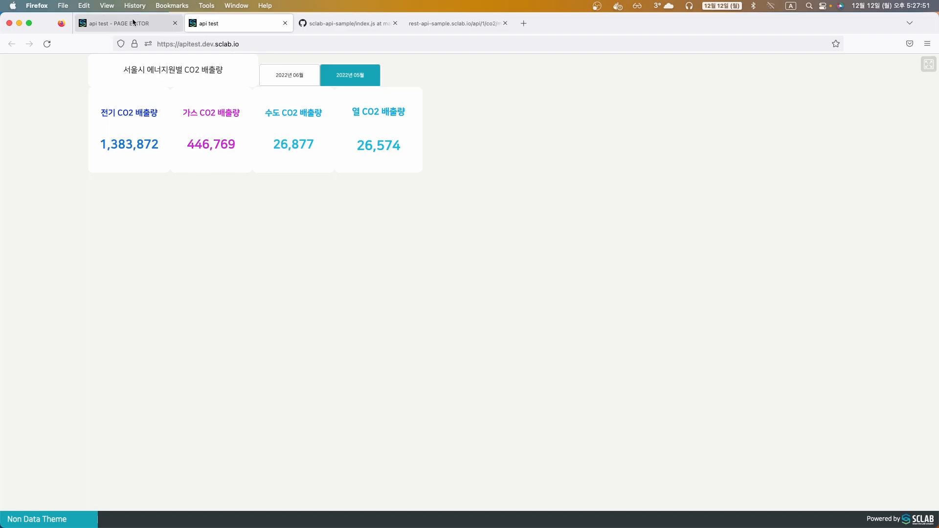
Review the /api/1/co2/month endpoint in the sample's index.js on GitHub, examining its 2022-06 and 2022-05 cases
click(463, 26)
click(352, 23)
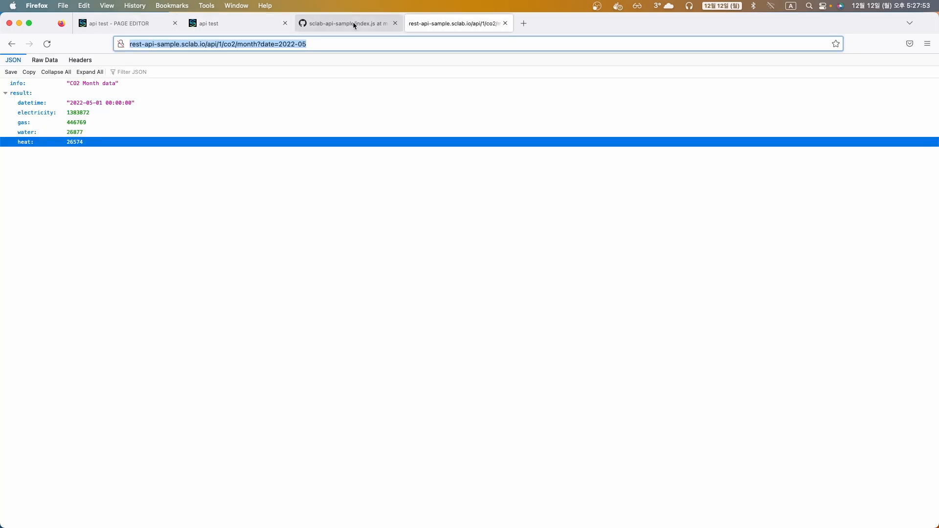
scroll(272, 265, down, 2)
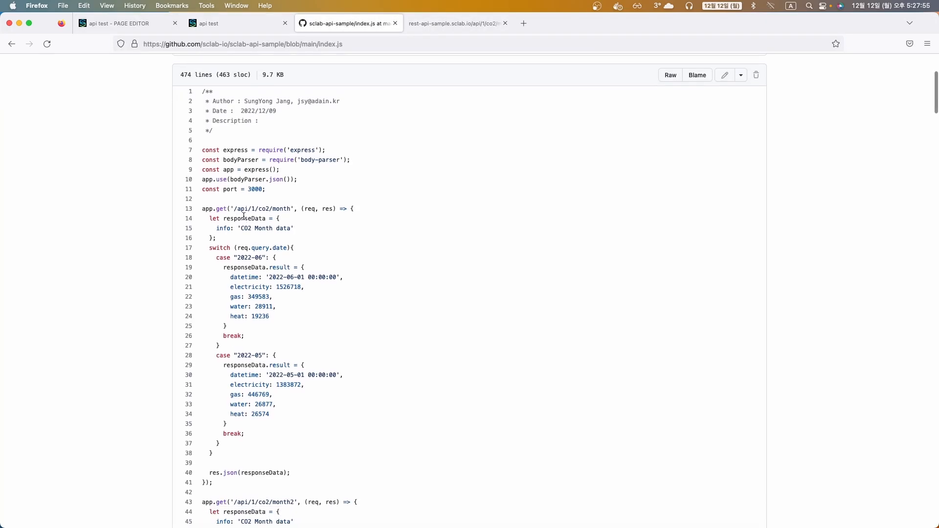
drag(232, 209, 263, 210)
scroll(289, 261, down, 2)
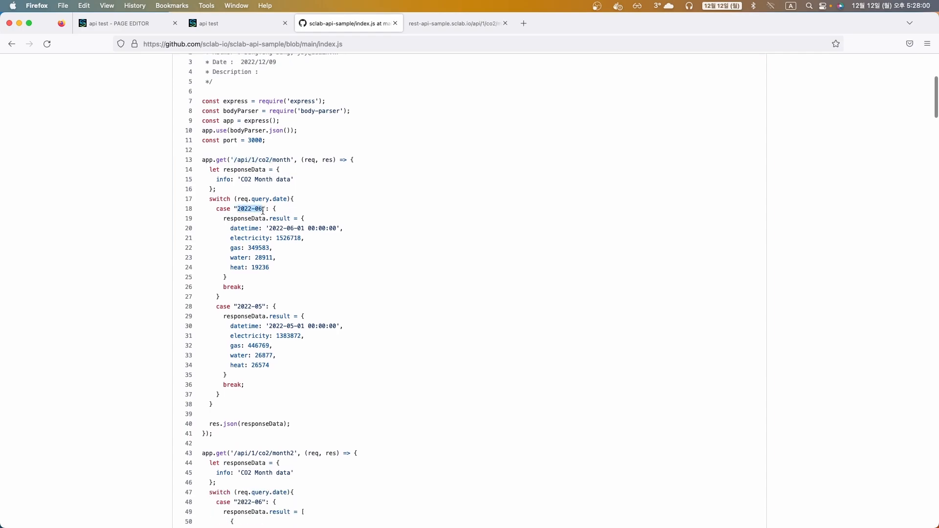
drag(237, 306, 260, 306)
scroll(310, 311, down, 2)
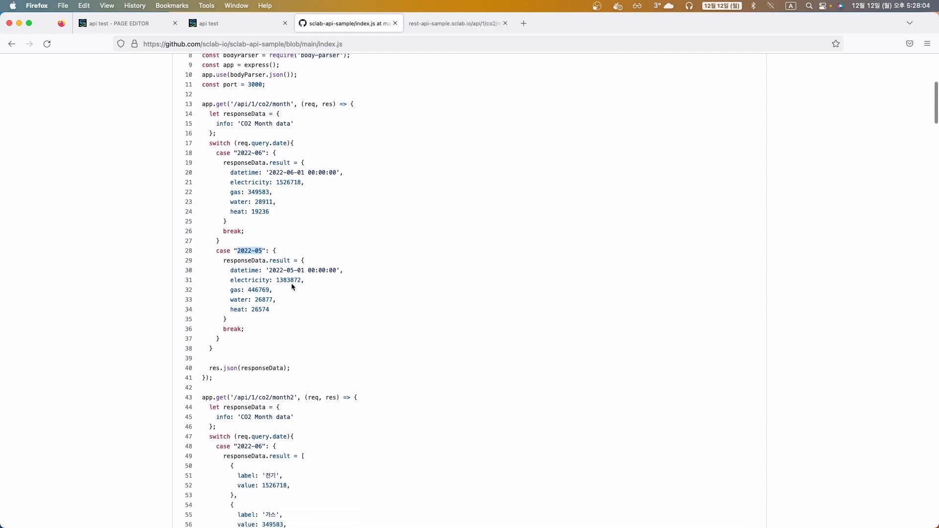
scroll(318, 269, down, 1)
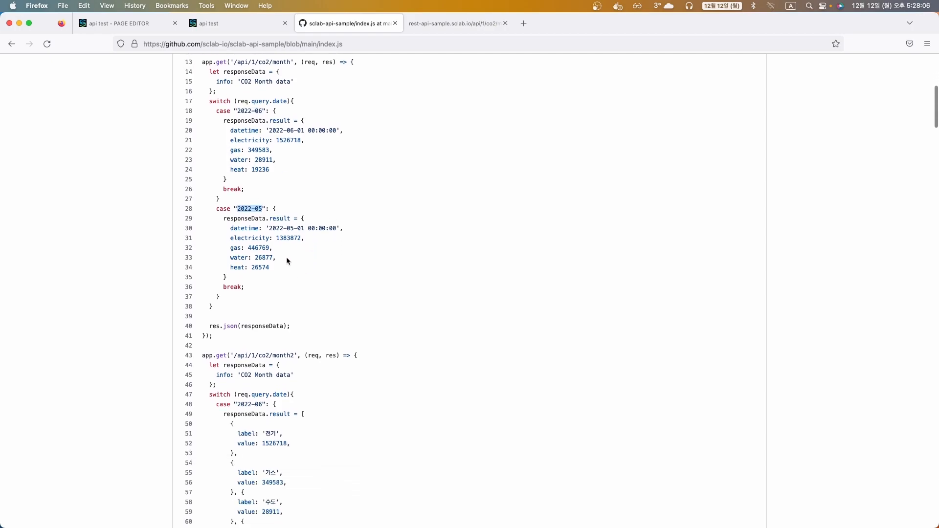
Review the /api/1/co2/month2 endpoint in index.js, examining the label and value pairs in its results
scroll(288, 262, down, 5)
scroll(259, 264, down, 6)
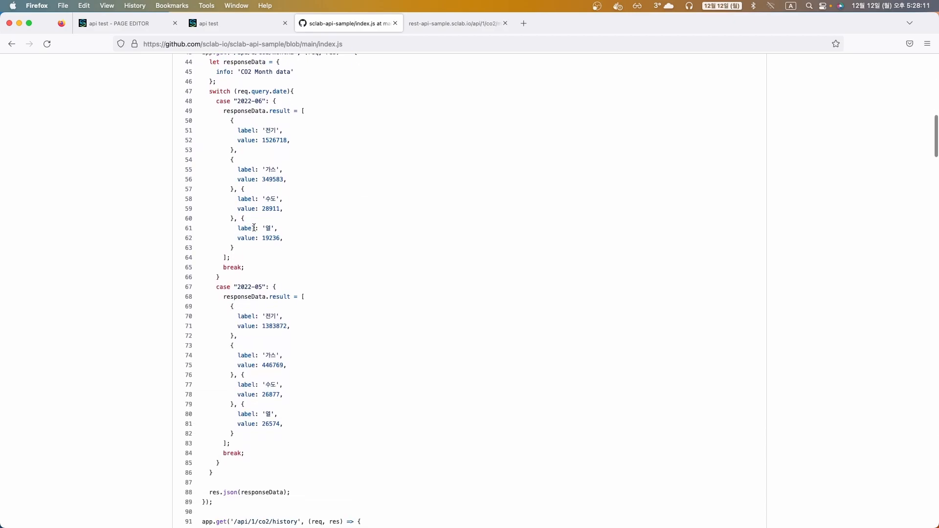
drag(233, 129, 255, 180)
click(266, 242)
Switch to SCLAB Studio's data editor and add a new API data source below the 서울시 CO2 배출량 cluster
click(122, 23)
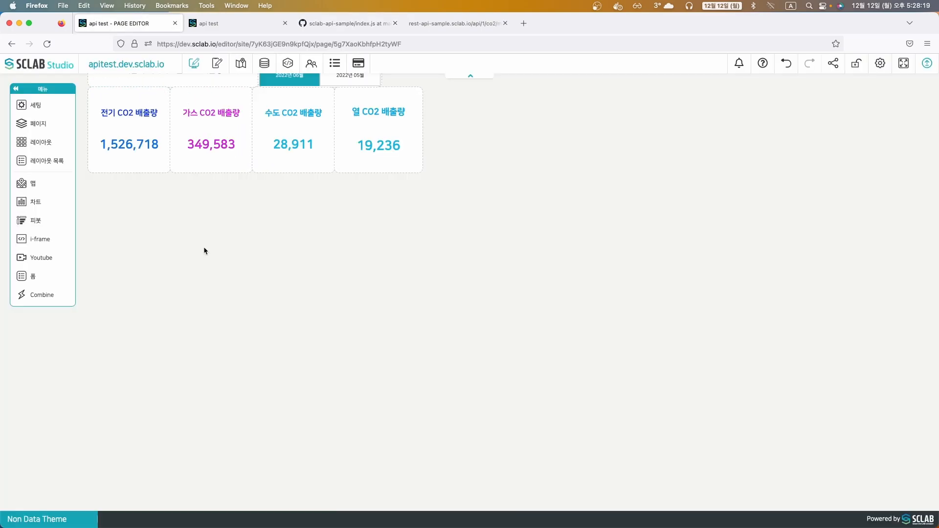
click(264, 64)
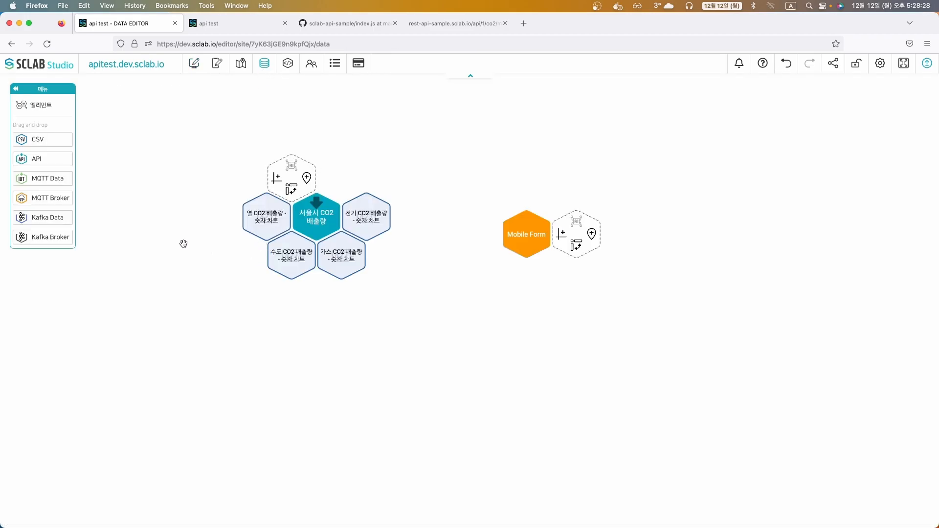
drag(49, 157, 323, 344)
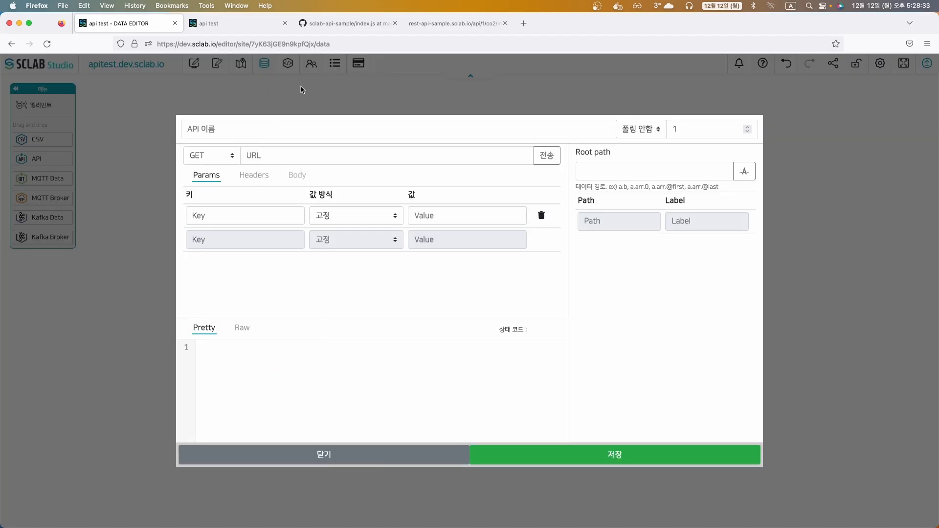
click(483, 27)
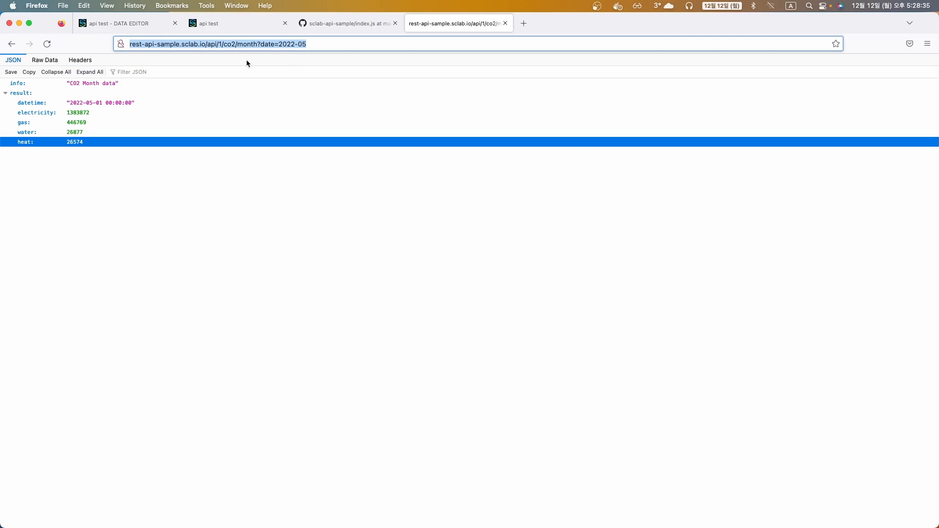
click(256, 44)
drag(256, 44, 99, 43)
key(super+c)
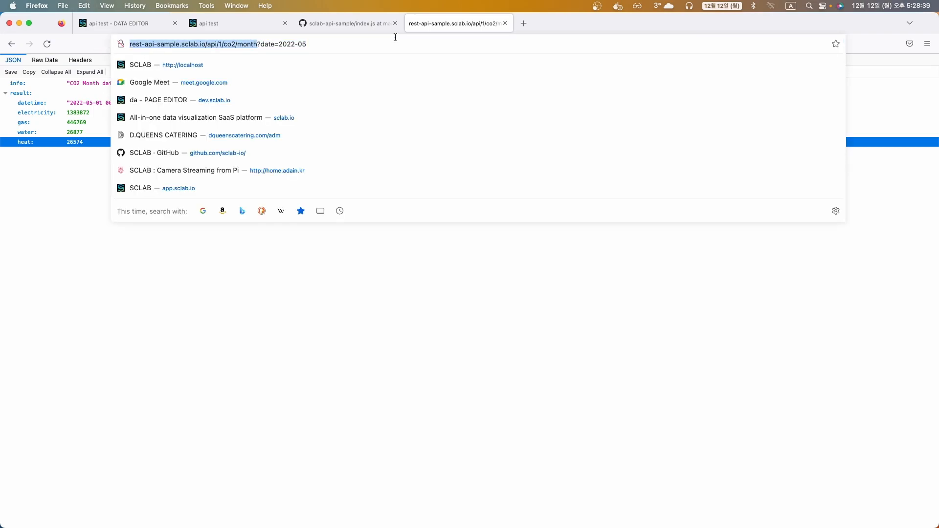
click(137, 27)
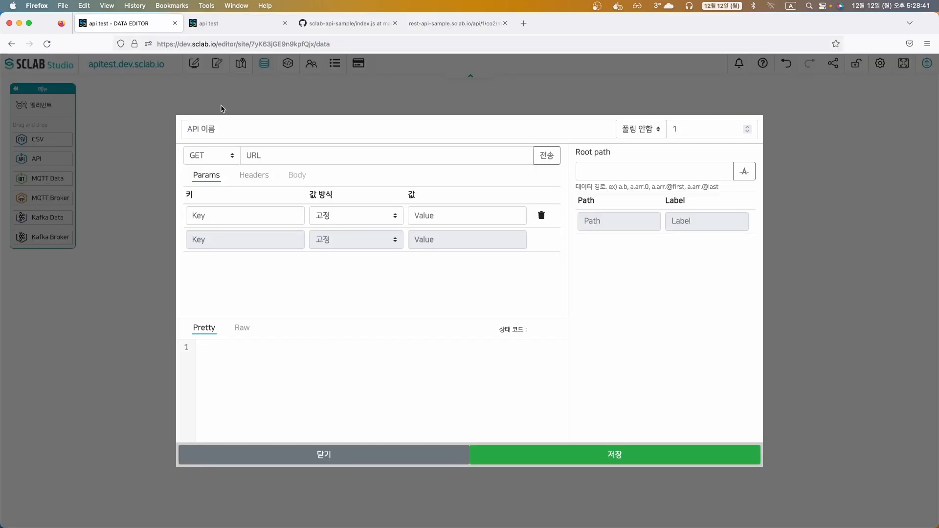
click(247, 130)
click(258, 164)
key(super+v)
Name the new API 서울시 CO2 배출량 2
click(221, 136)
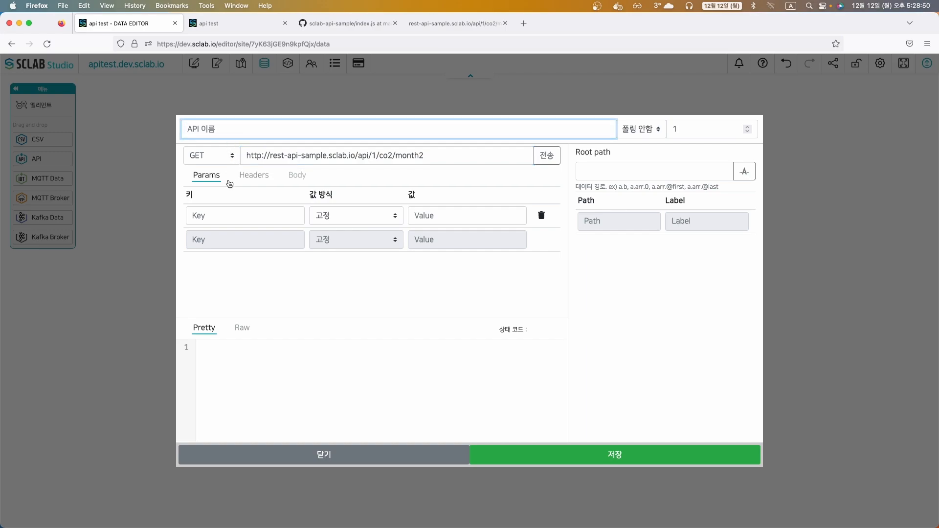
key(ctrl+space)
text(에너)
key(BackSpace)
key(BackSpace)
text(서울시)
key(ctrl+space)
text(C)
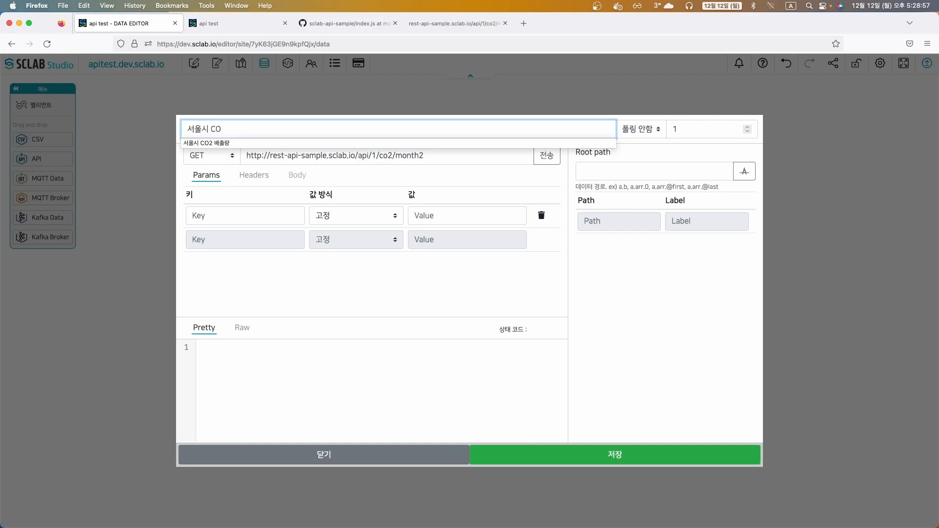
text(O)
key(Down)
key(Return)
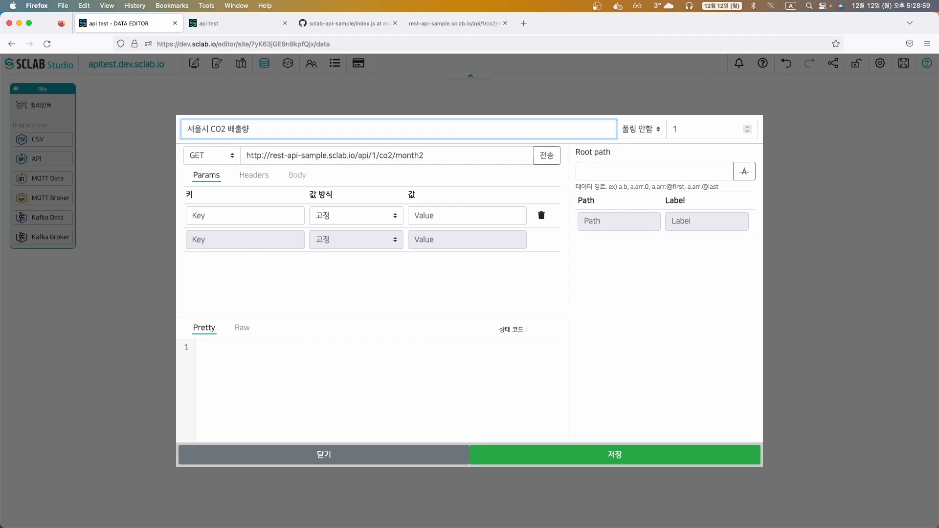
key(Down)
click(289, 285)
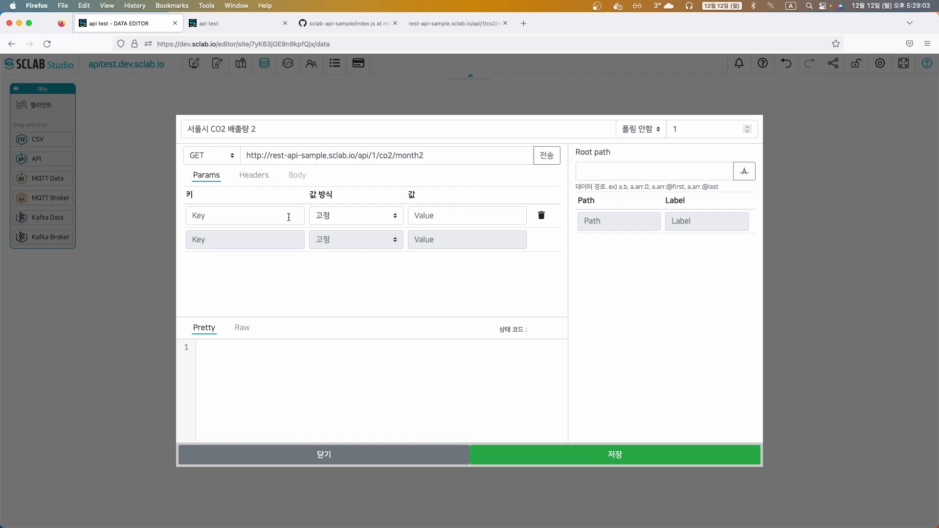
Add a date request parameter with the variable (가변) value type and the value 2022-06
click(269, 218)
text(date)
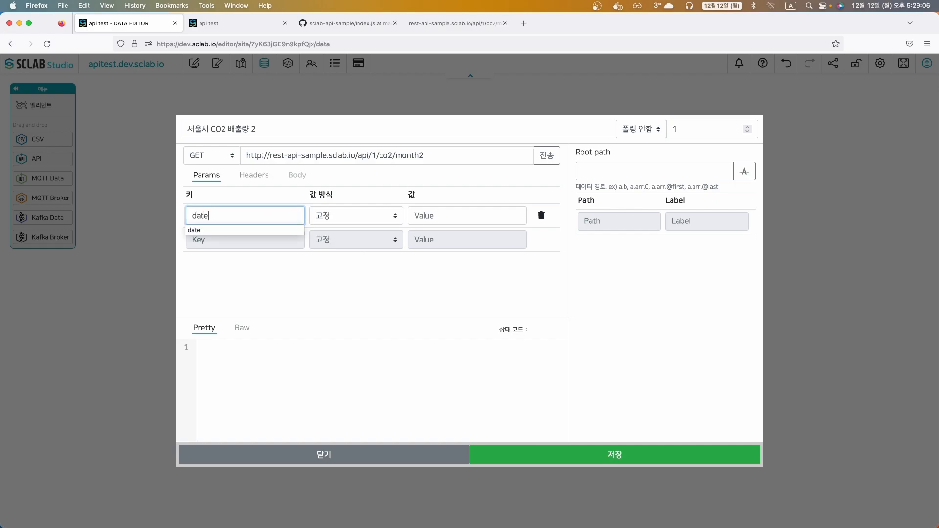
click(345, 215)
click(345, 225)
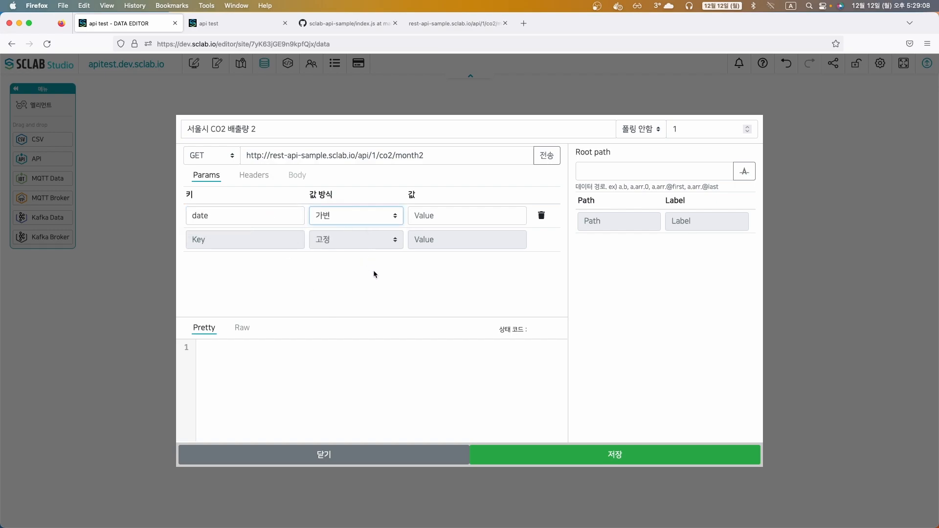
click(419, 217)
text(20)
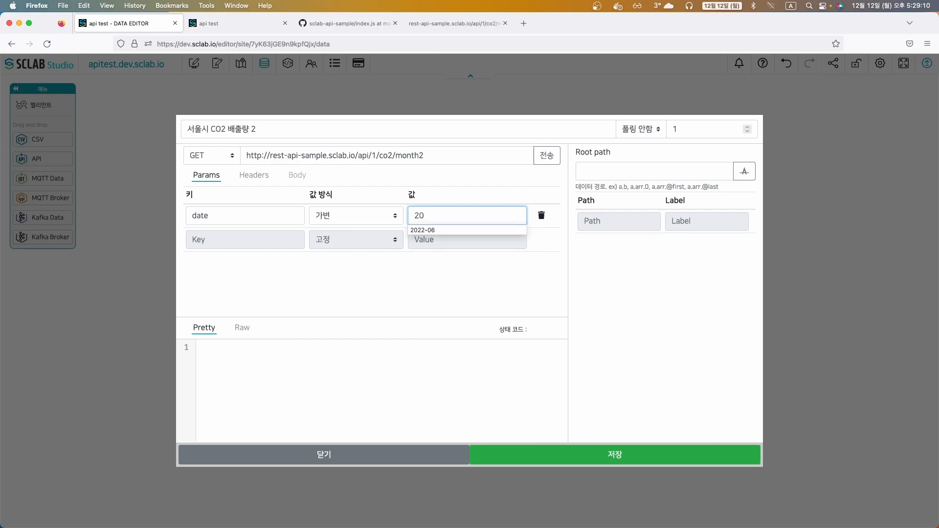
text(22-06)
click(395, 283)
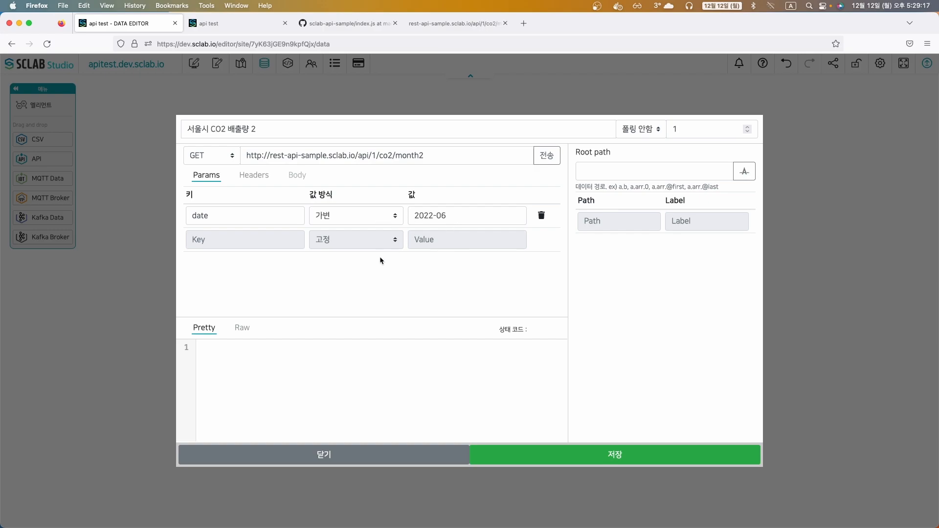
Send the API request and look through the returned JSON response
click(544, 157)
scroll(332, 382, down, 5)
scroll(333, 384, up, 5)
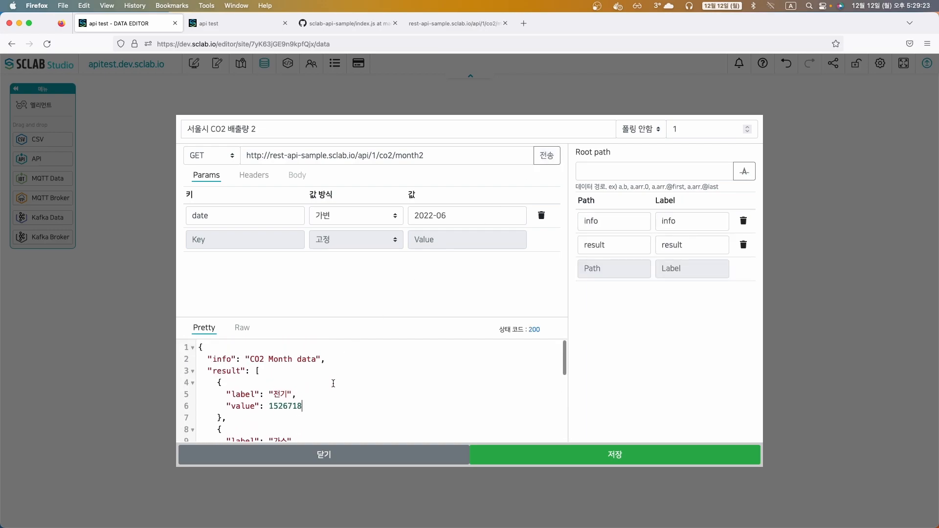
Set the root path to result, extract its label and value fields, and save the API
double_click(230, 371)
key(super+c)
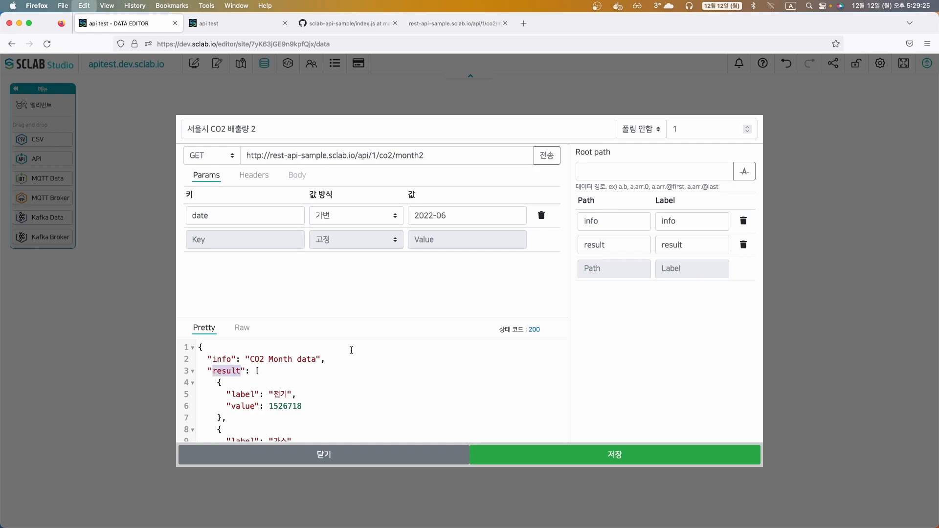
click(608, 174)
key(super+v)
click(744, 171)
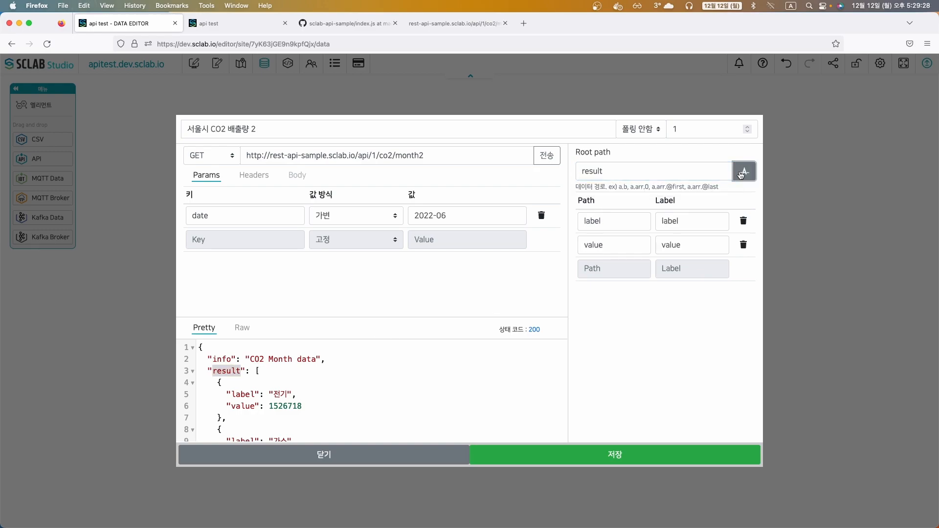
click(690, 170)
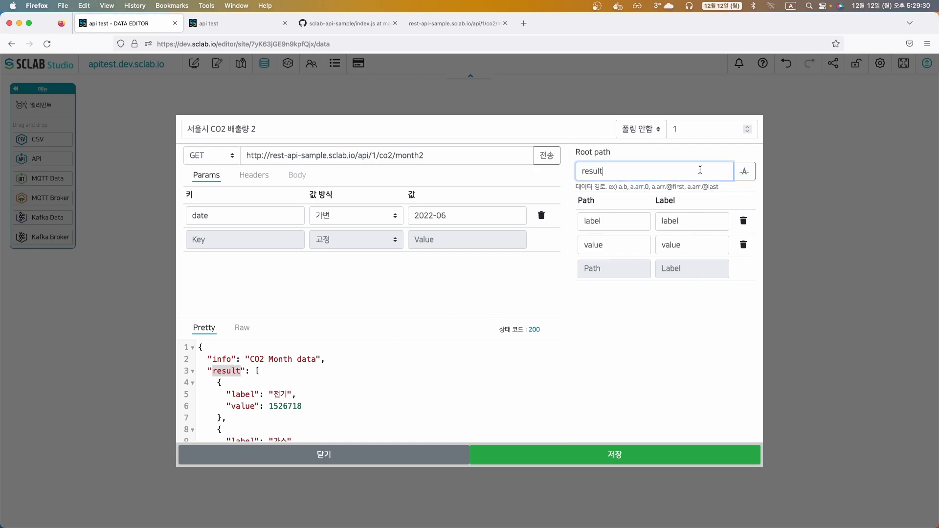
click(651, 315)
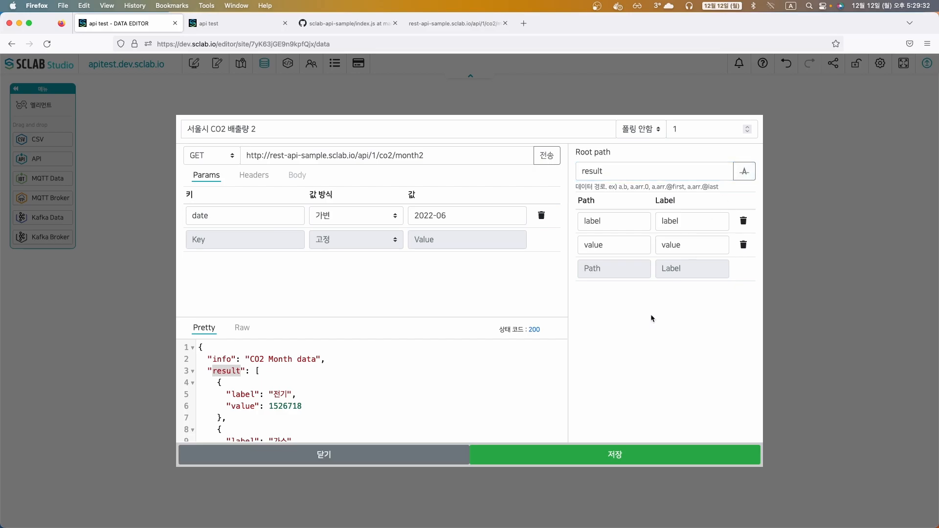
scroll(473, 376, down, 2)
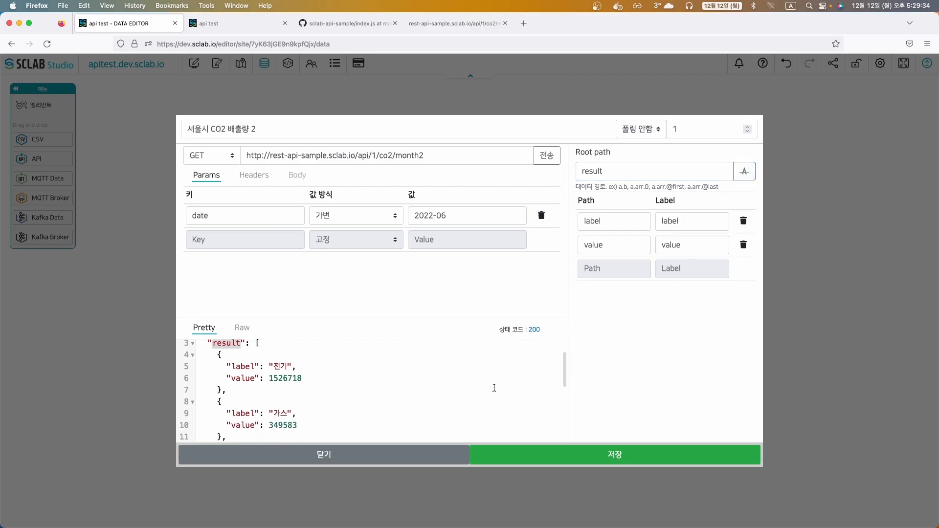
click(628, 462)
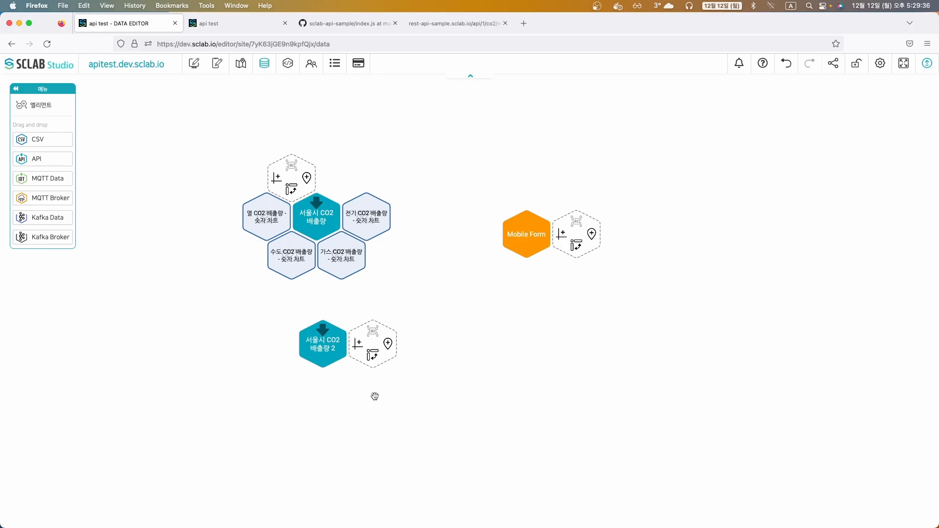
Move the 서울시 CO2 배출량 2 node slightly lower and start a doughnut chart from its data
click(324, 347)
drag(324, 347, 318, 380)
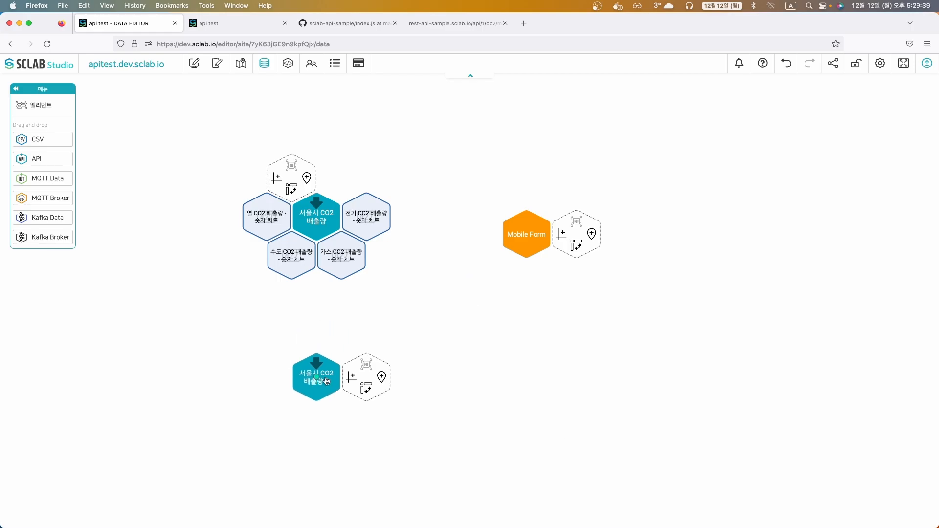
click(350, 378)
click(451, 358)
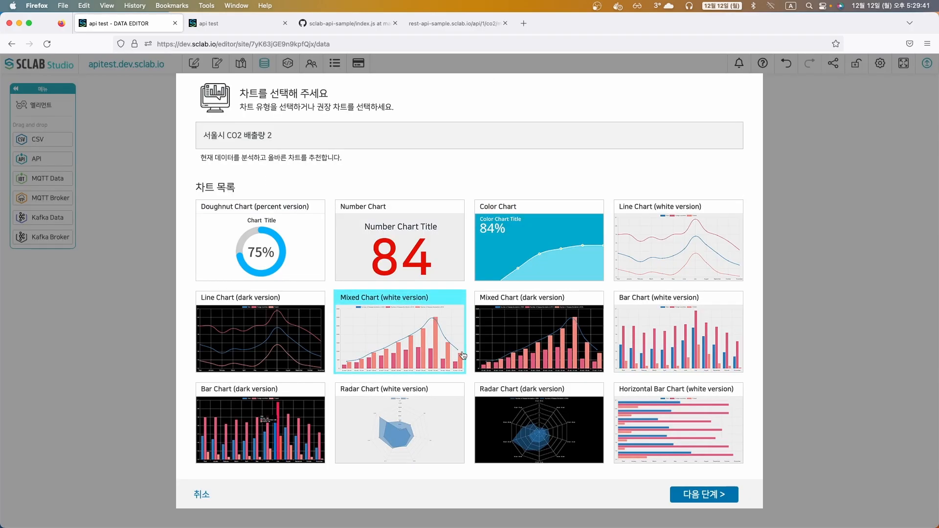
scroll(462, 356, down, 1)
scroll(490, 357, down, 3)
click(533, 425)
click(709, 491)
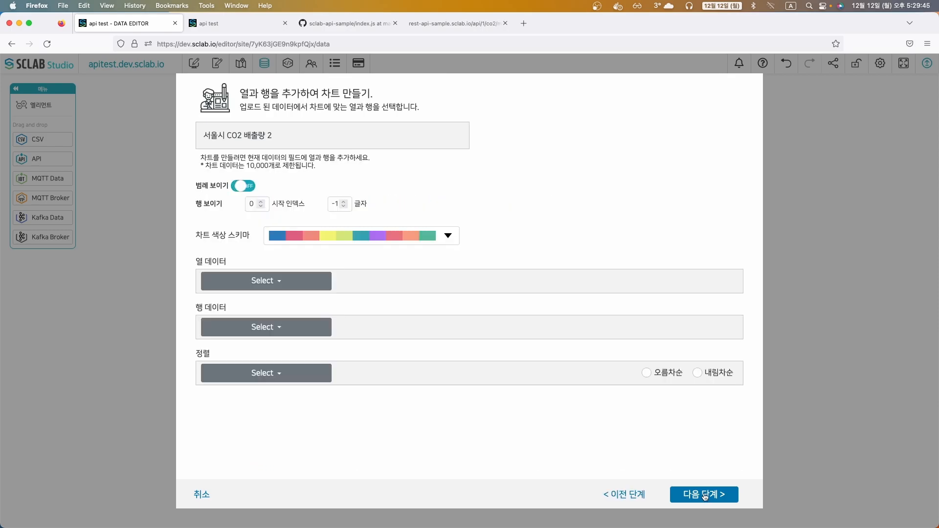
click(258, 281)
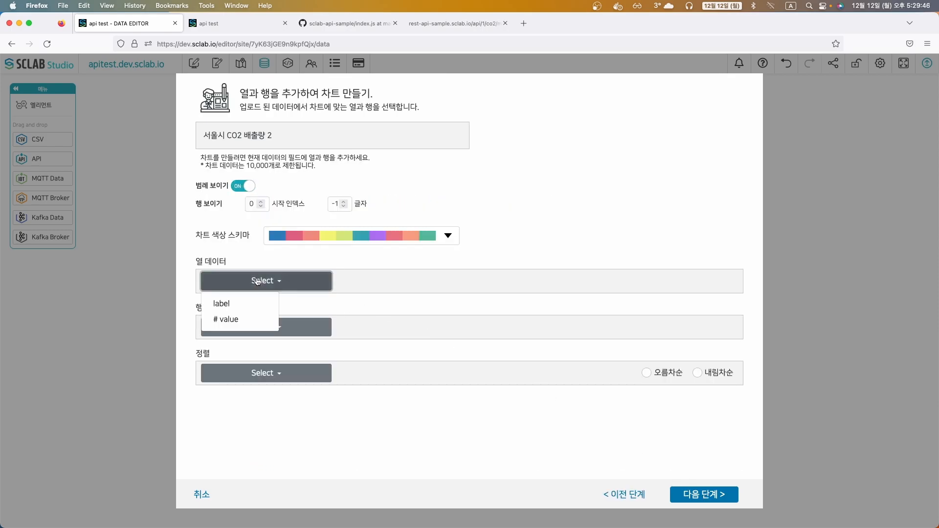
click(239, 304)
click(251, 326)
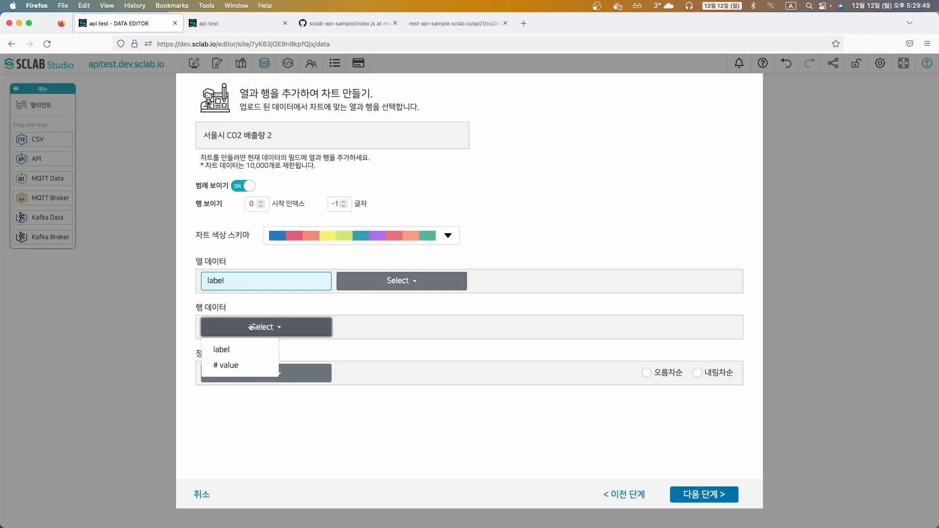
click(240, 364)
click(289, 324)
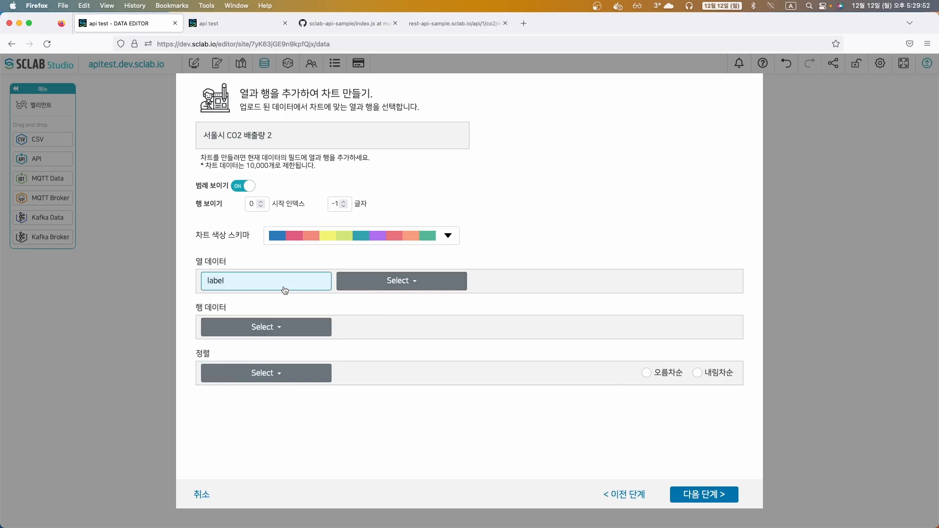
click(269, 282)
Assign value as the doughnut chart's column data and label as its row data, and accept the chart setup
click(269, 282)
click(249, 320)
click(264, 326)
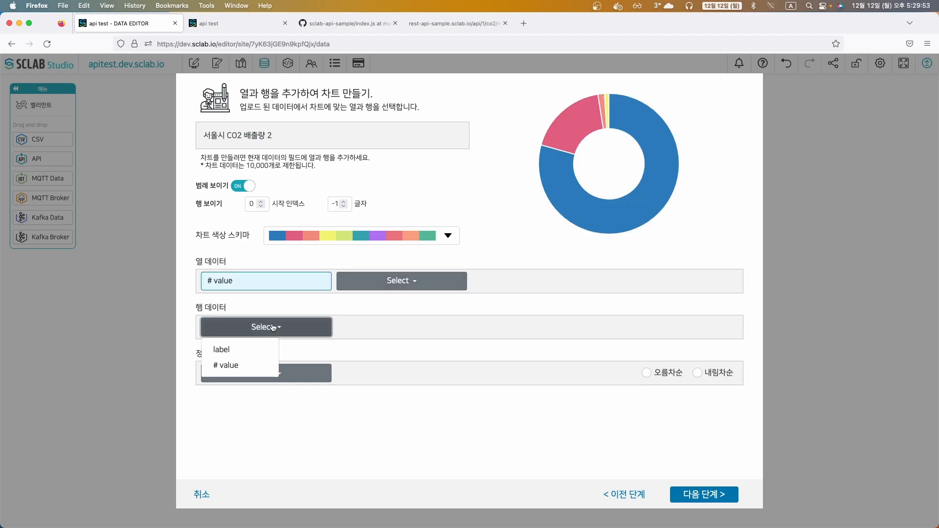
click(239, 351)
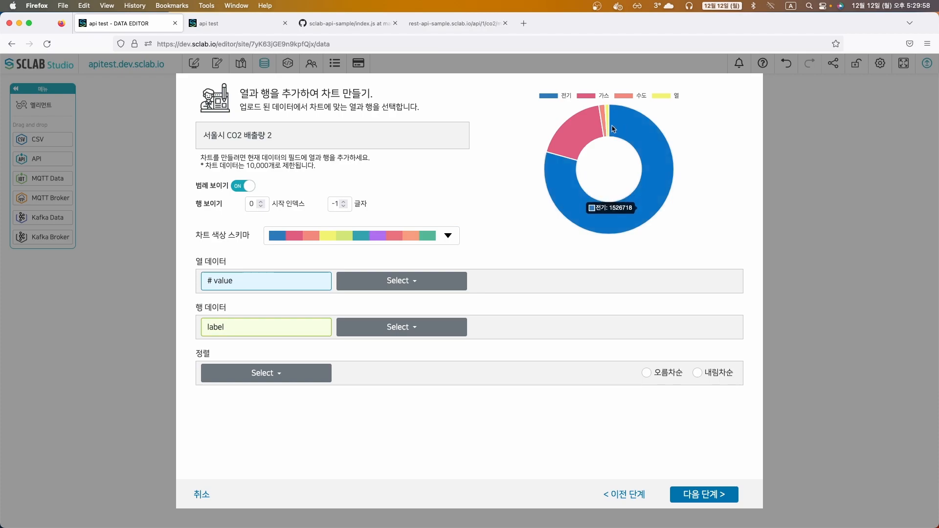
mouse_move(636, 127)
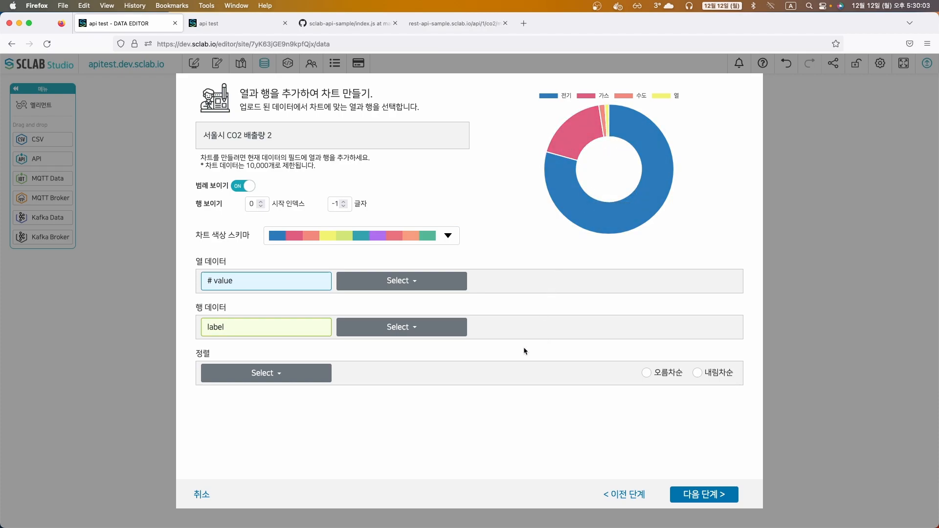
click(689, 495)
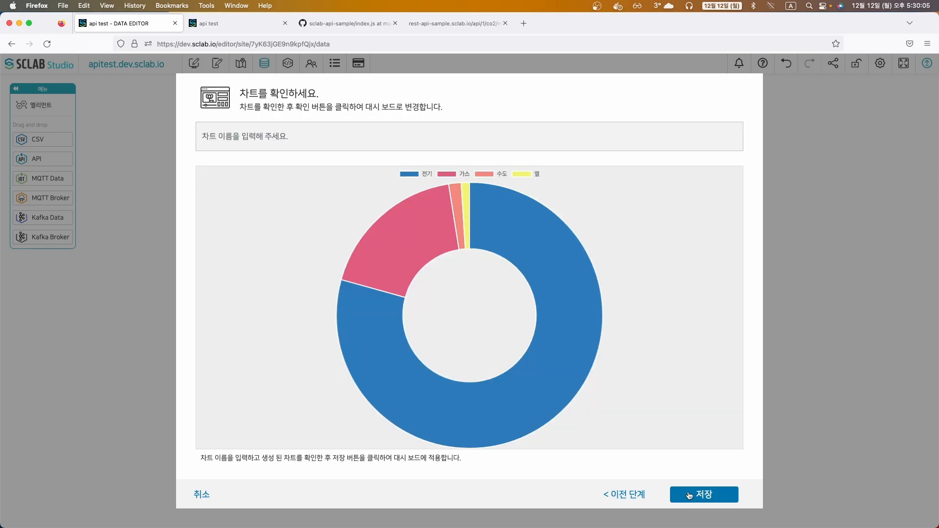
Name the doughnut chart CO2 배출량 - 도넛차트 and save it
click(242, 145)
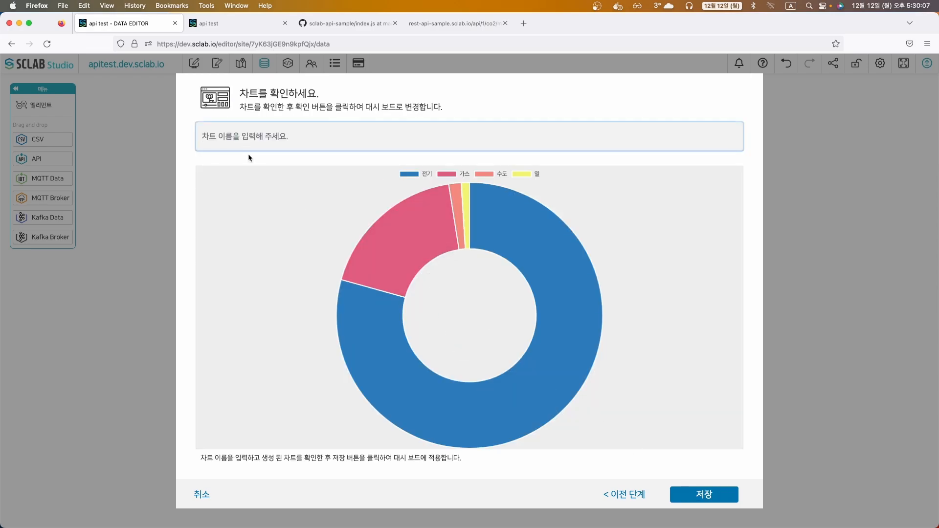
key(Caps_Lock)
text(ㅡ)
key(BackSpace)
key(Caps_Lock)
text(m)
key(BackSpace)
text(CO2)
key(Caps_Lock)
text(배)
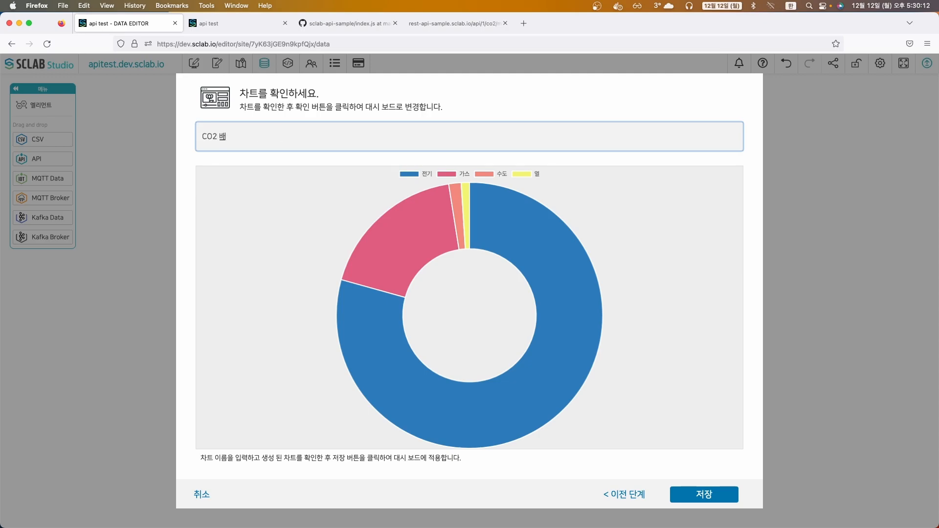
text(출랴)
key(Caps_Lock)
text(- e)
key(BackSpace)
key(Caps_Lock)
text(도너ㅅ츠)
key(BackSpace)
text(ㅏ트)
key(Caps_Lock)
click(707, 500)
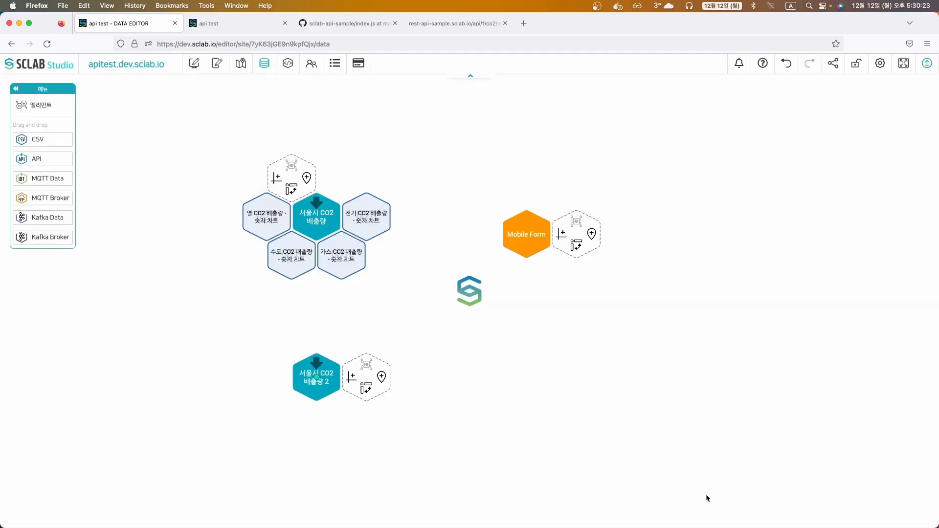
Add a layout beside the 열 CO2 배출량 card on the page and place the CO2 배출량 - 도넛차트 chart in it
click(194, 63)
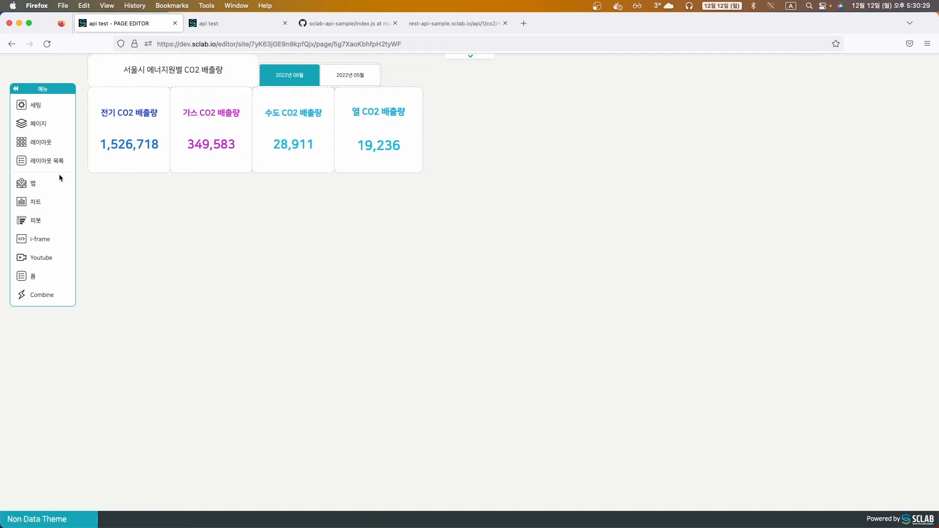
drag(36, 145, 536, 174)
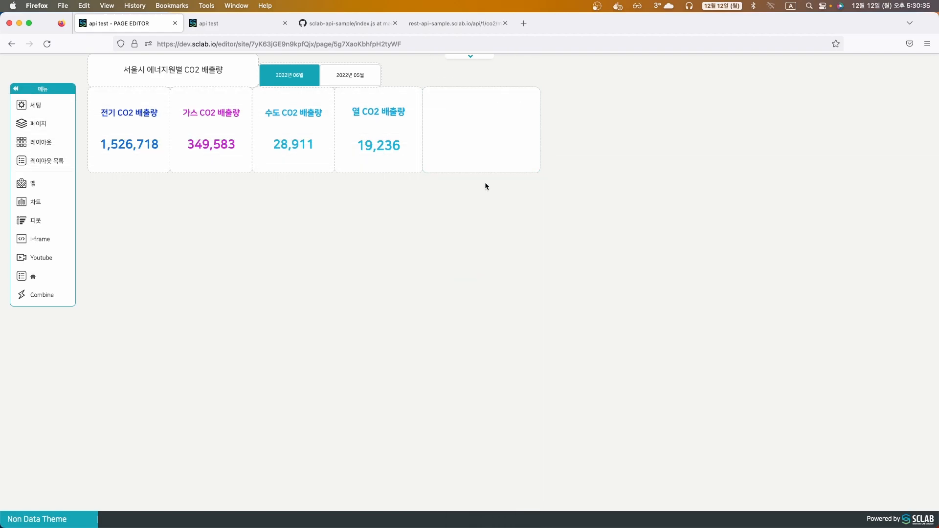
click(40, 203)
drag(156, 117, 463, 134)
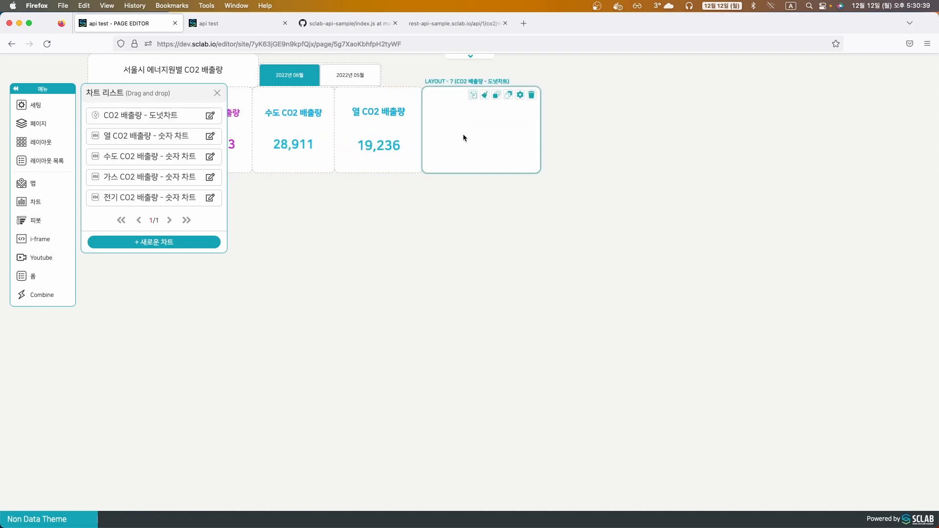
click(218, 93)
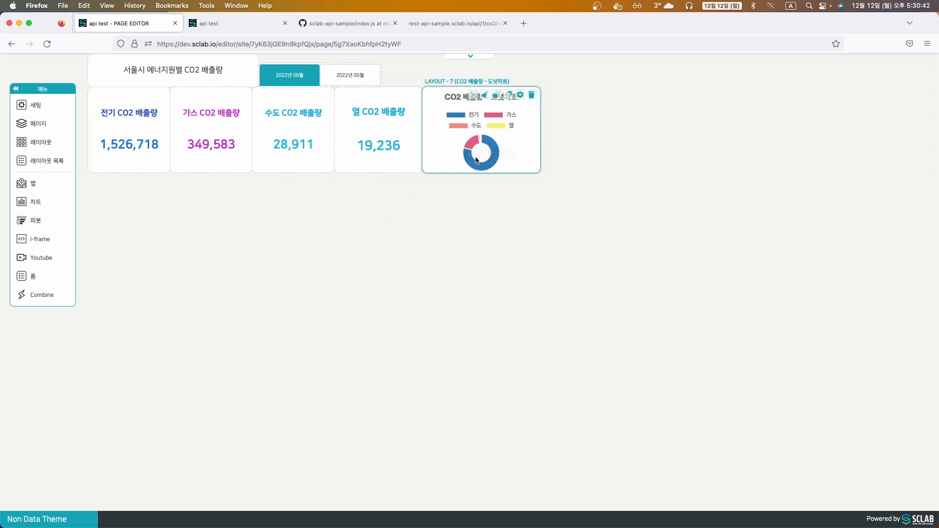
Publish the dashboard page with the doughnut chart and confirm the publication
click(472, 56)
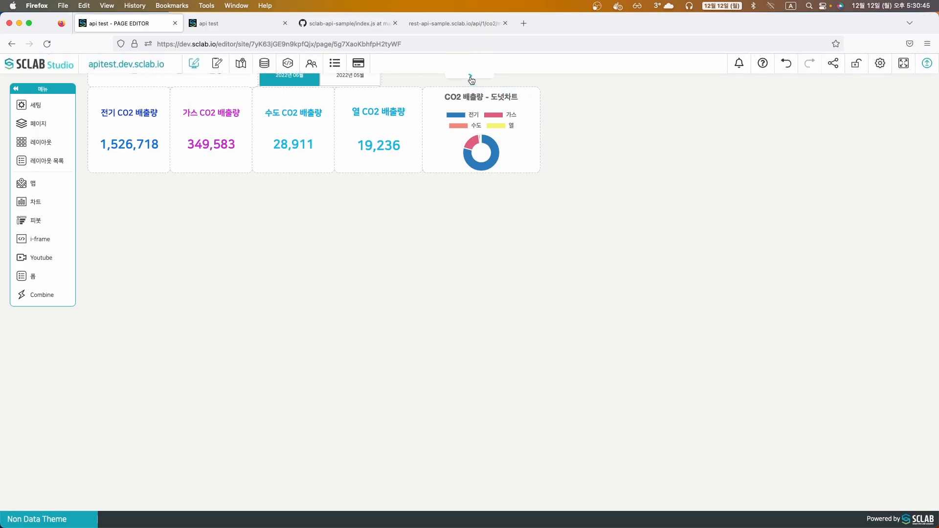
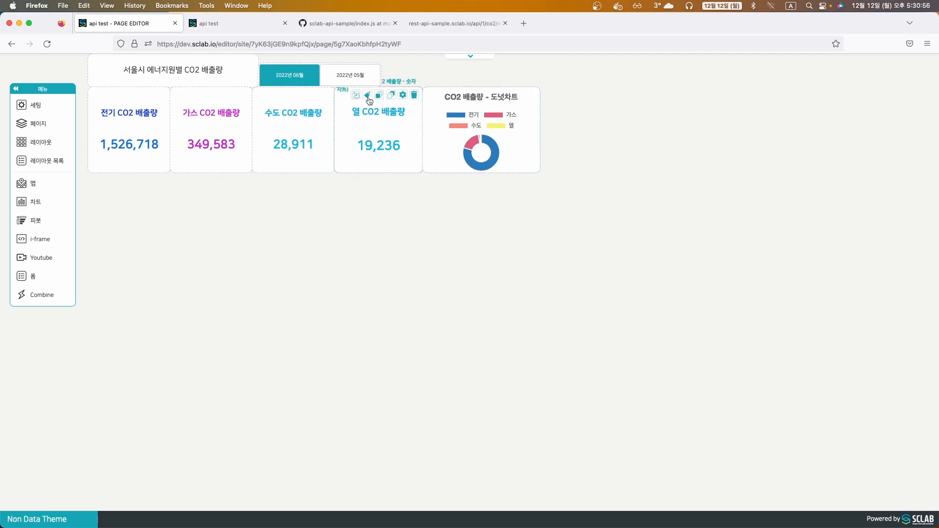
click(474, 58)
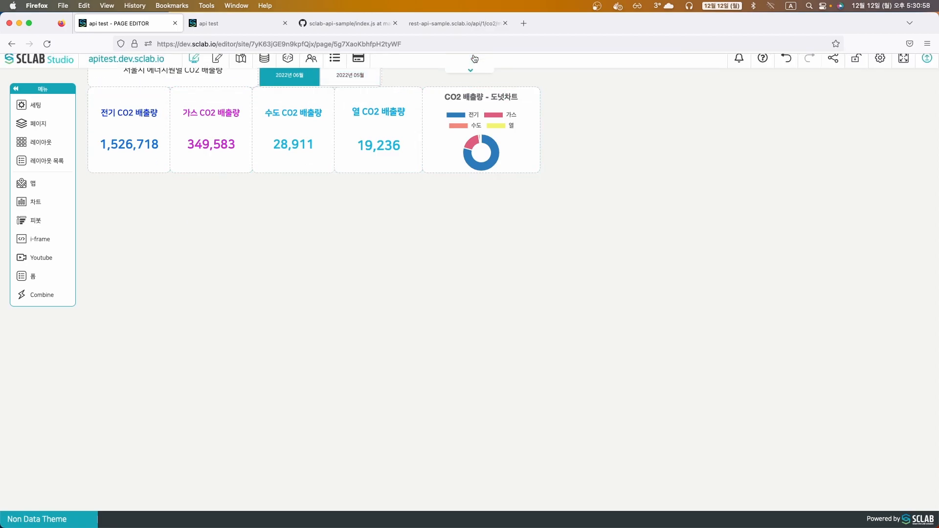
click(928, 63)
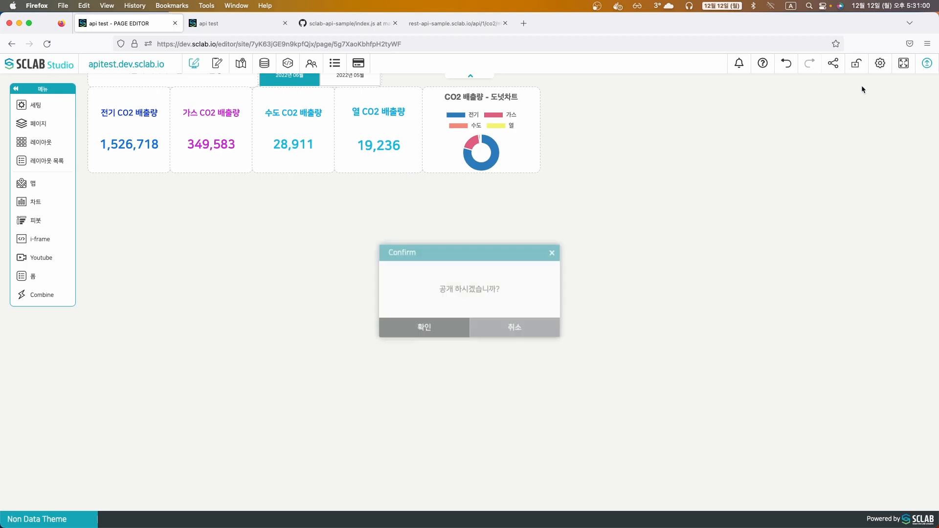
click(422, 330)
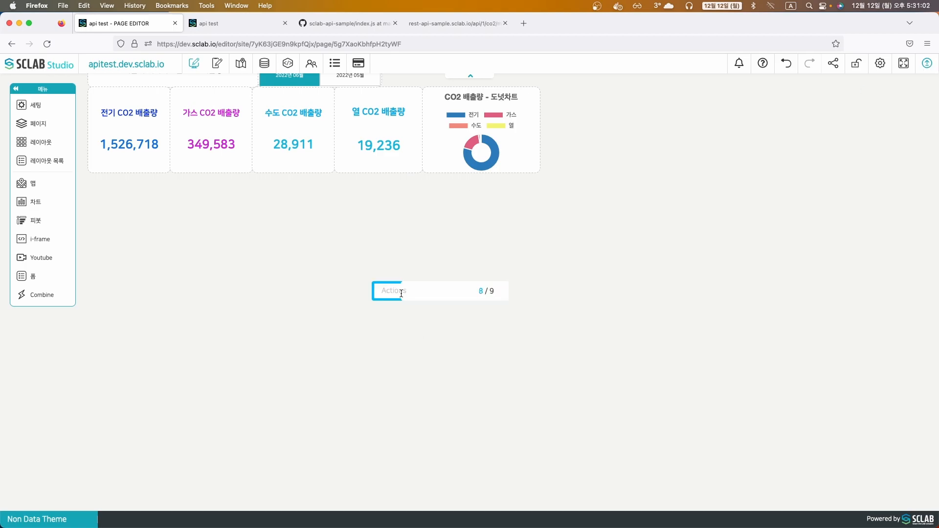
Test the 2022년 05월 and 2022년 06월 tabs on the published api test page against the number and doughnut charts
click(236, 24)
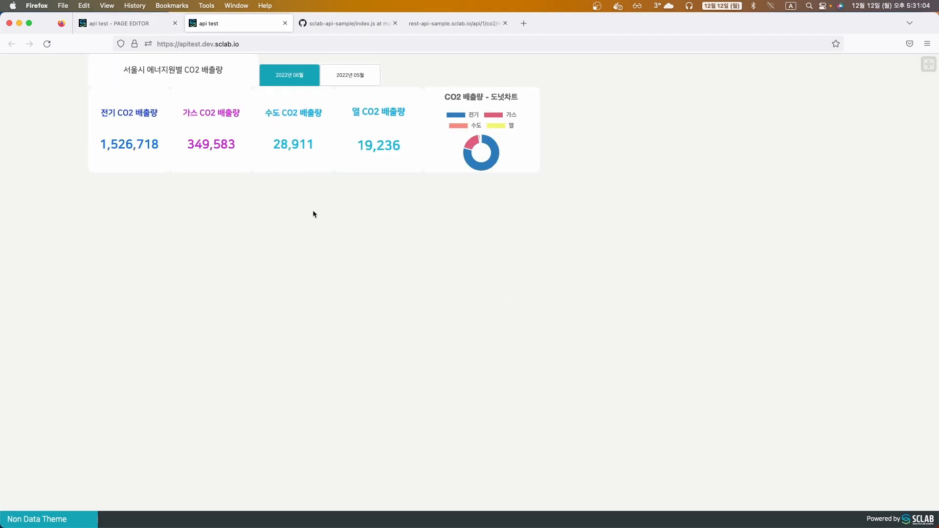
click(342, 75)
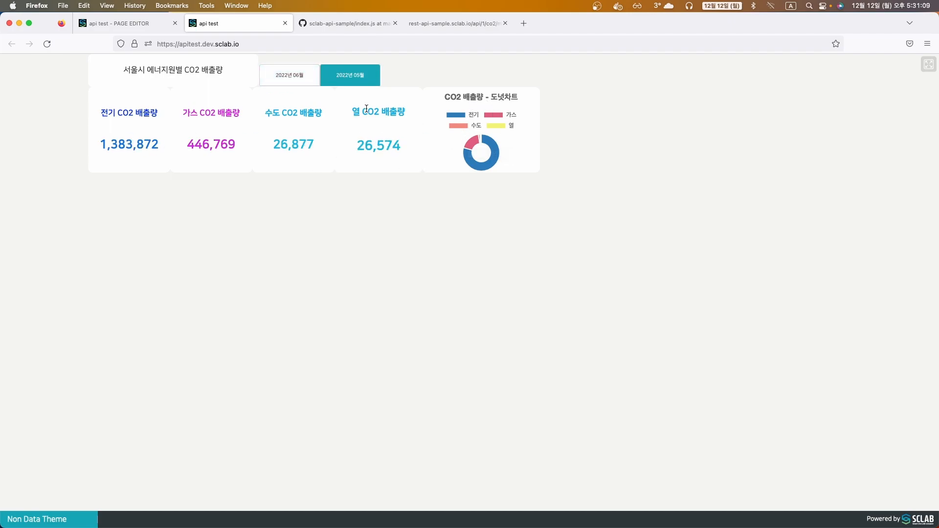
click(288, 76)
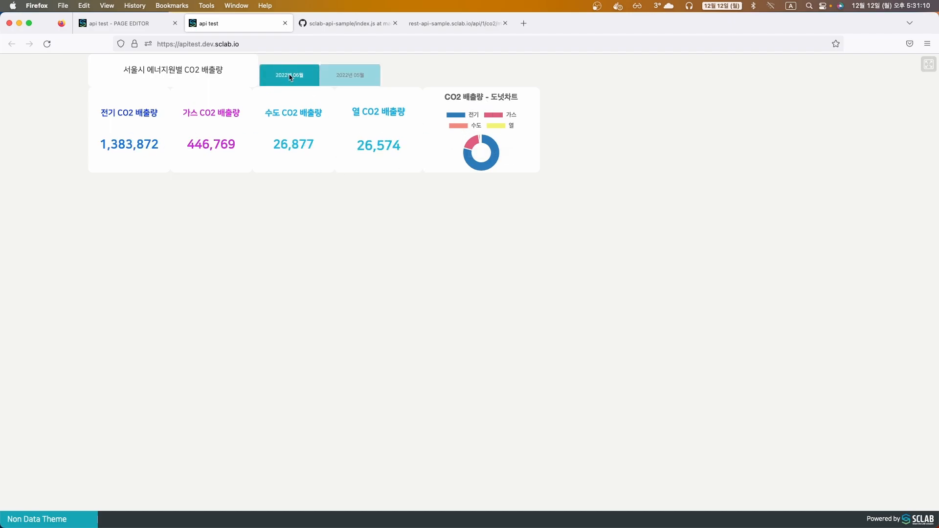
Check which API node the doughnut chart belongs to in the data editor, and return to the page editor
click(128, 27)
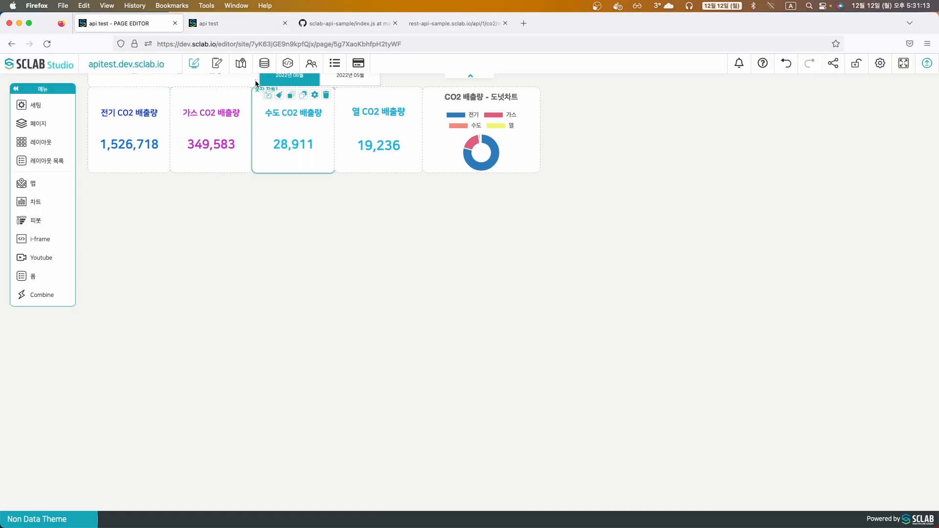
click(264, 63)
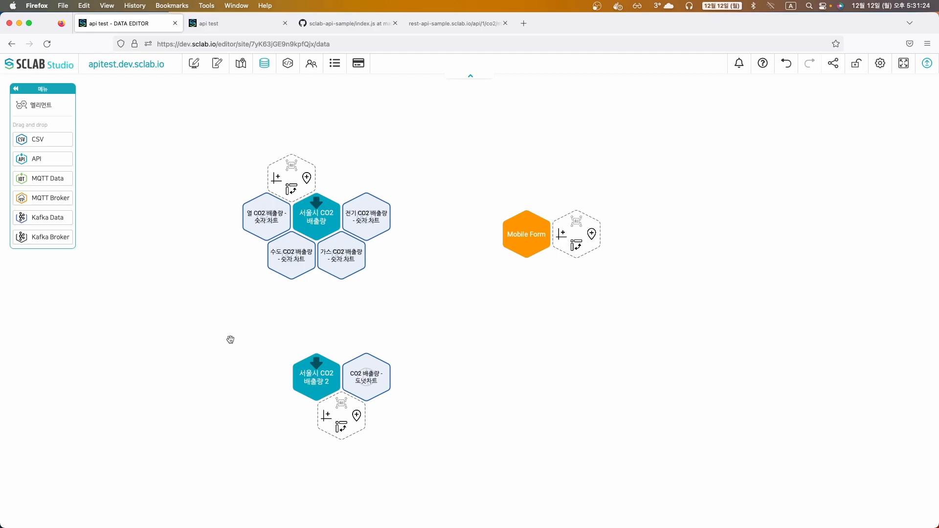
click(195, 64)
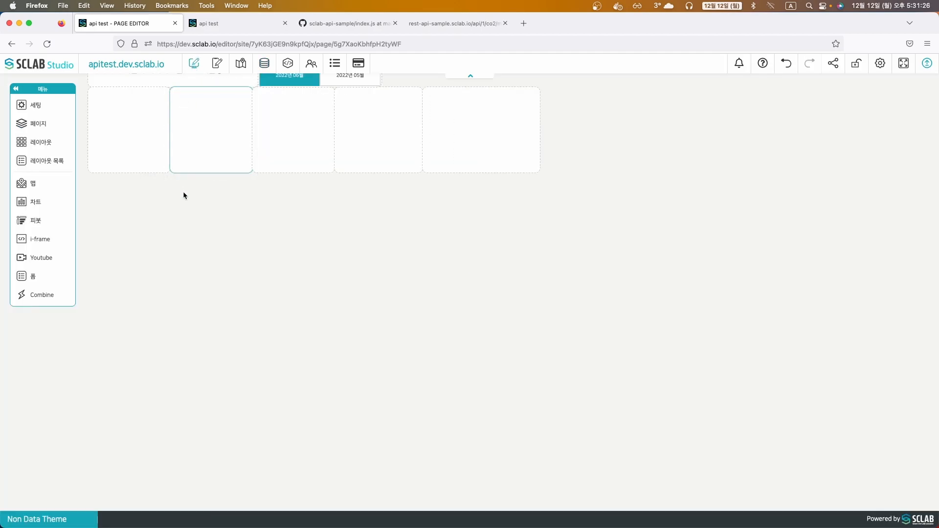
Open the 탭 combine function for editing and review the key and data settings of its 년도 탭 menu
click(472, 76)
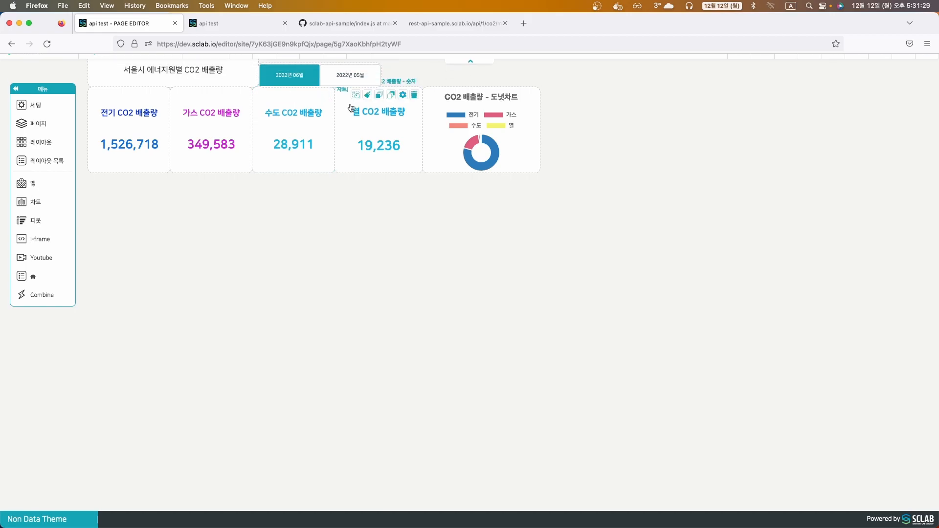
click(27, 294)
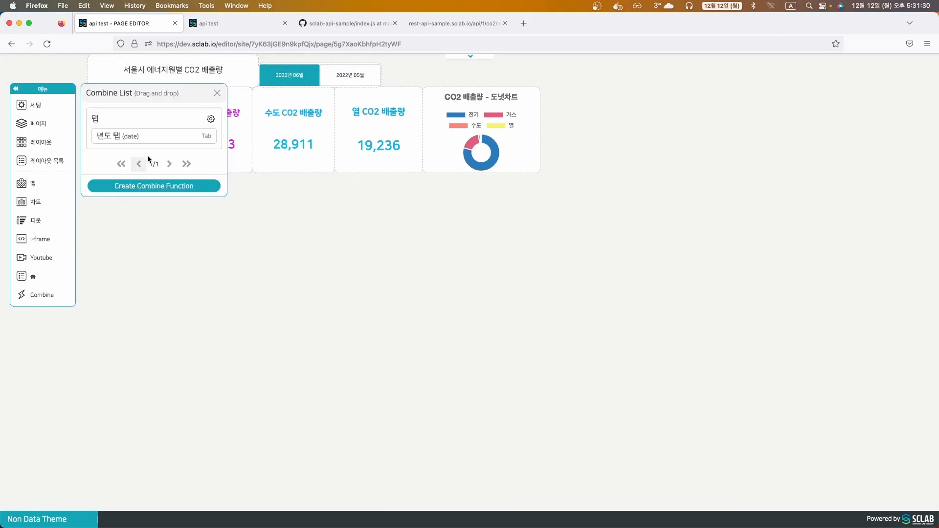
click(211, 119)
scroll(283, 269, down, 2)
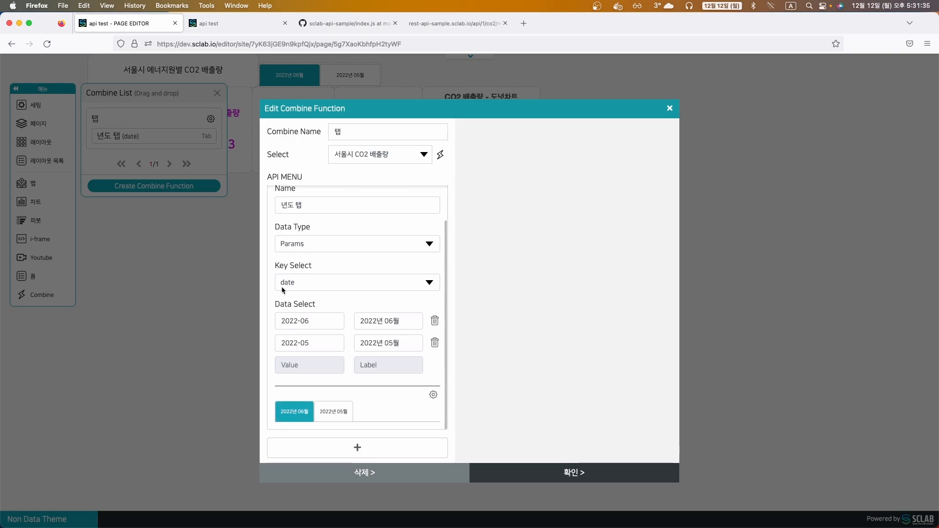
Add an API 변수 action to the 2022년 06월 item of the 년도 탭 tab
click(441, 155)
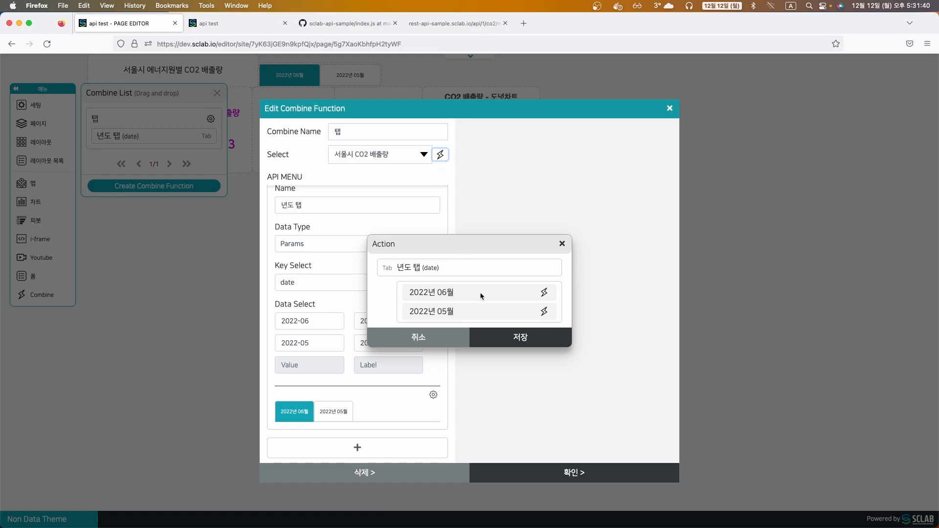
click(544, 294)
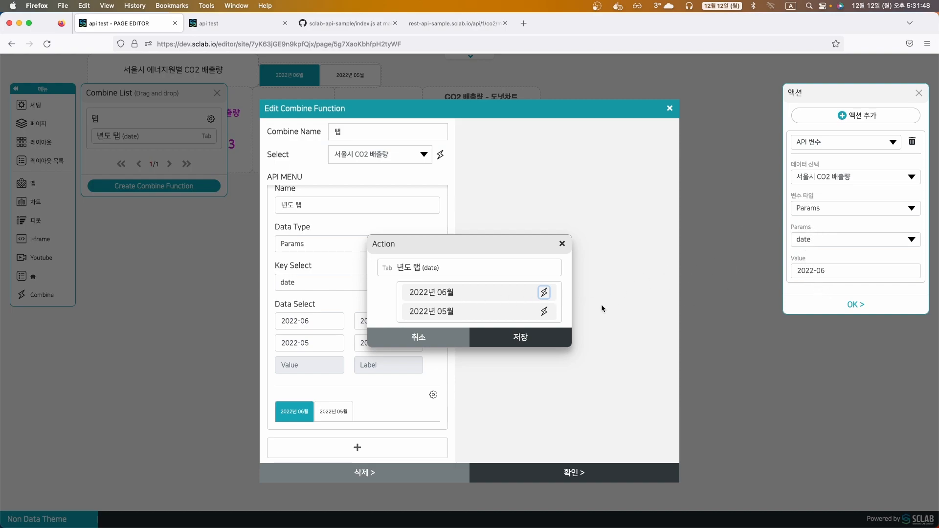
click(847, 122)
click(835, 143)
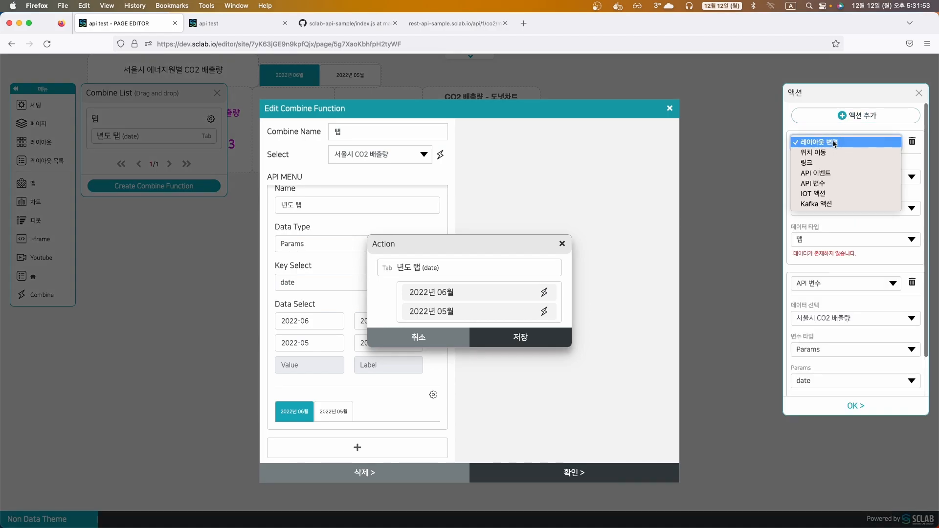
click(825, 184)
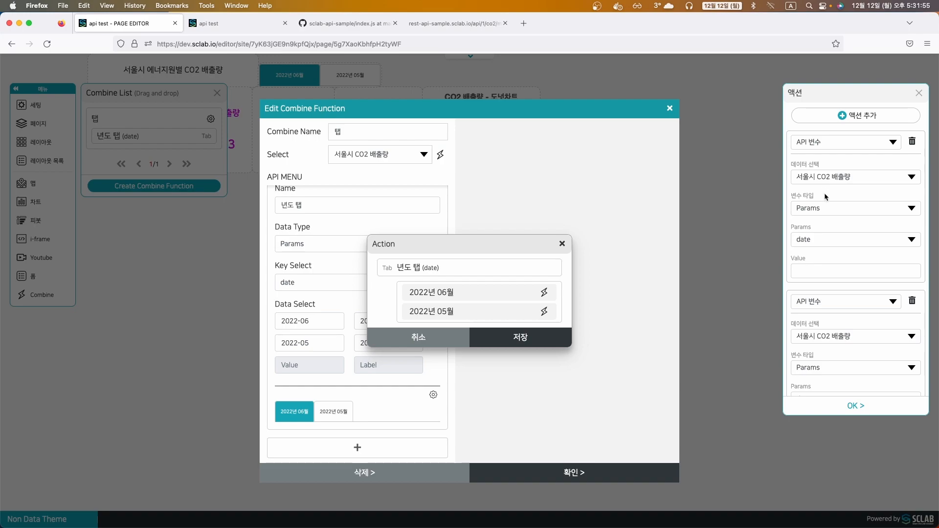
Set the new action's data to 서울시 CO2 배출량 2 with the date value 2022-06 and confirm
click(830, 179)
click(832, 188)
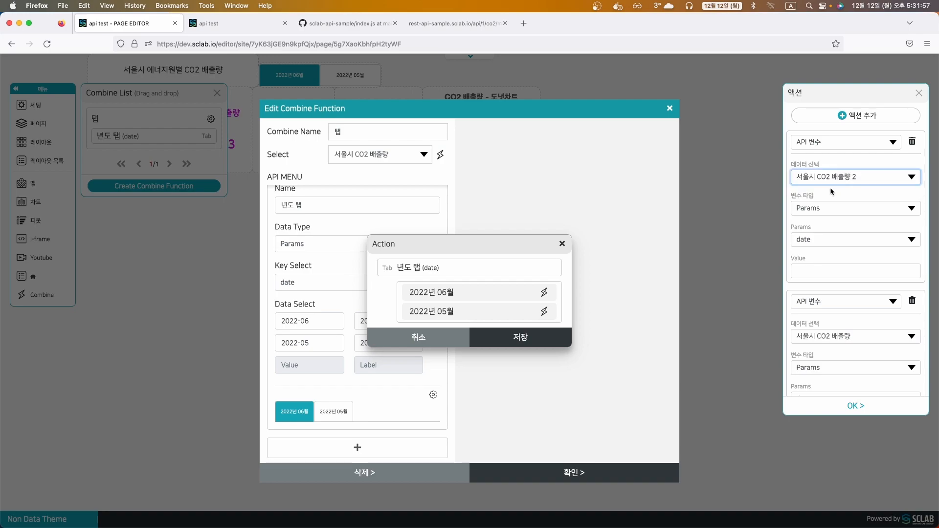
click(810, 269)
text(2022-06)
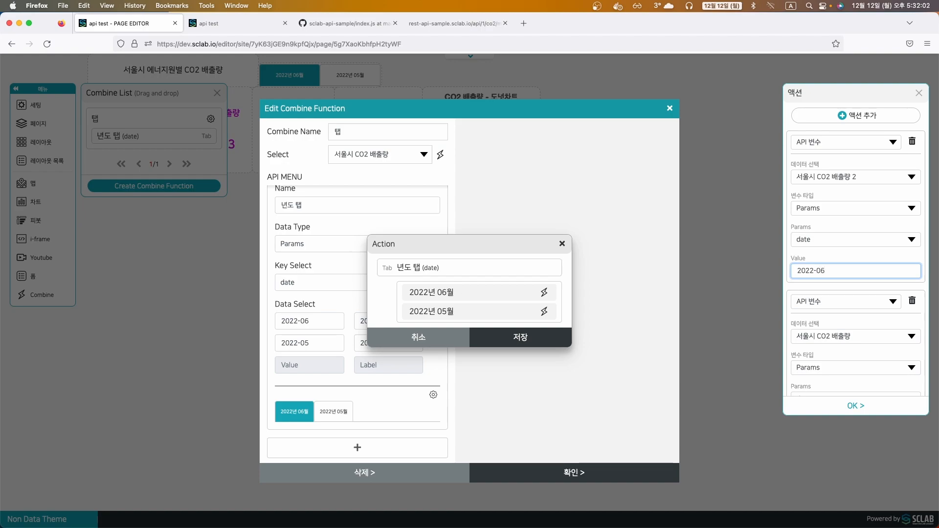
click(788, 286)
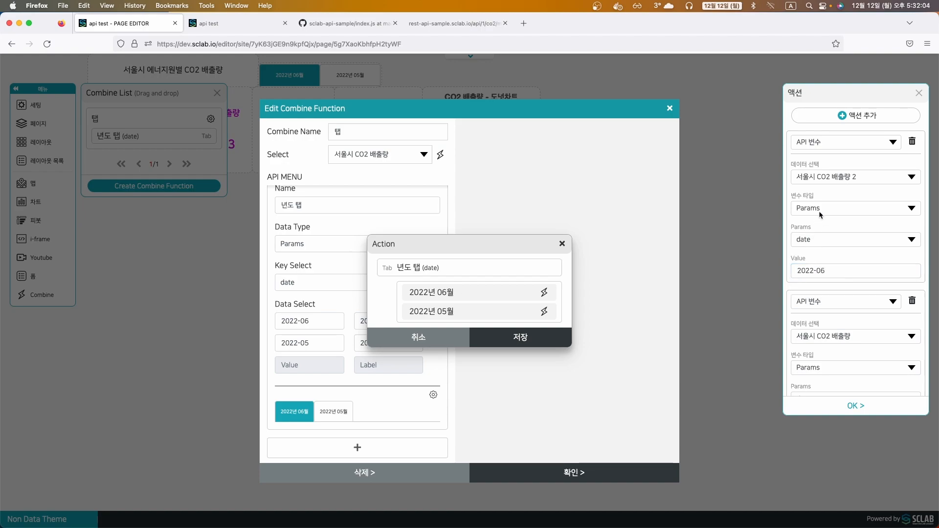
scroll(809, 298, down, 3)
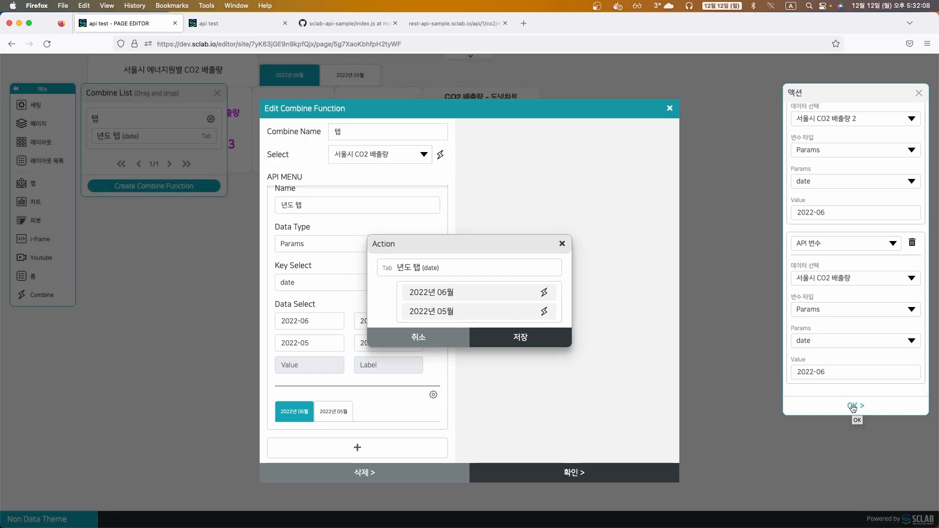
click(853, 408)
Add an API 변수 action to the 2022년 05월 item of the 년도 탭 tab
click(544, 311)
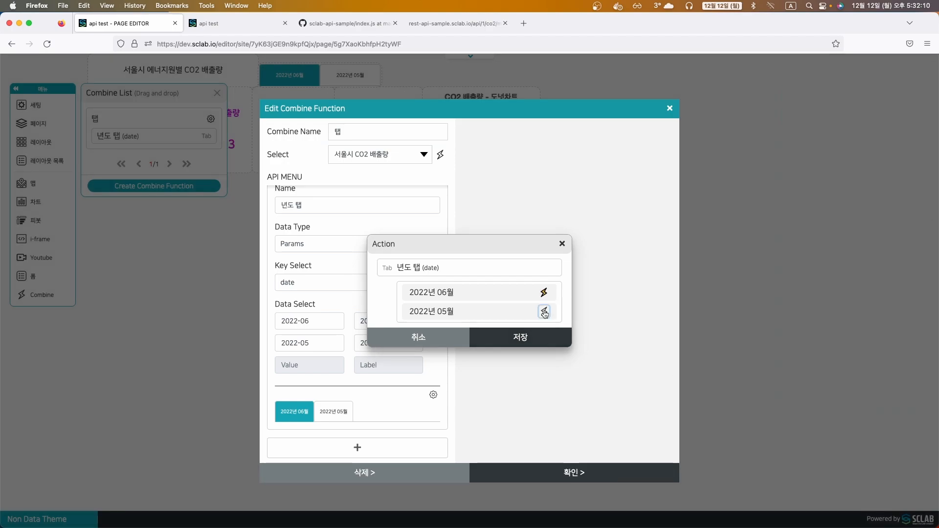
click(854, 115)
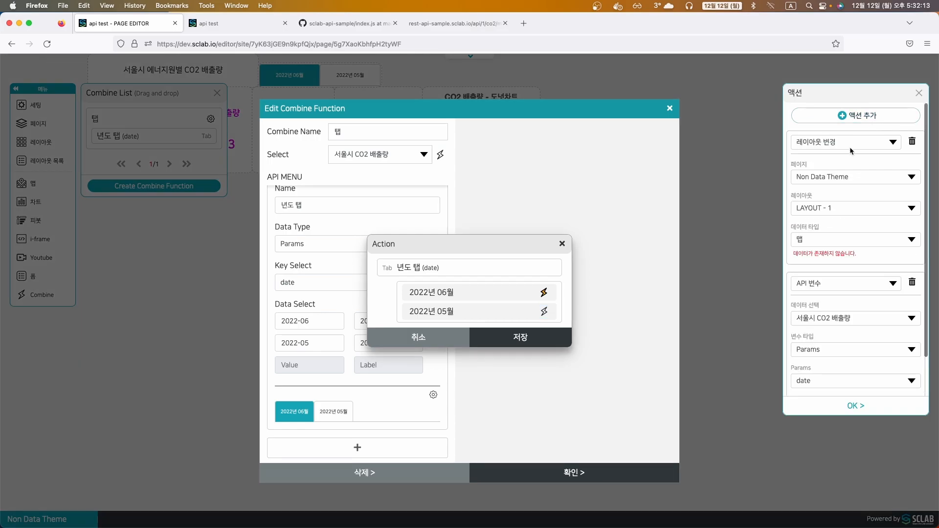
click(850, 143)
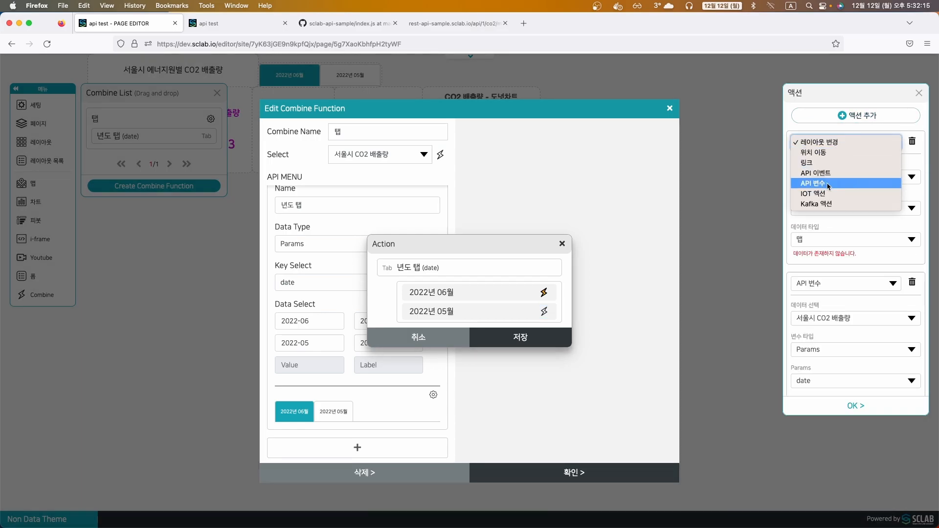
click(826, 183)
Set this action's data to 서울시 CO2 배출량 2 with the date value 2022-05 and confirm
click(827, 180)
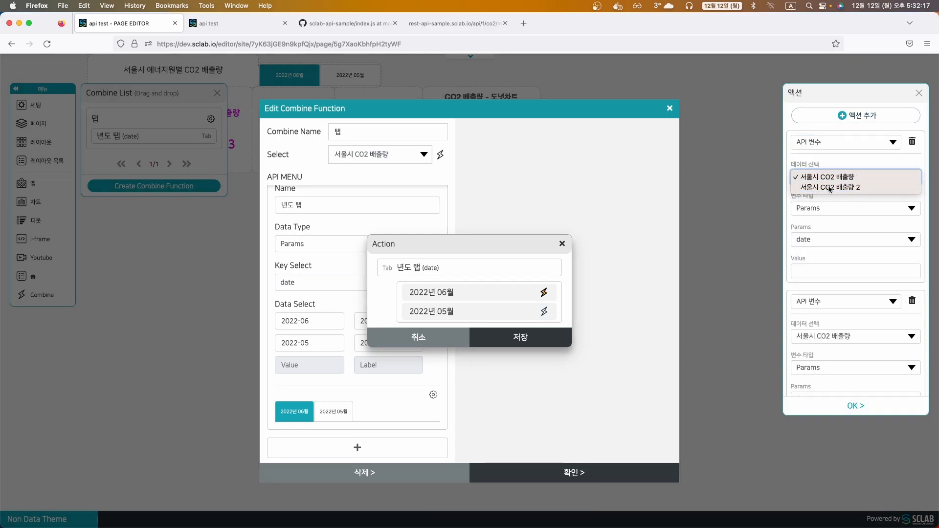
click(830, 189)
click(807, 270)
text(2022-05)
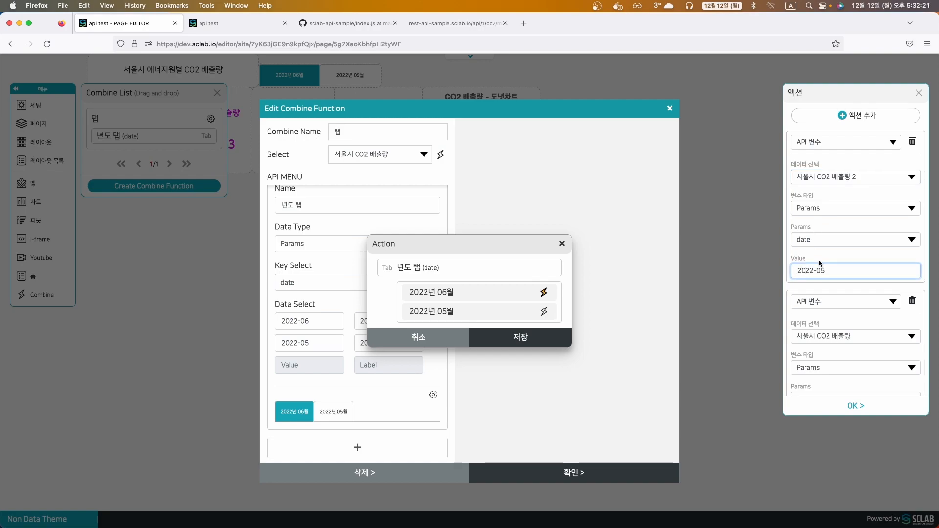
click(785, 285)
scroll(788, 288, down, 2)
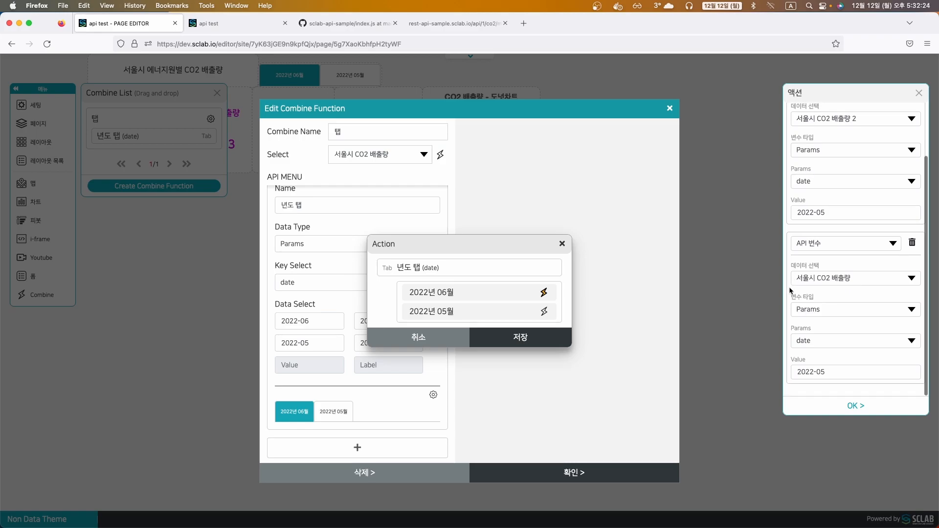
click(851, 406)
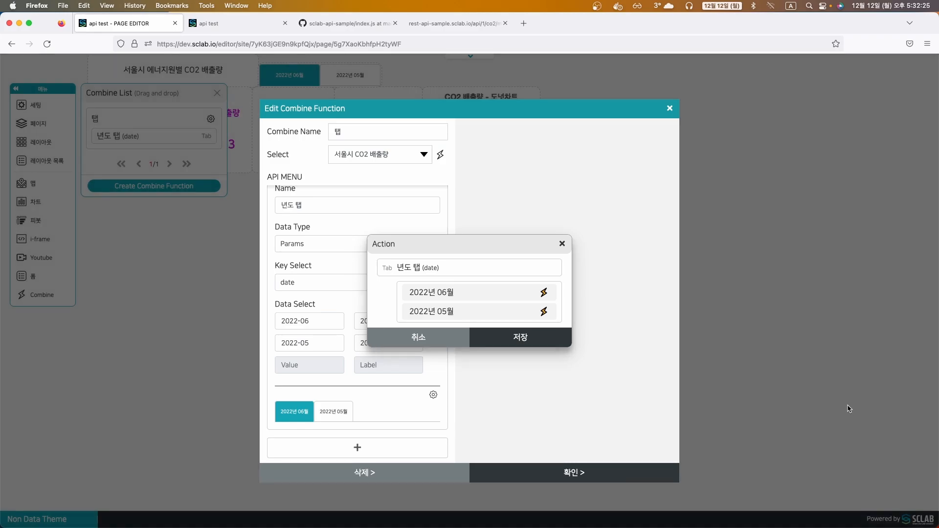
Save the tab actions and the 탭 combine function, and close the Combine List
click(515, 340)
click(551, 472)
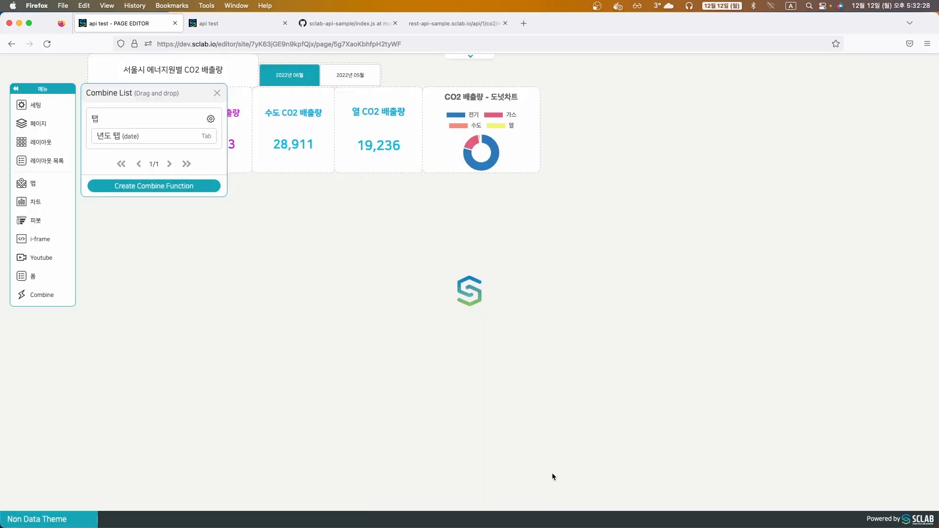
click(217, 93)
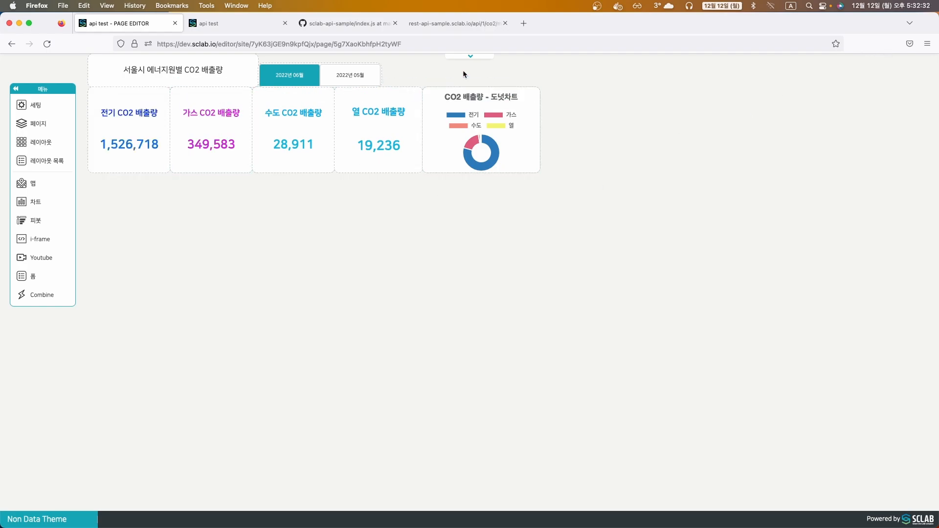
Publish the updated page to the live site
click(470, 57)
click(926, 63)
click(407, 327)
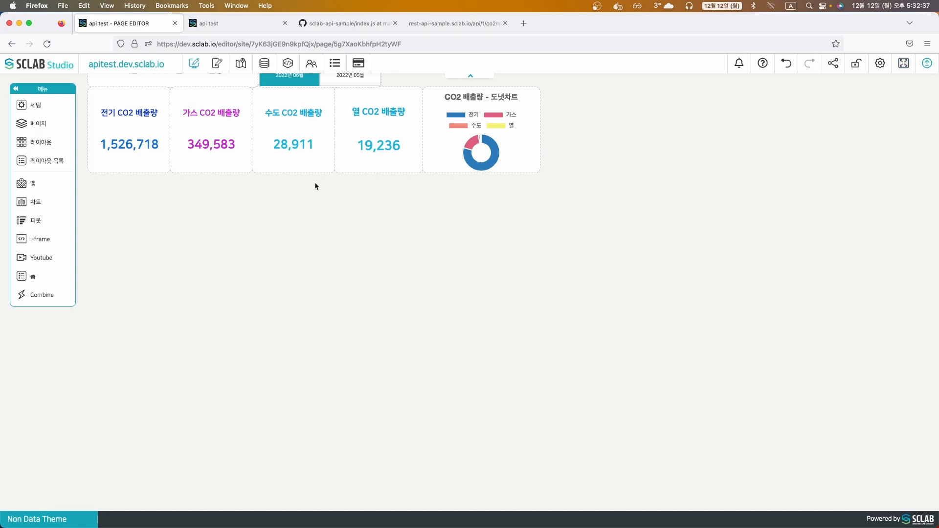
Check the published api test site by switching to 2022년 05월 and back to 2022년 06월
click(230, 26)
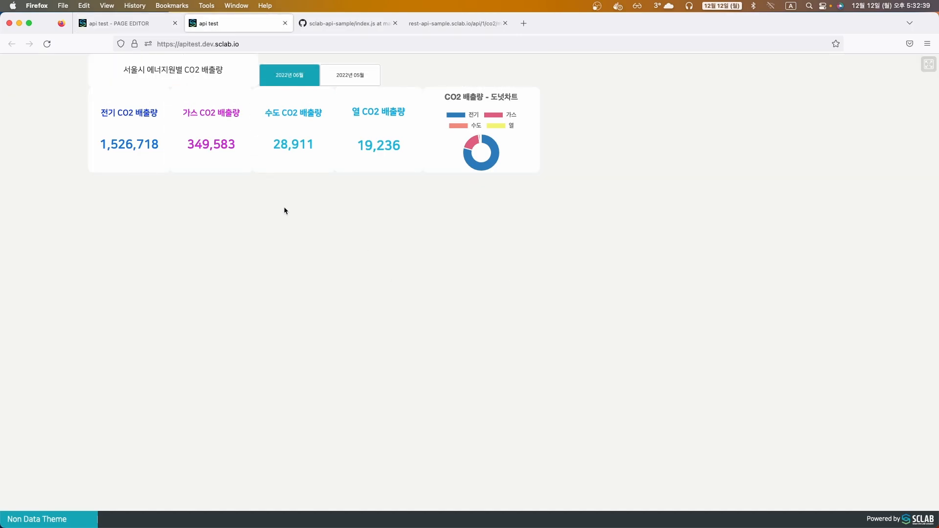
click(342, 76)
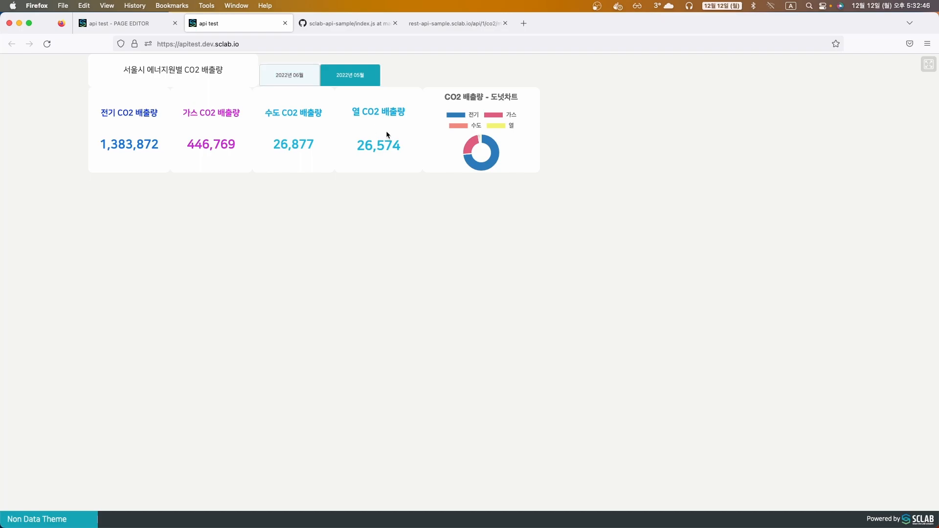
mouse_move(469, 150)
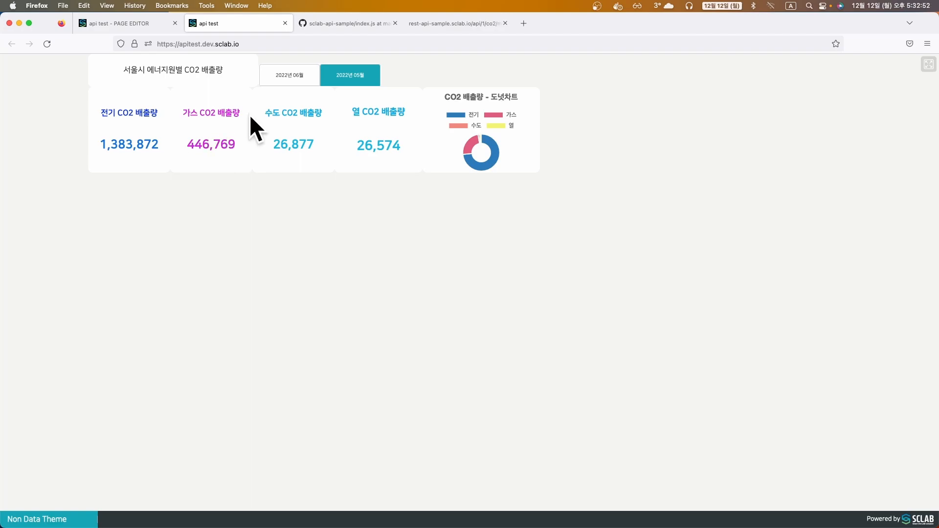
click(285, 79)
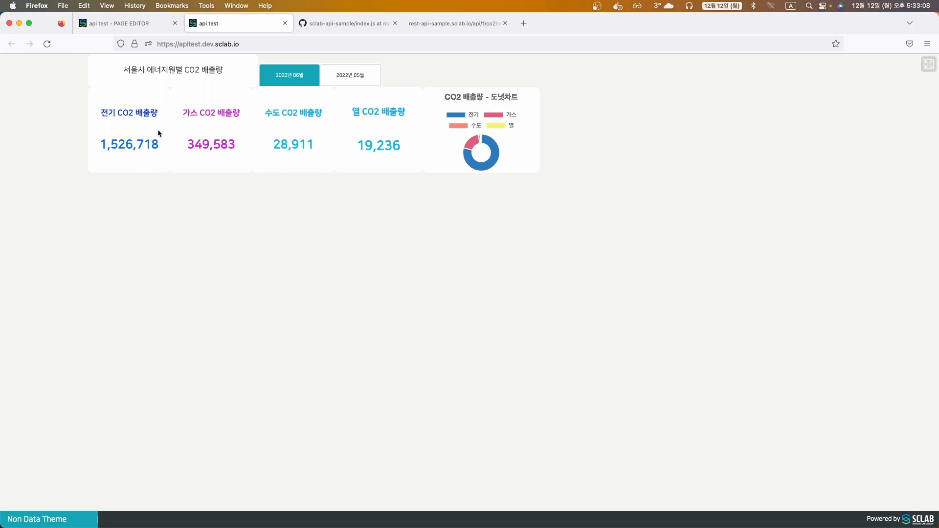
Examine the /api/1/co2/history endpoint and its data fields in the GitHub index.js source
click(390, 25)
scroll(257, 136, up, 3)
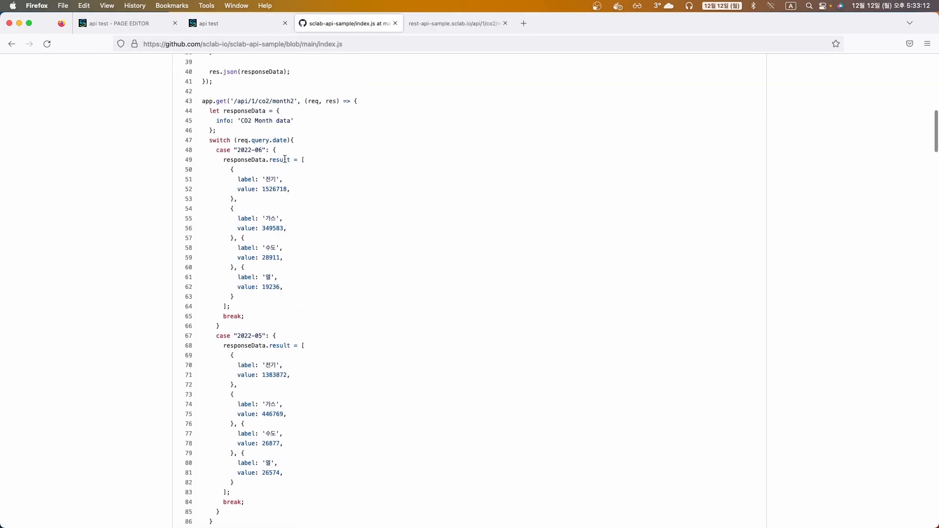
scroll(288, 155, down, 6)
scroll(291, 159, down, 5)
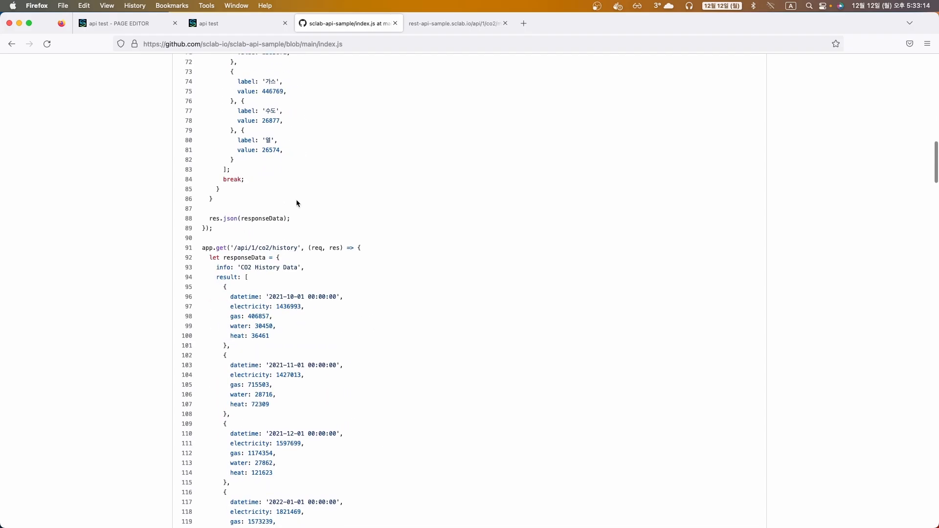
drag(235, 160, 297, 160)
click(296, 161)
scroll(296, 216, down, 2)
scroll(296, 217, down, 1)
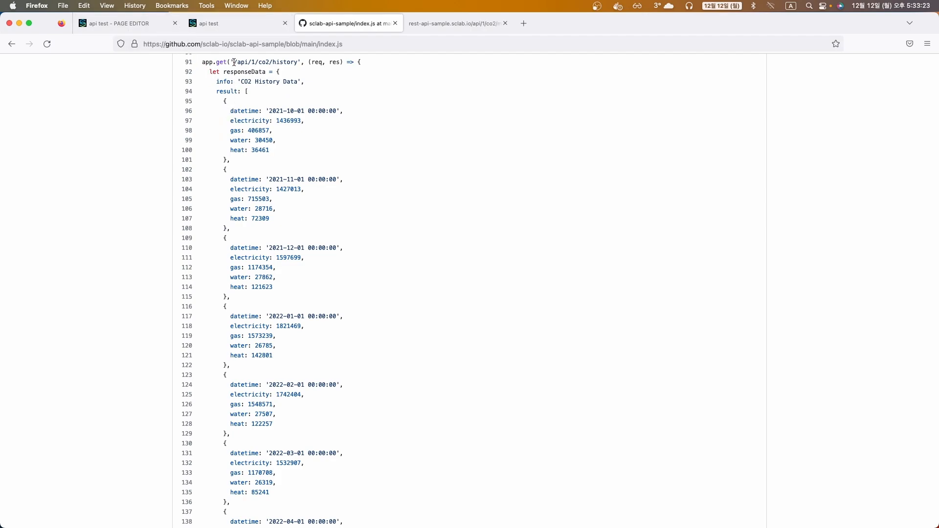
Add a new API data source to an empty area of the site's data editor
click(119, 24)
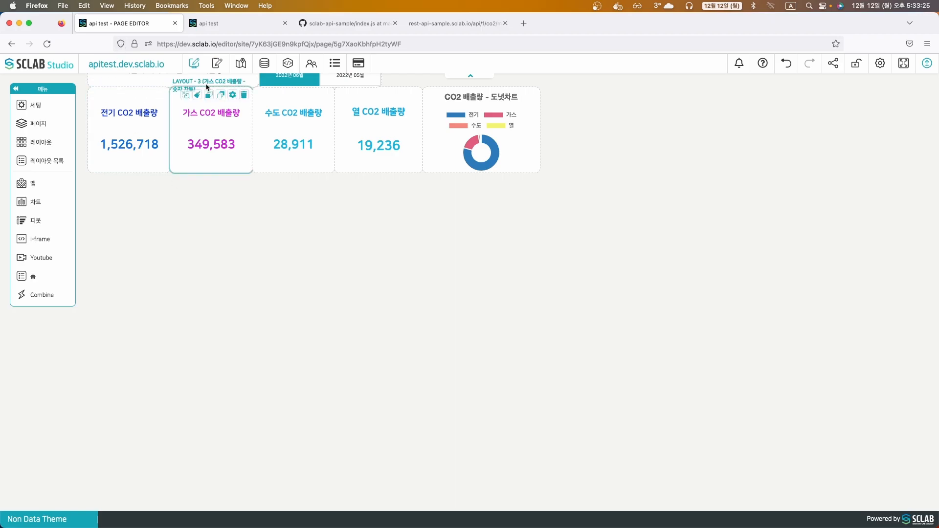
click(265, 62)
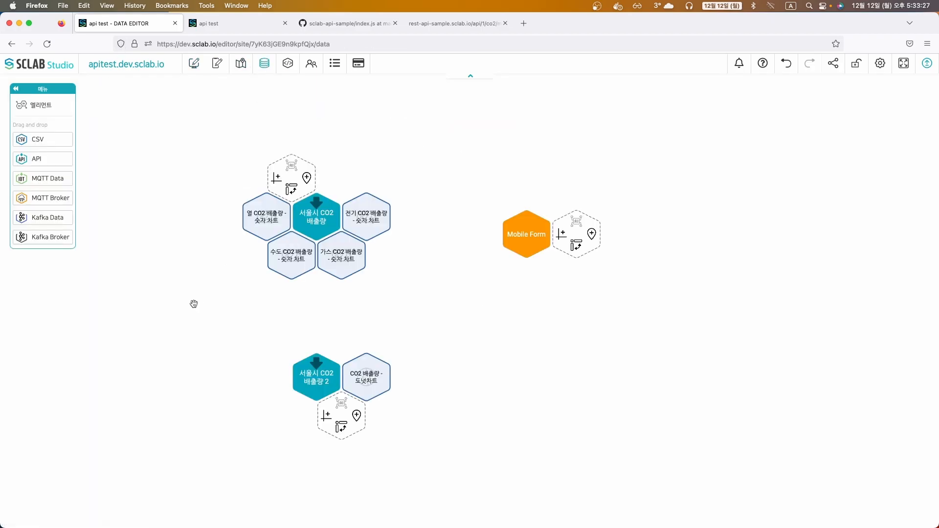
drag(252, 271, 197, 266)
drag(46, 155, 525, 322)
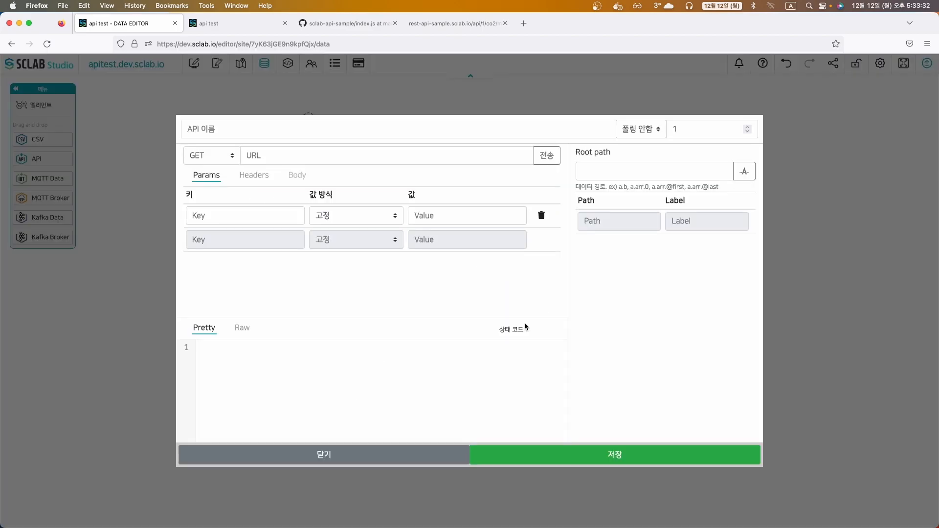
Fill the API name with the suggested name 서울시 CO2 배출량 2
click(235, 128)
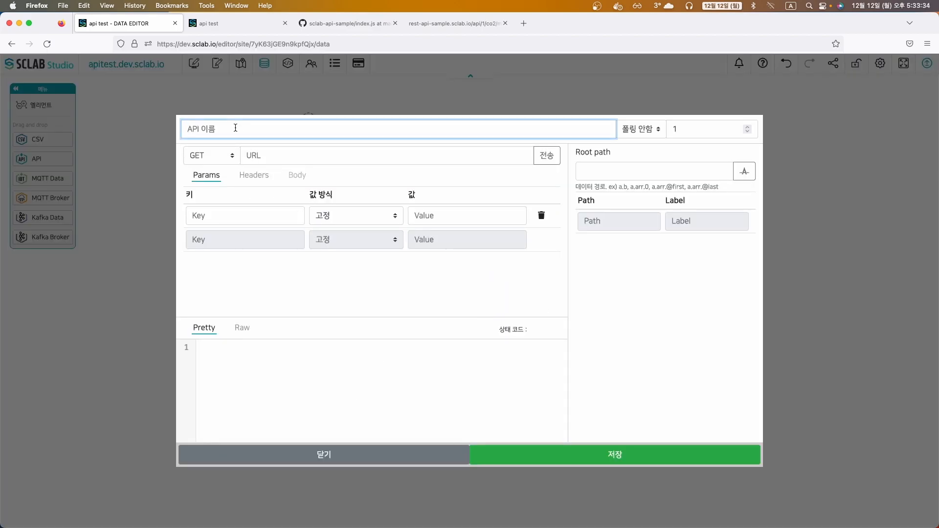
text(c)
key(BackSpace)
key(Caps_Lock)
text(채)
key(BackSpace)
key(BackSpace)
key(Caps_Lock)
text(CO2)
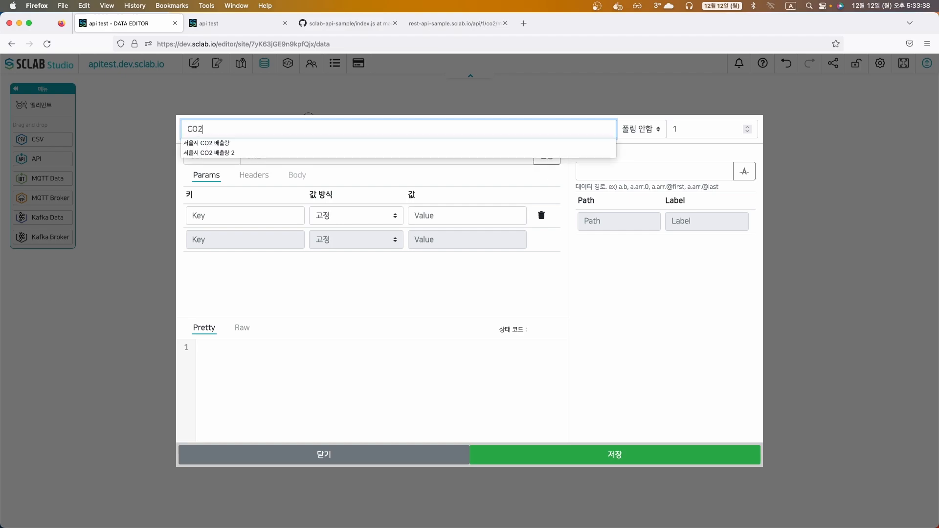
key(Down)
key(Down)
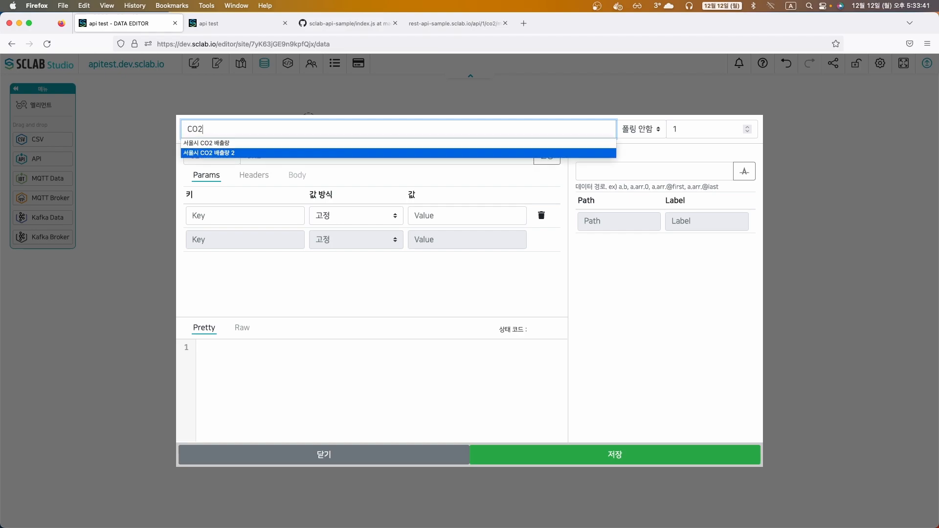
key(Return)
Change the API name to 서울시 CO2 배출 추이
key(BackSpace)
key(BackSpace)
key(BackSpace)
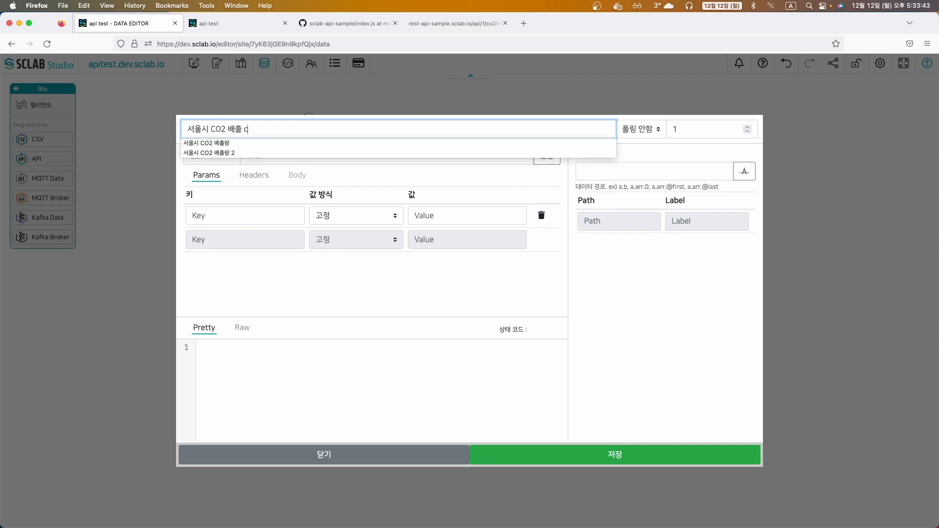
text(c)
key(BackSpace)
key(Caps_Lock)
text(ㅊ)
key(BackSpace)
text(이)
key(Caps_Lock)
click(243, 128)
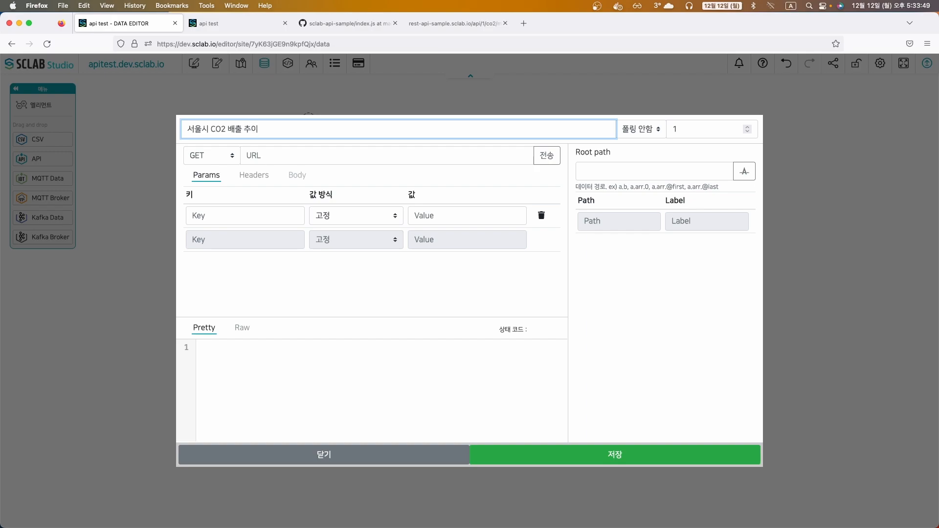
click(261, 154)
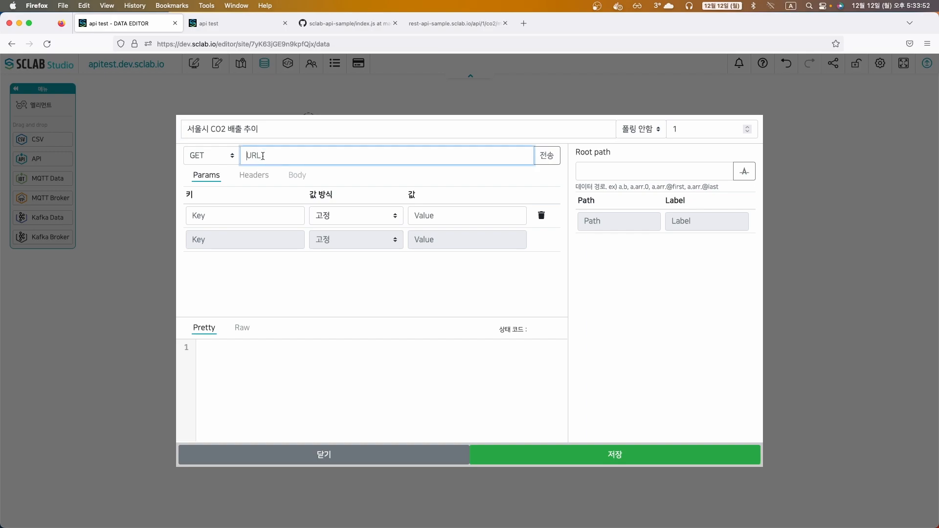
click(433, 26)
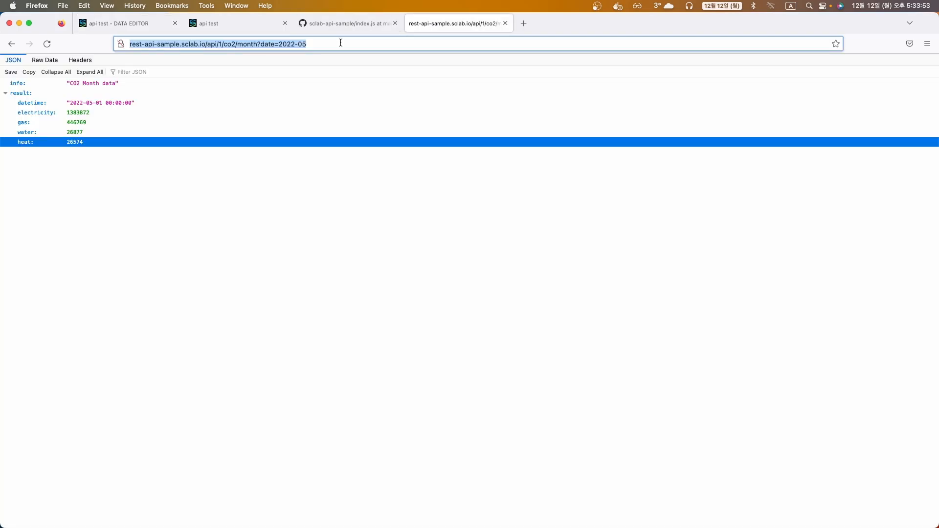
click(239, 45)
drag(239, 45, 88, 48)
key(super+c)
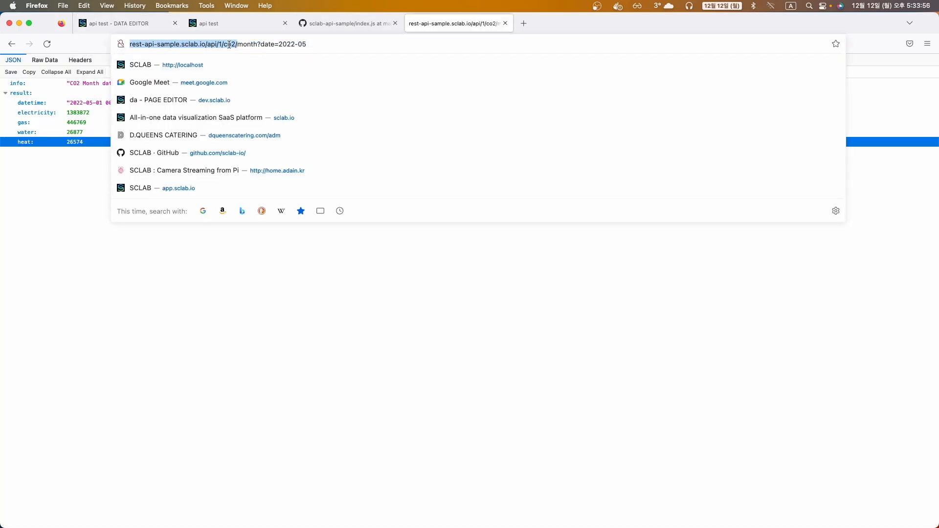
click(345, 26)
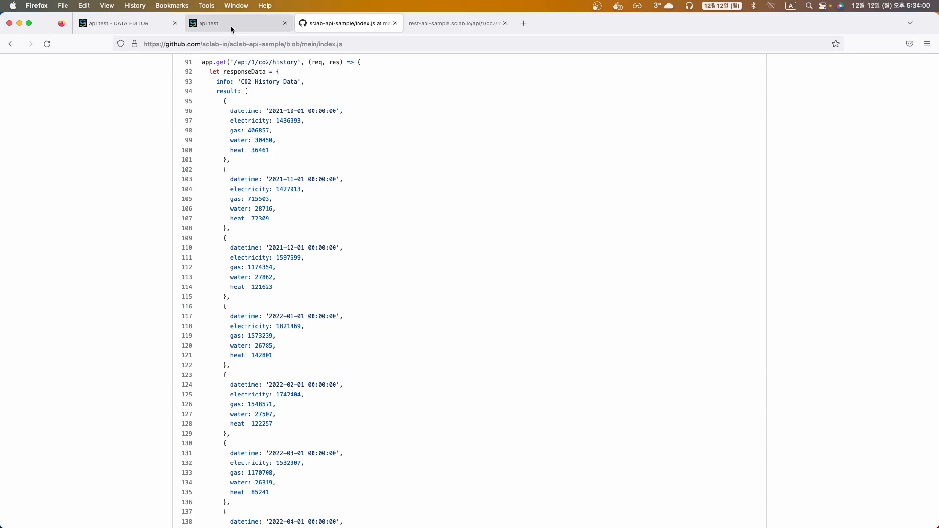
click(141, 25)
key(super+v)
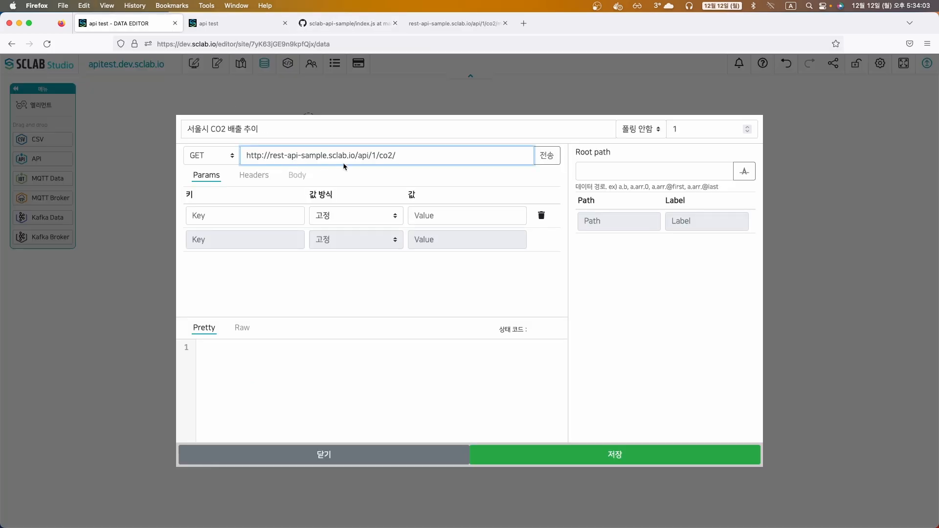
text(history)
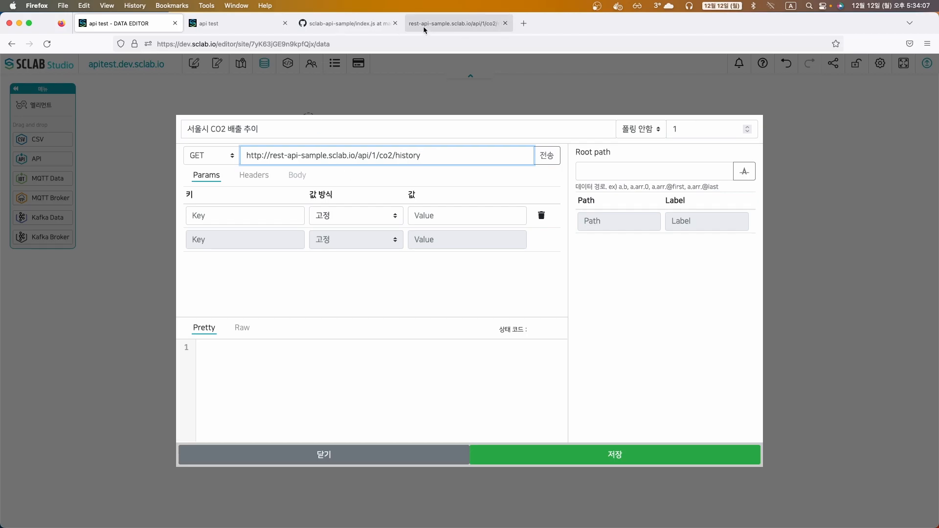
Review how the /api/1/co2/history handler builds and returns its response data in the GitHub index.js source
click(381, 27)
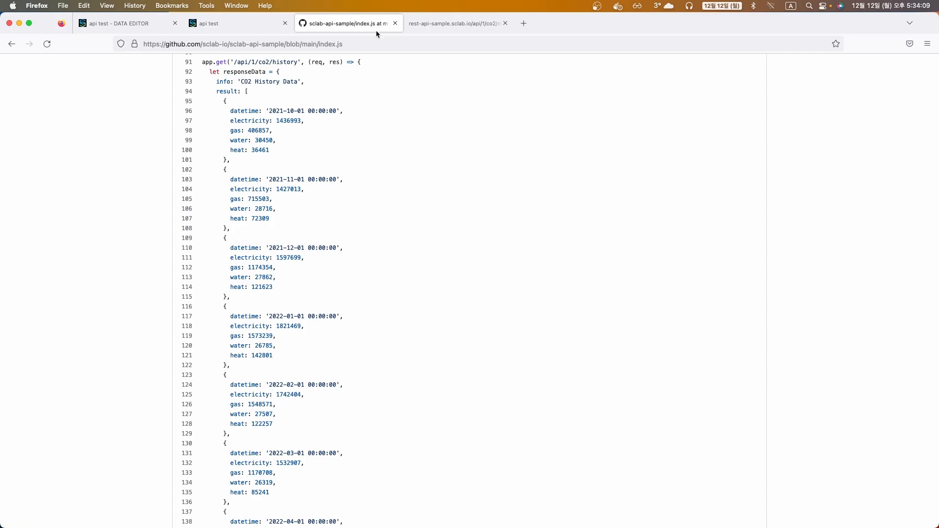
scroll(228, 147, down, 10)
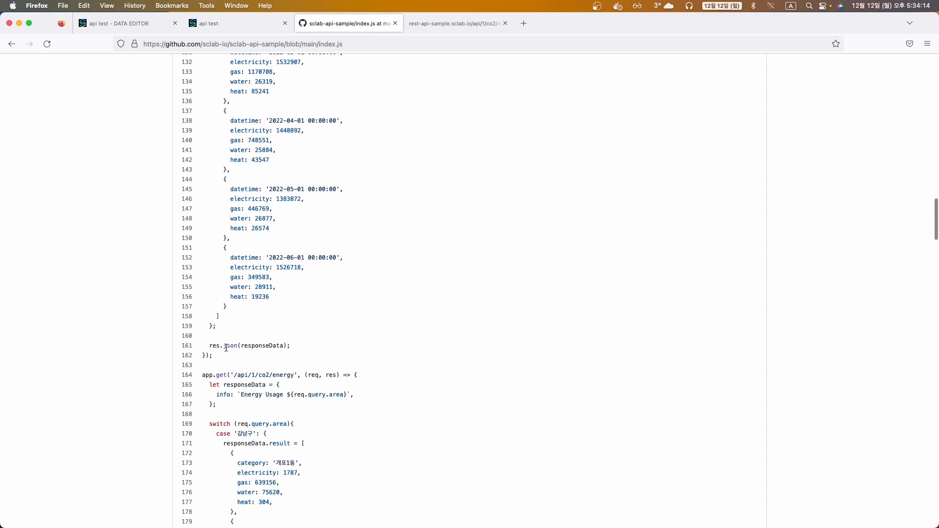
drag(211, 346, 290, 346)
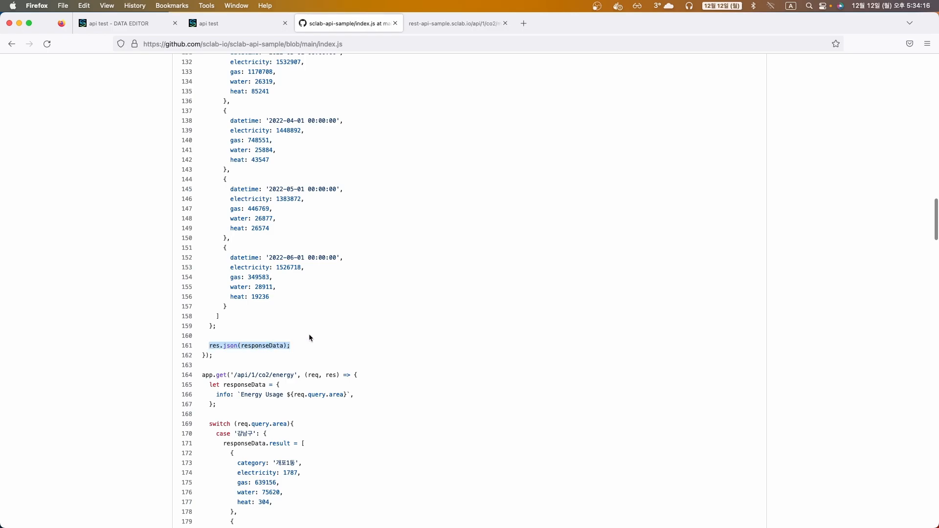
scroll(272, 254, up, 14)
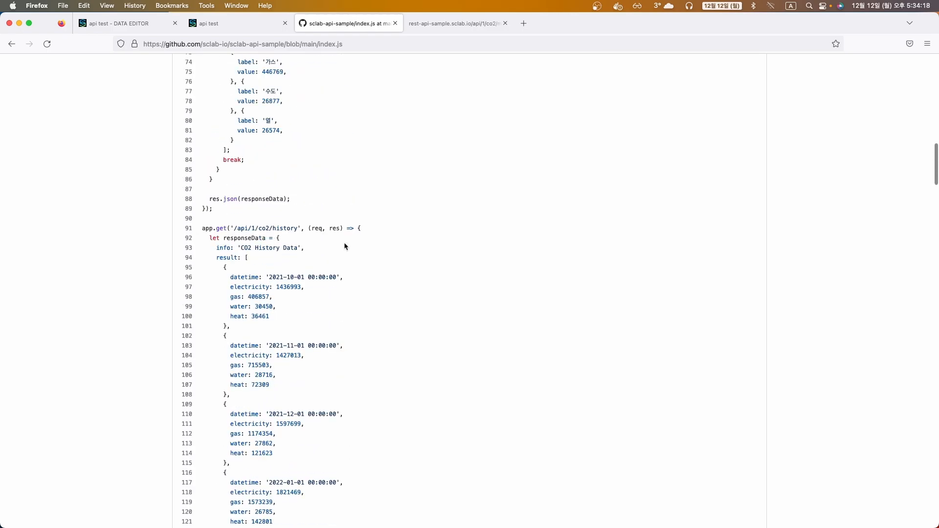
scroll(337, 299, down, 3)
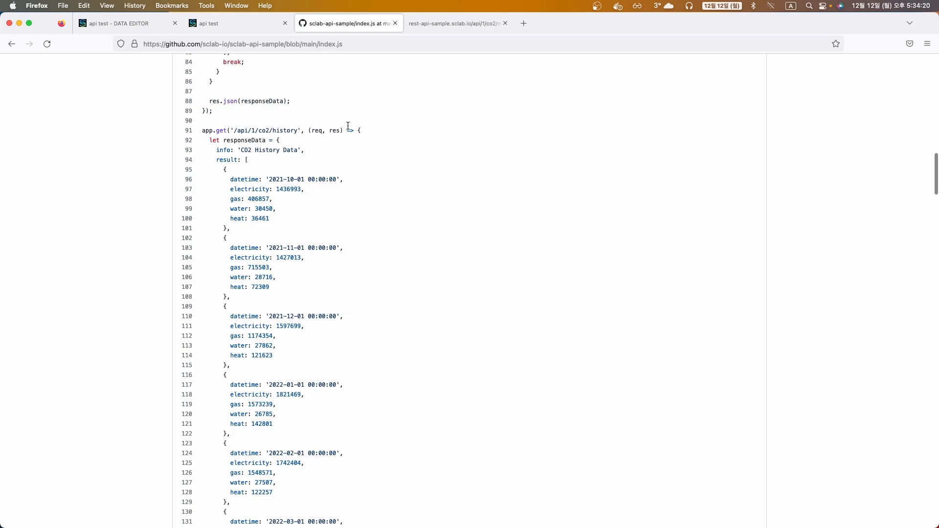
click(217, 20)
click(127, 23)
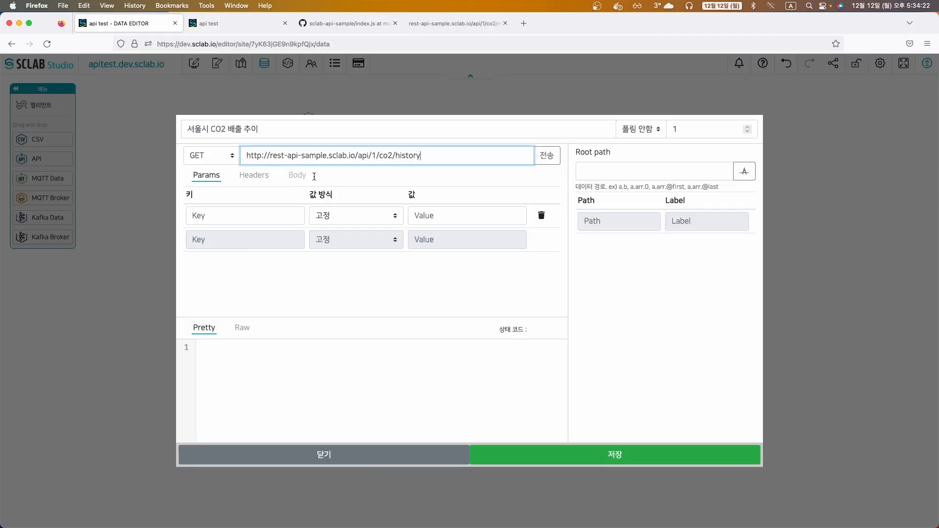
Send the GET request, set the root path to result, and extract the field paths under it
click(547, 156)
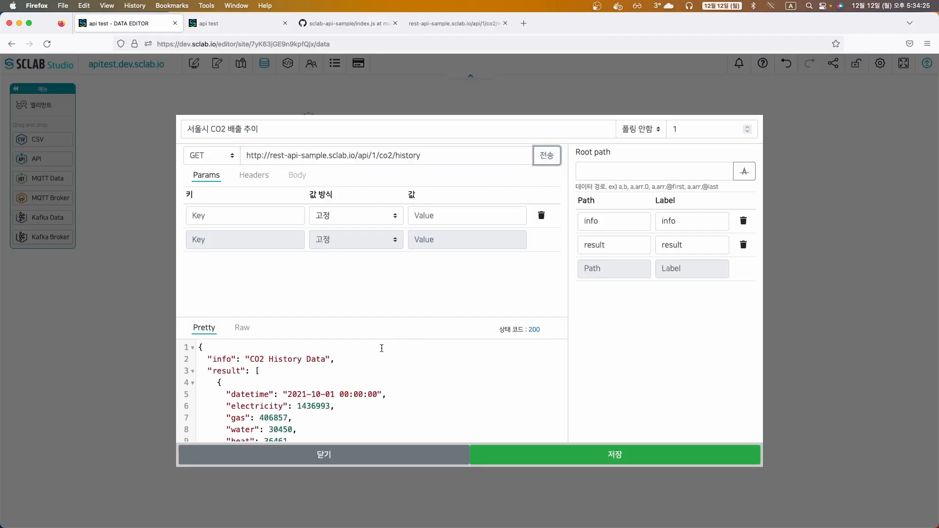
click(616, 245)
double_click(595, 244)
key(super+c)
click(629, 173)
key(super+v)
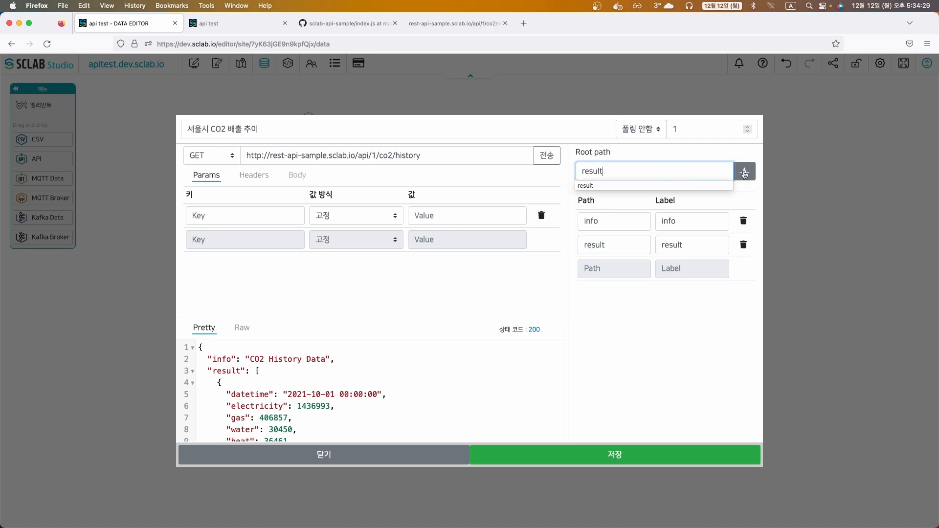
click(745, 171)
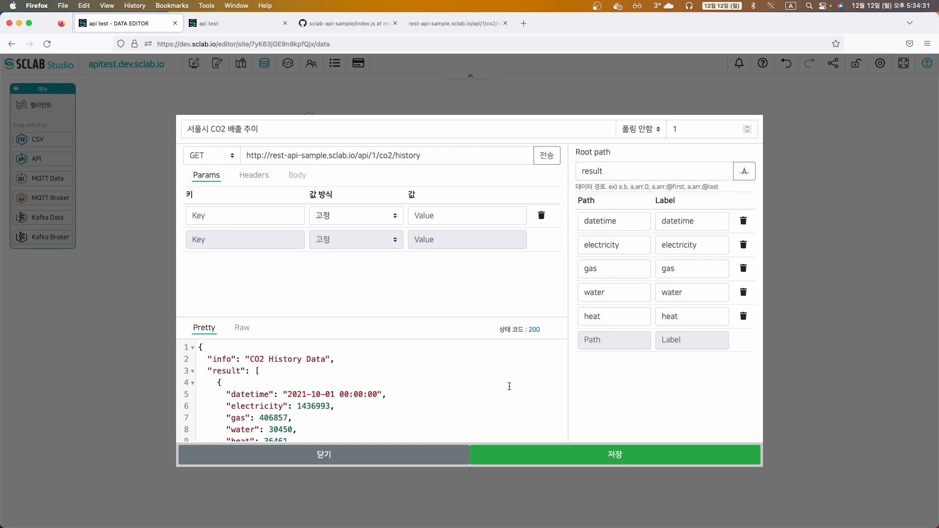
Label the electricity path 전기 and the gas path 가스
scroll(528, 383, down, 2)
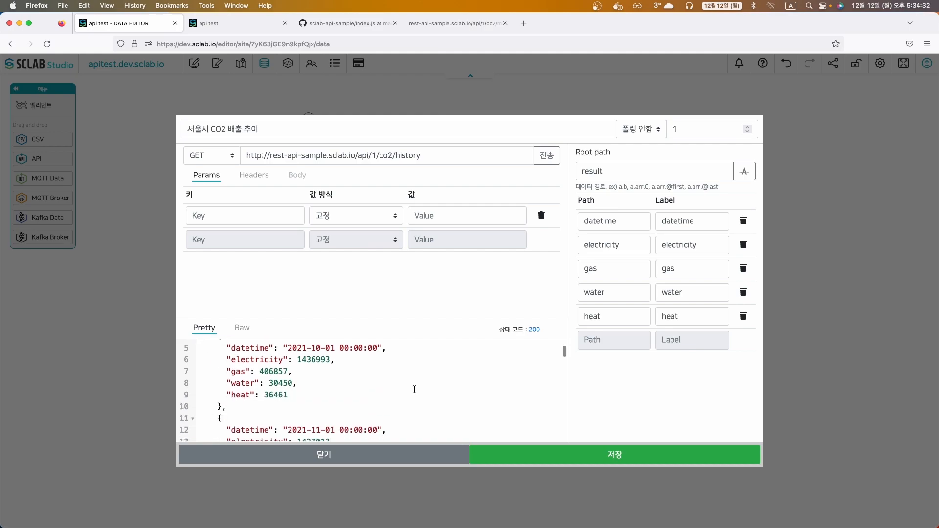
double_click(255, 361)
double_click(674, 244)
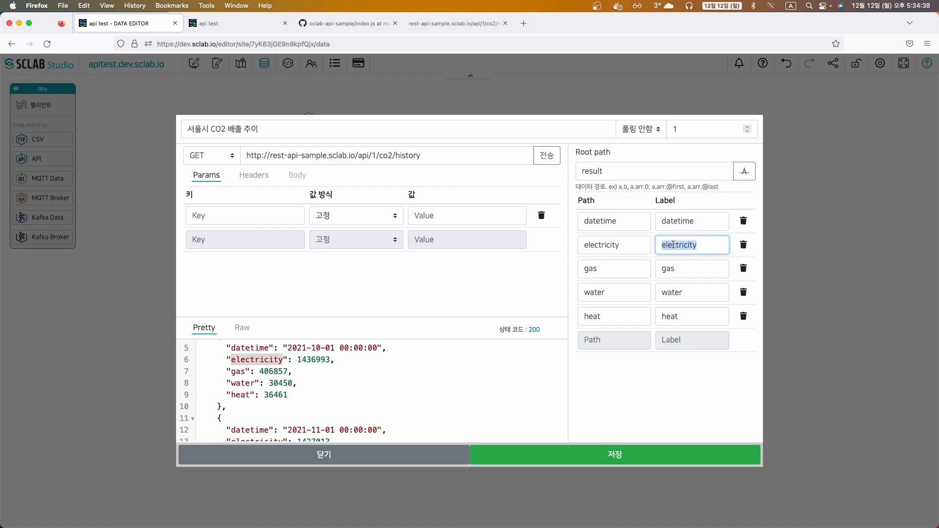
key(ctrl+space)
text(전기)
key(ctrl+space)
double_click(665, 270)
key(ctrl+space)
text(그)
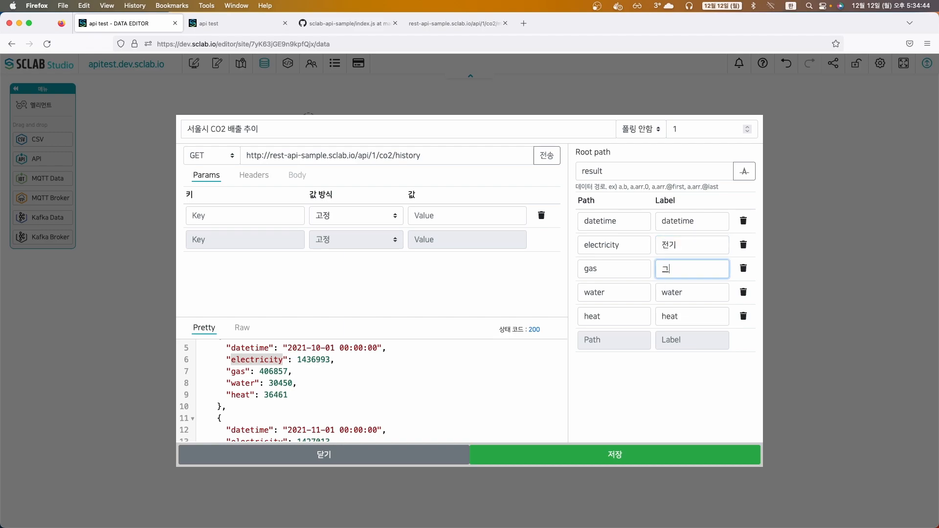
text(스)
key(ctrl+space)
Label the water path 수도 and the heat path 열, and save the API data source
double_click(668, 290)
key(ctrl+space)
text(숟)
text(도)
key(ctrl+space)
double_click(669, 318)
key(ctrl+space)
text(으)
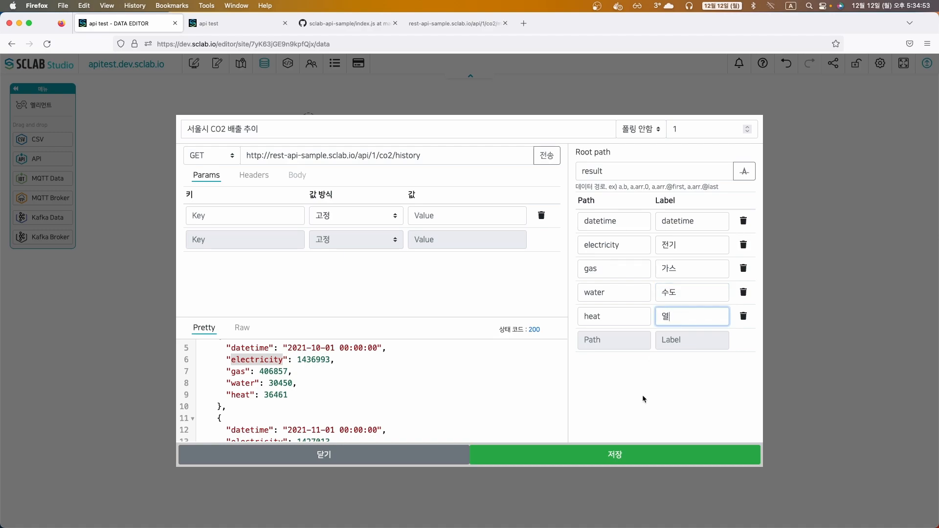
click(581, 457)
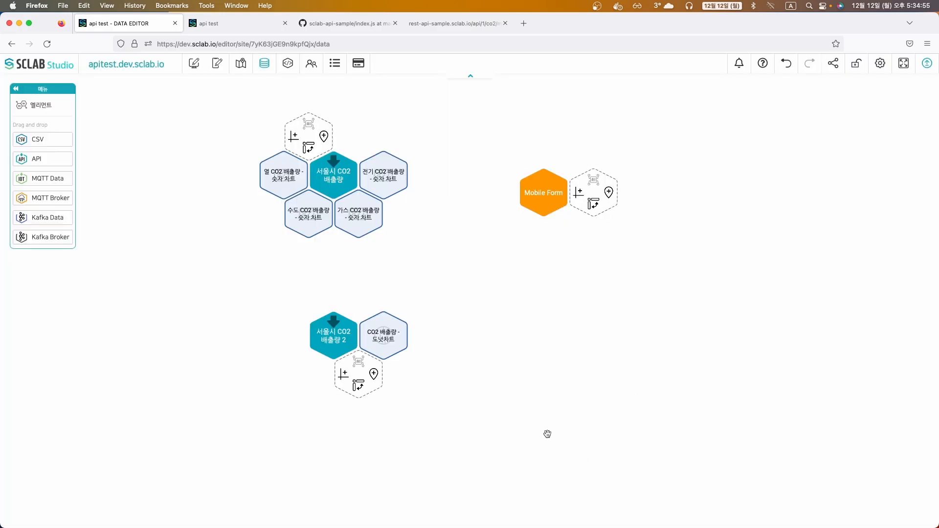
Start a new Line Chart (white version) from the 서울시 CO2 배출 추이 data source
mouse_move(526, 326)
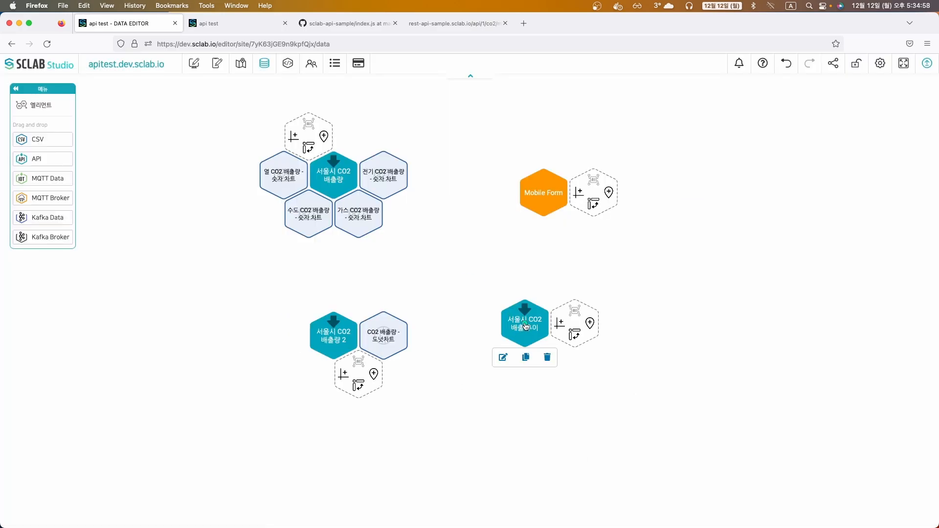
click(567, 343)
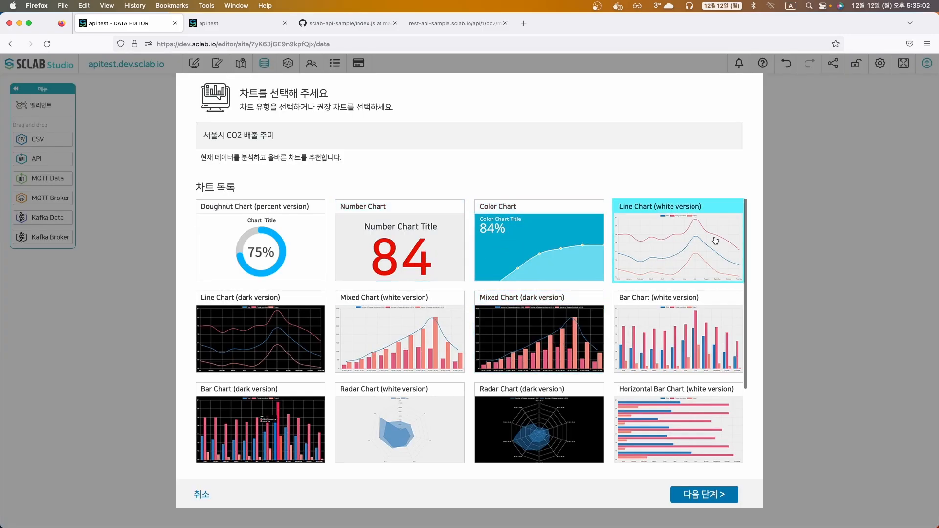
click(699, 496)
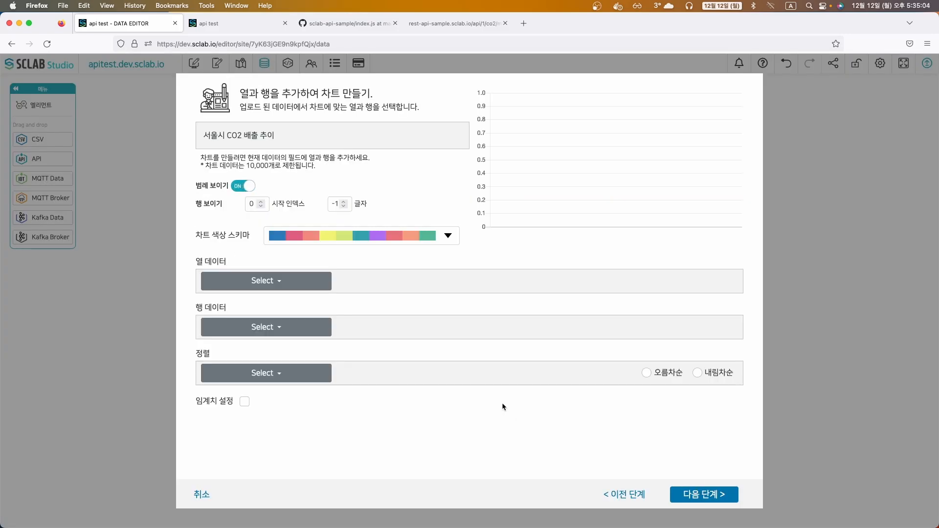
Add 전기, 가스, 수도 and 열 as the chart's column data and datetime as its row data
click(260, 292)
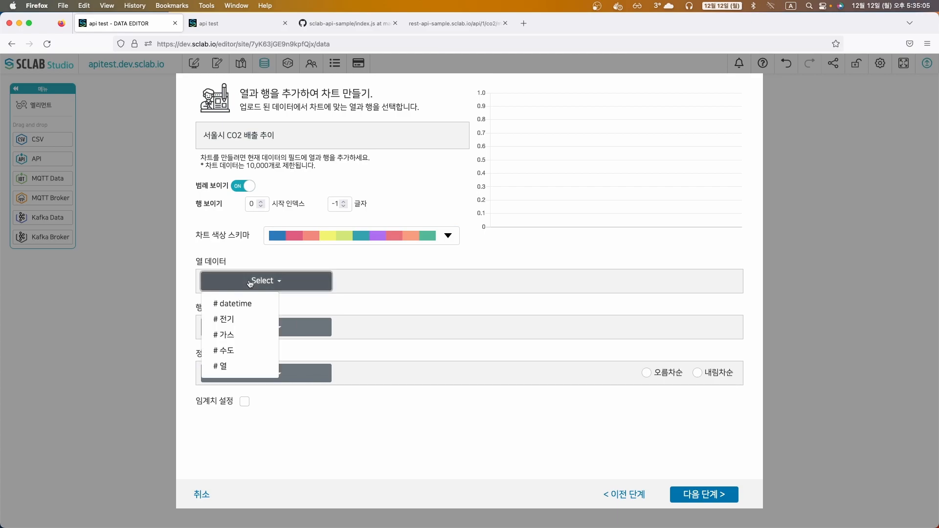
click(238, 321)
click(370, 287)
click(365, 336)
click(504, 292)
click(503, 349)
click(641, 281)
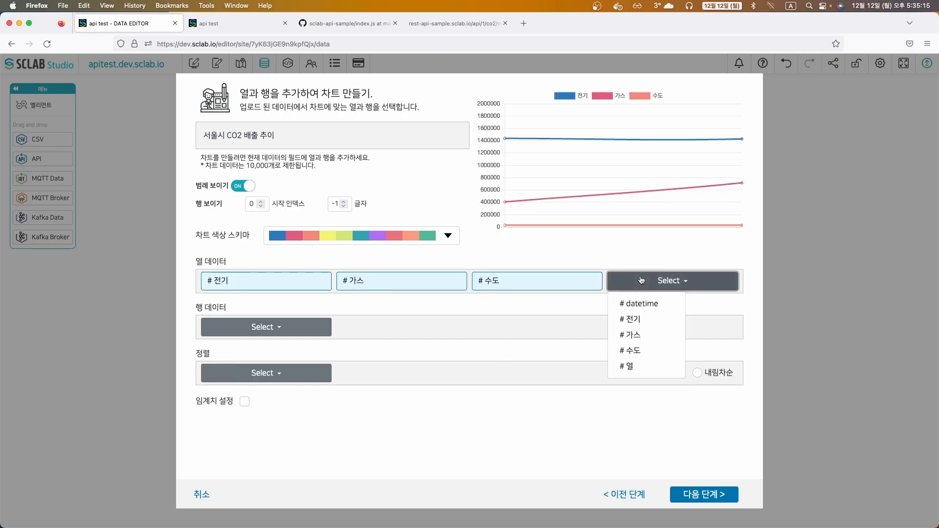
click(631, 367)
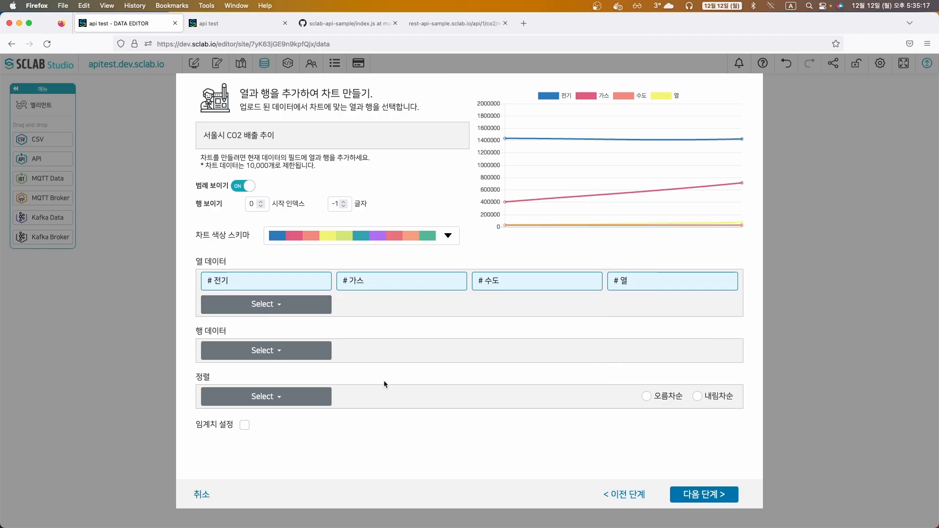
click(264, 350)
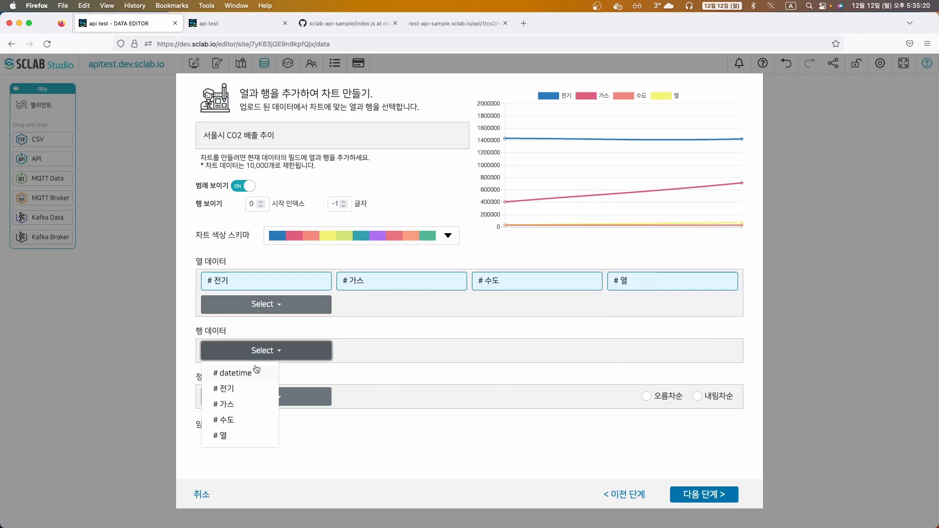
click(247, 370)
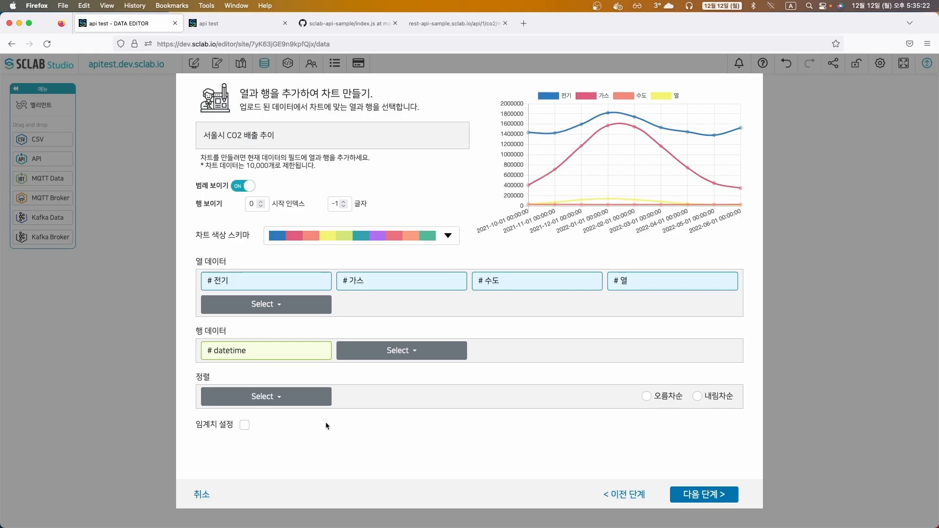
Change the line chart's color scheme to the last palette, running from magenta and purple through green and orange to brown
click(709, 497)
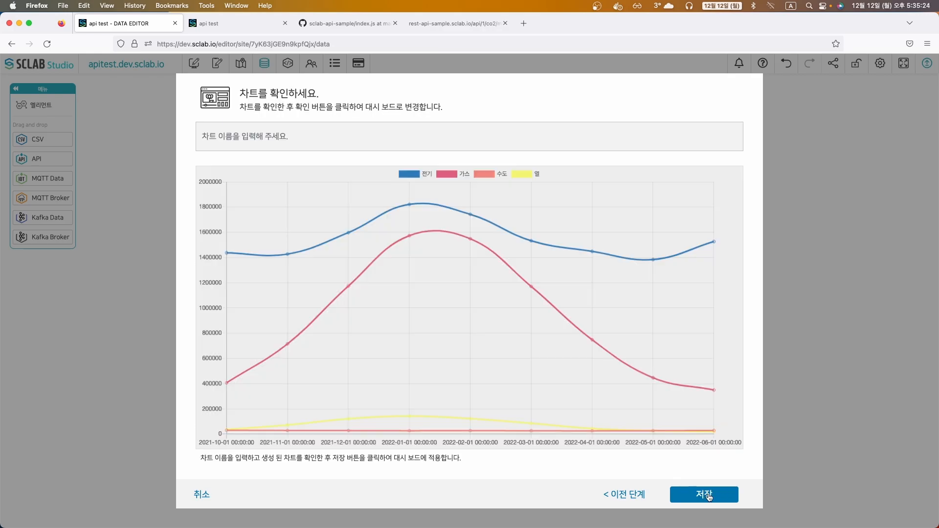
click(631, 496)
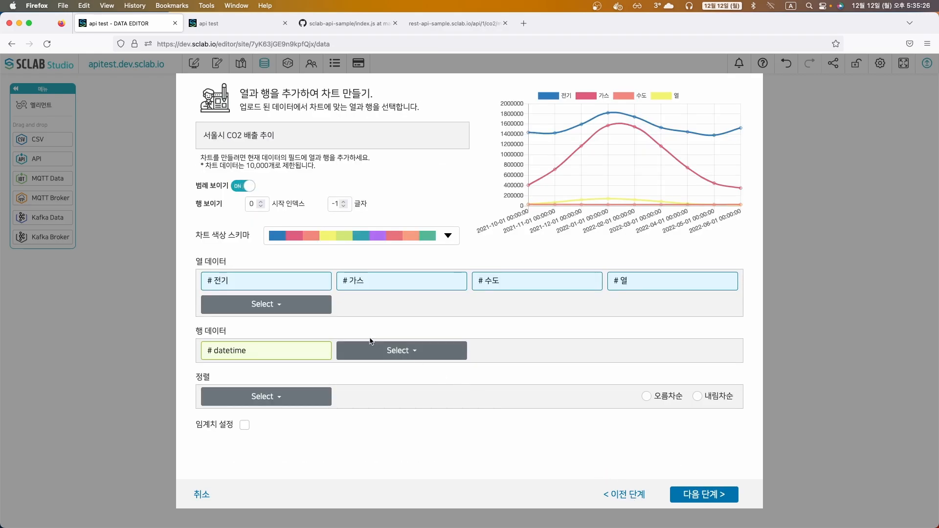
click(414, 239)
scroll(384, 297, down, 4)
scroll(371, 301, down, 1)
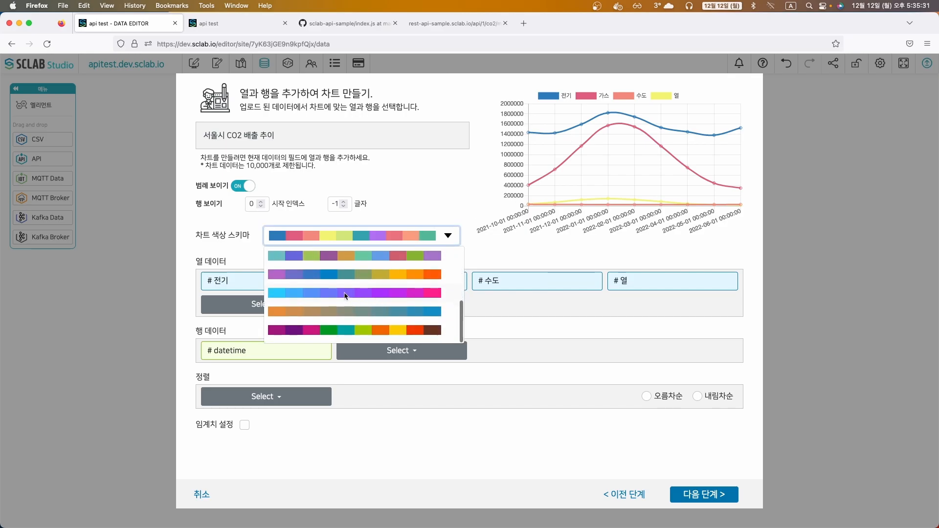
click(344, 293)
click(388, 239)
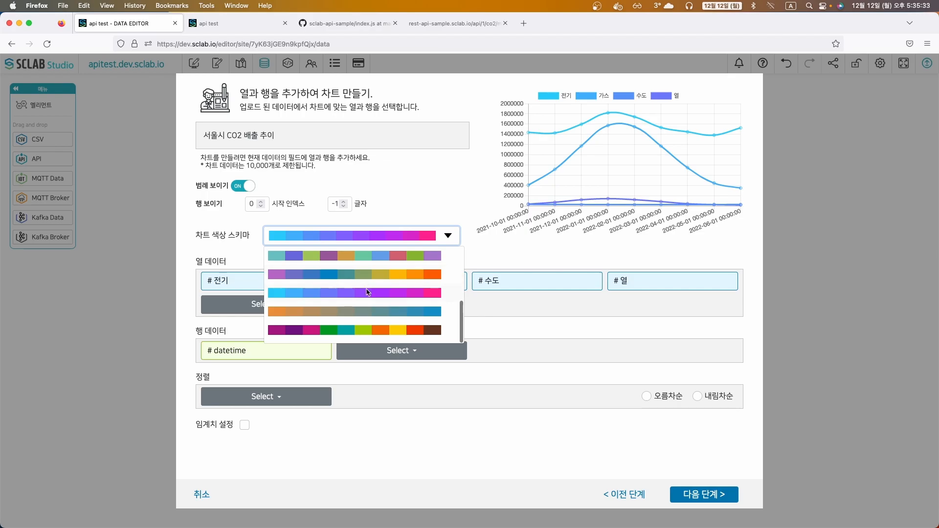
click(353, 331)
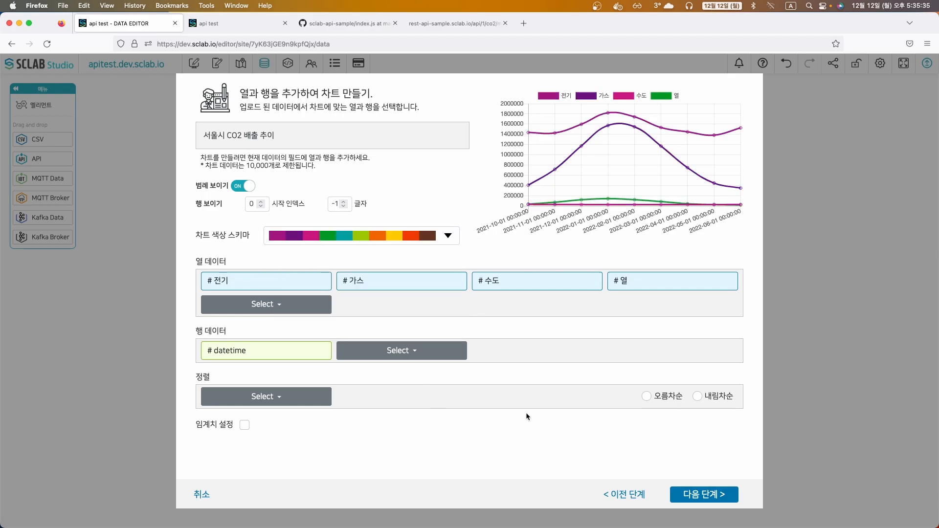
Name the chart CO2 배출량 추이 - 라인차트 and save it
click(686, 493)
click(267, 133)
text(ㅊ)
key(BackSpace)
text(CO2)
key(ctrl+space)
text(배추ㄹ랴ㅇ 추이 - 라인차트)
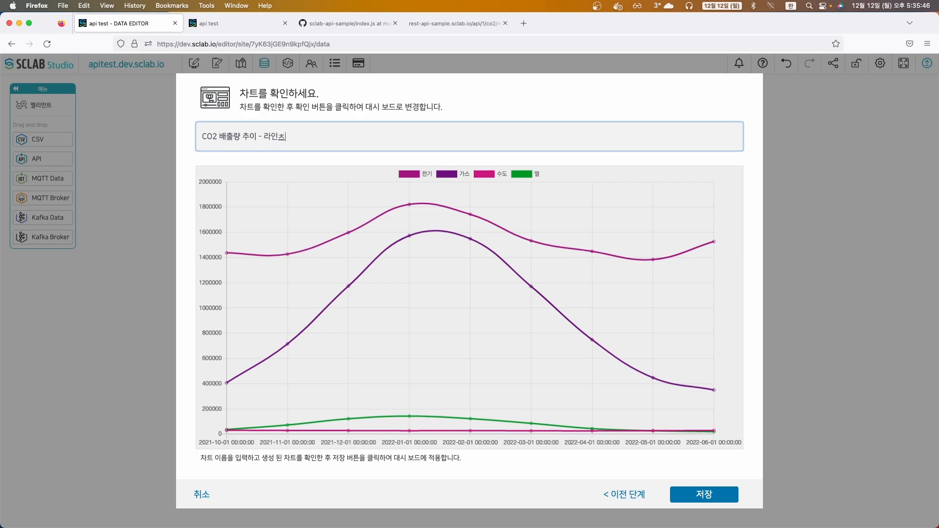
key(ctrl+space)
click(678, 502)
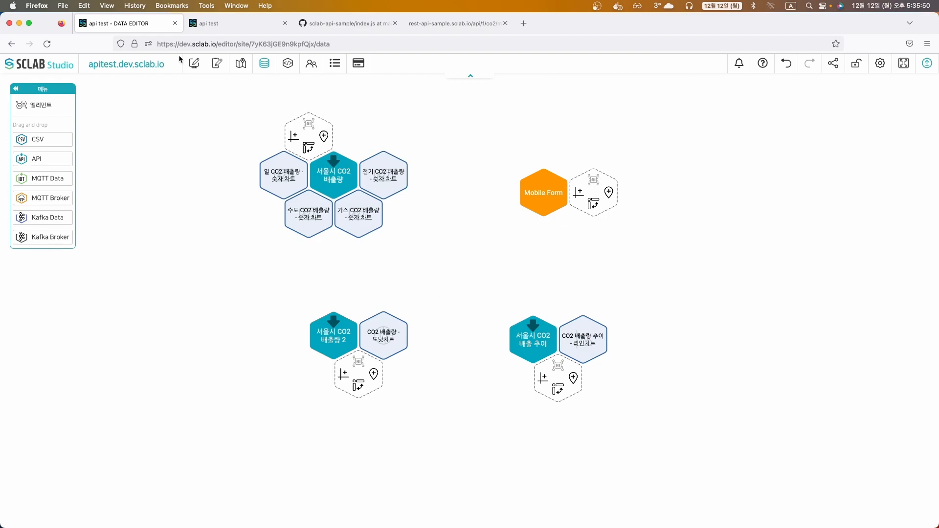
Draw a new empty layout on the dashboard page beside the CO2 배출량 doughnut chart, matching its height
click(194, 63)
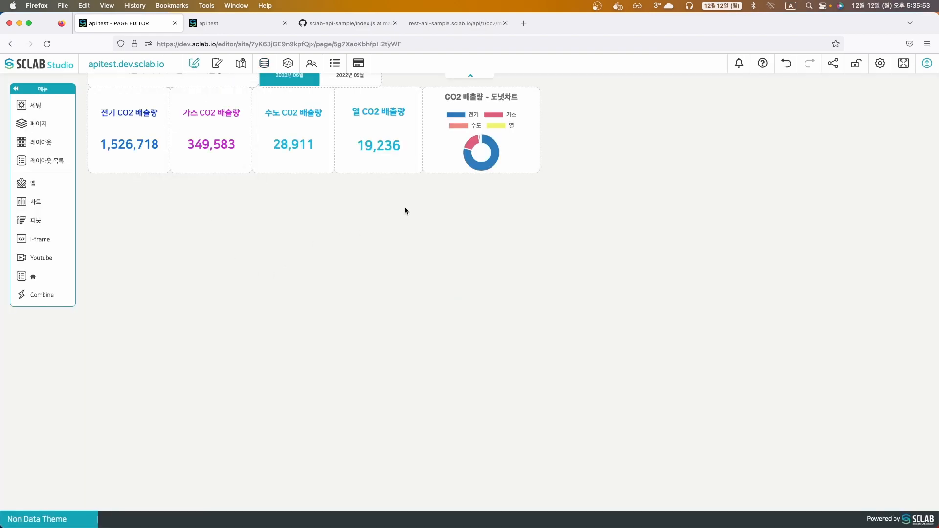
click(470, 77)
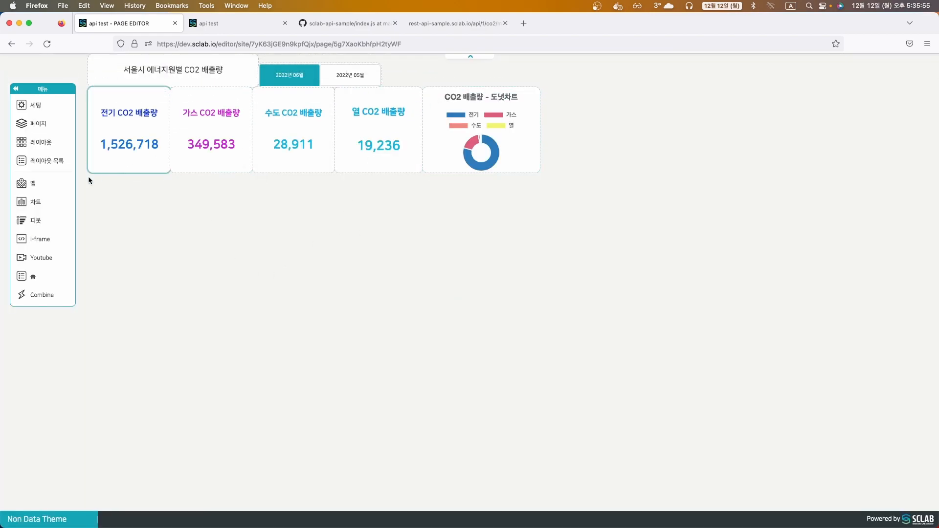
click(39, 142)
drag(546, 91, 731, 170)
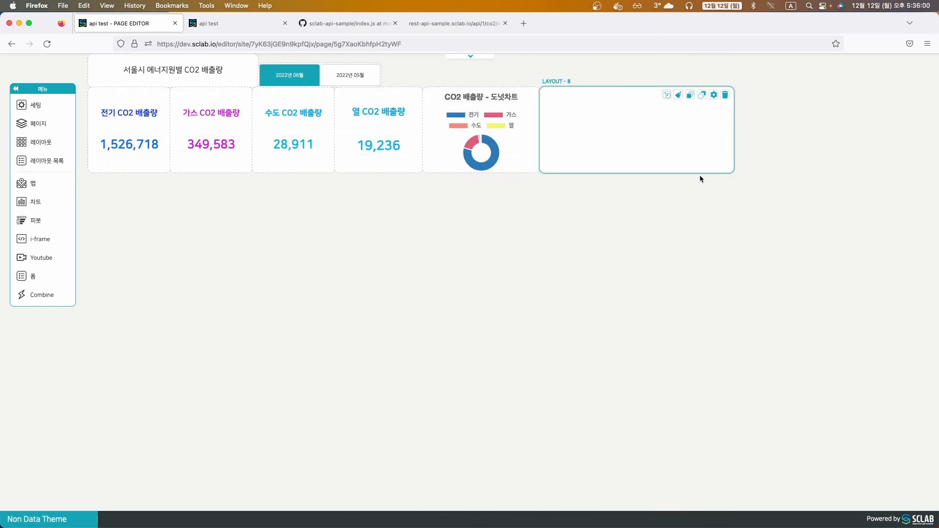
Place the CO2 배출량 추이 - 라인차트 in the new layout and extend the layout up to the top of the page
click(36, 202)
drag(164, 121, 623, 137)
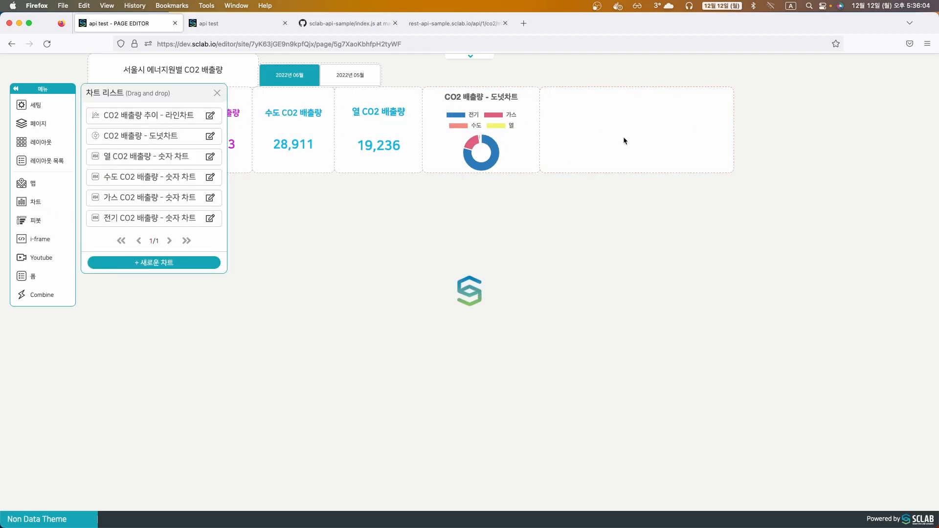
click(216, 93)
click(668, 95)
mouse_move(546, 57)
mouse_down()
mouse_move(724, 147)
mouse_move(732, 171)
mouse_up()
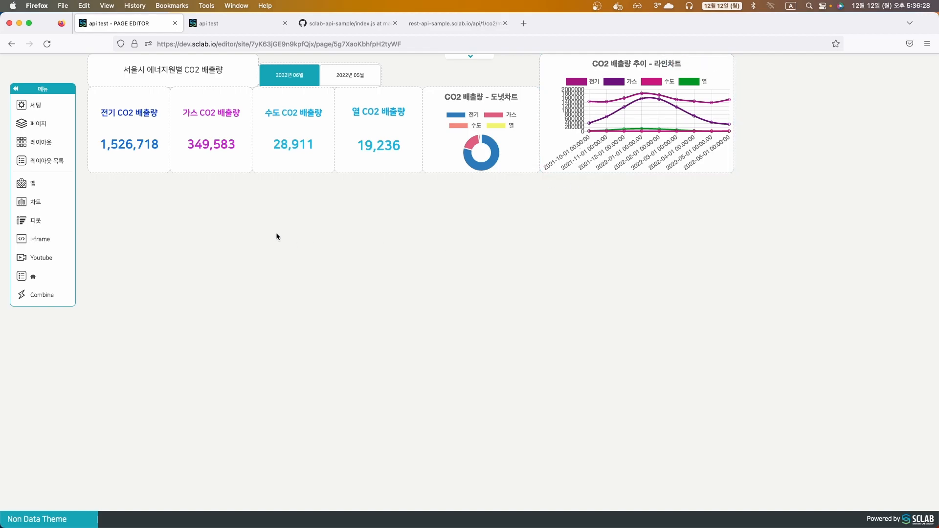
Reopen the CO2 배출량 추이 - 라인차트 from the data editor and proceed to its column and row settings
click(468, 57)
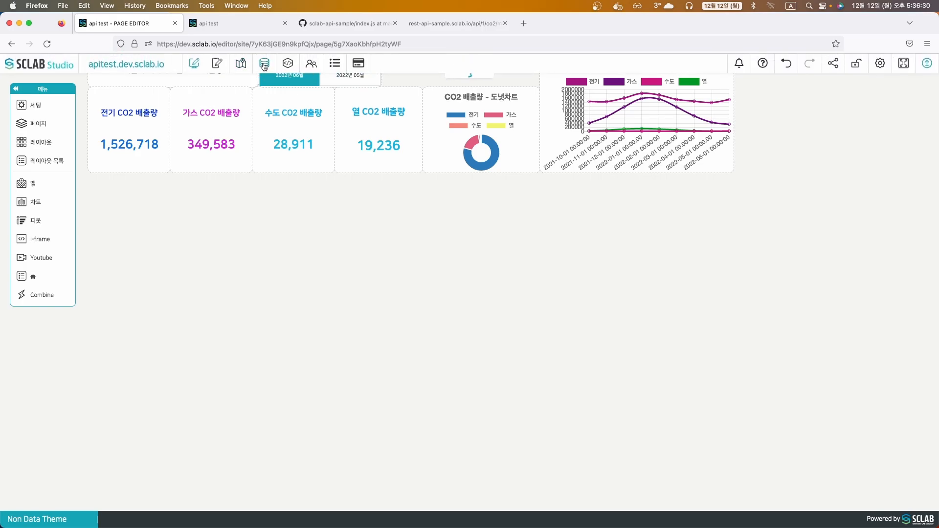
click(264, 63)
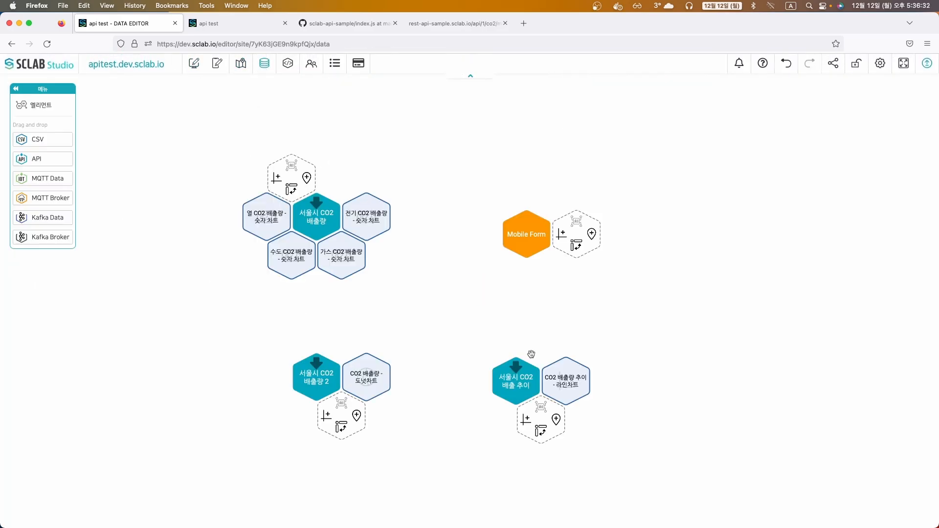
mouse_move(560, 389)
click(555, 416)
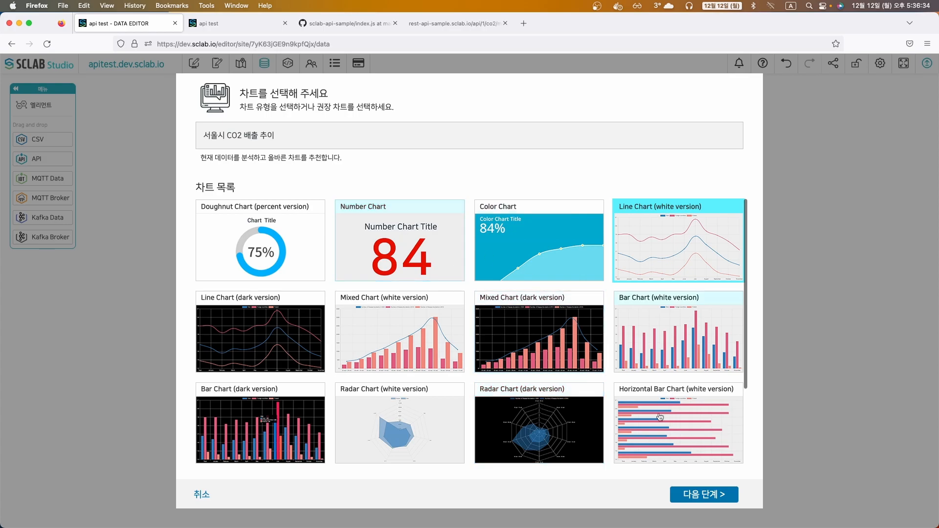
click(768, 496)
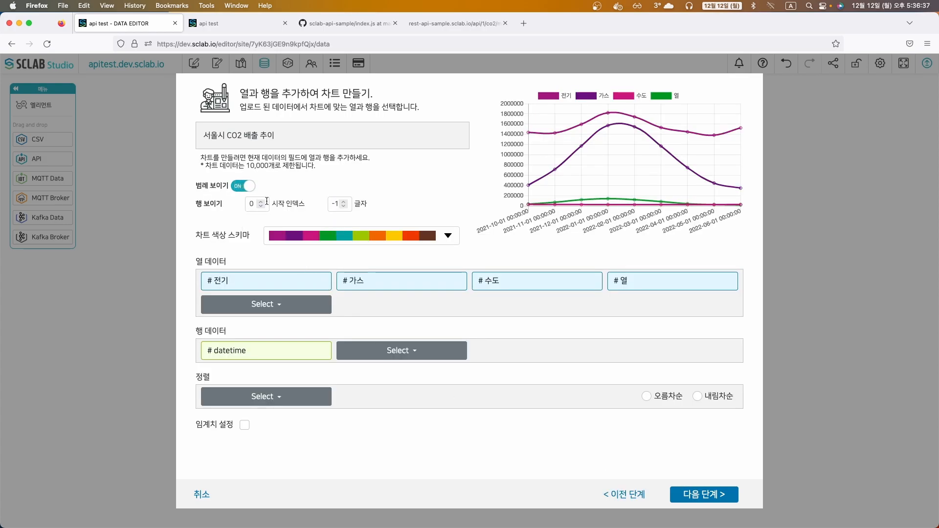
Limit the line chart's row labels to 7 characters and save the chart
click(343, 202)
click(343, 201)
click(343, 202)
click(342, 202)
click(342, 202)
click(342, 202)
click(342, 201)
click(343, 201)
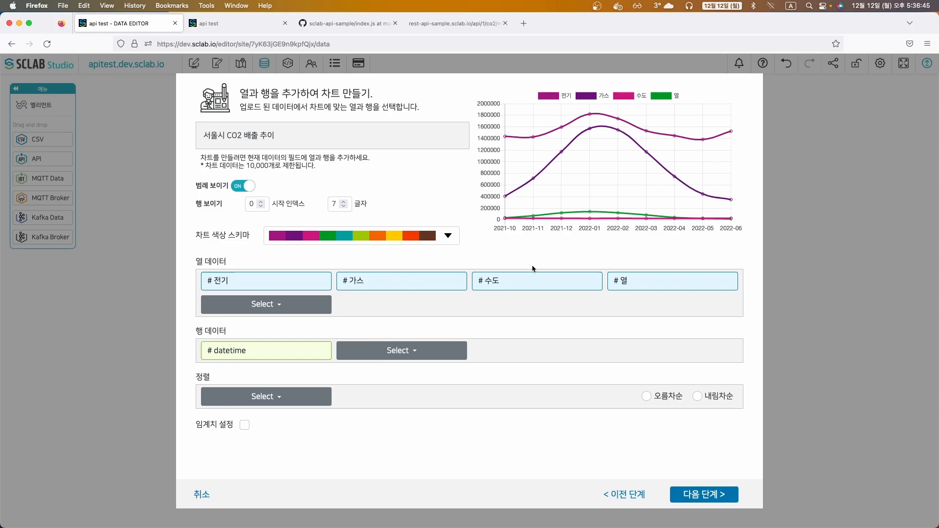
click(691, 492)
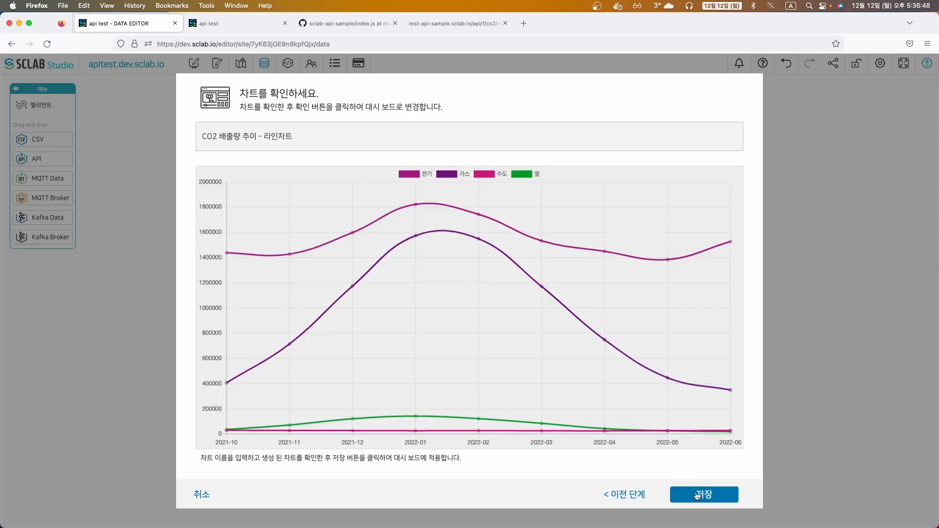
click(698, 494)
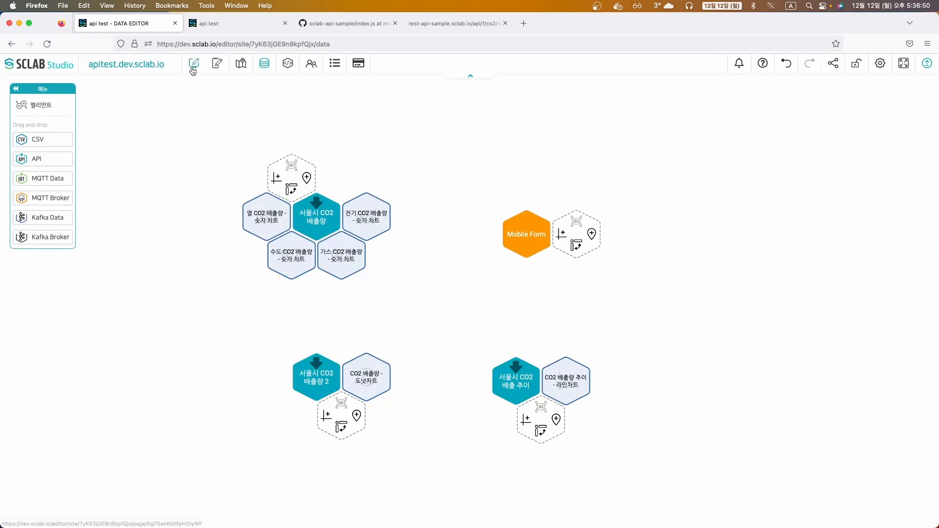
On the dashboard page, widen the line chart's layout to the page's far edge
click(193, 71)
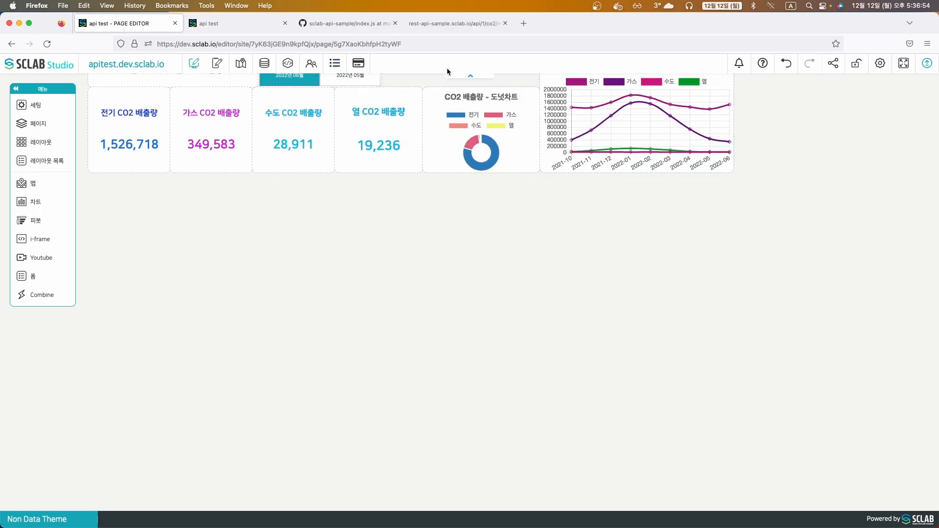
click(470, 77)
mouse_move(669, 65)
mouse_down()
mouse_move(546, 58)
mouse_move(796, 167)
mouse_move(936, 169)
mouse_up()
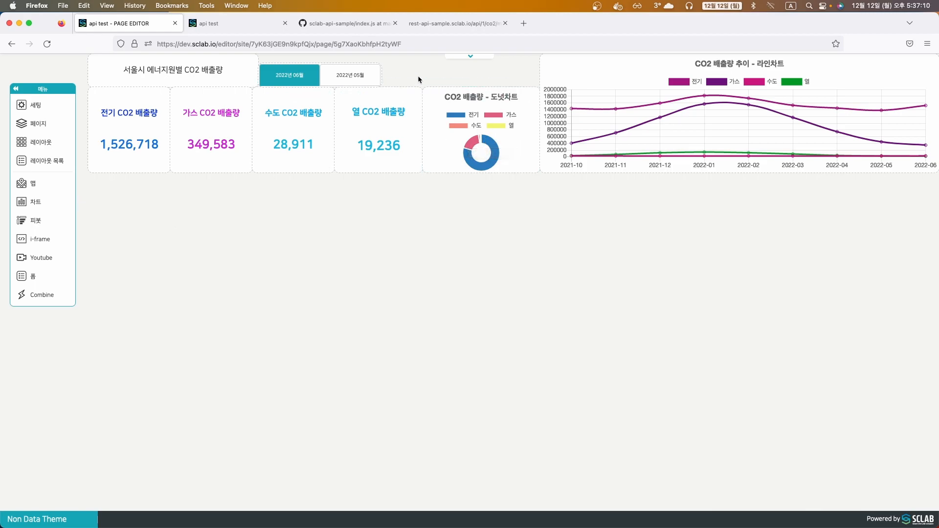
Publish the updated dashboard site
click(462, 57)
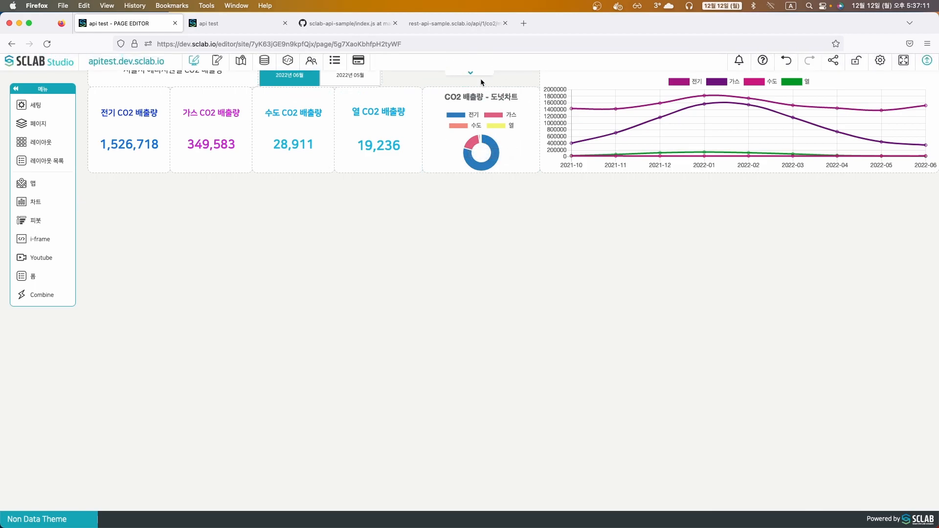
click(926, 63)
click(421, 328)
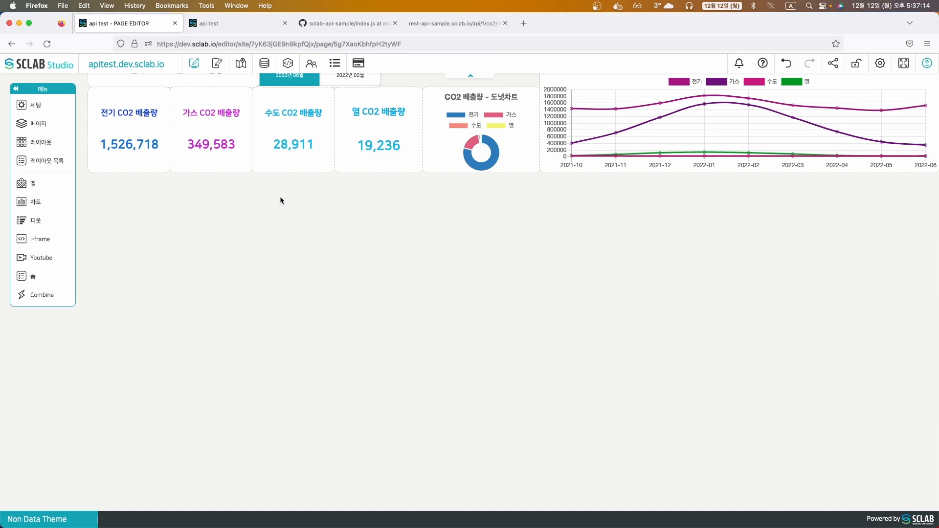
Check the published dashboard by switching the month to 2022년 05월 and back to 2022년 06월
click(226, 23)
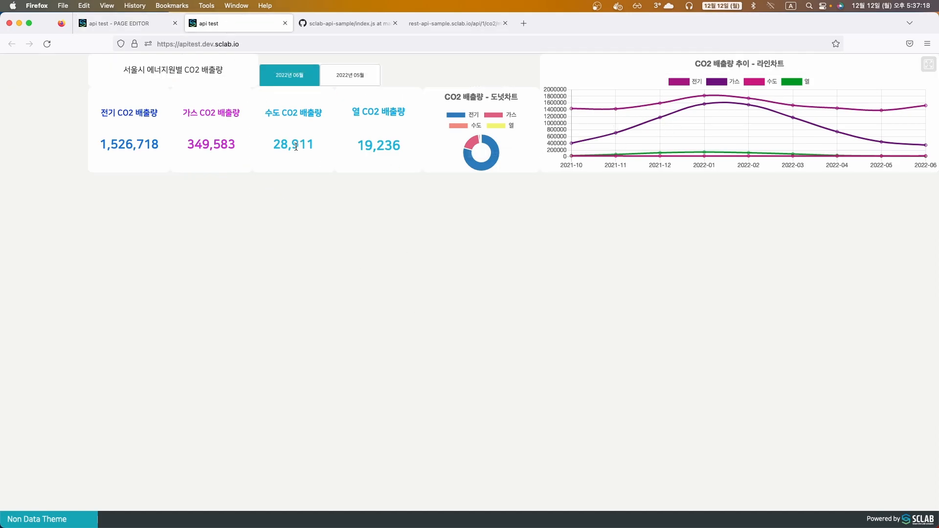
click(351, 77)
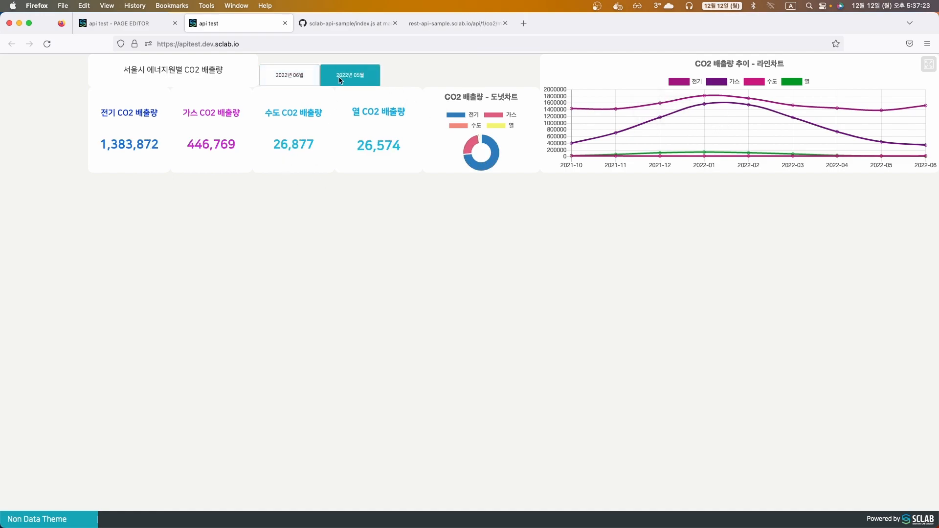
click(287, 78)
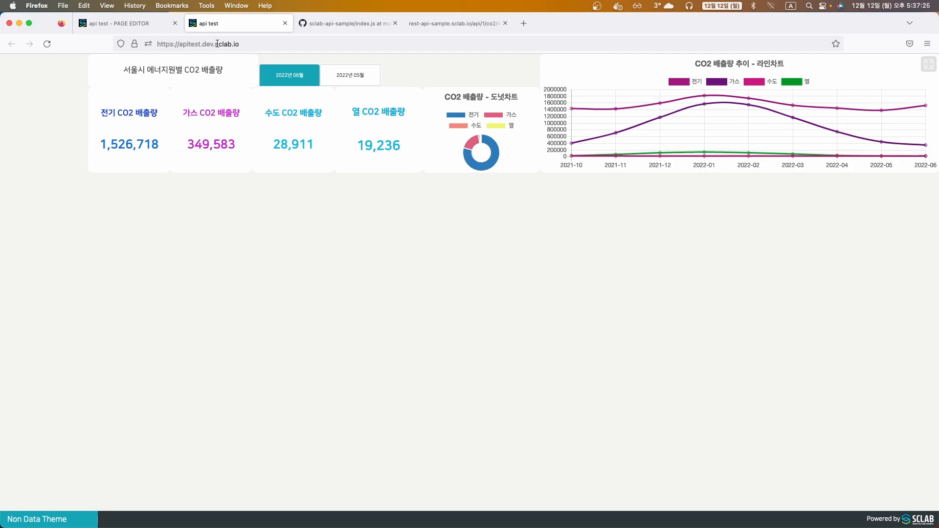
Examine the /api/1/co2/energy endpoint in the GitHub index.js, including its area query parameter and the 강남구 case
click(352, 25)
scroll(266, 129, down, 15)
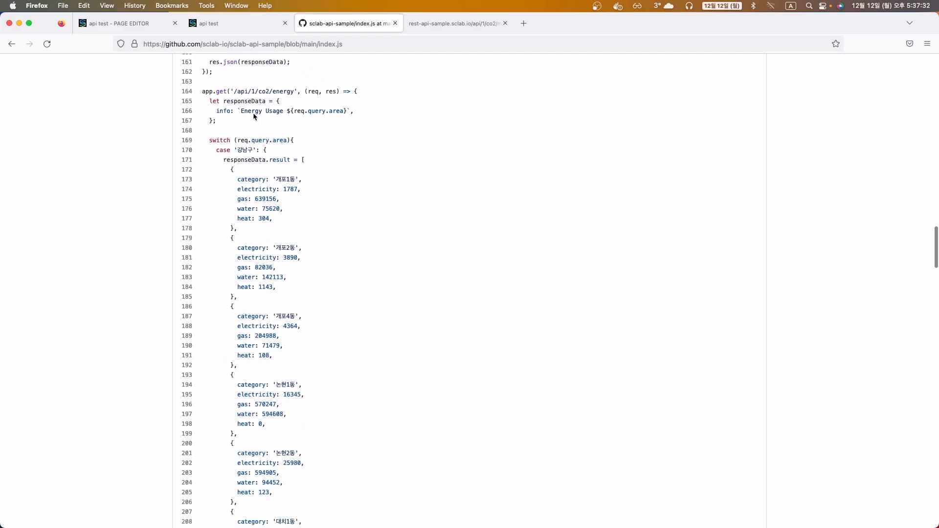
drag(234, 93, 292, 98)
click(331, 192)
scroll(303, 171, down, 1)
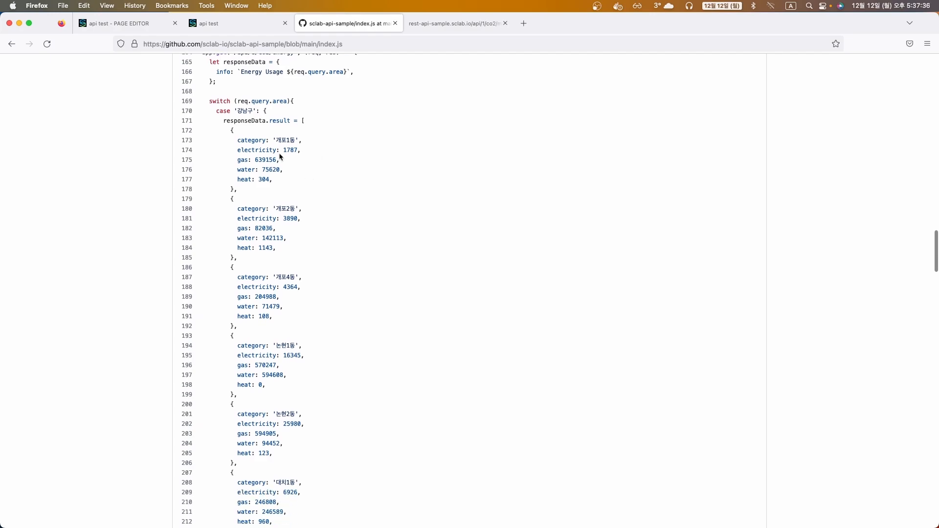
double_click(239, 113)
double_click(282, 100)
click(247, 107)
double_click(278, 100)
double_click(244, 111)
click(278, 101)
Look at the endpoint's 노원구 case and return to the beginning of the index.js source
scroll(322, 167, down, 20)
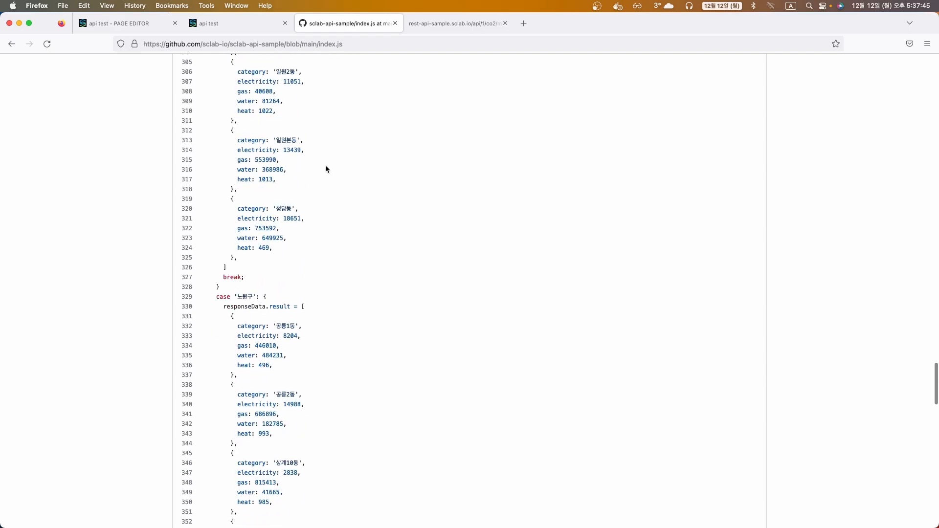
double_click(245, 297)
scroll(342, 262, up, 5)
scroll(361, 258, up, 20)
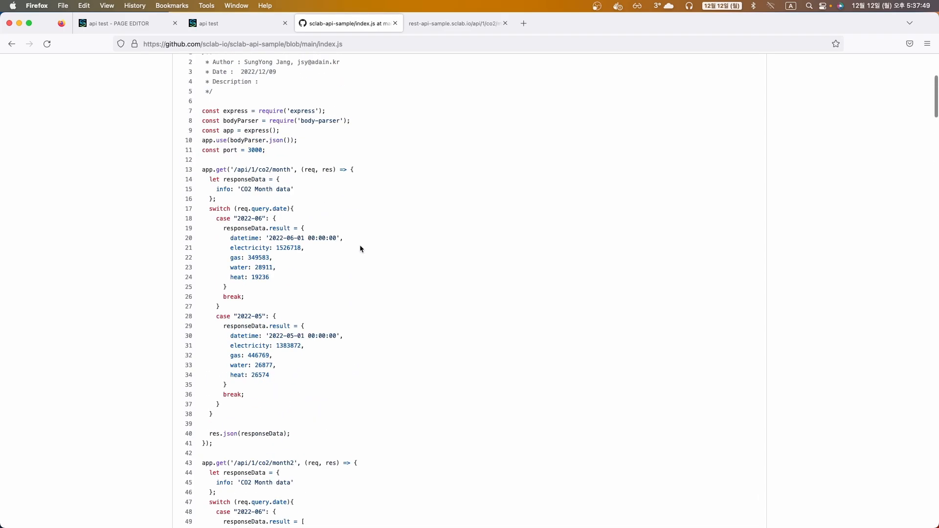
scroll(360, 249, up, 5)
scroll(321, 235, down, 3)
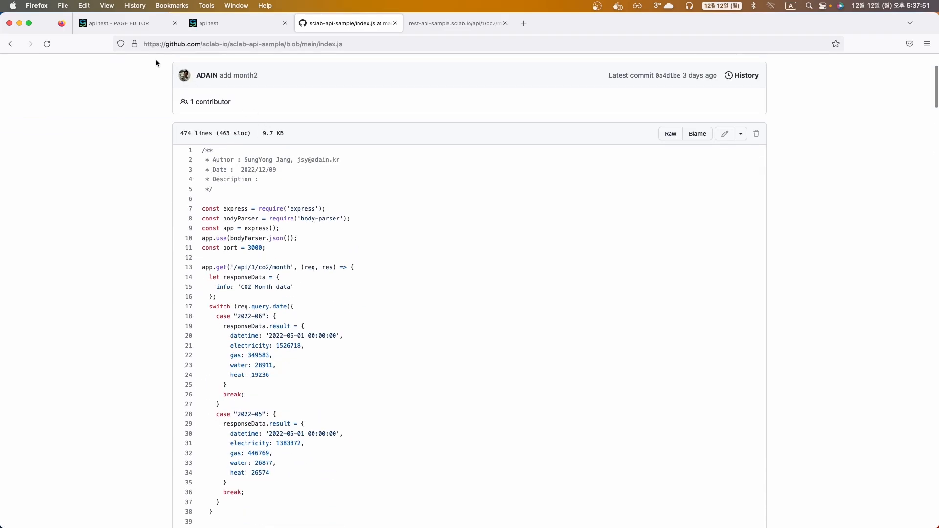
Return to SCLAB Studio and add a new web map in the site's map editor
click(142, 23)
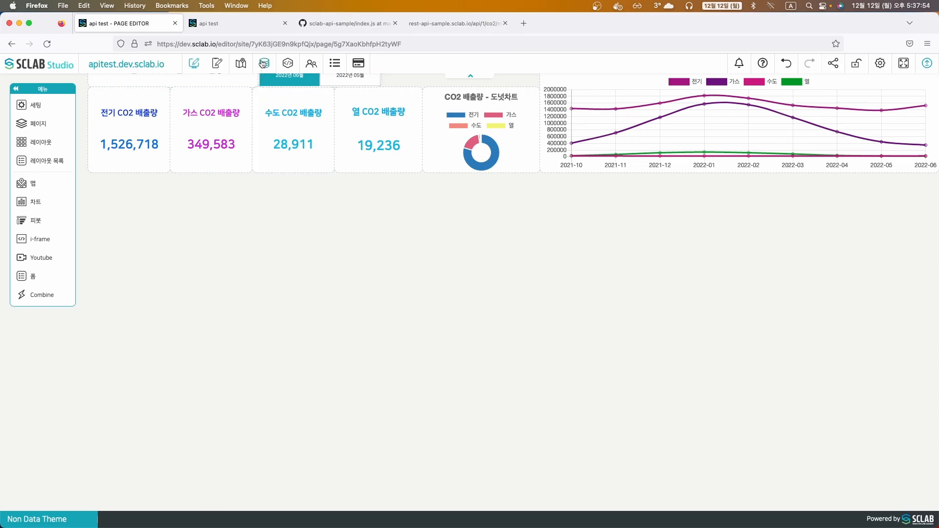
click(241, 63)
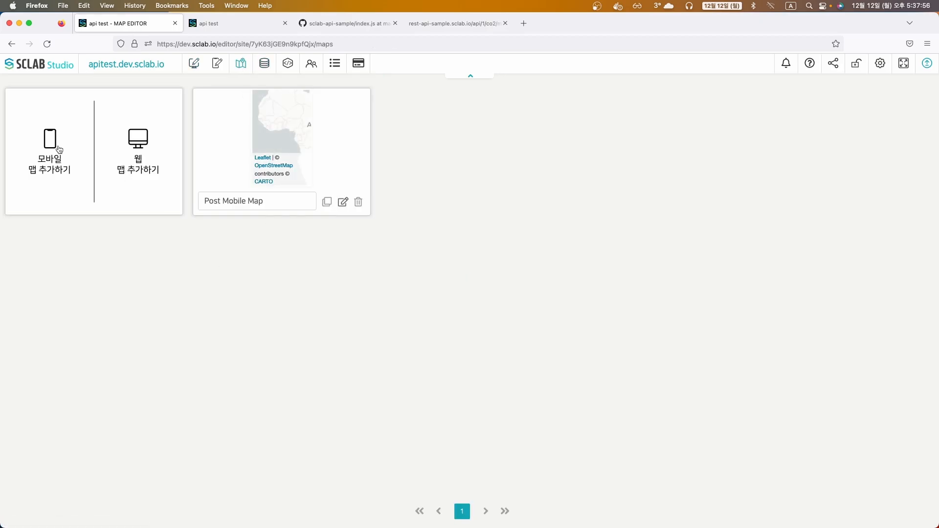
click(137, 149)
Name the new web map seoul map and open it for editing
drag(252, 209, 193, 202)
text(ma)
key(BackSpace)
key(BackSpace)
text(se)
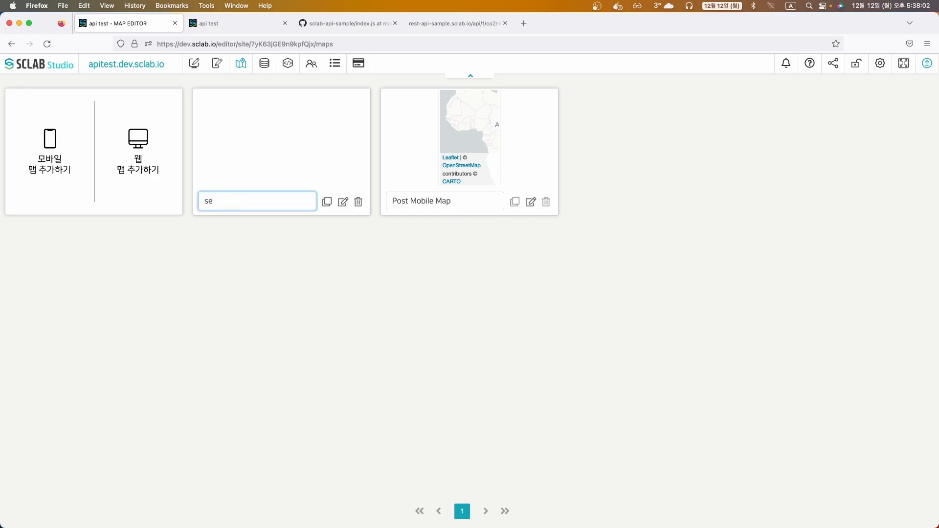
click(261, 330)
click(343, 202)
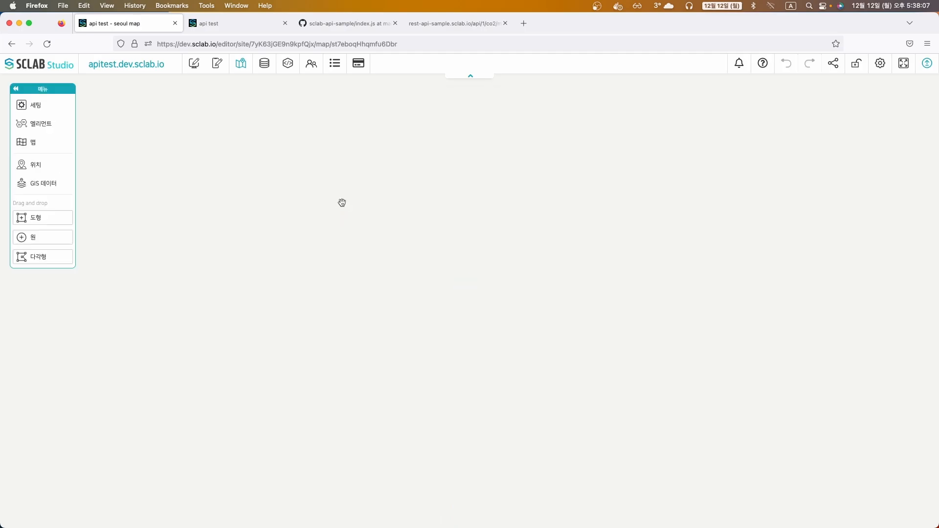
Open the list of available base maps and find the DaumMap styles
click(42, 147)
scroll(165, 242, down, 3)
scroll(164, 242, down, 5)
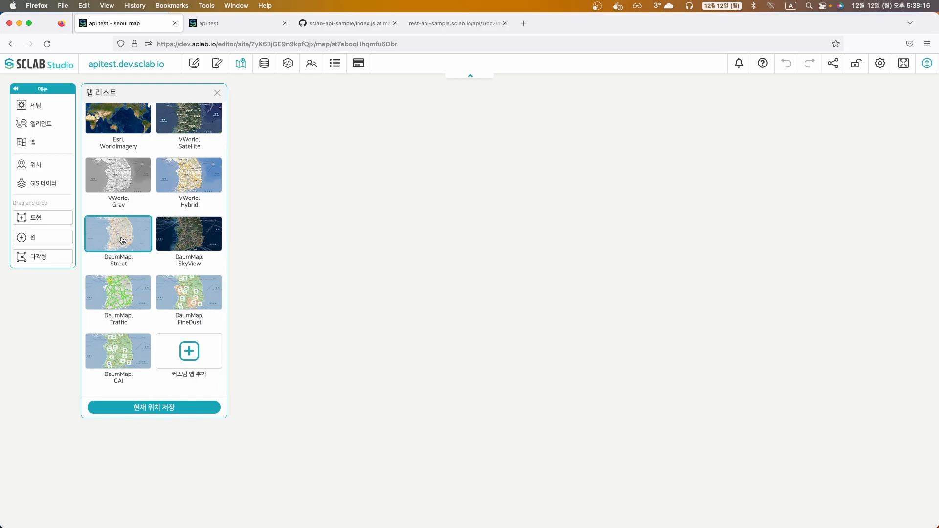
Try the DaumMap SkyView base map, zoomed in on Seoul
click(185, 241)
scroll(443, 208, up, 2)
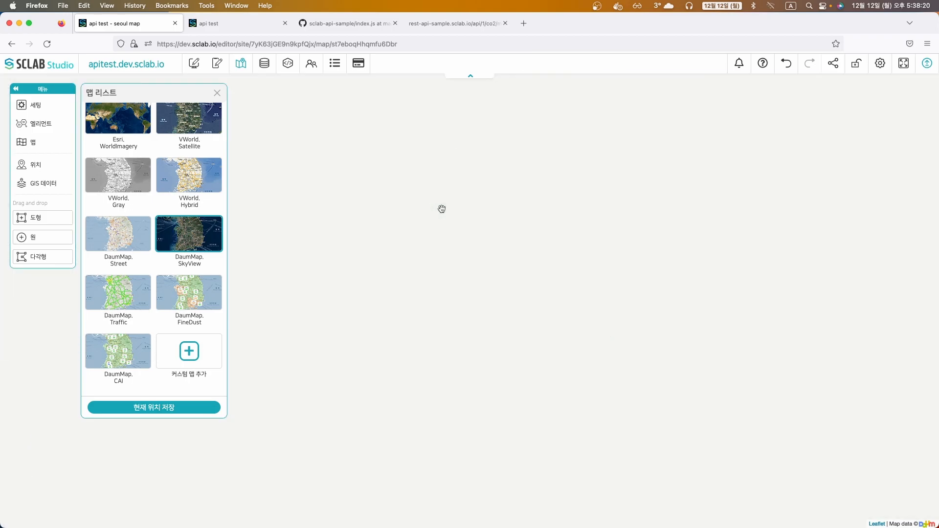
scroll(482, 289, up, 3)
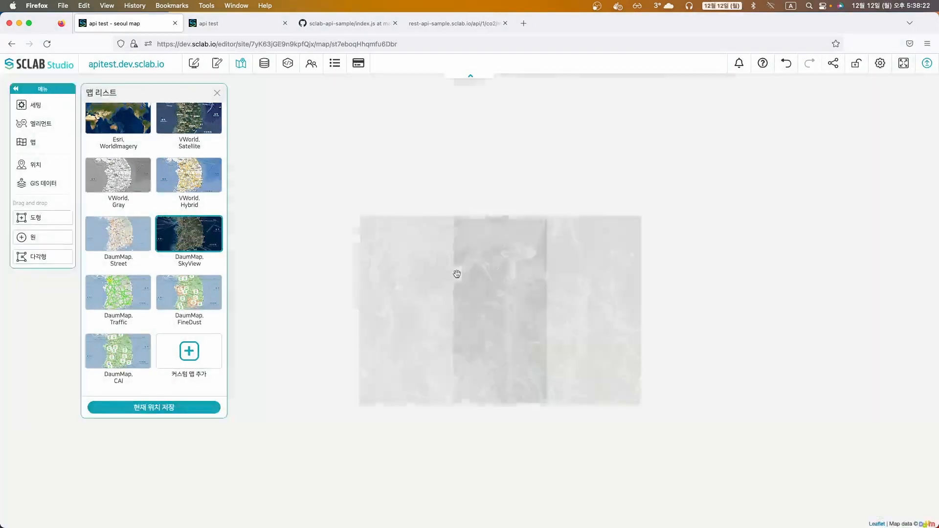
scroll(449, 278, up, 2)
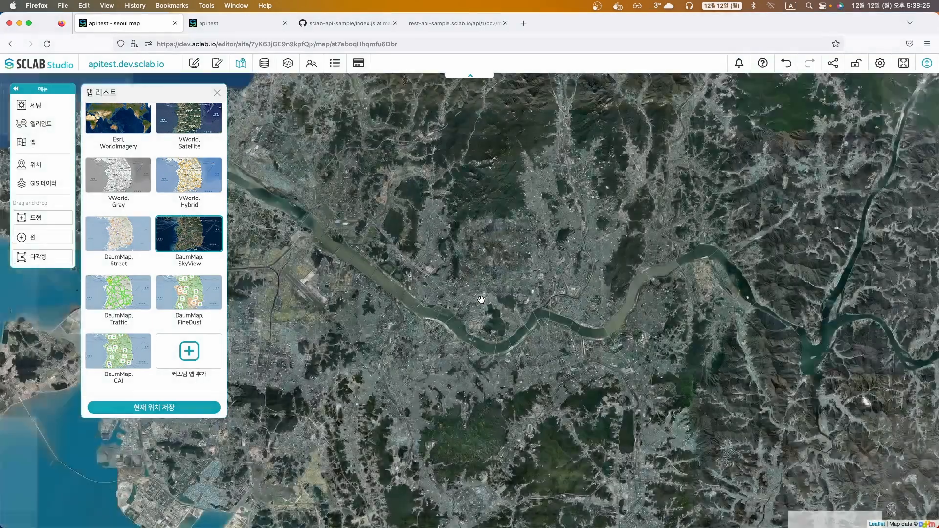
drag(481, 300, 439, 253)
Set the base map to DaumMap Street and frame the view on Seoul
click(142, 256)
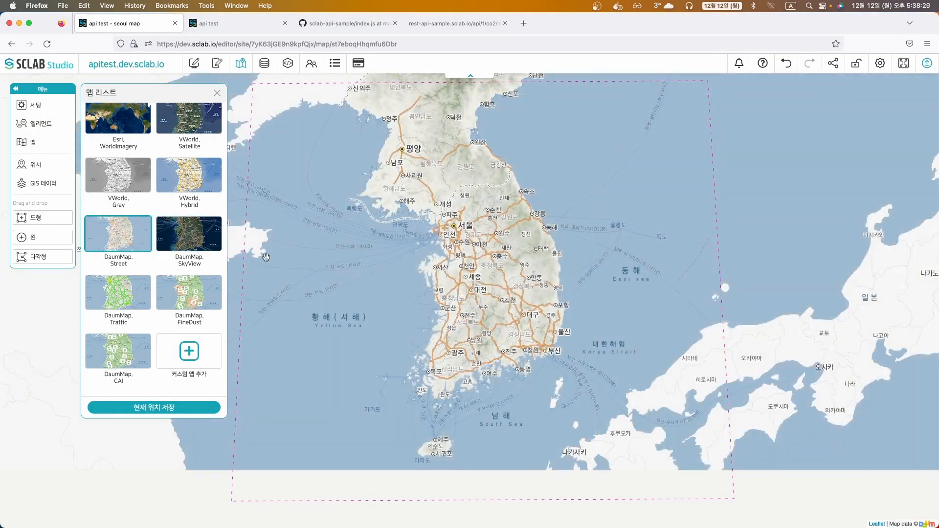
scroll(466, 243, up, 5)
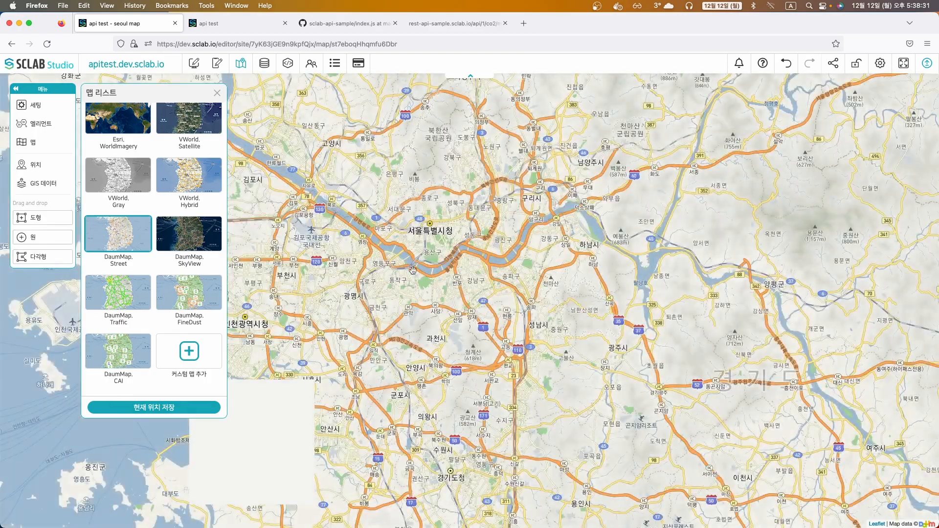
drag(452, 279, 466, 288)
scroll(464, 288, up, 1)
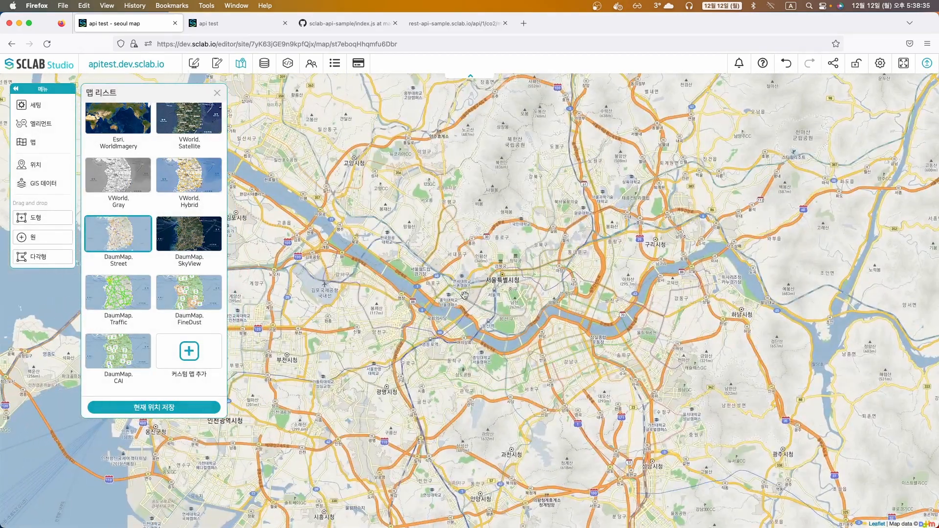
Save the current Seoul view as the map's position and close the base map list
click(170, 408)
click(217, 94)
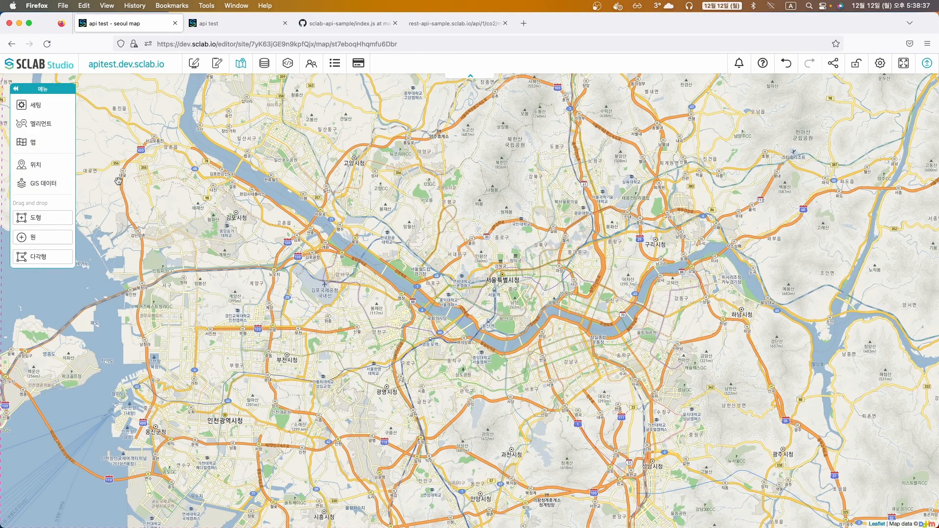
Create GIS data from 서울시 행정구역 시군구 정보.zip in the Downloads folder and display the layer on the map
click(47, 187)
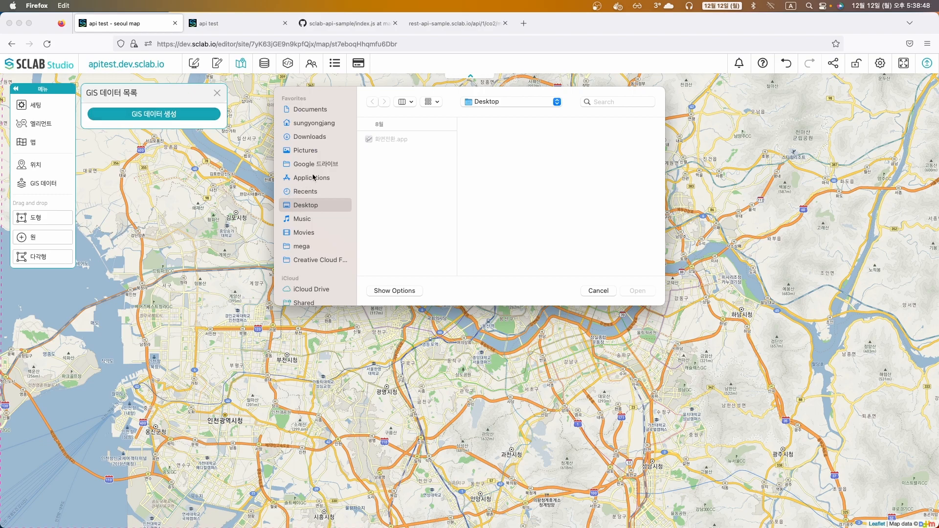
click(308, 138)
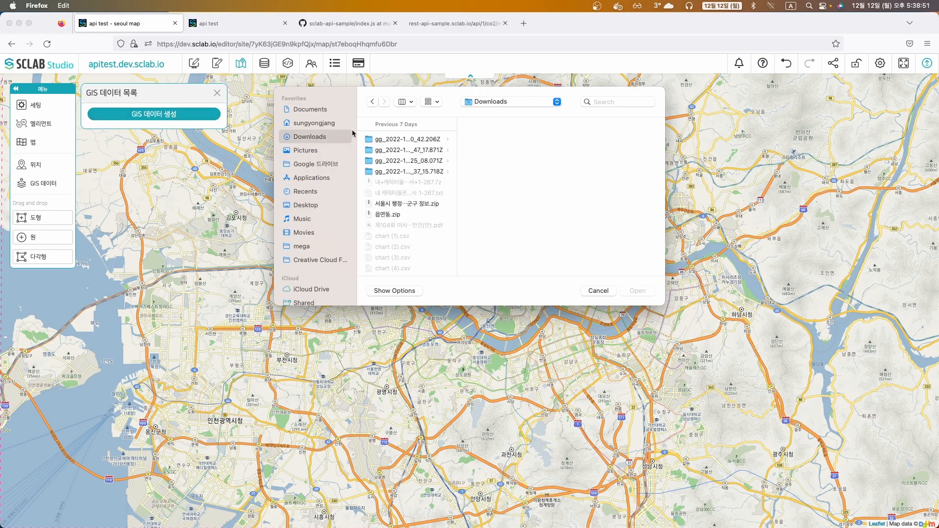
click(405, 204)
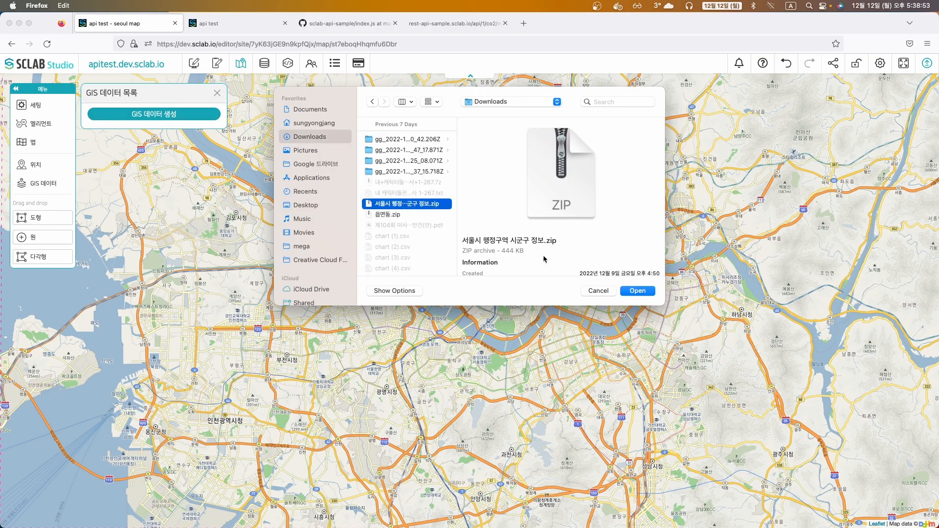
click(637, 291)
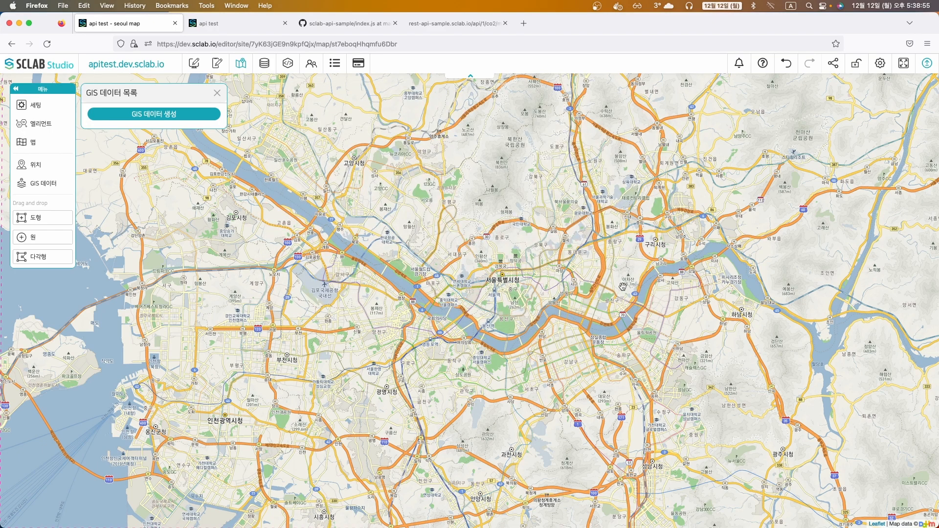
mouse_move(123, 128)
click(188, 116)
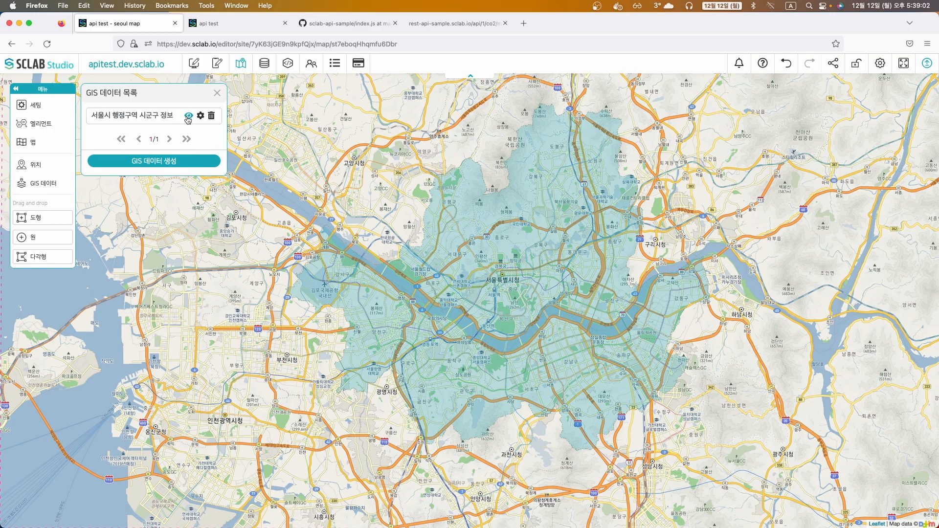
Check the Jongno-gu district's attributes and re-parse the GIS layer with WINDOWS949 encoding
click(489, 212)
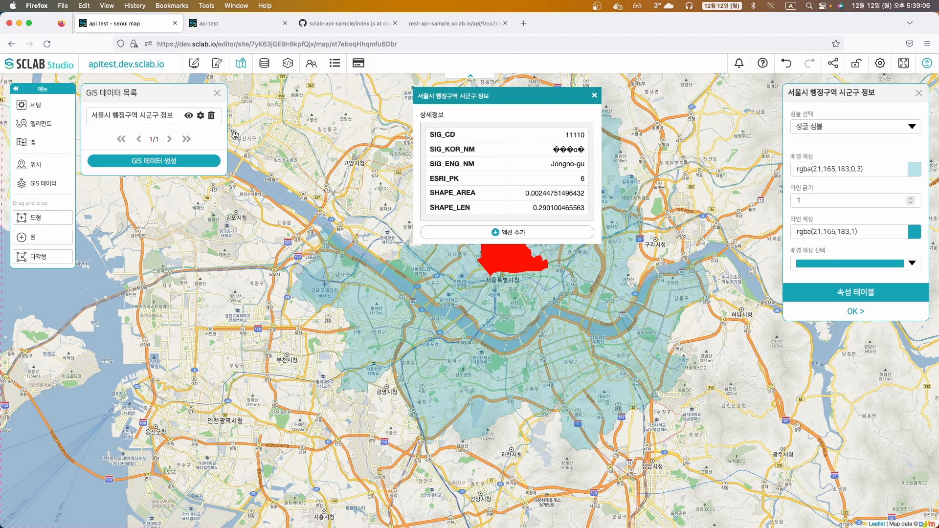
click(201, 116)
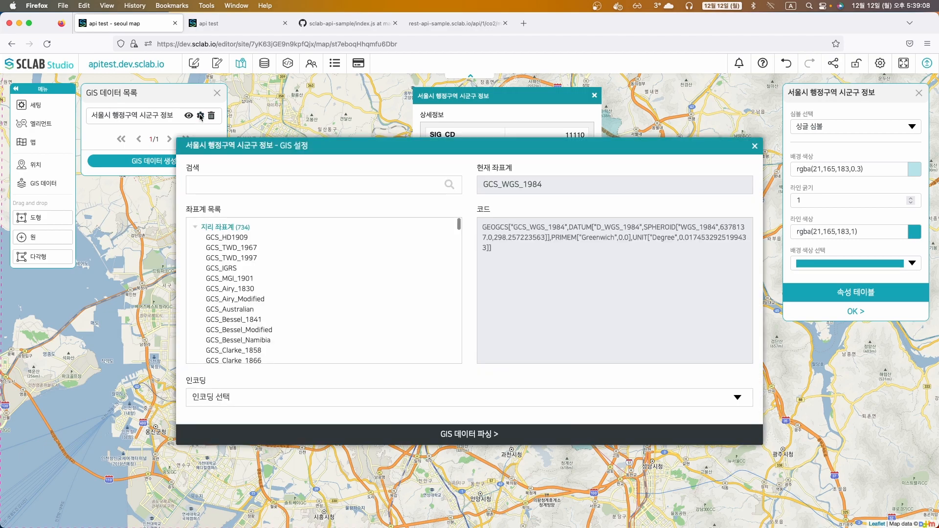
click(290, 395)
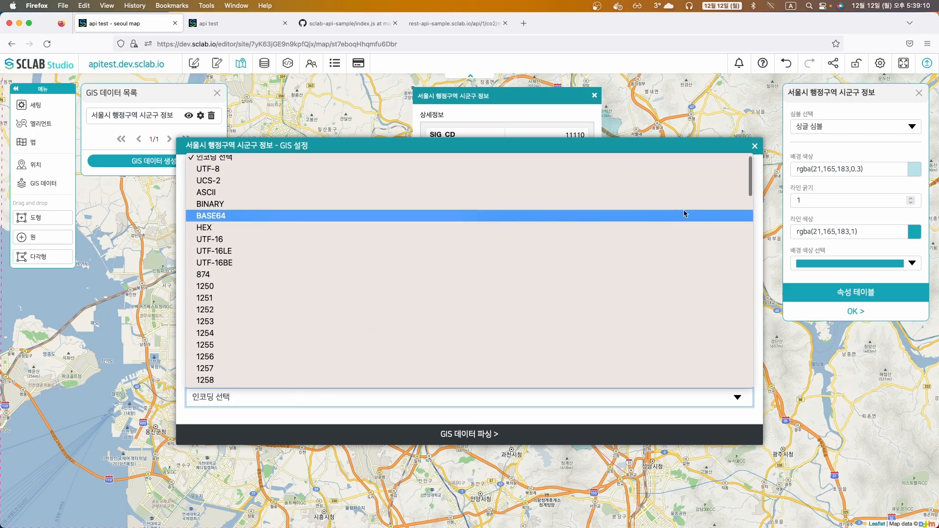
scroll(752, 223, down, 5)
drag(751, 223, 749, 367)
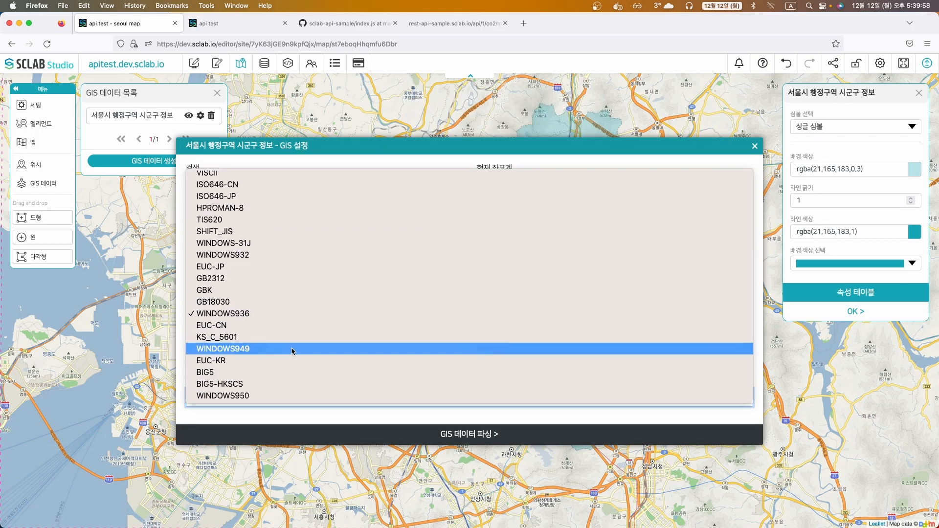
click(292, 349)
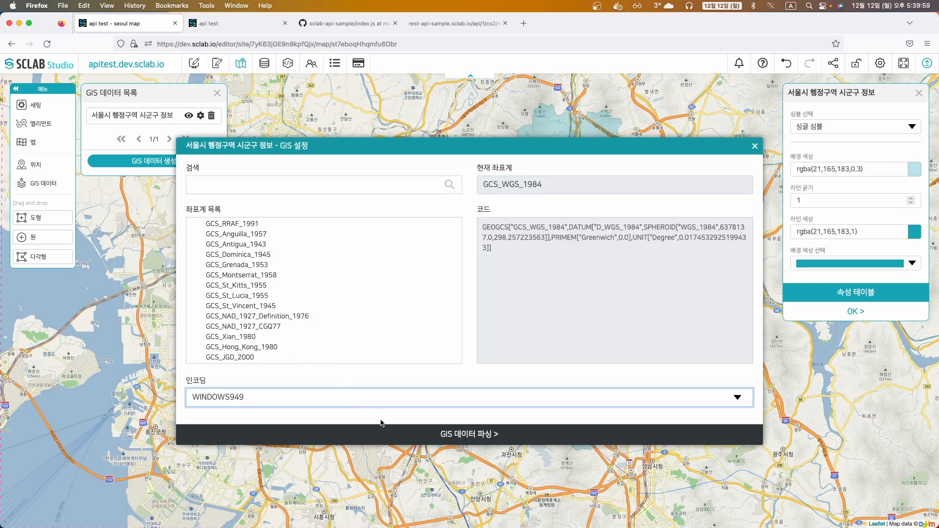
click(442, 434)
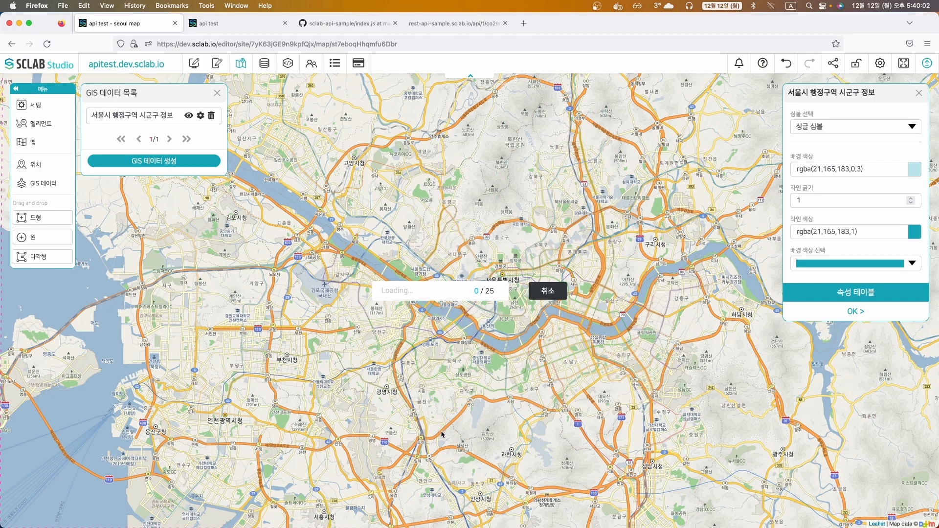
Examine the attributes of several Seoul districts on the re-parsed layer to check the Korean names
click(519, 202)
click(434, 239)
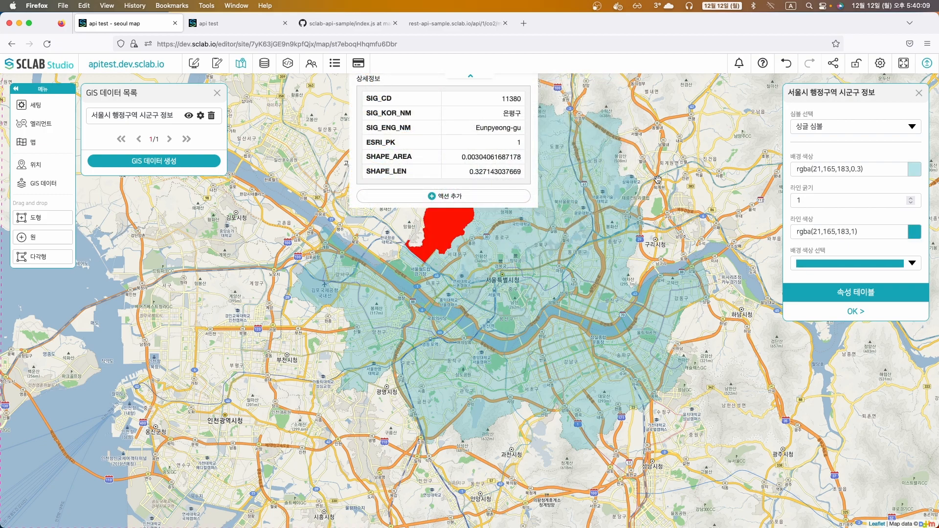
drag(657, 180, 608, 232)
click(480, 111)
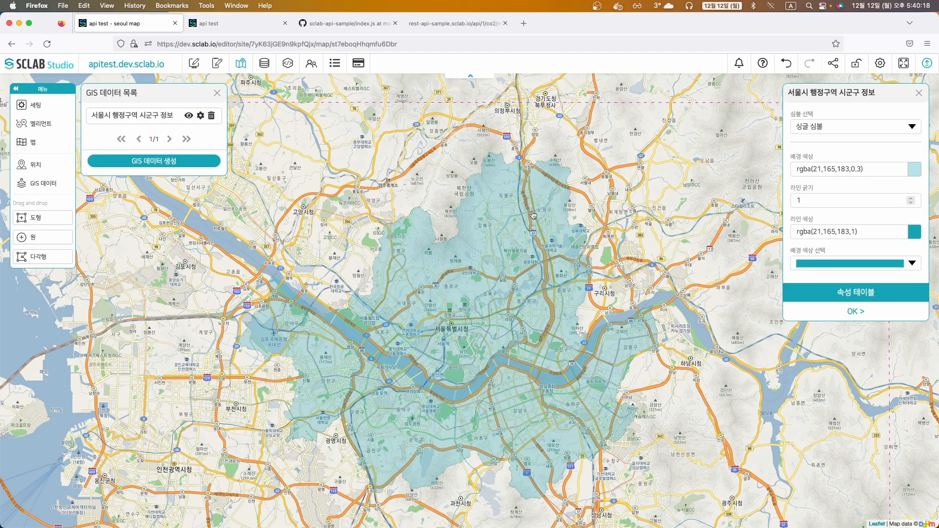
drag(610, 223, 600, 214)
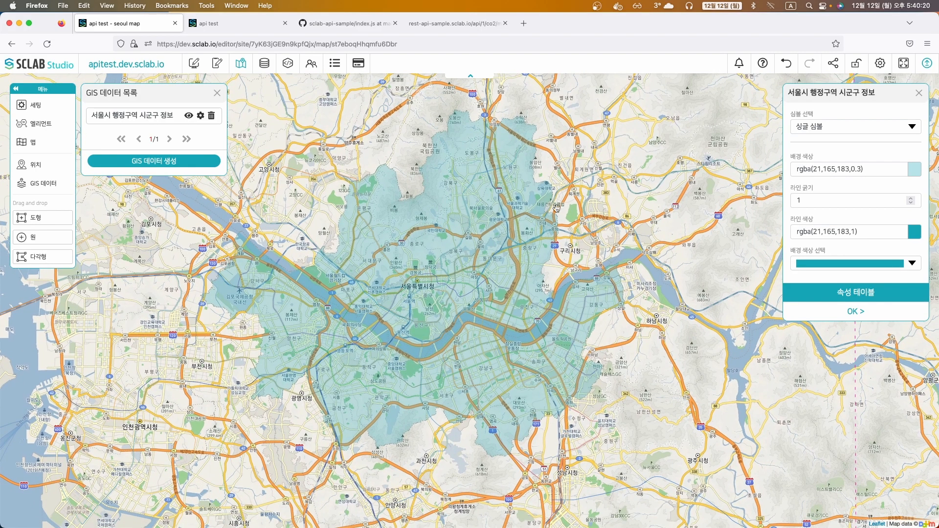
scroll(606, 220, up, 2)
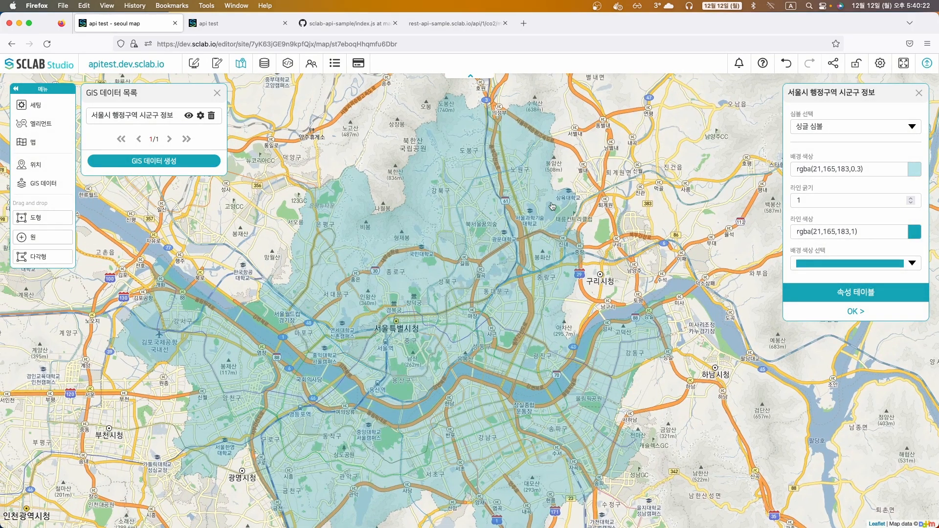
click(527, 150)
click(486, 225)
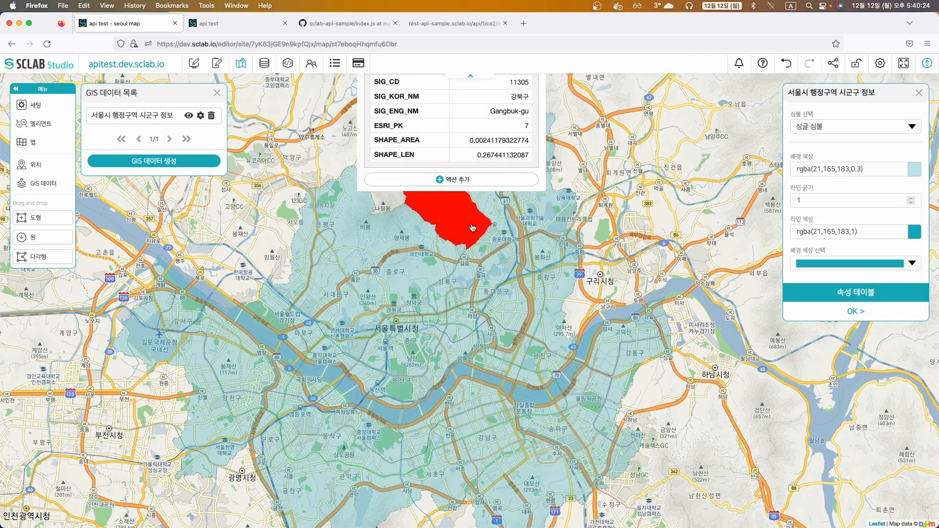
click(489, 250)
click(544, 278)
click(602, 286)
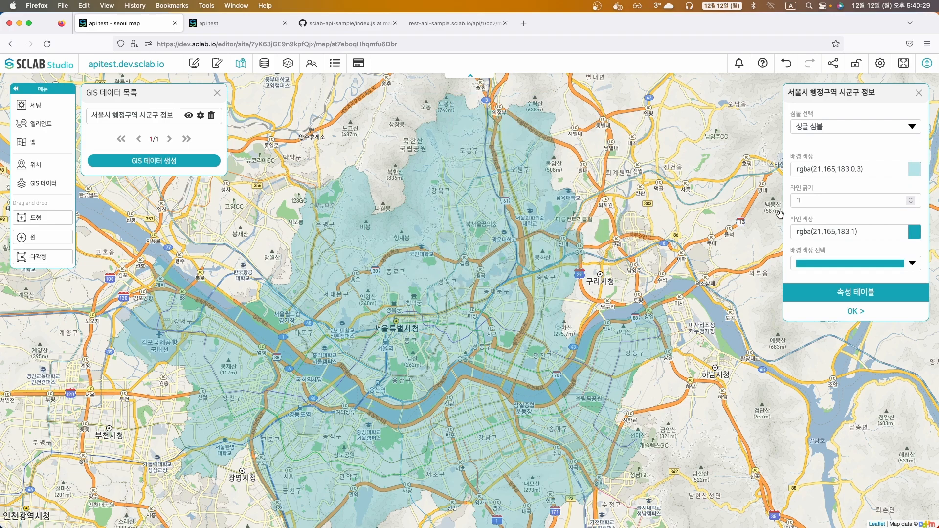
Set the district layer's line thickness to 100 and line color to black, rgba(0,0,0,1), and apply the style
click(851, 201)
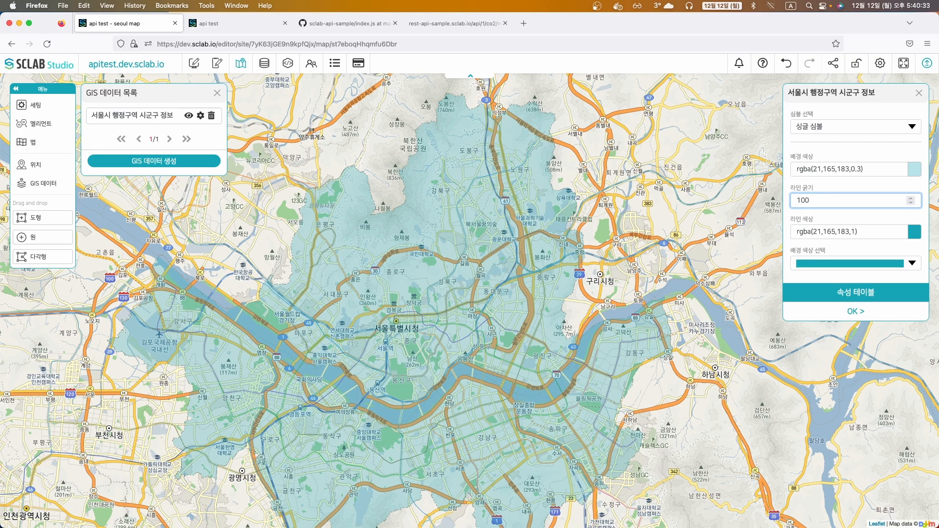
click(913, 232)
drag(844, 292, 802, 331)
click(742, 274)
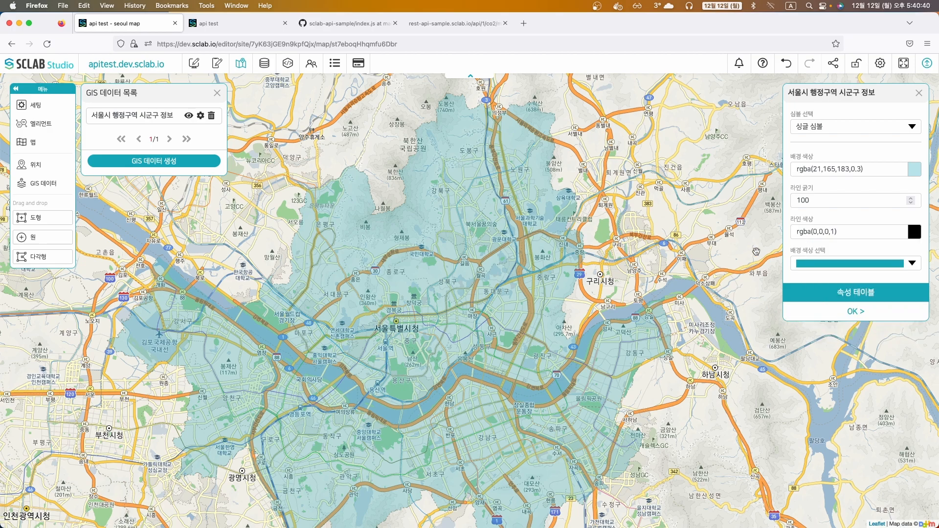
click(847, 311)
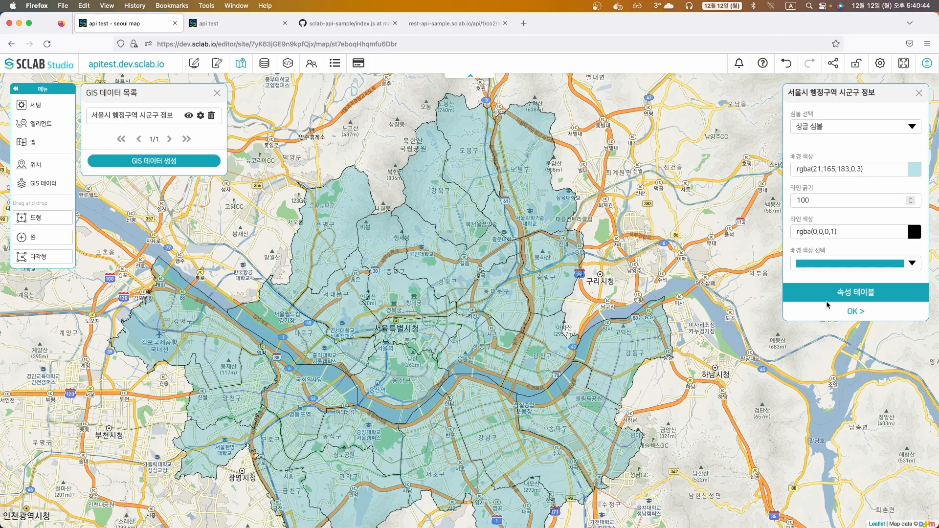
Try a line thickness of 200 for the district boundaries and apply 300 as the final value
double_click(801, 201)
text(200)
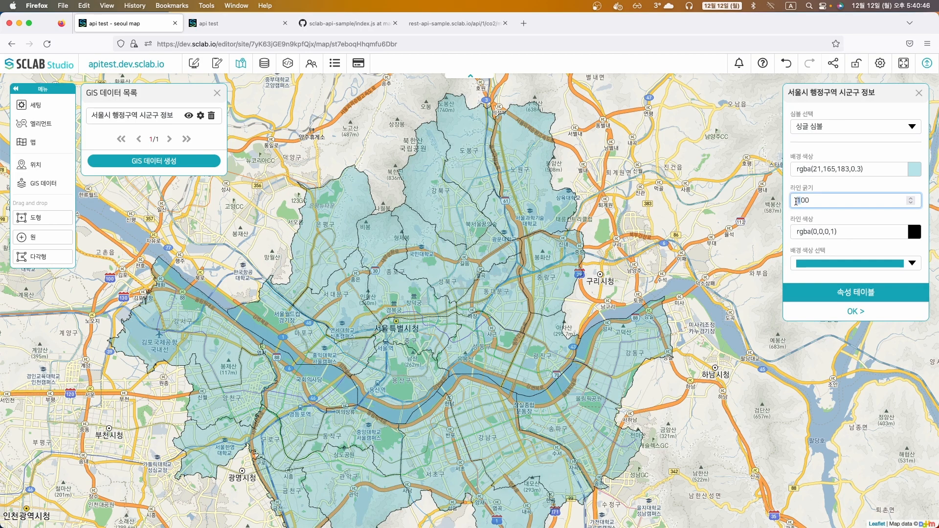
click(851, 312)
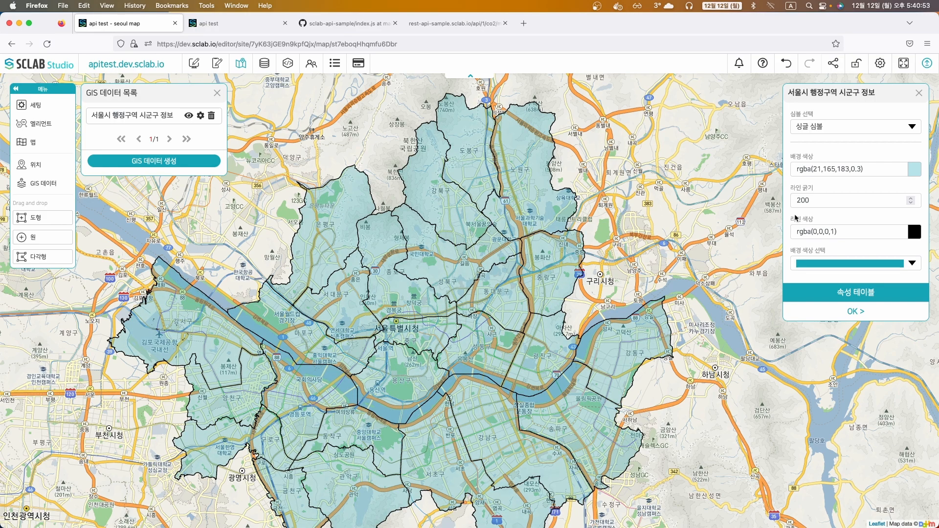
drag(800, 201, 795, 202)
text(3)
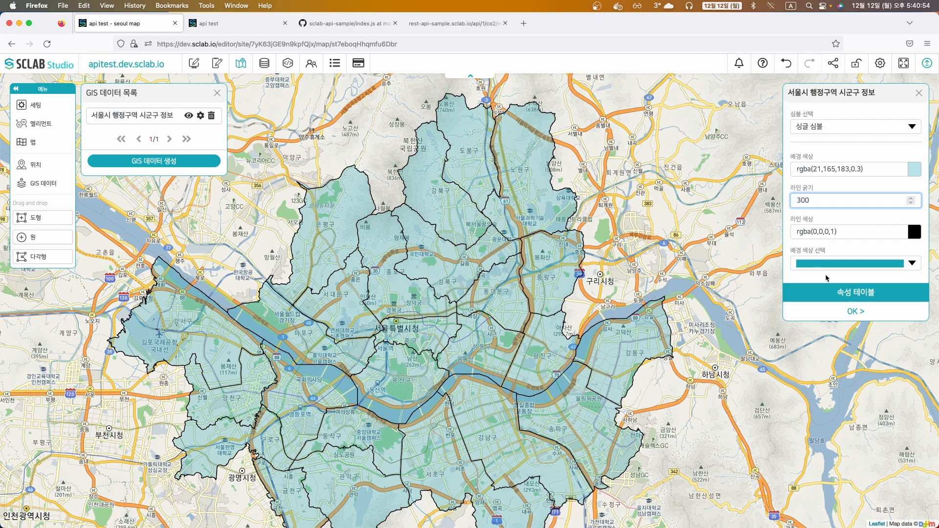
click(845, 314)
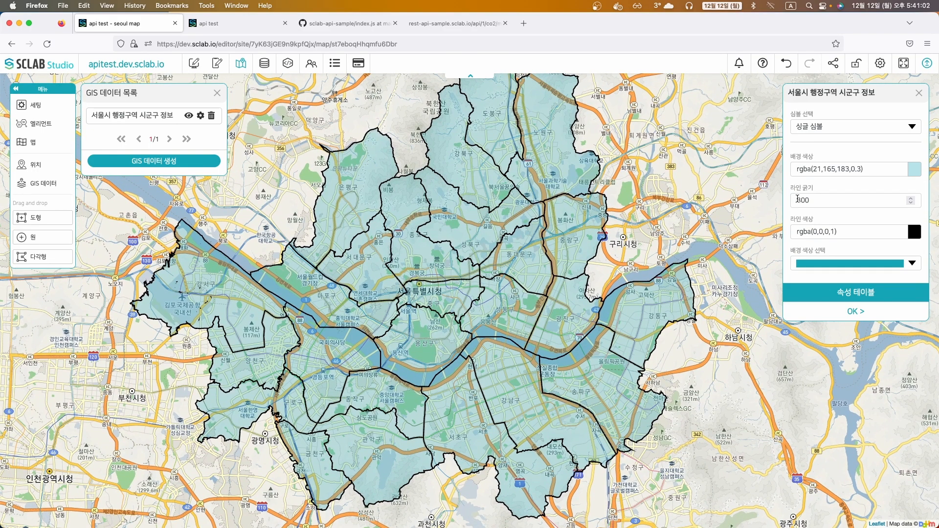
Try adding an API 변수 action to the Gangnam-gu district with 서울시 CO2 배출 추이 as its data
click(510, 383)
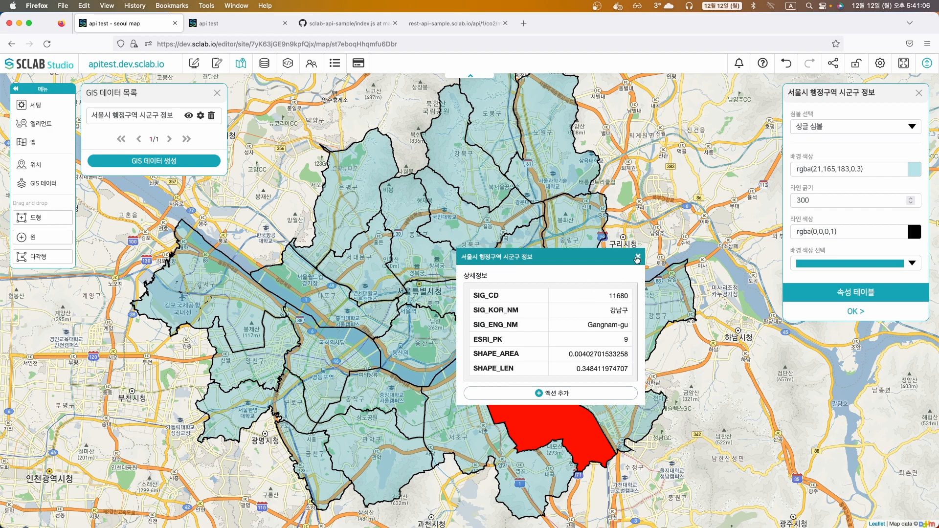
click(563, 394)
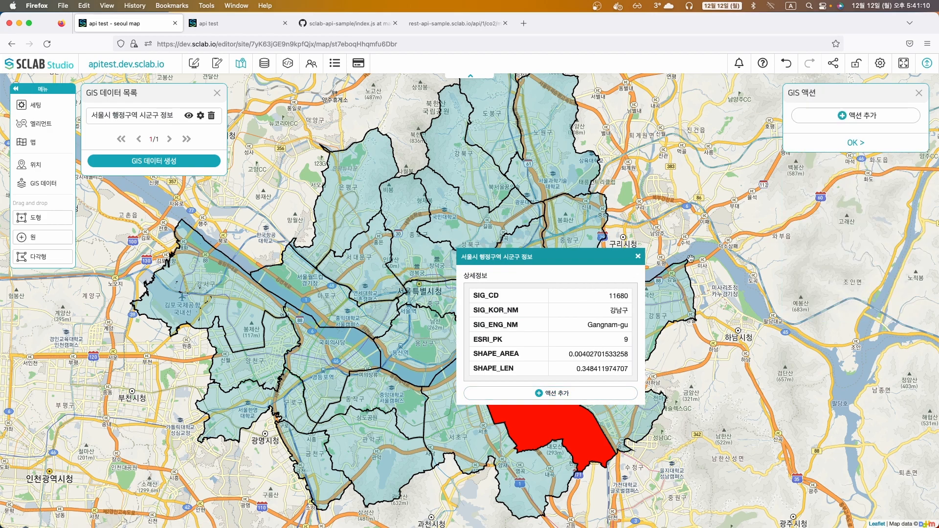
click(836, 116)
click(826, 146)
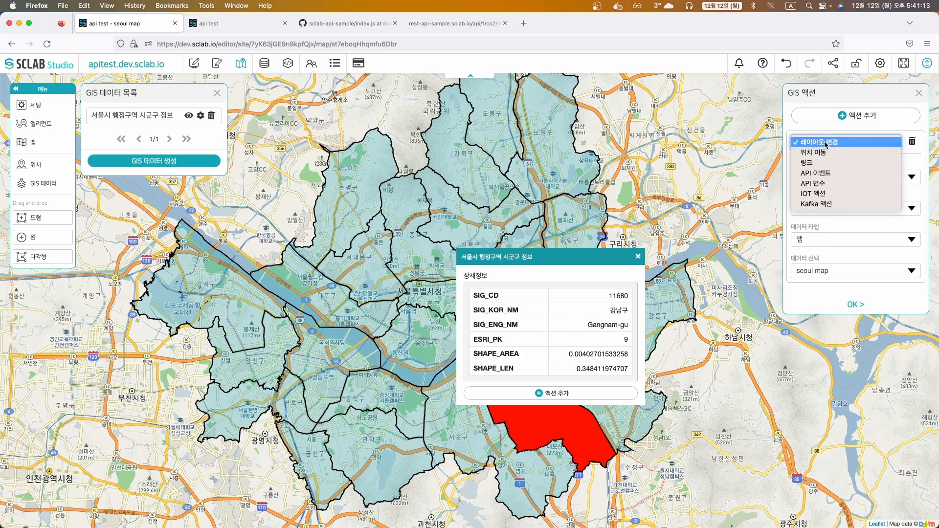
click(830, 183)
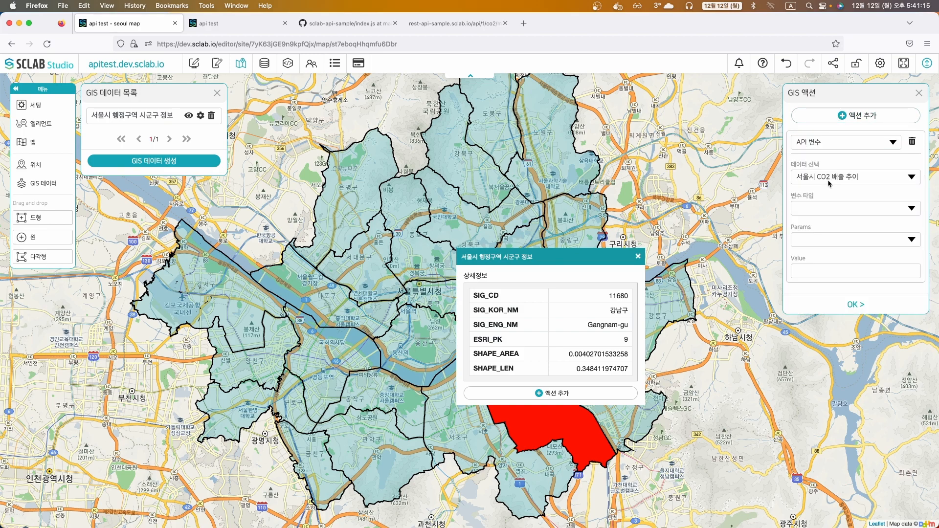
click(830, 178)
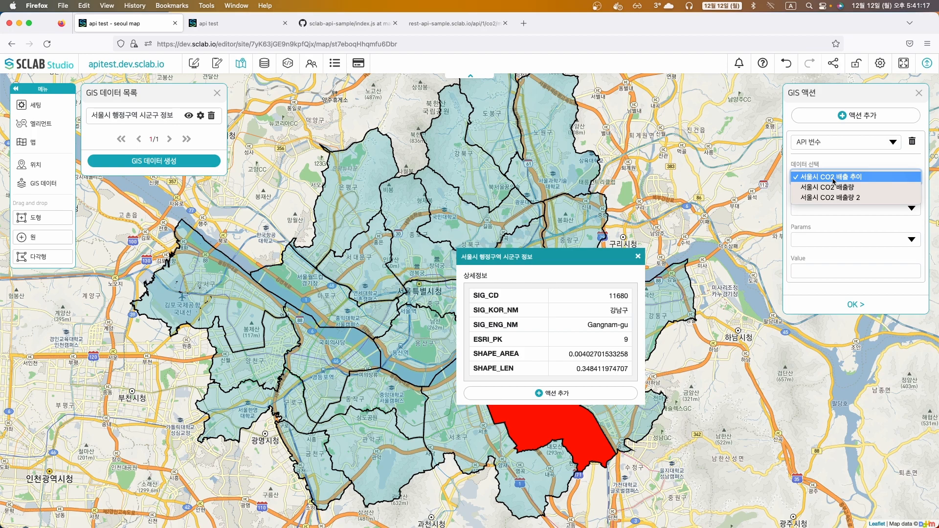
click(834, 179)
Open the data editor and look up the energy usage endpoint /api/1/co2/energy in the sample index.js on GitHub
click(264, 64)
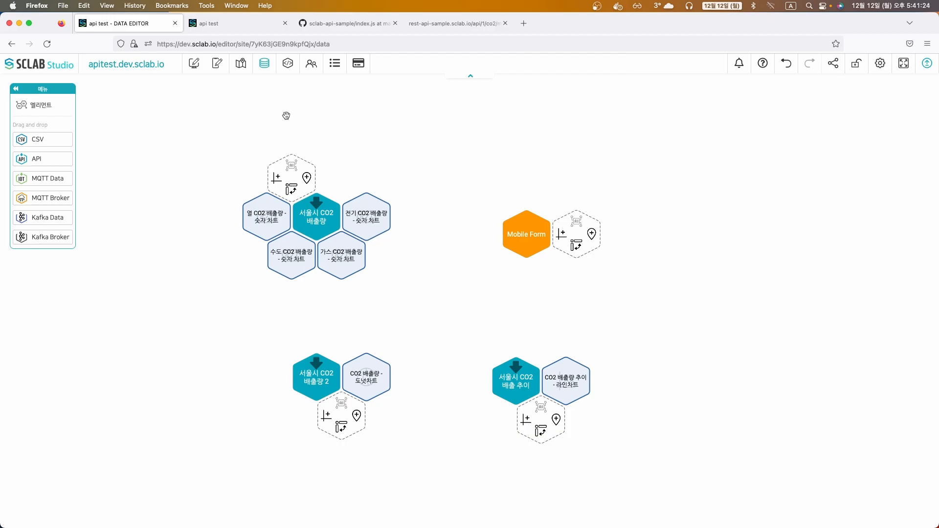
click(343, 24)
scroll(341, 348, down, 20)
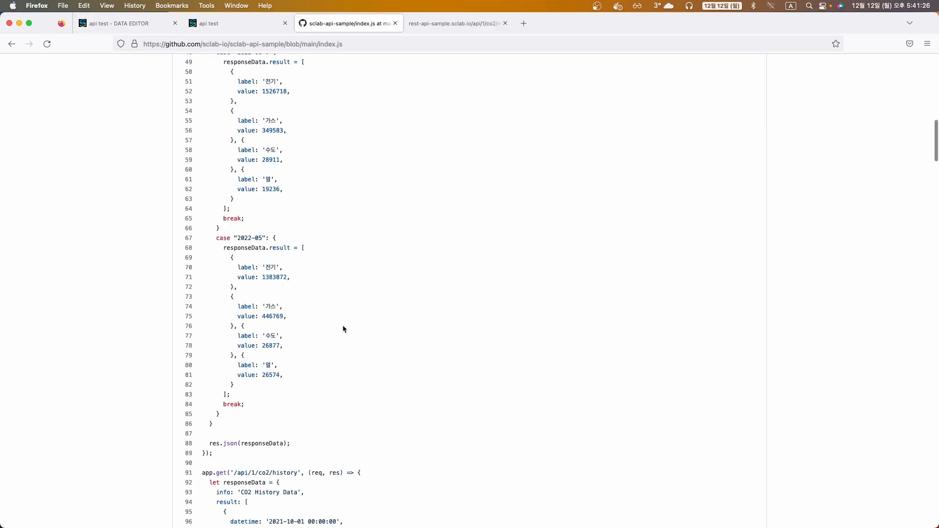
scroll(352, 323, up, 15)
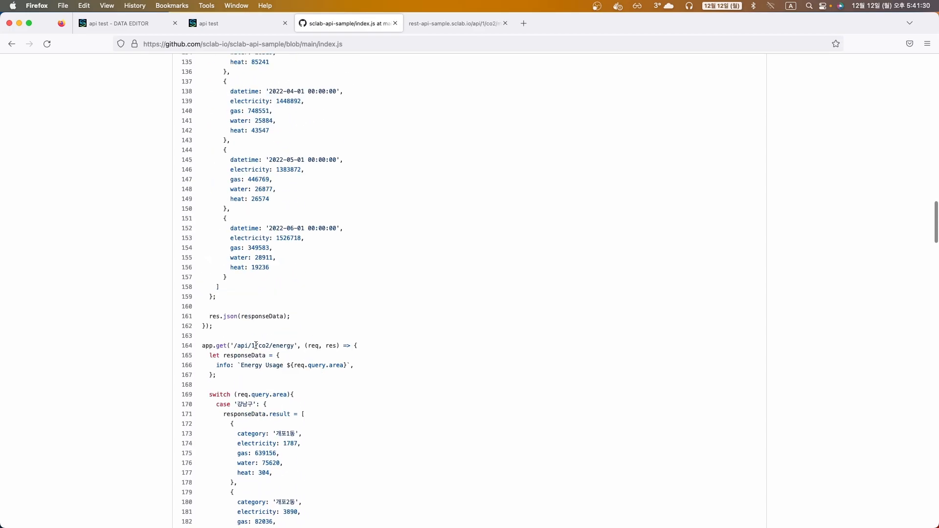
drag(239, 347, 293, 348)
Return to the SCLAB data editor and move the Mobile Form node farther right, away from the CO2 data nodes
click(123, 23)
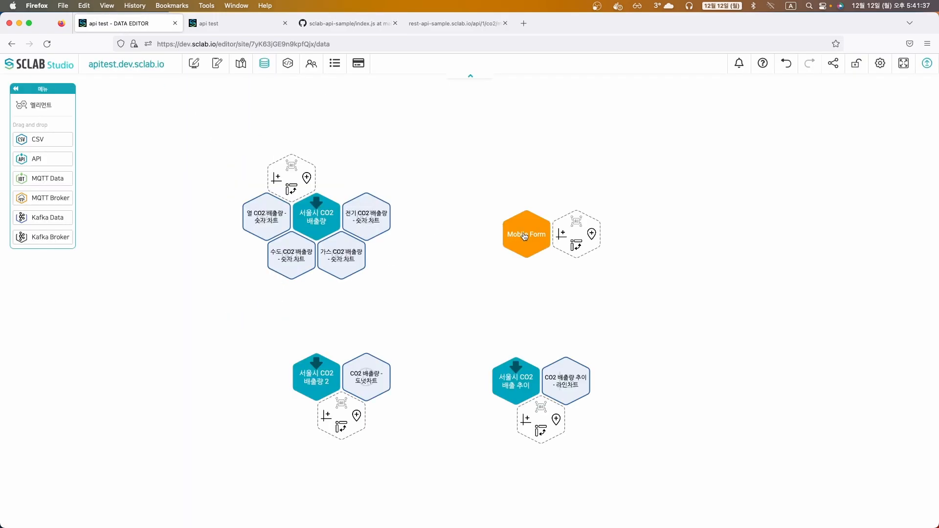
drag(528, 237, 700, 219)
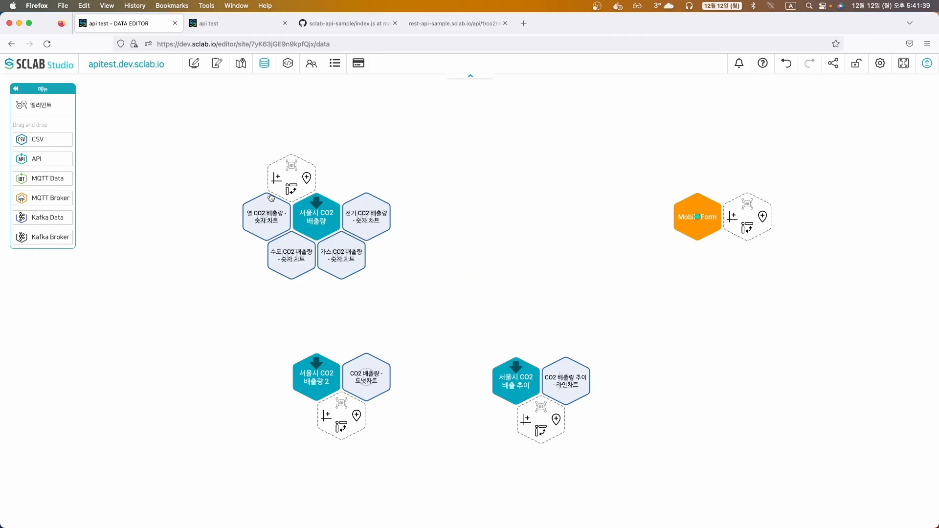
Add a new API data source to the canvas and name it 서울시 지역별 에너지 소비량
drag(43, 163, 506, 231)
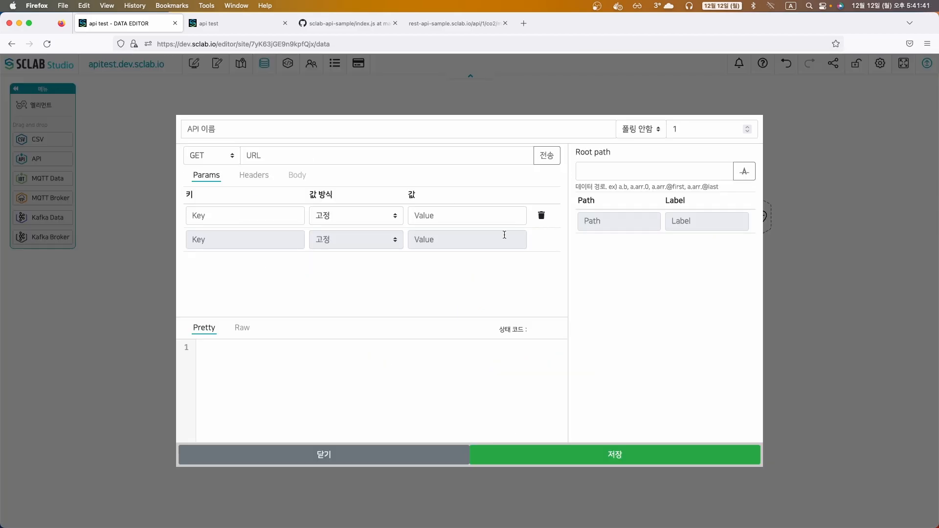
click(266, 129)
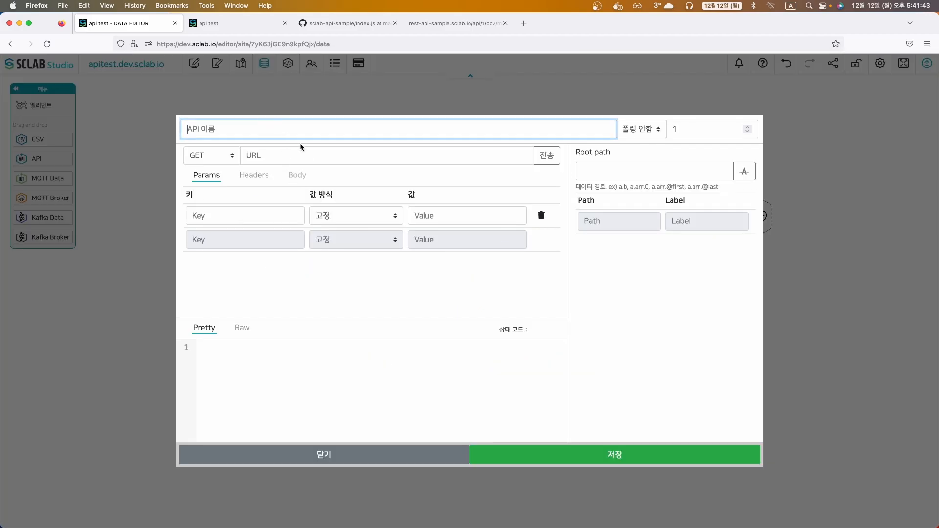
text(s)
key(BackSpace)
key(ctrl+space)
text(세)
text(울시 지역별 에너지 )
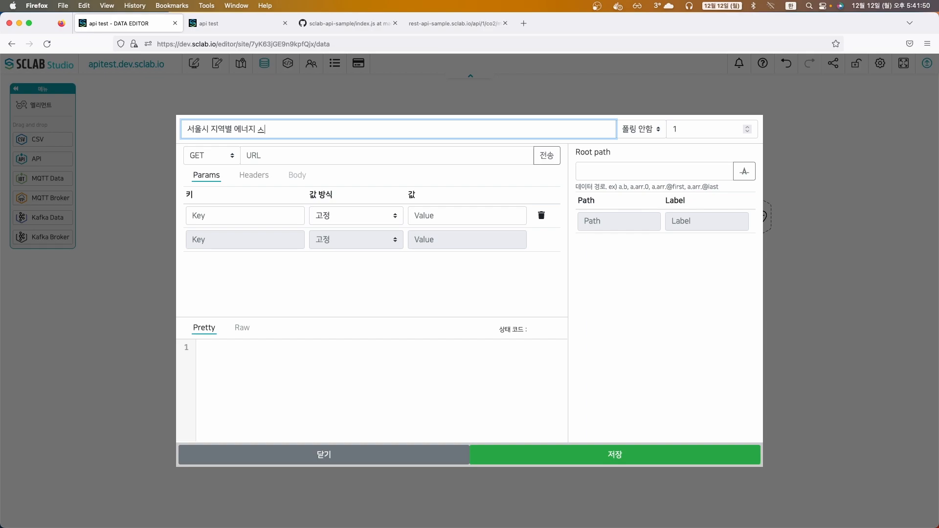
text(소비량)
key(ctrl+space)
click(286, 162)
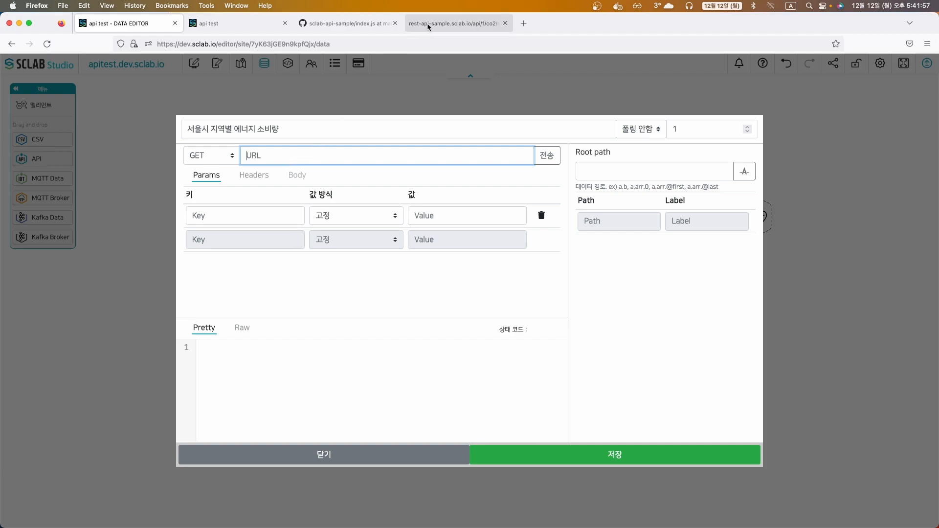
click(454, 23)
click(273, 45)
click(240, 44)
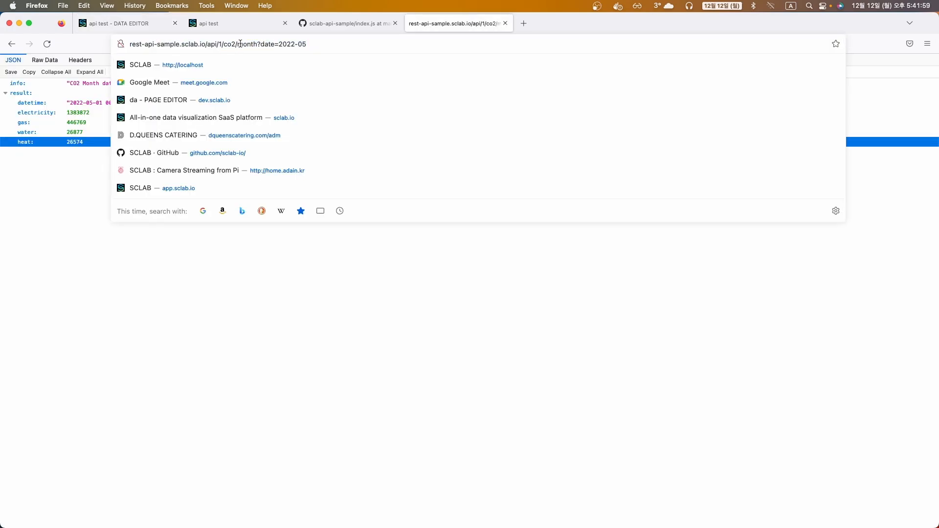
drag(239, 44, 49, 44)
key(super+c)
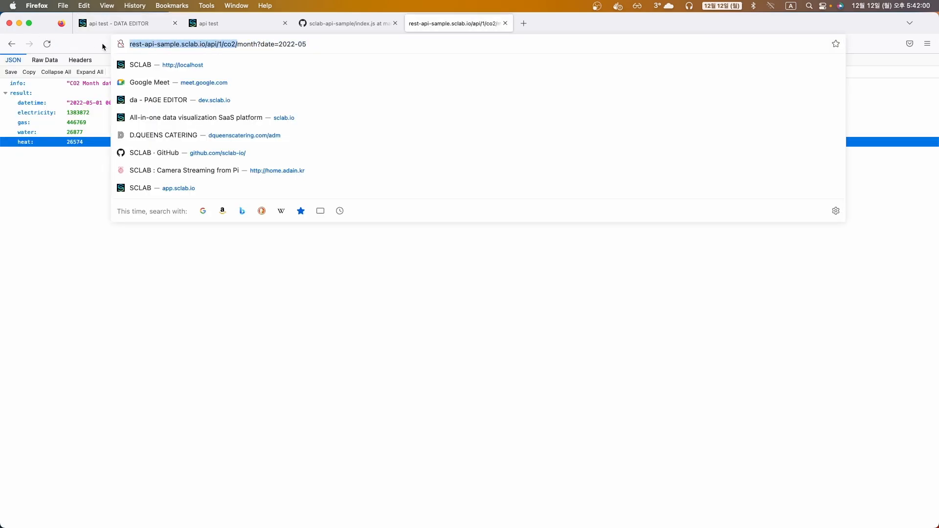
click(246, 25)
click(144, 25)
key(super+v)
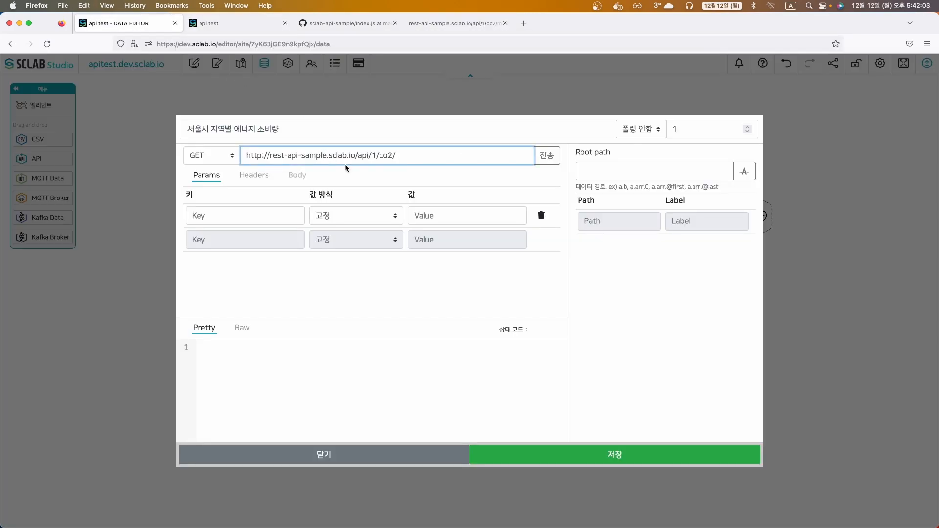
key(ctrl+space)
text(e)
Copy the query parameter name area from index.js on GitHub and add it to the API request with the fixed value 강남구
click(324, 25)
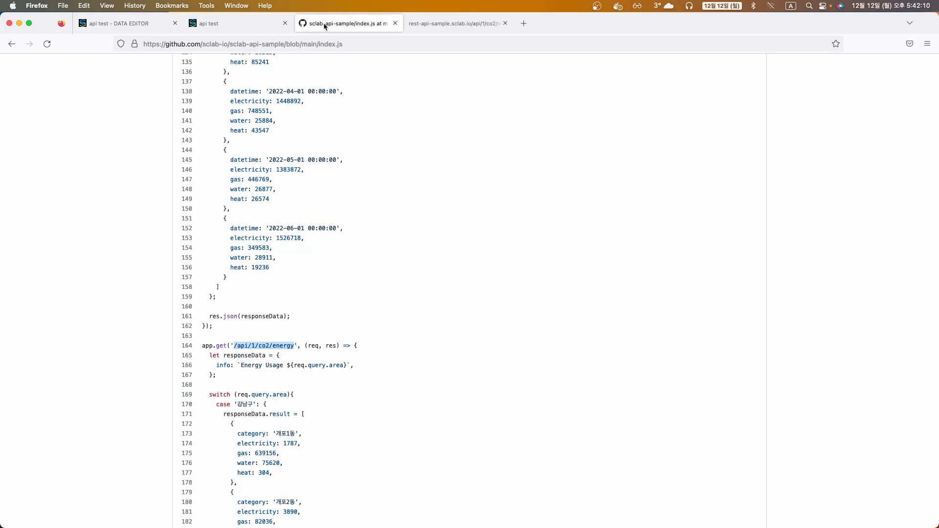
double_click(286, 346)
scroll(295, 364, down, 1)
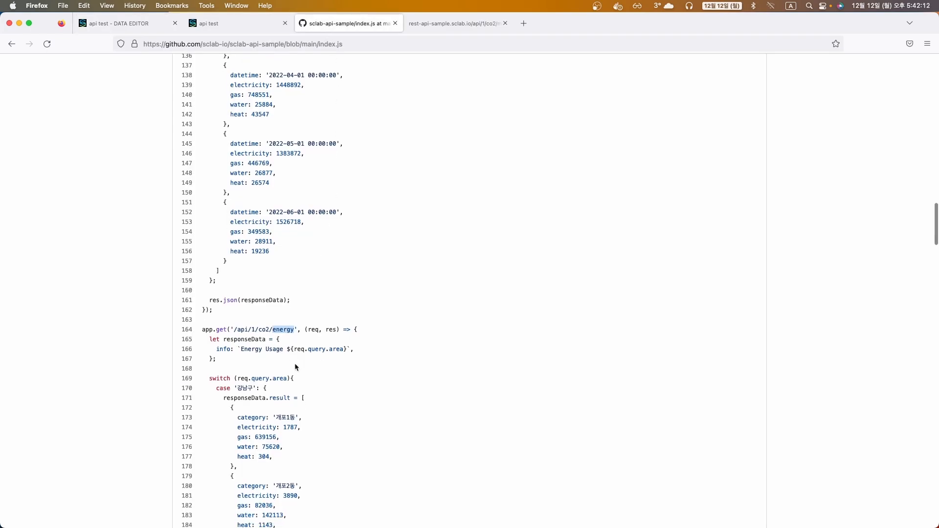
click(281, 349)
double_click(281, 349)
key(ctrl+c)
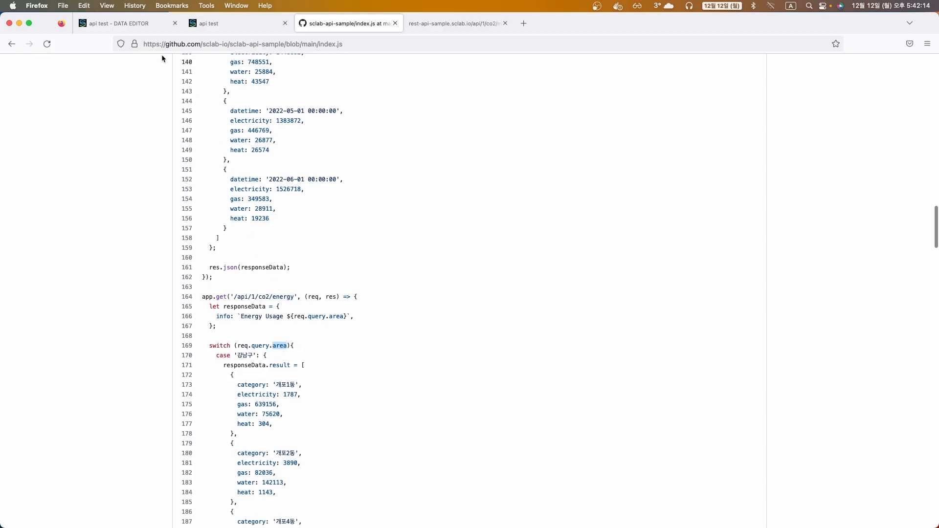
click(125, 24)
click(257, 214)
key(ctrl+v)
click(413, 220)
key(ctrl+space)
text(값)
text(남구)
key(ctrl+space)
click(427, 274)
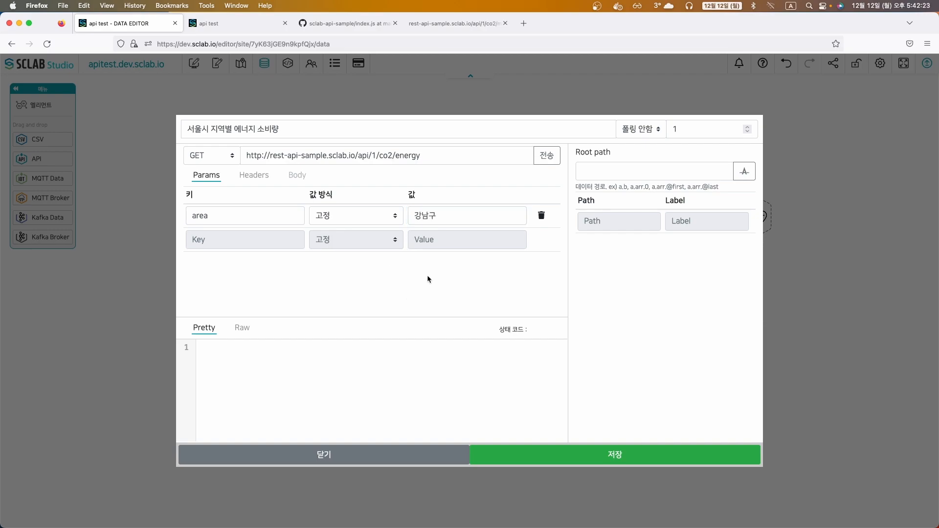
Send the API request, set the root path to result, and generate the field list from it
click(553, 160)
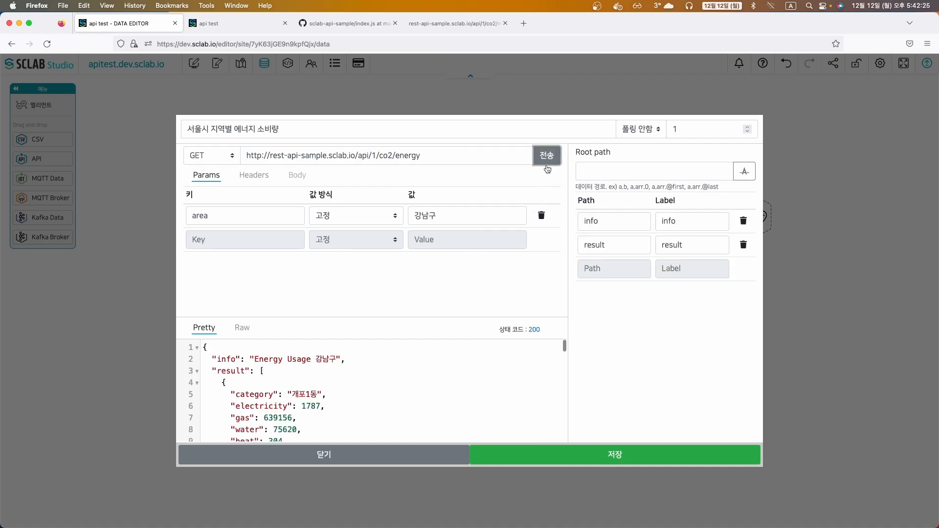
scroll(388, 381, down, 1)
scroll(328, 378, up, 1)
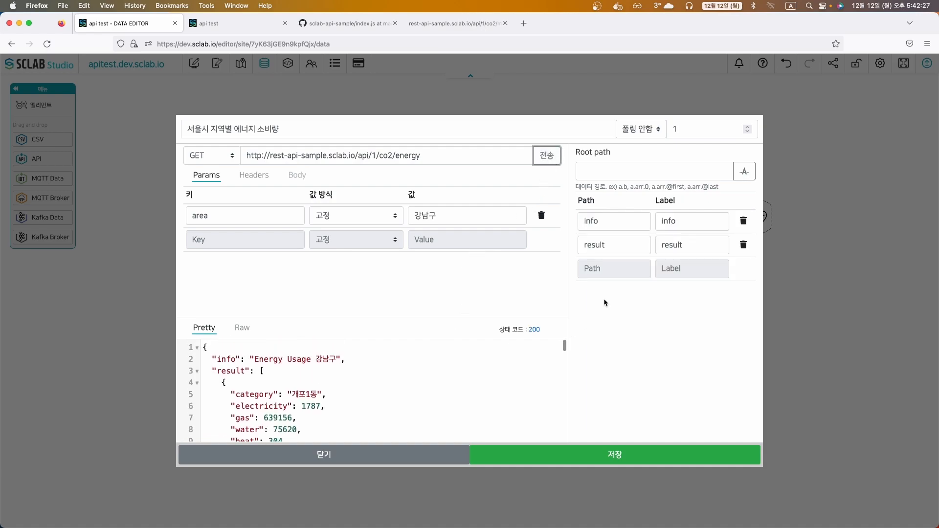
double_click(613, 246)
key(super+c)
click(601, 177)
key(super+v)
click(744, 171)
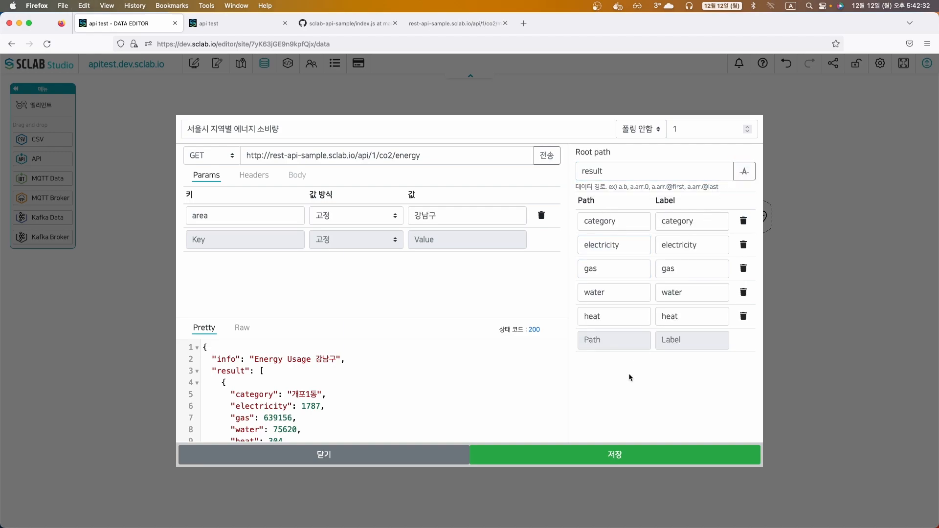
Label the electricity, gas, water and heat fields as 전기, 가스, 수도 and 열, and save the API data source
double_click(675, 245)
key(ctrl+space)
text(ㅈㅓㄴㄱㅣ)
double_click(674, 266)
text(ㄱㅏ)
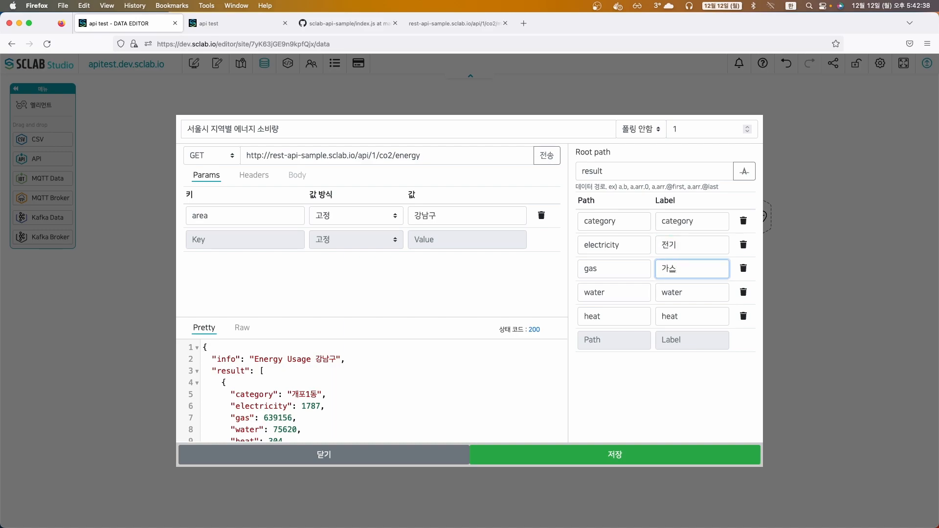
text(ㅅㅡ)
double_click(667, 293)
text(ㅅㅜ)
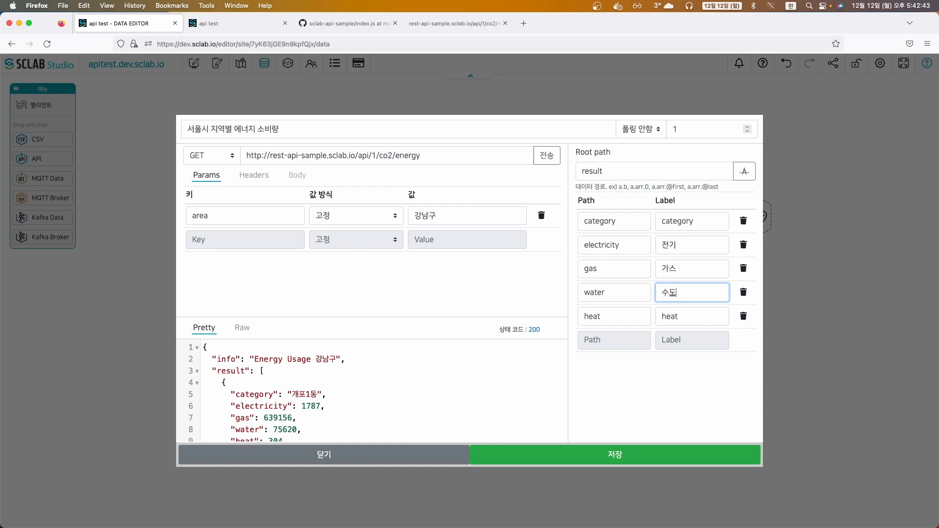
double_click(672, 323)
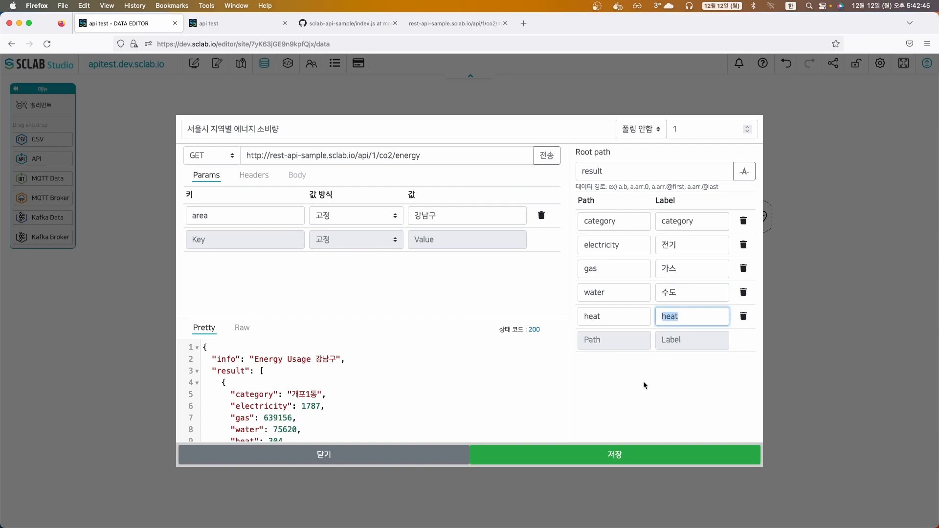
text(ㅇㅕㄹ)
key(Caps_Lock)
click(654, 392)
click(617, 458)
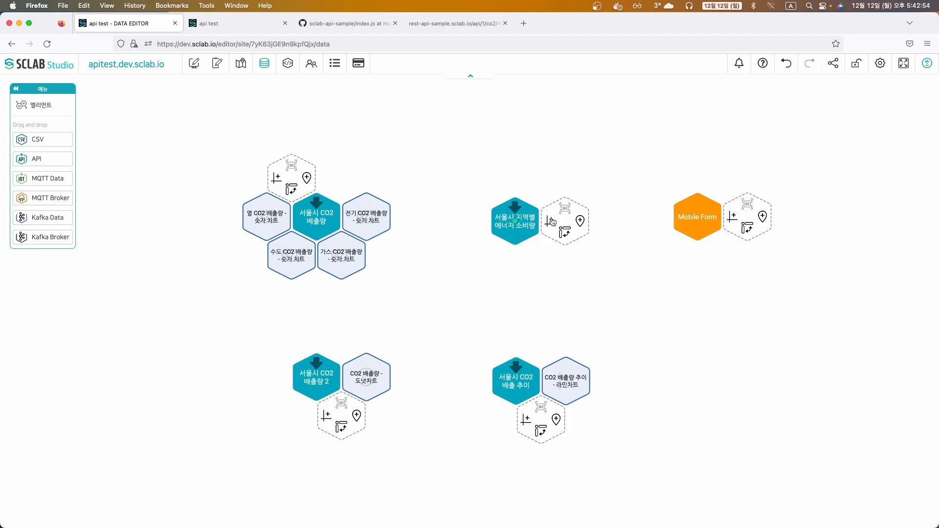
Start a Horizontal Bar Chart (white version) from the 서울시 지역별 에너지 소비량 data
click(551, 221)
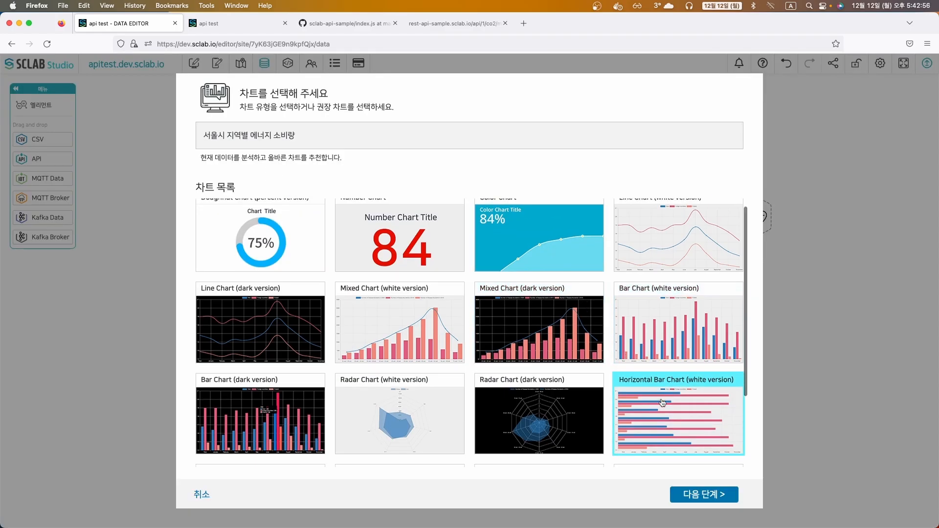
scroll(661, 396, down, 3)
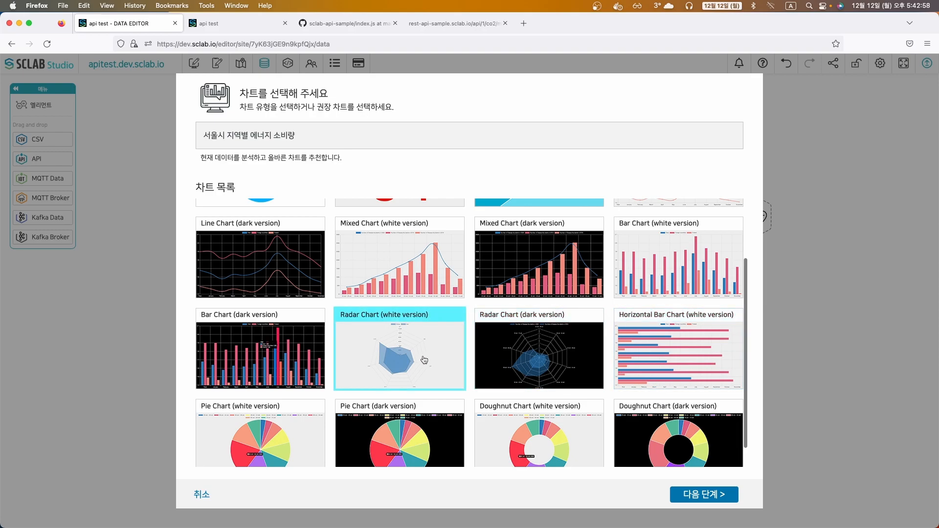
click(694, 361)
click(701, 498)
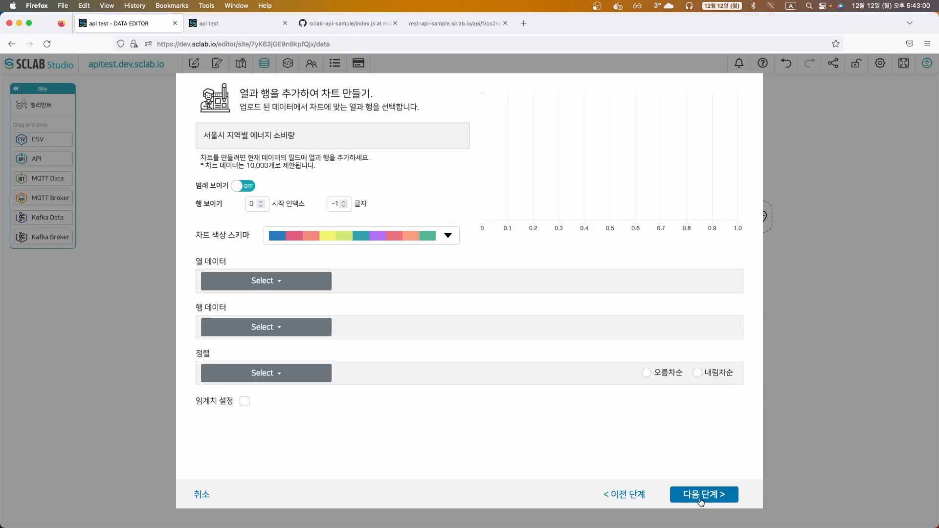
Show the legend, use 전기 as column data and category as row data, and sort by 전기 in descending order (내림차순)
click(268, 281)
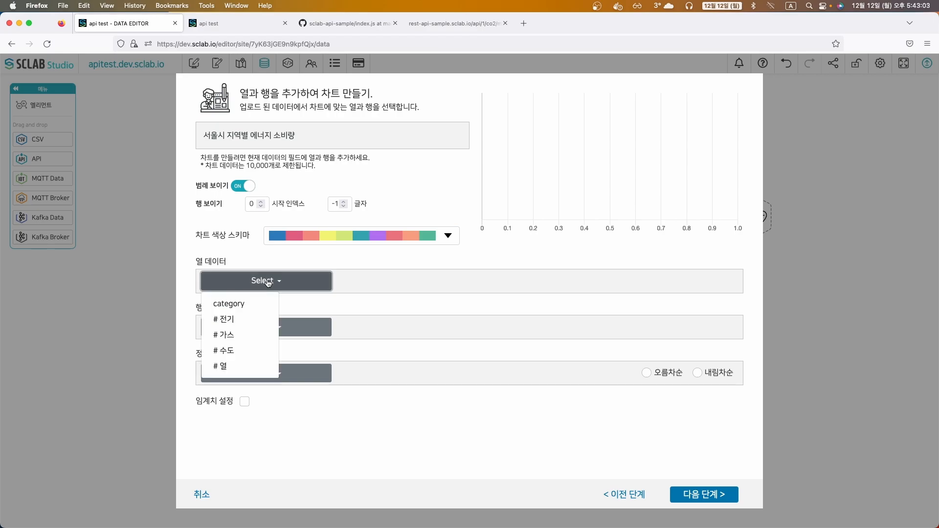
click(239, 323)
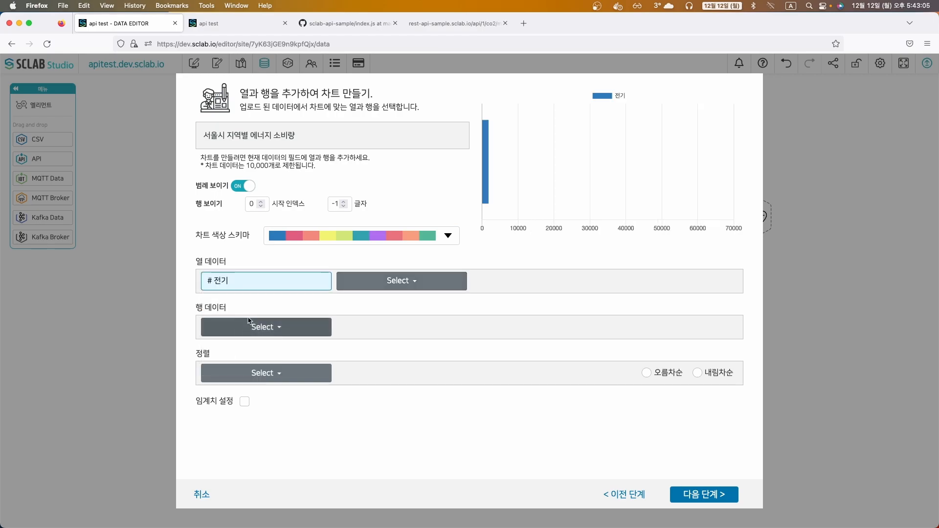
click(254, 327)
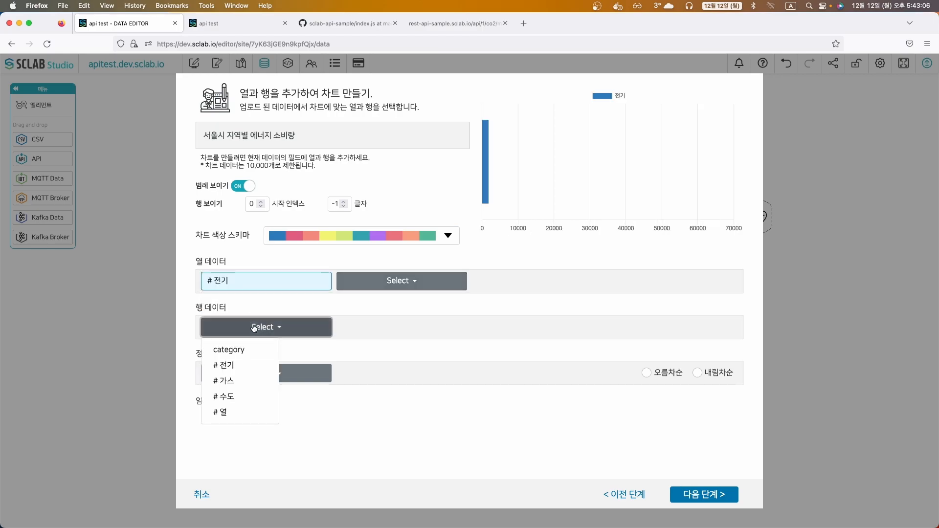
click(233, 351)
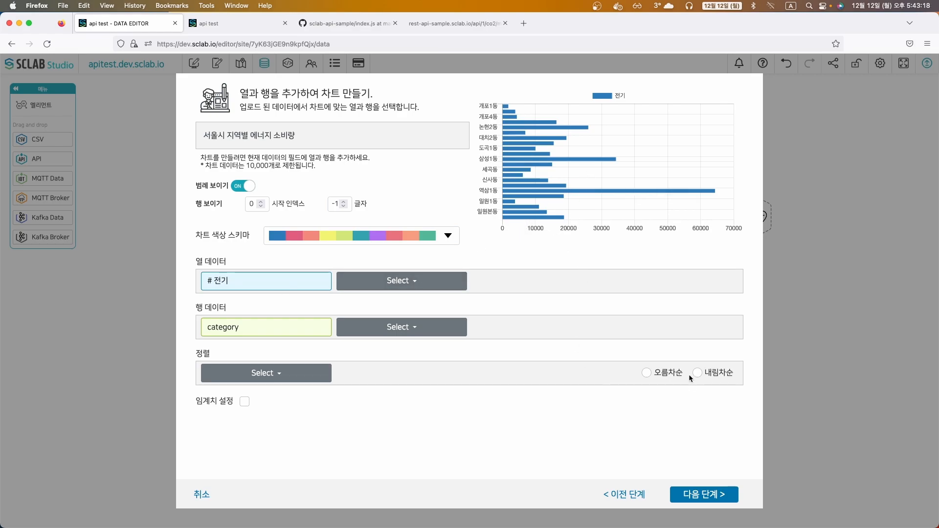
click(300, 375)
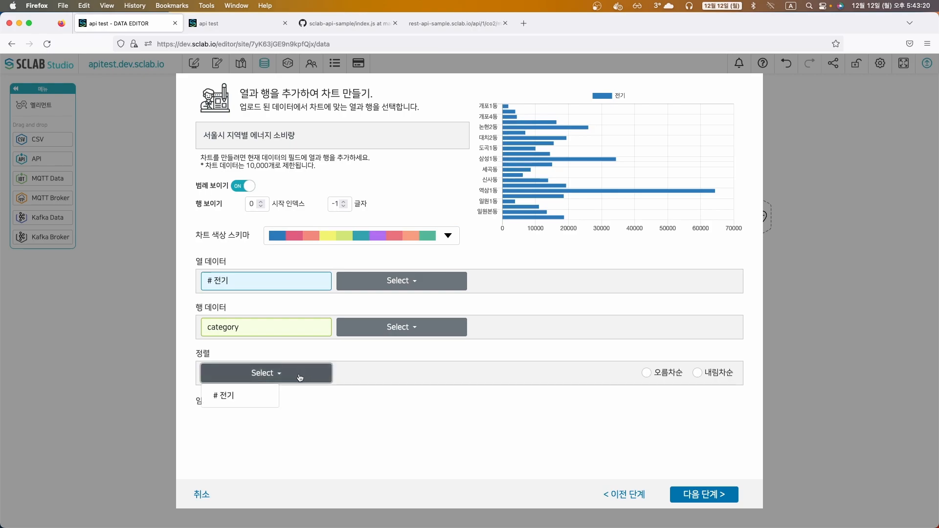
click(227, 398)
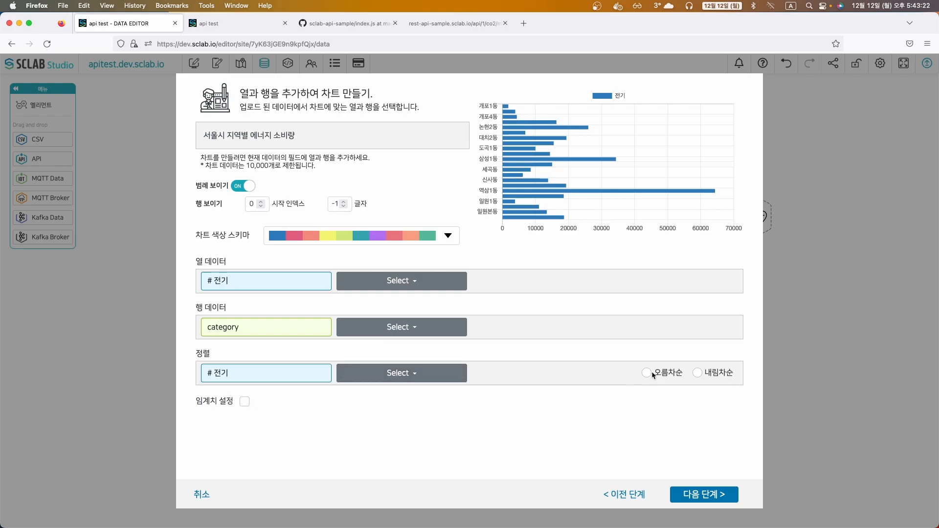
click(698, 373)
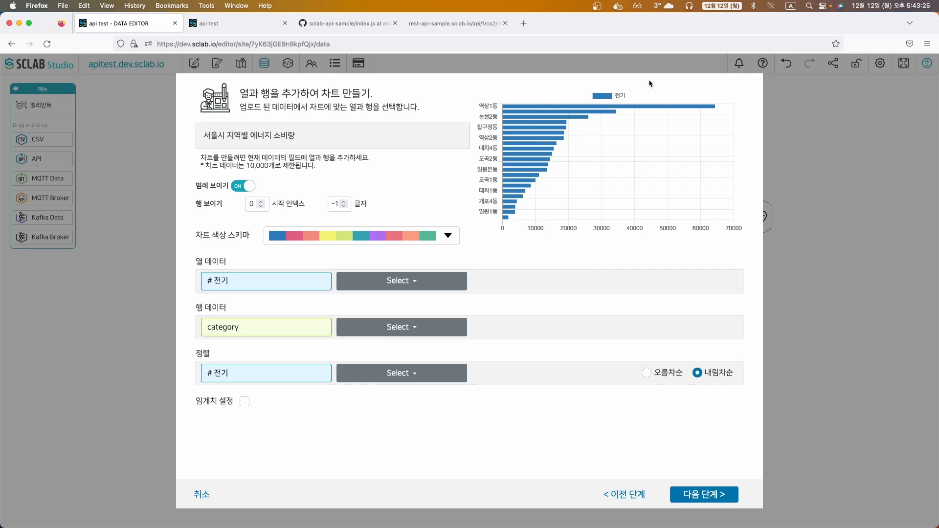
mouse_move(652, 108)
Name the electricity chart 전기 사용량 - 막대차트 and save it
click(699, 494)
click(367, 137)
text(wj)
key(BackSpace)
key(BackSpace)
key(Caps_Lock)
text(전)
text(기 사요ㅇ량)
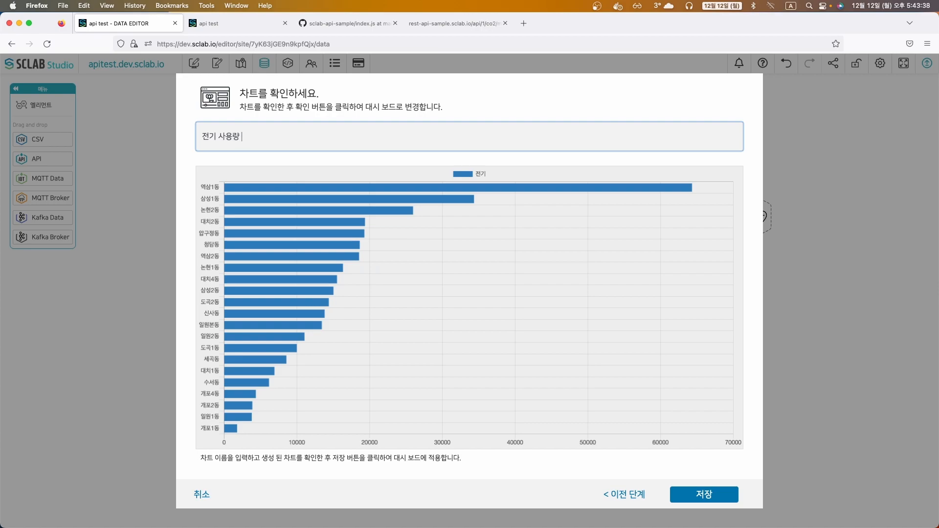
text( - 마ㄱ대)
click(697, 501)
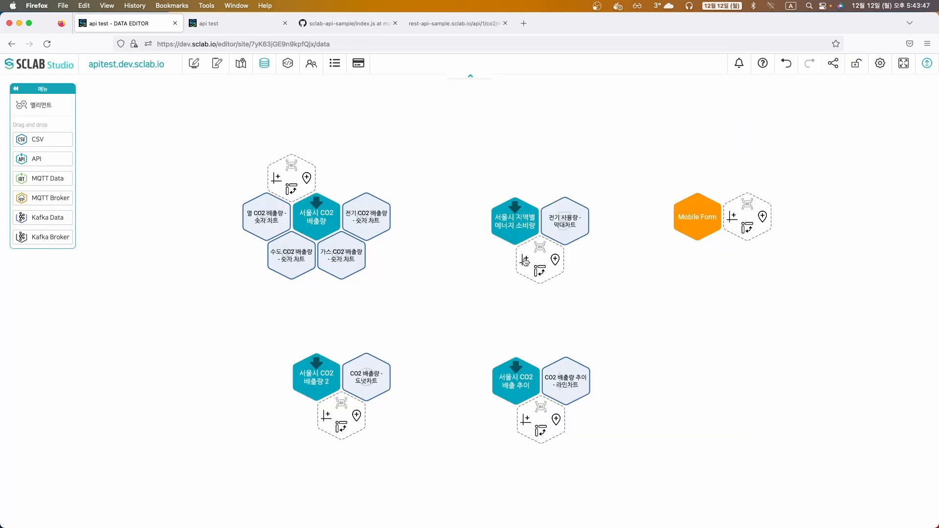
Start another Horizontal Bar Chart (white version) from the regional energy data, with 가스 as column data and category as row data
click(493, 269)
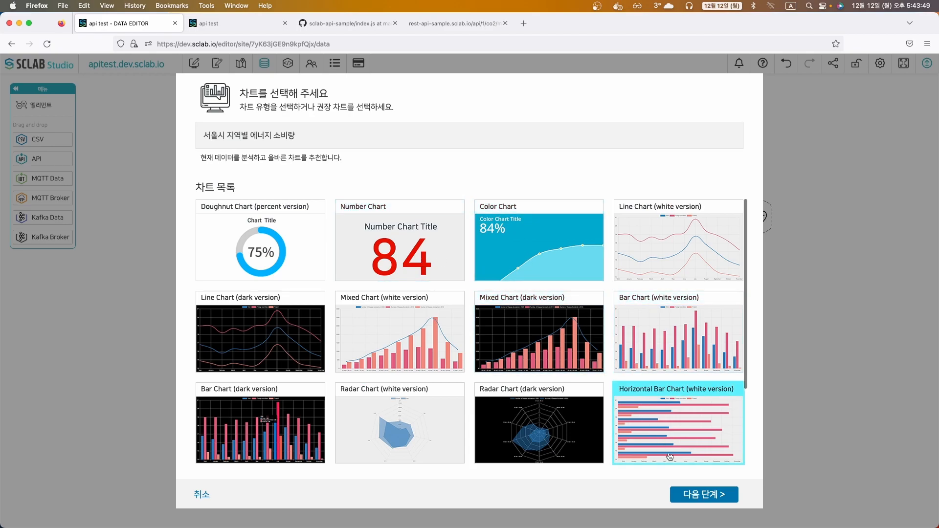
click(685, 496)
click(297, 284)
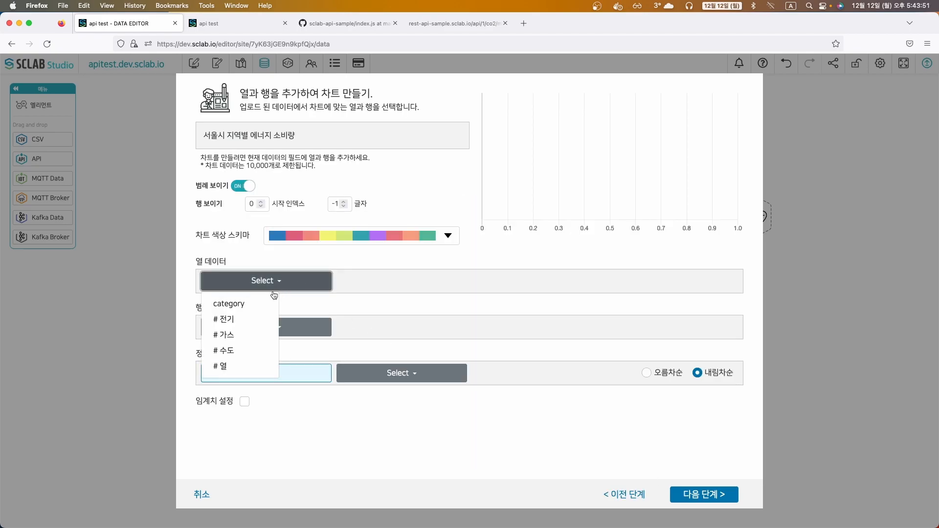
click(240, 335)
click(242, 334)
click(234, 350)
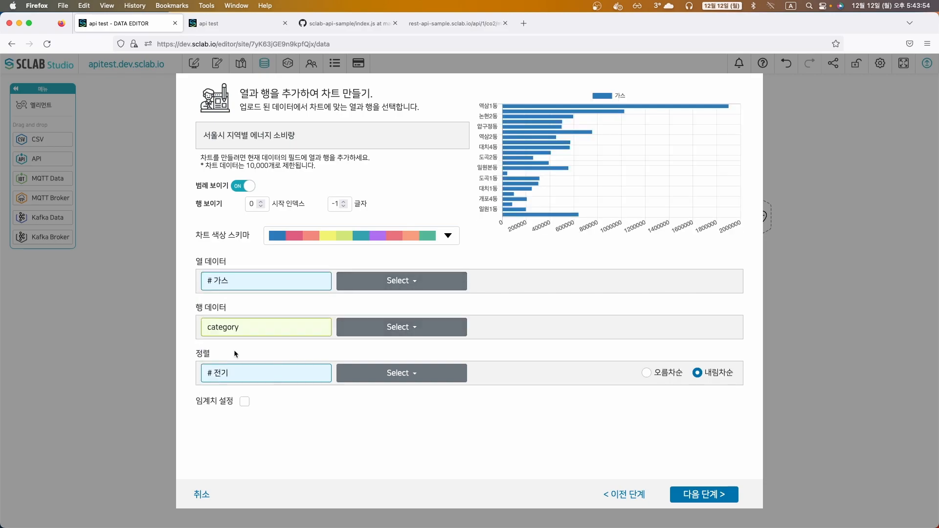
Change the gas chart's sort field to 가스 and set descending order (내림차순)
click(298, 377)
click(264, 375)
click(246, 394)
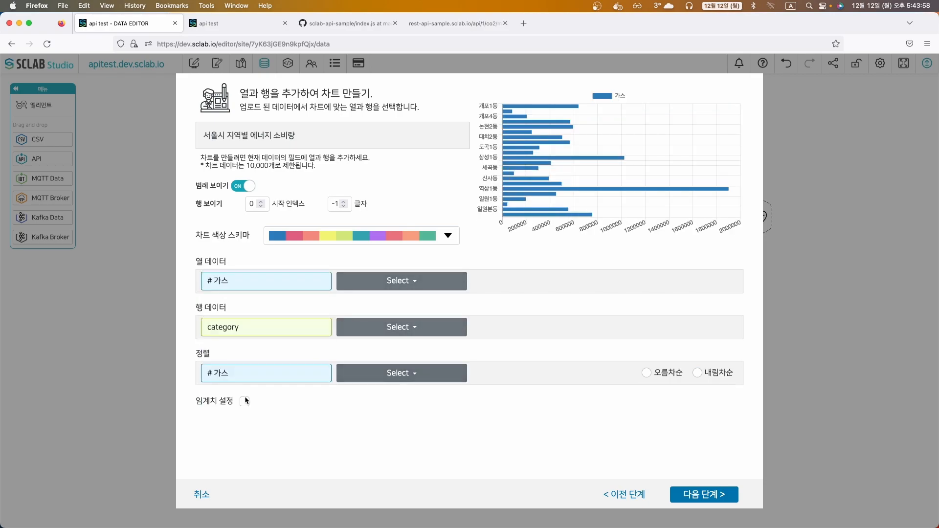
click(698, 373)
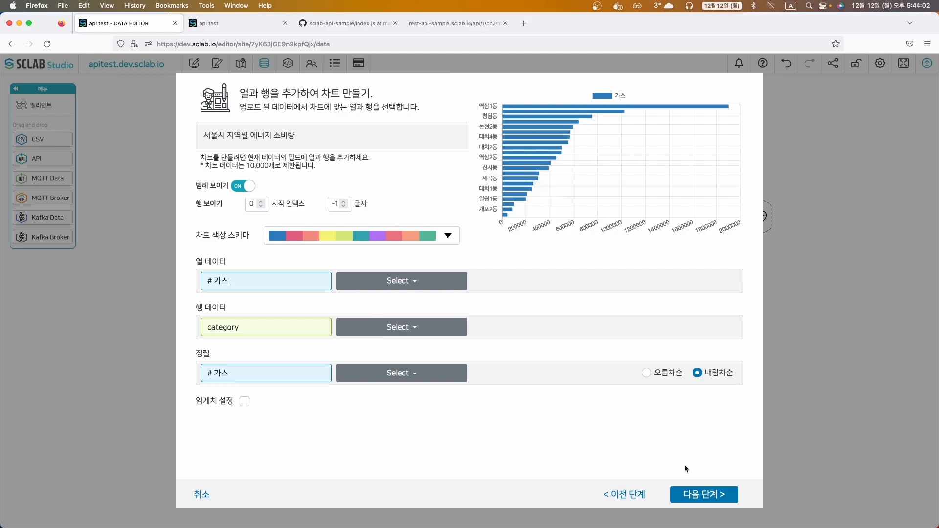
Name the gas chart 가스사용량 - 막대 차트 and save it
click(691, 494)
click(273, 136)
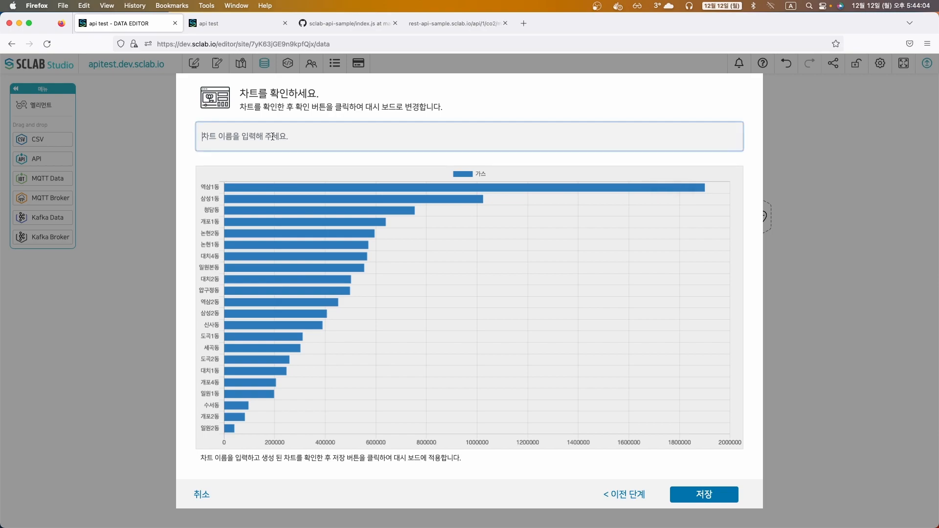
text(rm)
key(BackSpace)
key(BackSpace)
key(Caps_Lock)
text(그)
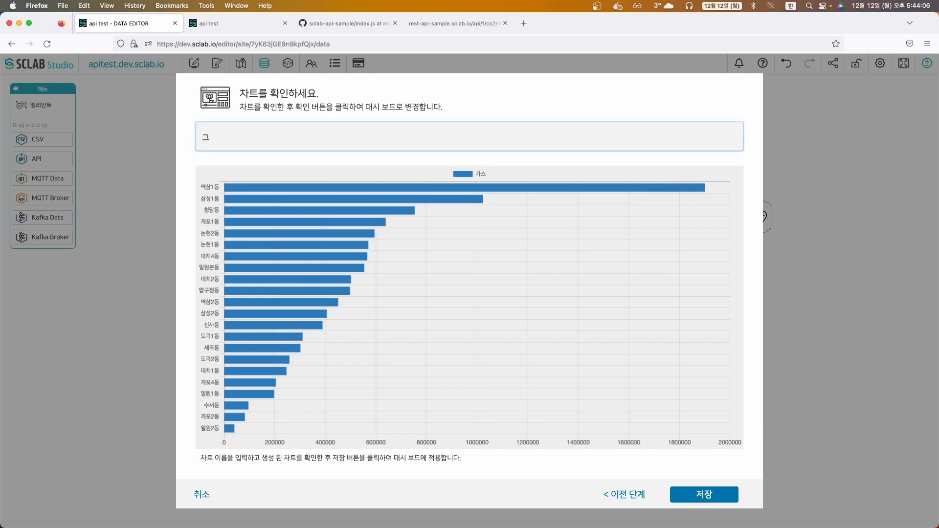
text(스사용량 - 막대 차트)
key(super+a)
key(super+c)
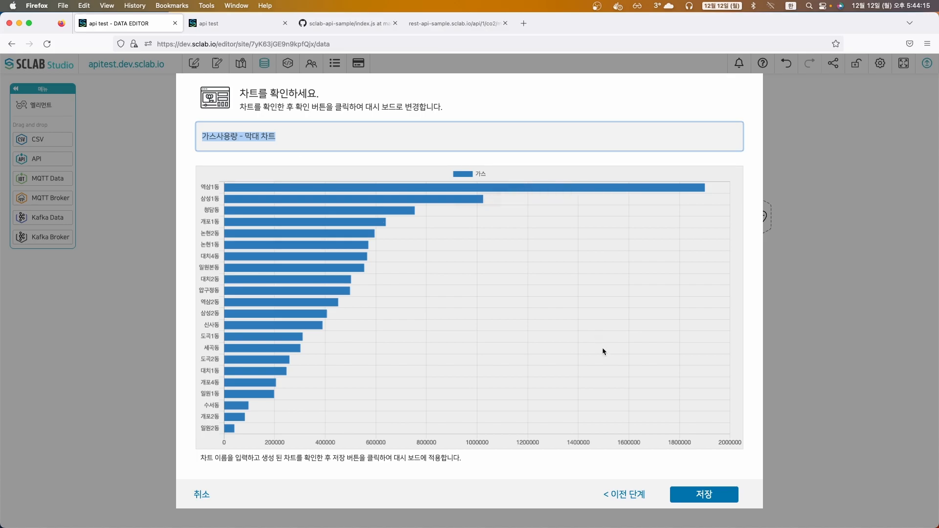
click(704, 494)
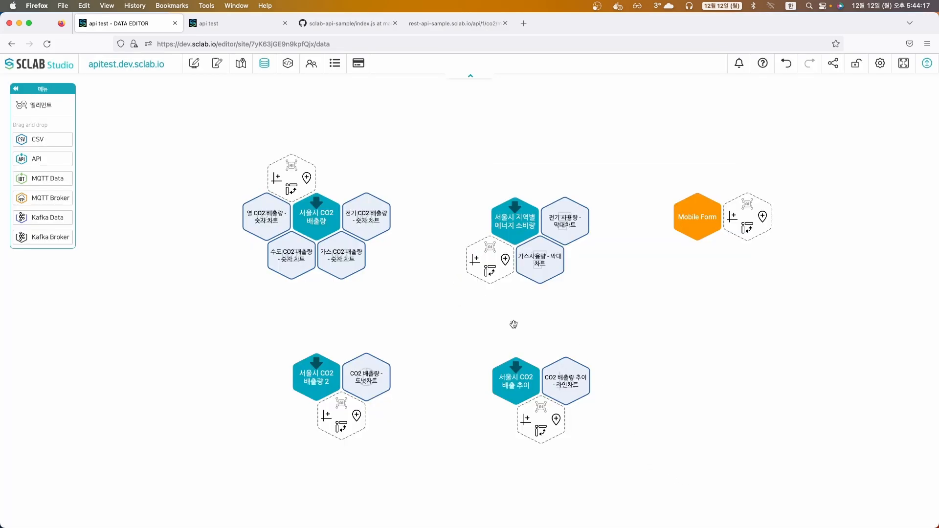
Start a Horizontal Bar Chart (white version) from the regional energy data, with 수도 as column data and category as row data
click(475, 260)
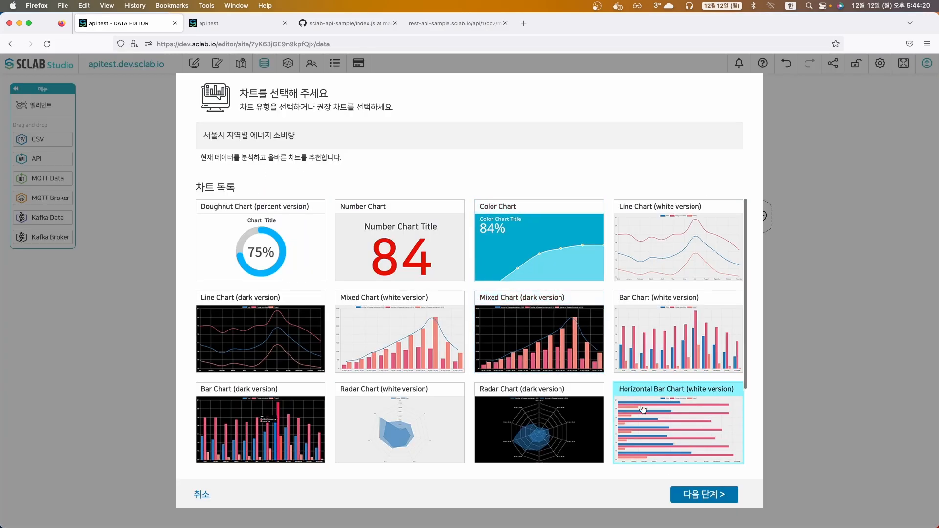
click(687, 493)
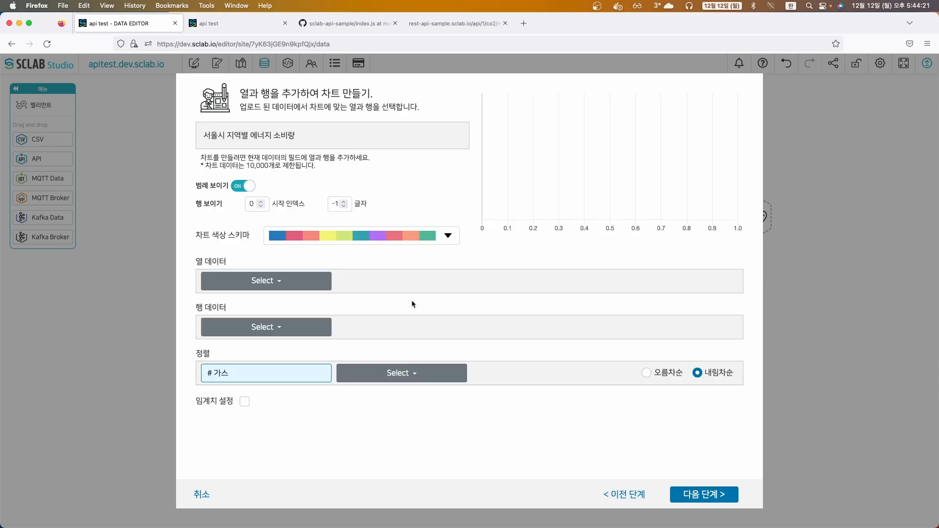
click(284, 286)
click(233, 352)
click(262, 330)
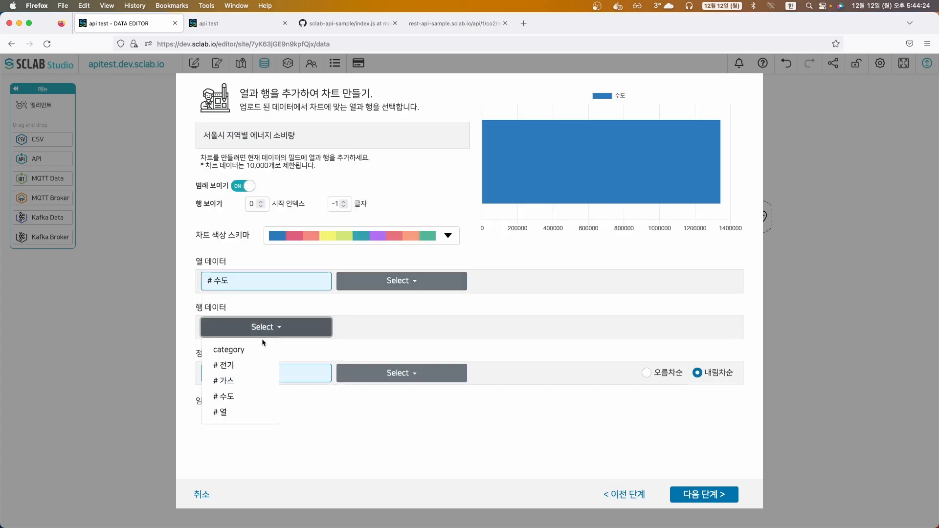
click(273, 349)
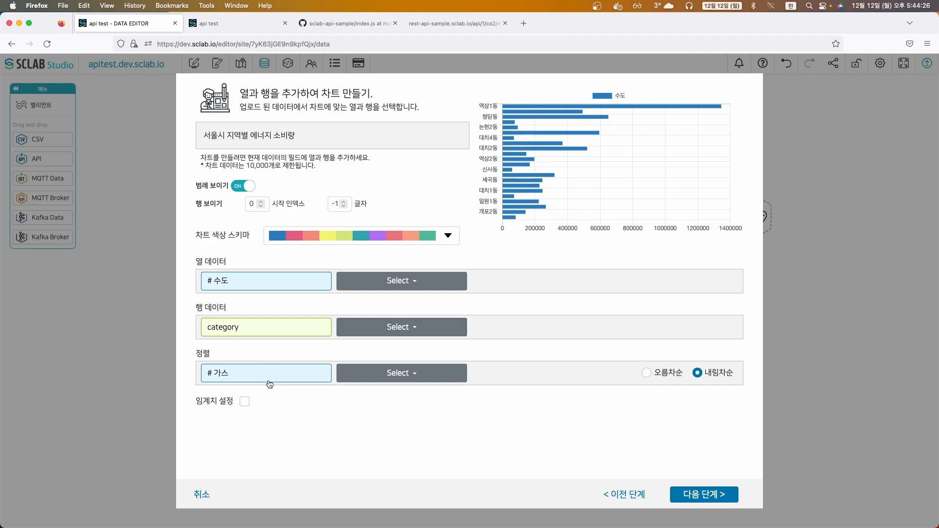
Change the water chart's sort field to 수도 and set descending order (내림차순)
click(267, 379)
click(267, 379)
click(250, 396)
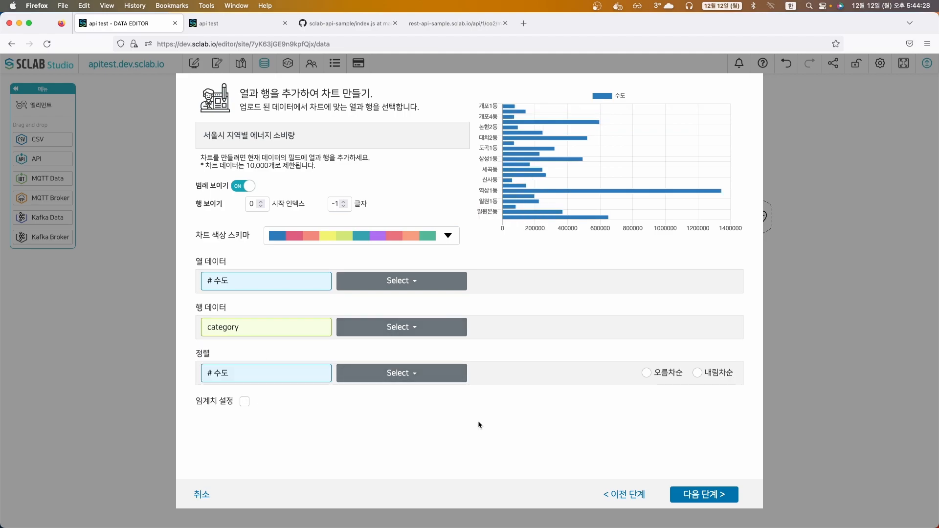
click(697, 373)
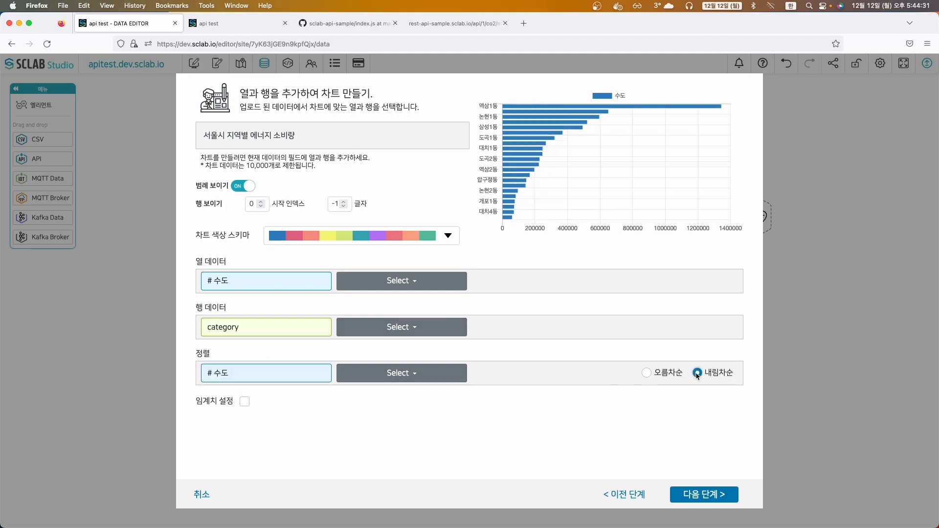
Name the water chart 수도 사용량 - 막대 차트 and save it
click(689, 494)
click(215, 138)
key(super+v)
drag(213, 138, 184, 137)
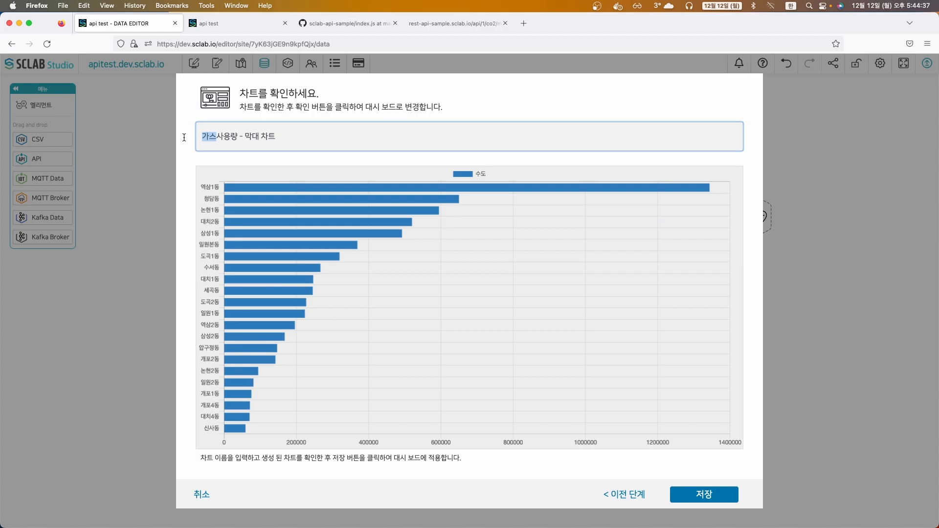
text(수도)
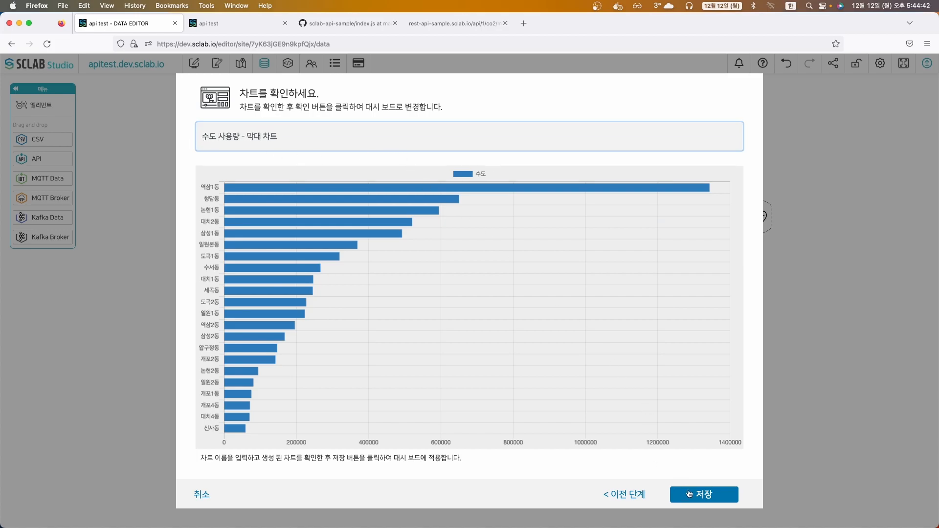
click(688, 493)
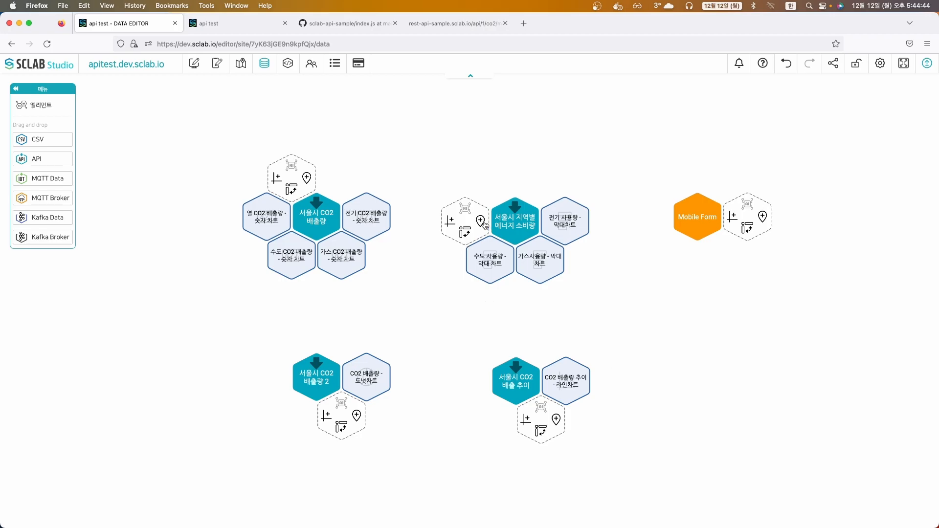
Start a Horizontal Bar Chart (white version) from the regional energy data, with 열 as column data and category as row data
click(486, 224)
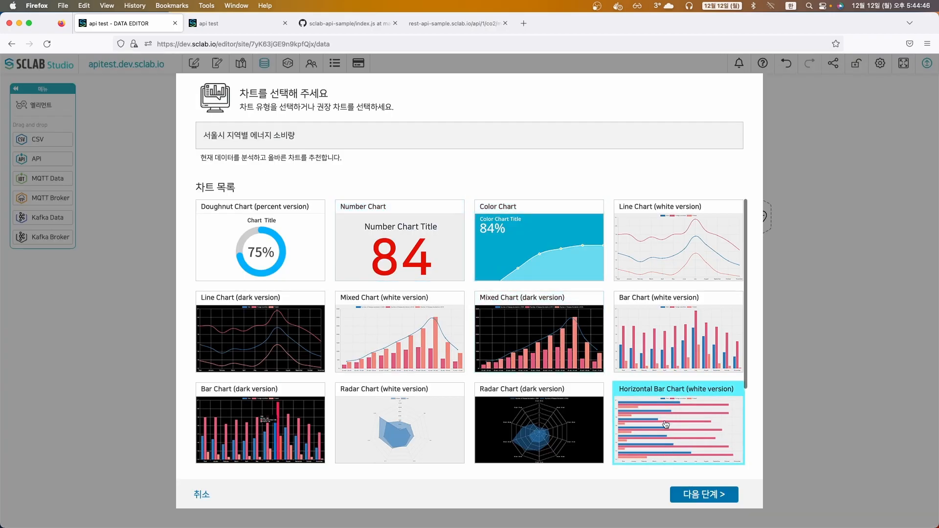
click(684, 494)
click(252, 281)
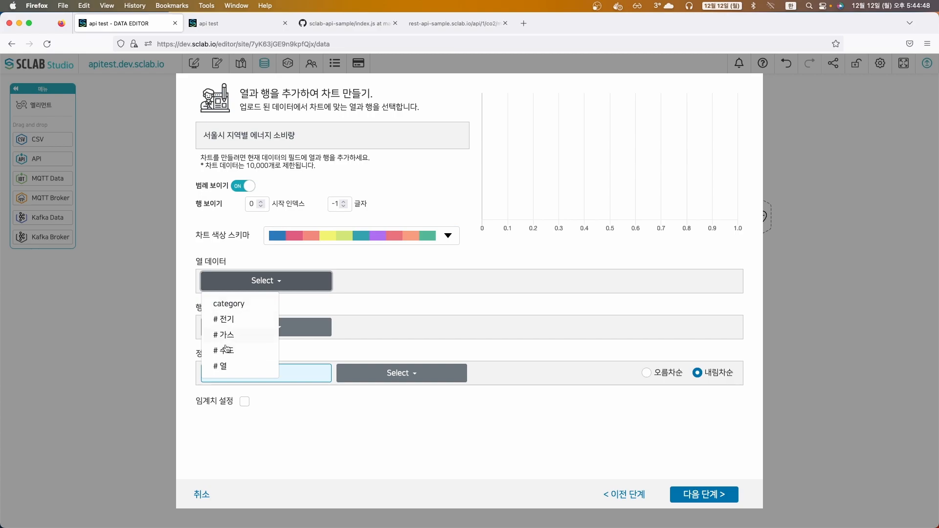
click(225, 367)
click(253, 327)
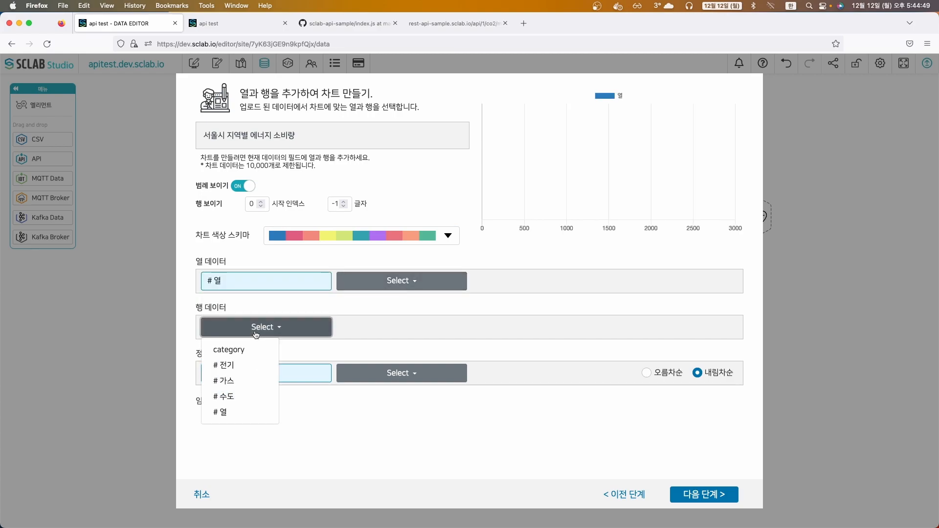
click(236, 353)
Change the heat chart's sort field to 열 and set descending order (내림차순)
click(242, 373)
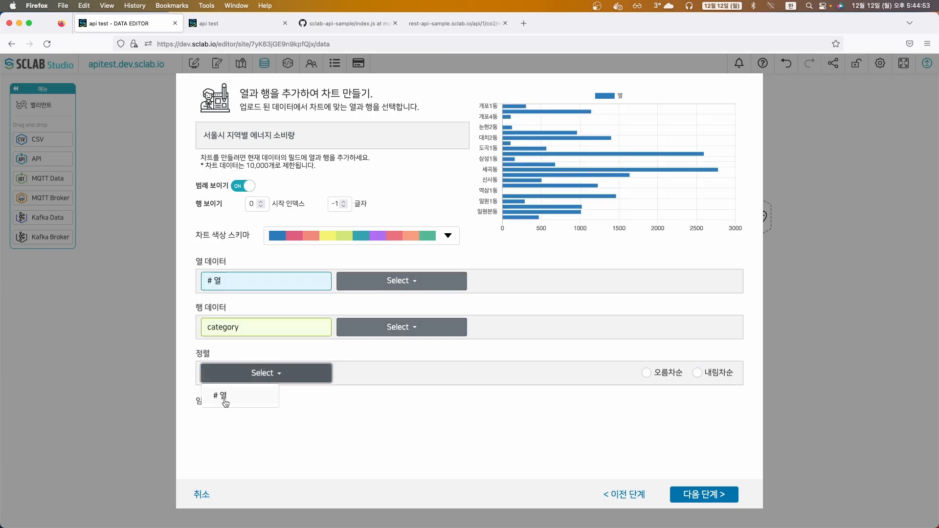
click(226, 397)
click(697, 373)
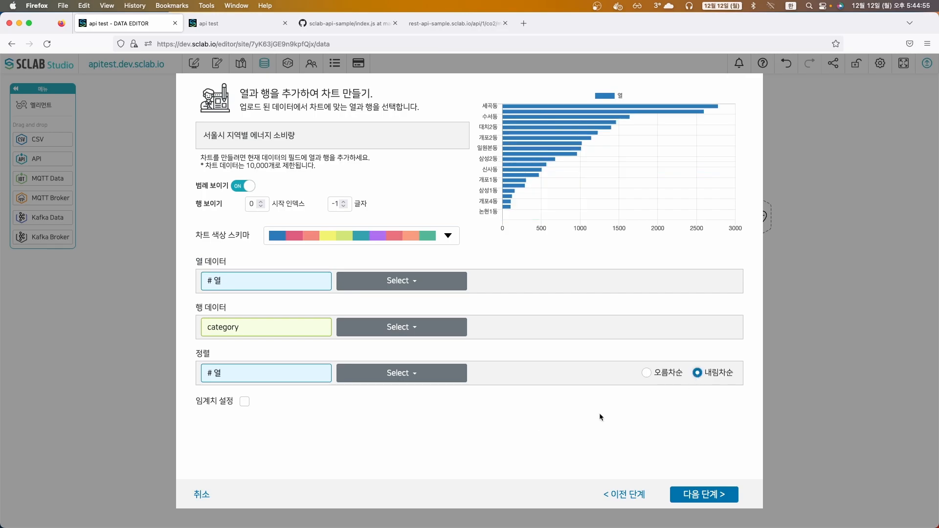
Name the heat chart 열 사용량 - 막대 차트 and save it
click(687, 494)
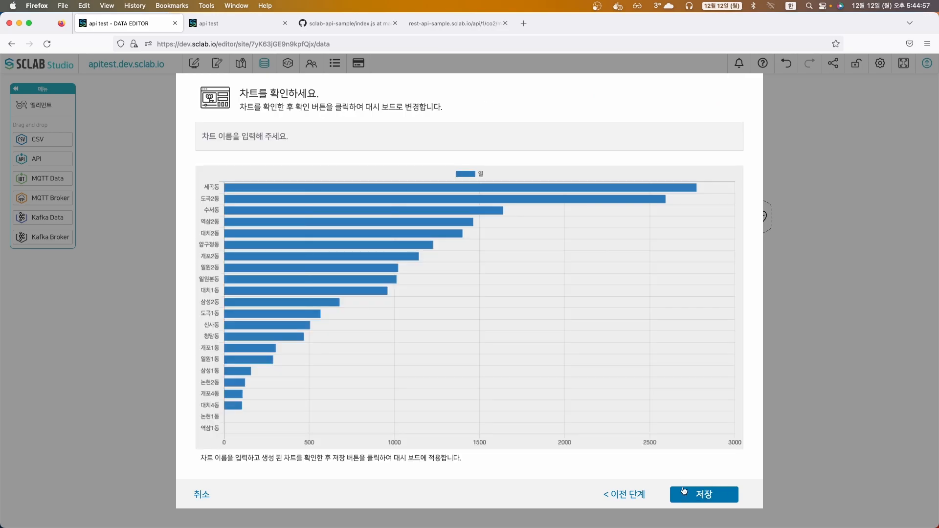
click(276, 133)
text(ㅇ)
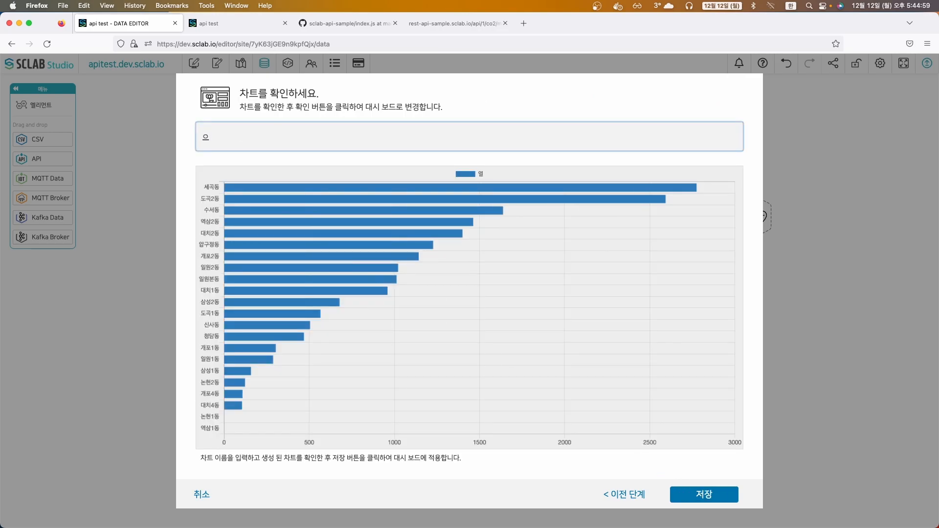
key(super+a)
key(super+v)
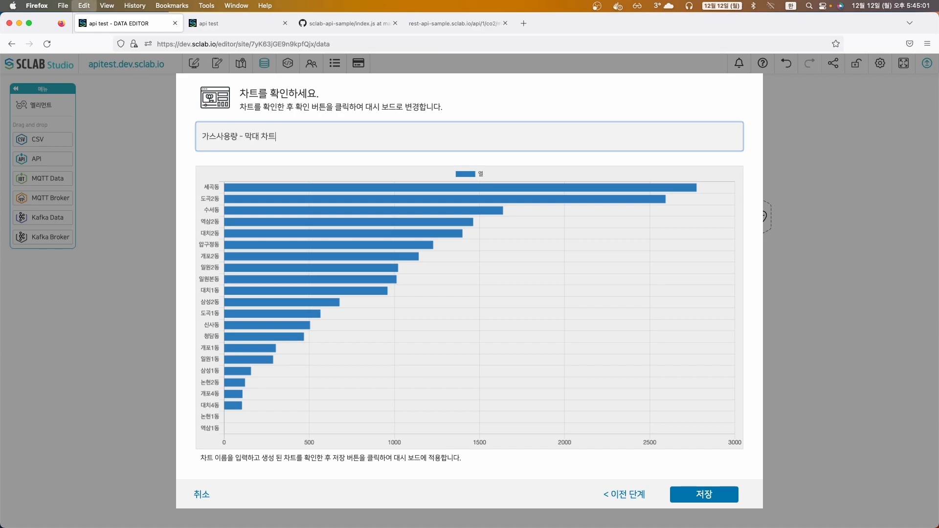
key(BackSpace)
key(BackSpace)
text(열)
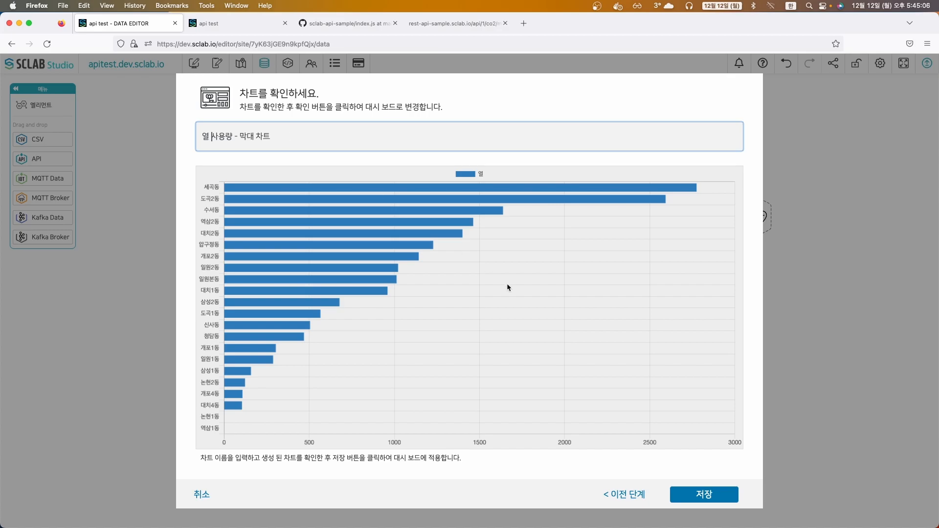
click(703, 498)
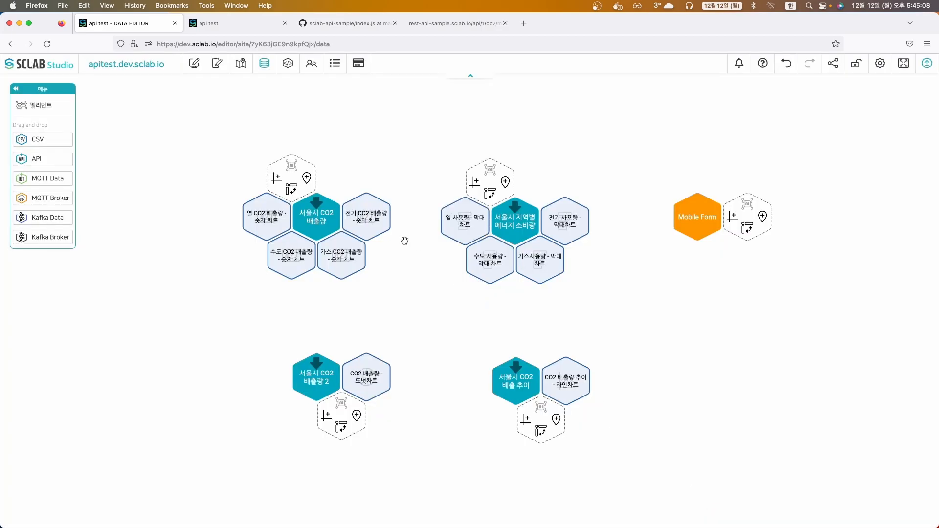
Return to the page editor and draw a large layout below the four CO2 number charts, spanning their full width
click(193, 64)
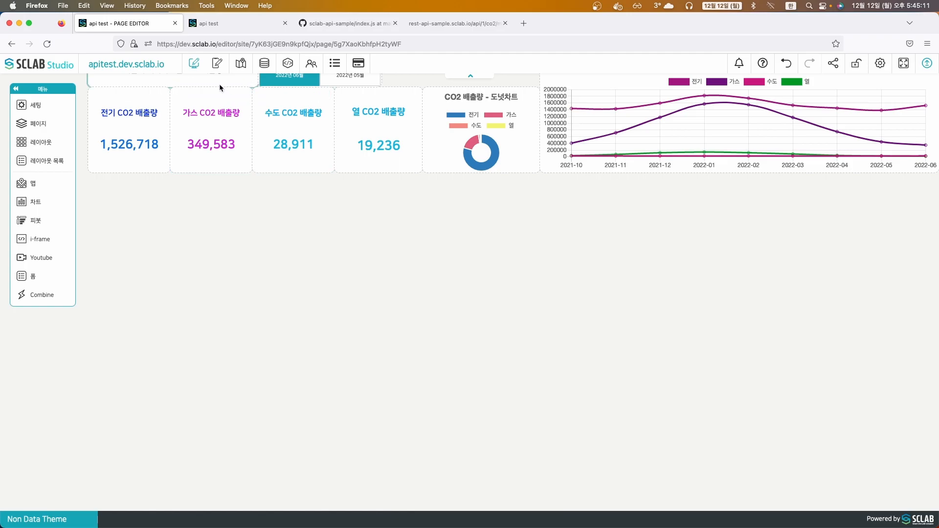
click(41, 161)
click(232, 93)
drag(87, 181, 417, 450)
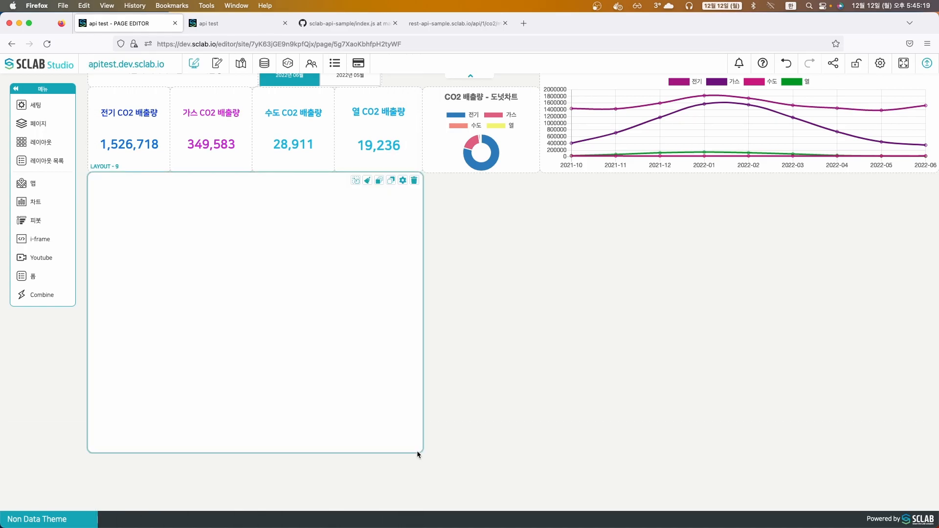
click(32, 207)
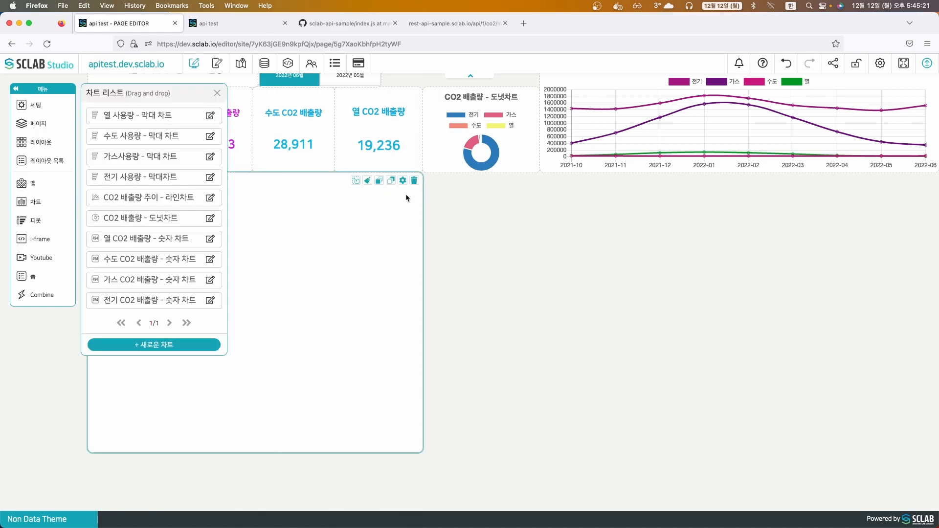
click(216, 96)
Add three equally tall layouts side by side, from the large layout to the page's right edge, below the doughnut and line charts
click(40, 142)
mouse_move(431, 180)
mouse_down()
mouse_move(606, 289)
mouse_move(670, 290)
mouse_move(717, 340)
mouse_move(639, 390)
mouse_move(626, 371)
mouse_move(598, 396)
mouse_move(606, 447)
mouse_move(598, 451)
mouse_up()
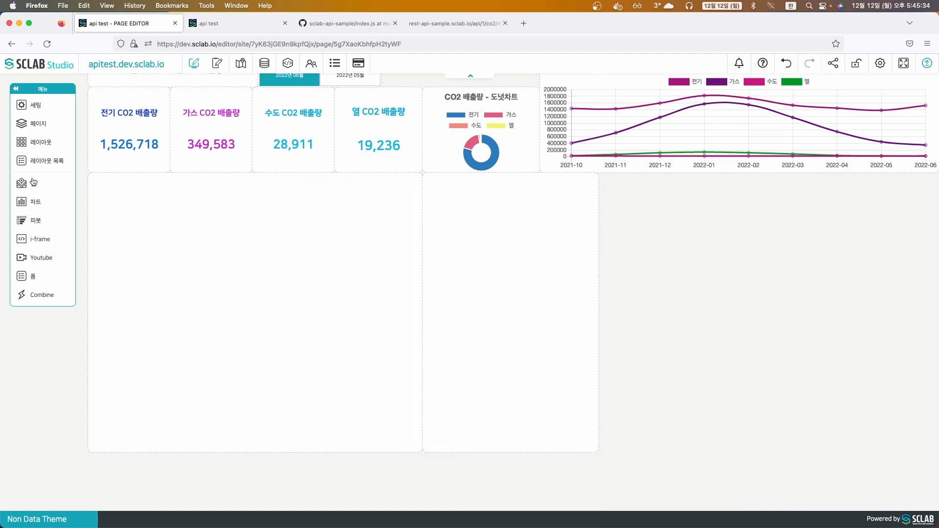
mouse_move(600, 173)
mouse_down()
mouse_move(710, 377)
mouse_move(754, 444)
mouse_move(775, 453)
mouse_up()
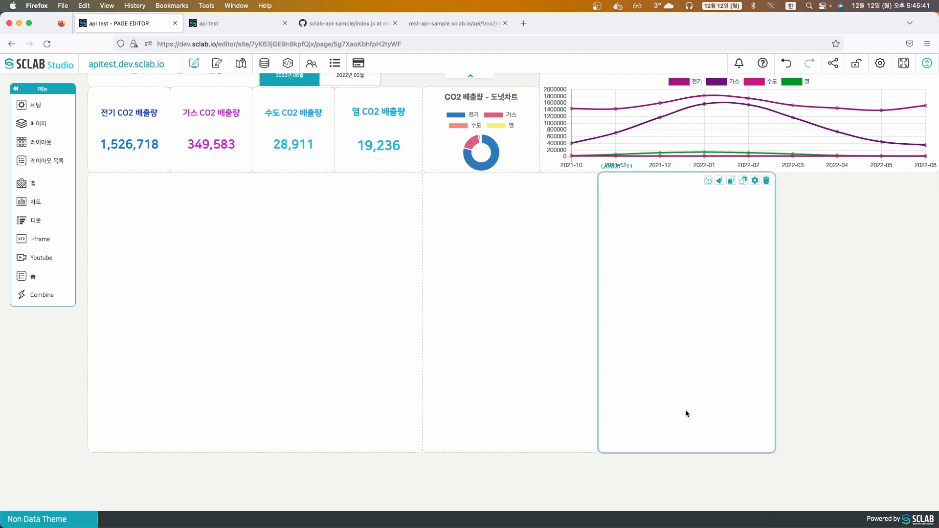
click(42, 142)
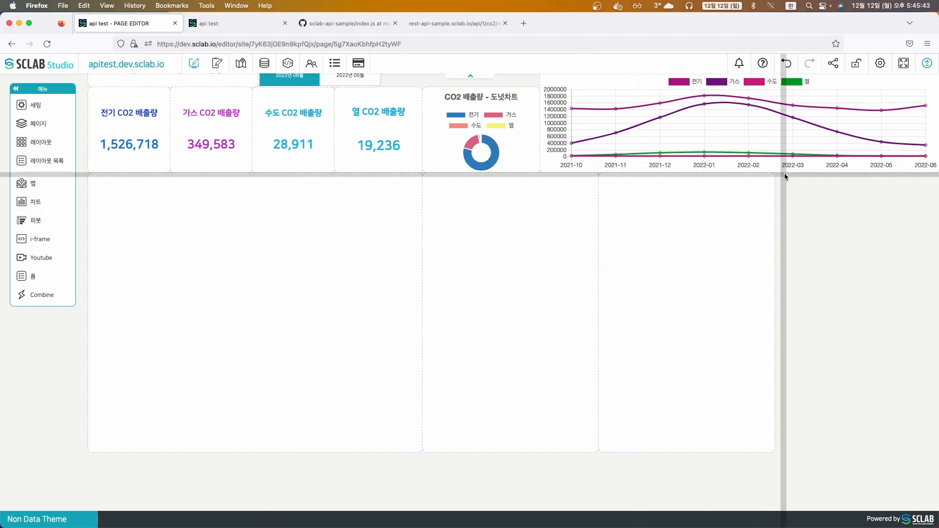
mouse_move(778, 184)
mouse_down()
mouse_move(934, 377)
mouse_move(928, 444)
mouse_move(936, 453)
mouse_up()
Redraw the large layout from the page's left edge to the end of the gas number chart, and fill the gap beside it with another layout
click(340, 228)
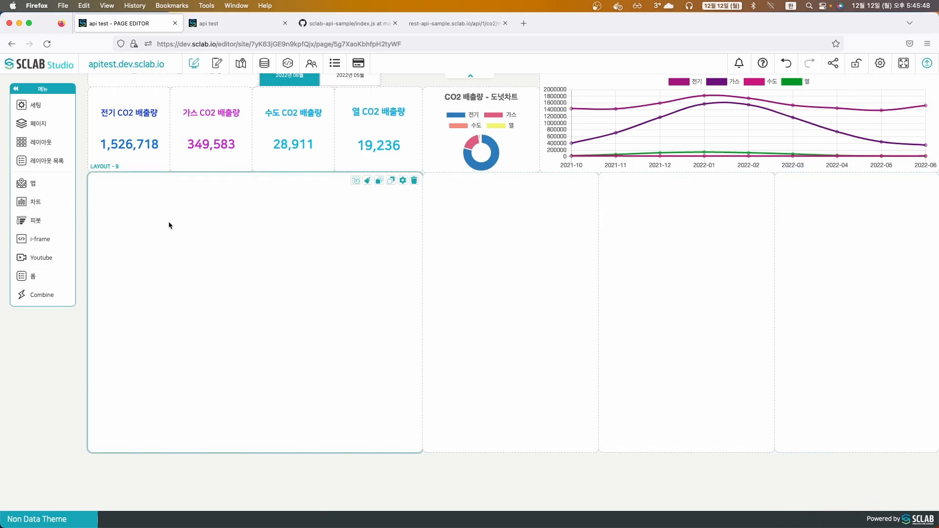
click(357, 181)
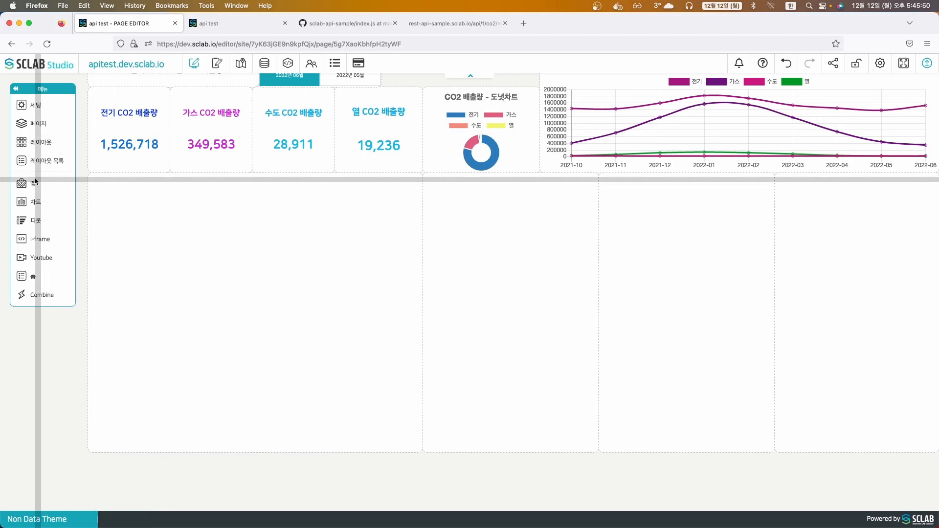
mouse_move(8, 177)
mouse_down()
mouse_move(226, 350)
mouse_move(291, 428)
mouse_move(284, 446)
mouse_move(243, 451)
mouse_move(252, 450)
mouse_up()
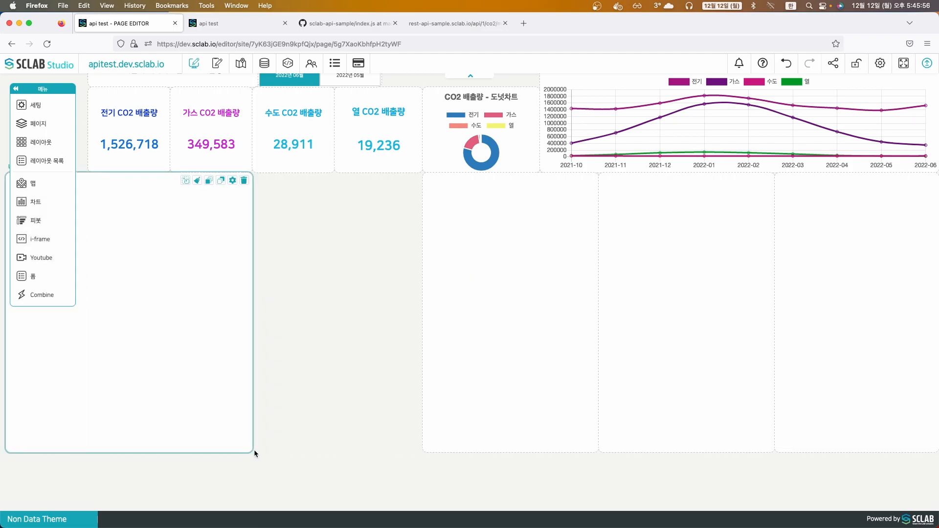
click(32, 143)
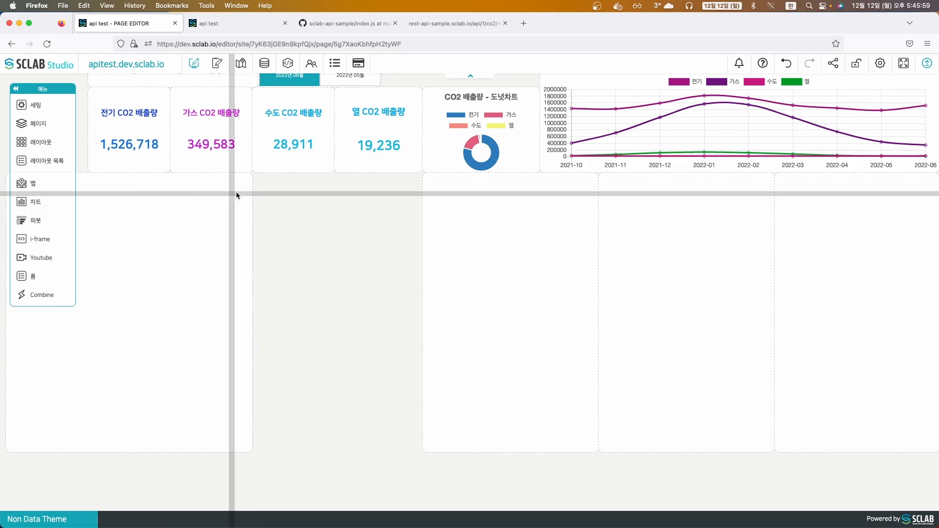
mouse_move(255, 173)
mouse_down()
mouse_move(358, 429)
mouse_move(418, 451)
mouse_up()
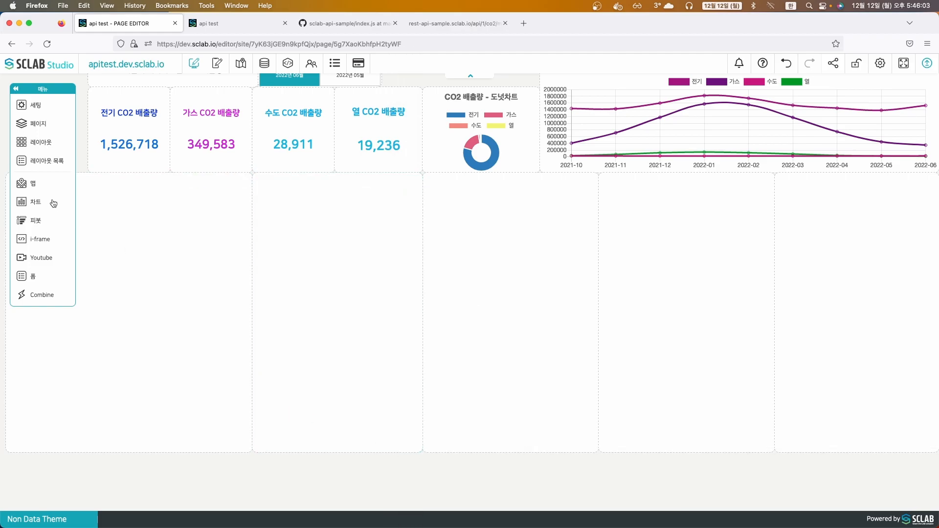
Place the electricity, gas, water and heat usage bar charts, in that order, into the four empty layouts starting beside the leftmost one
click(35, 202)
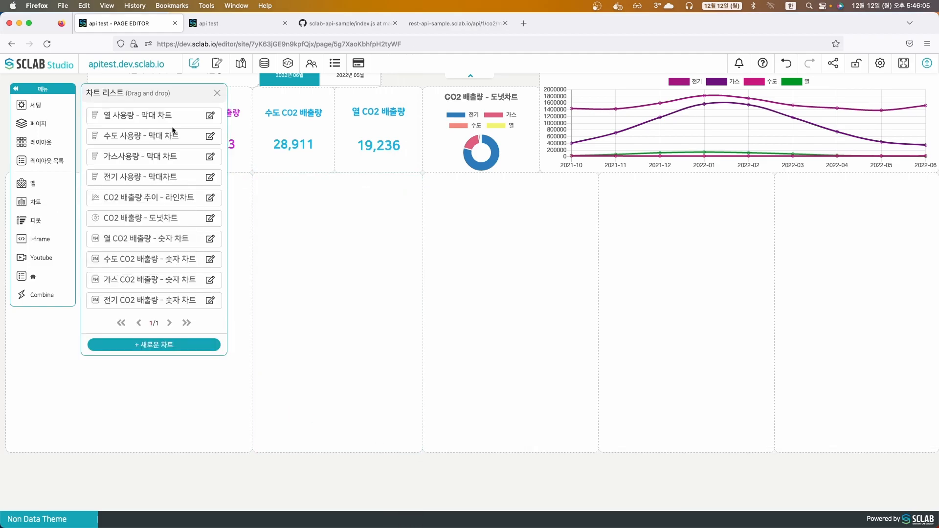
drag(131, 175, 293, 220)
drag(128, 154, 508, 220)
drag(128, 135, 673, 246)
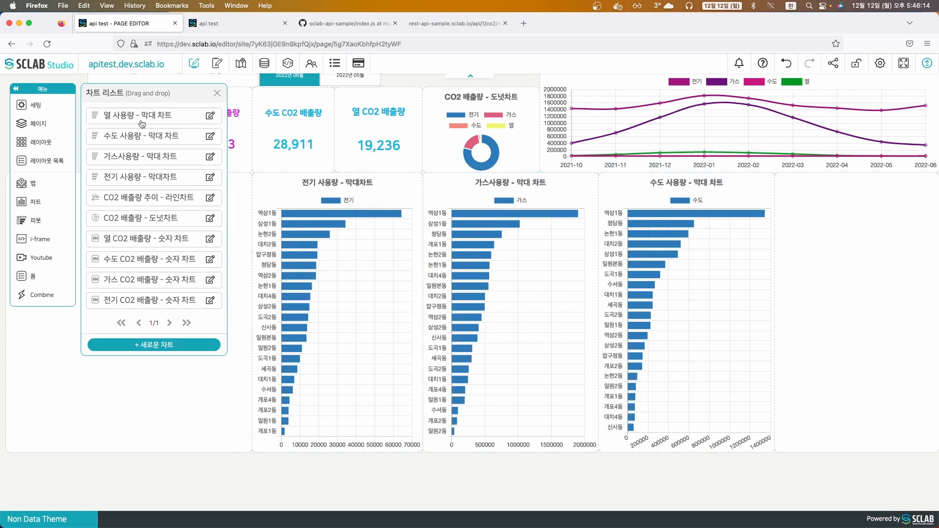
drag(145, 118, 846, 306)
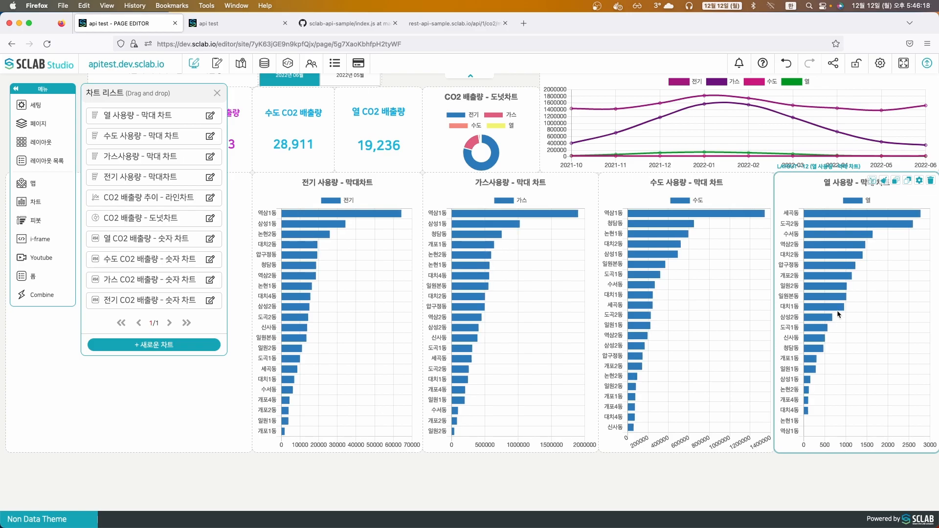
click(217, 93)
Place seoul map in the remaining empty layout beside the electricity bar chart, and shift its view eastward across Seoul
click(35, 184)
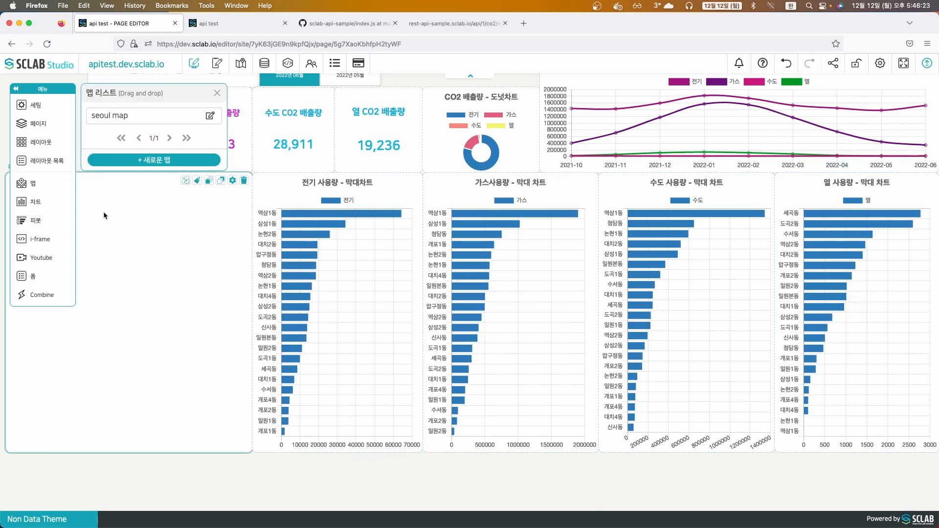
drag(103, 120, 120, 299)
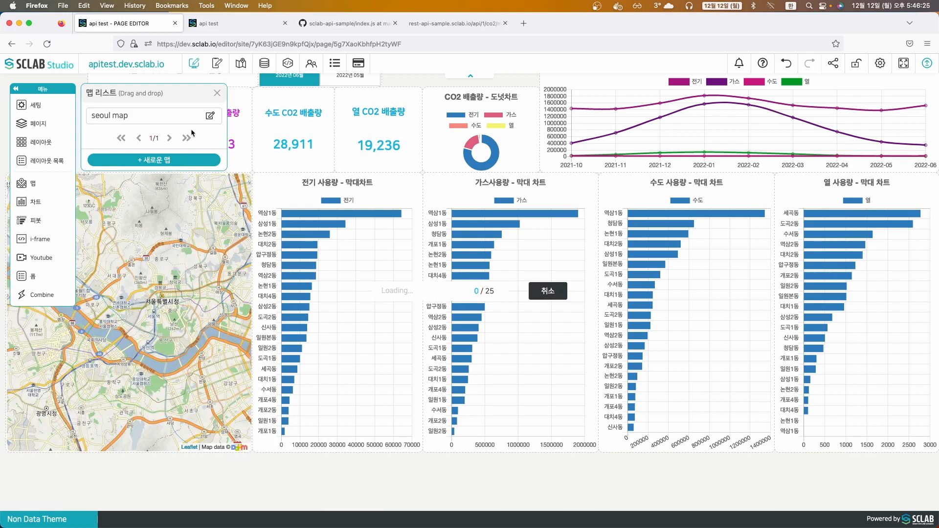
click(218, 93)
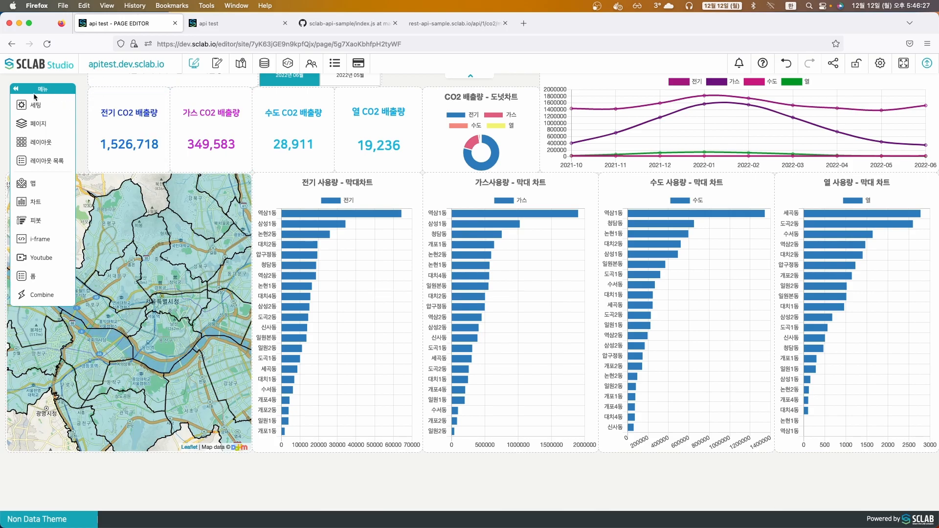
click(16, 90)
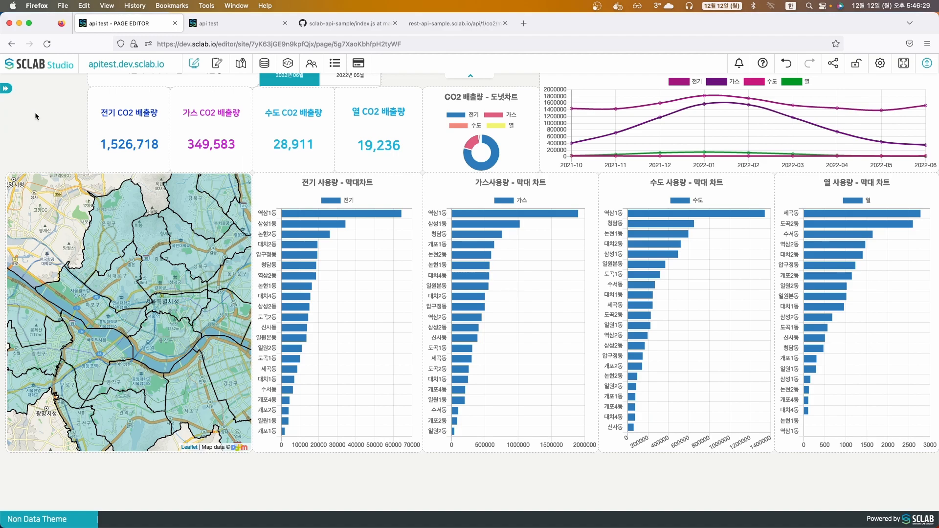
drag(202, 329, 121, 346)
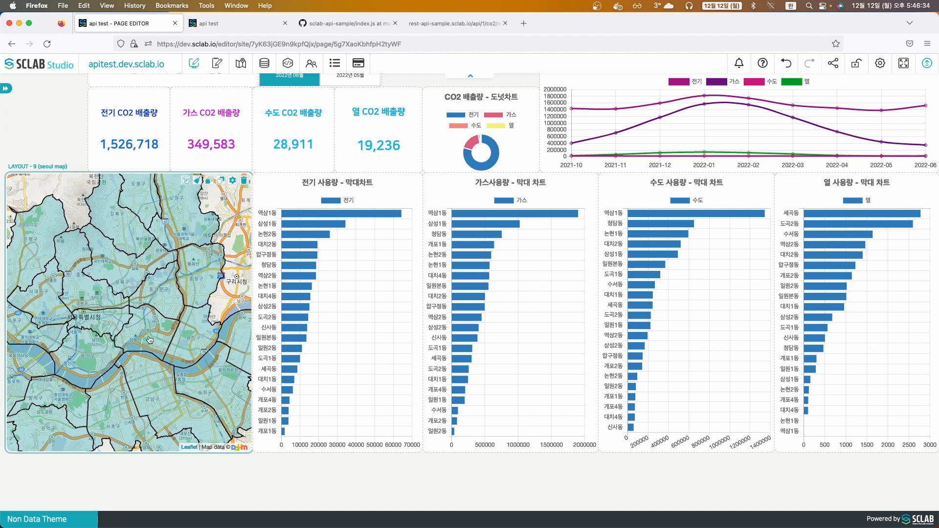
Open seoul map in the map editor, recenter it on the Seoul districts and save the current position
click(243, 64)
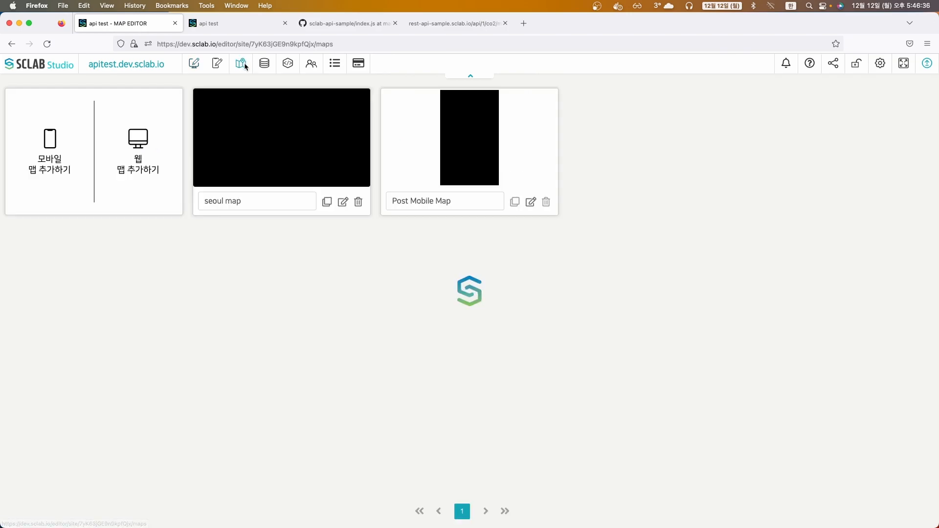
click(343, 201)
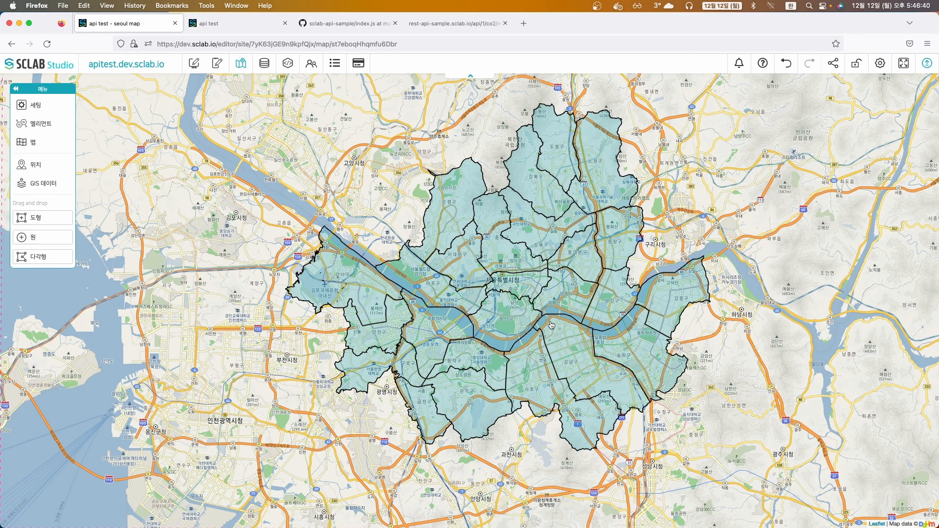
drag(579, 312, 505, 321)
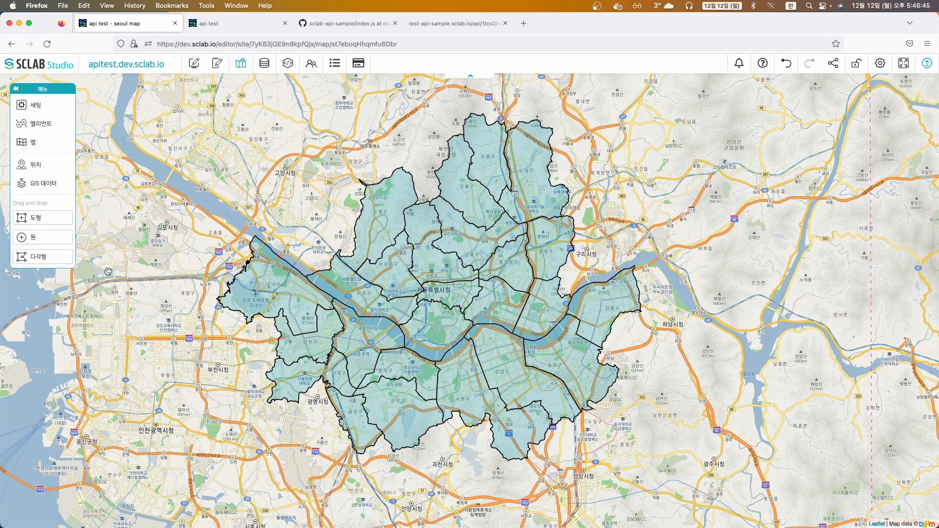
click(33, 142)
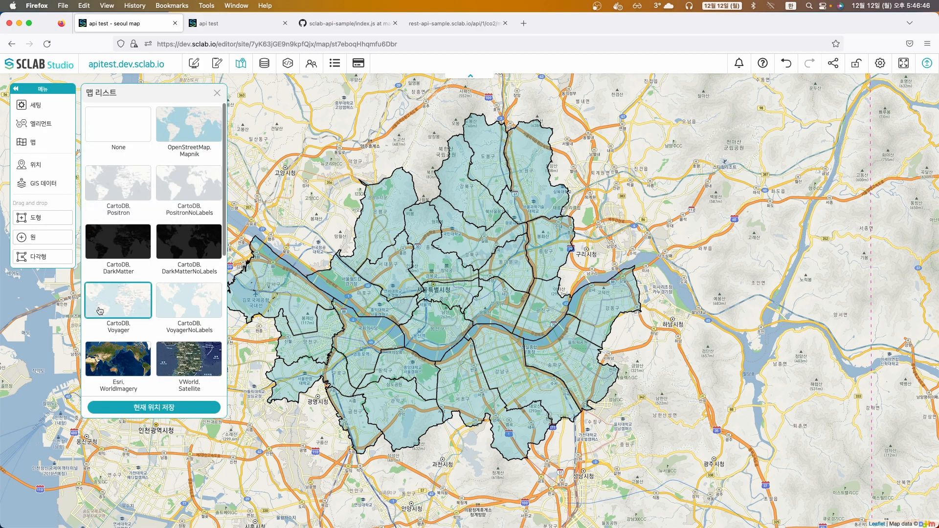
click(145, 407)
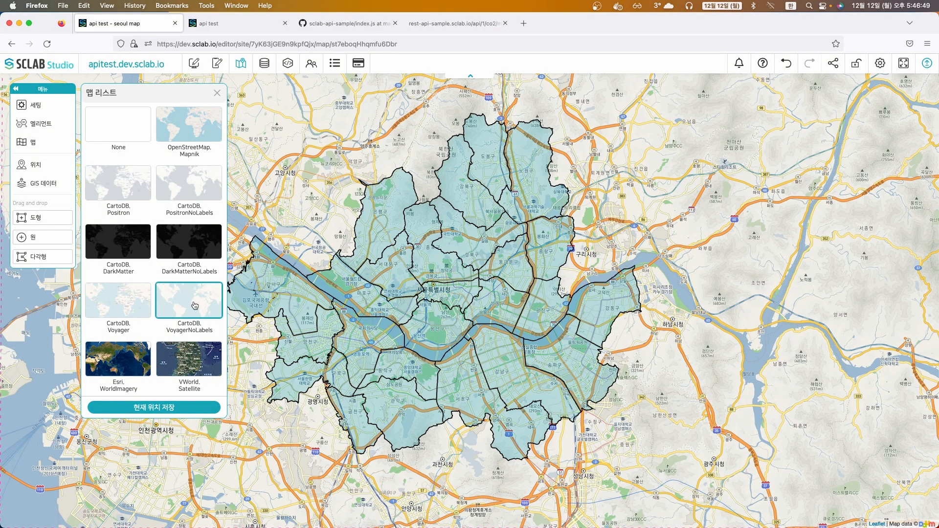
click(218, 97)
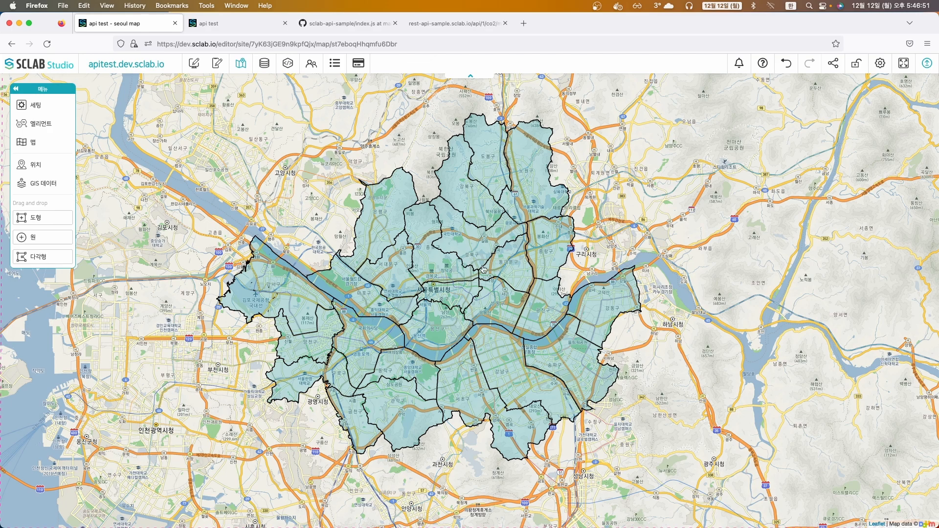
click(505, 357)
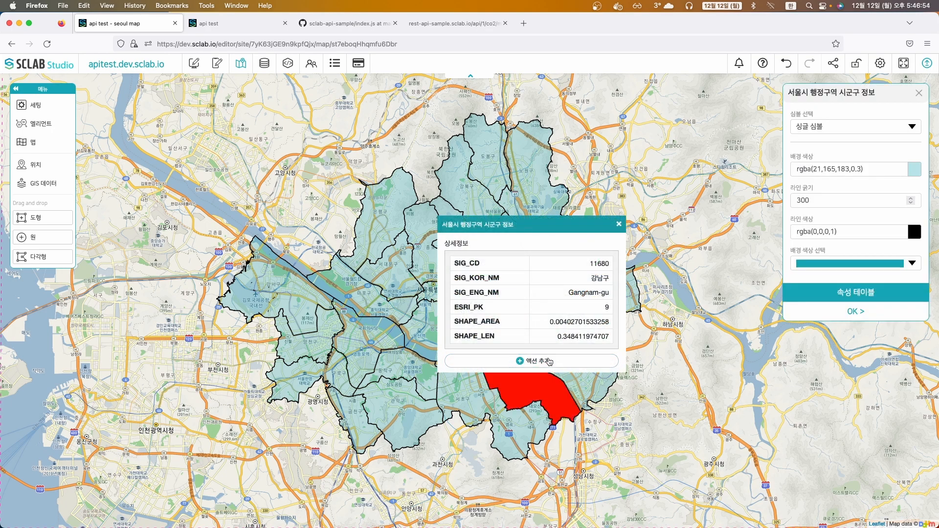
click(550, 360)
click(842, 116)
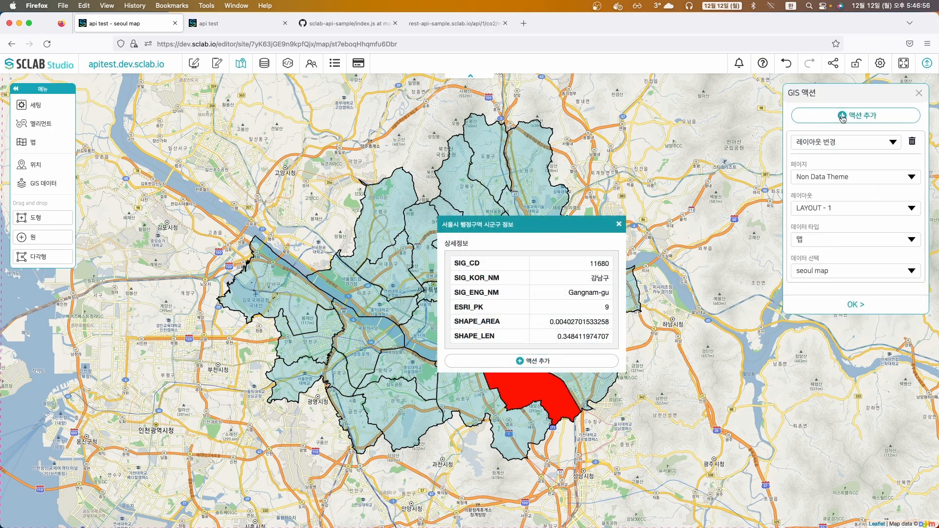
click(843, 143)
click(830, 188)
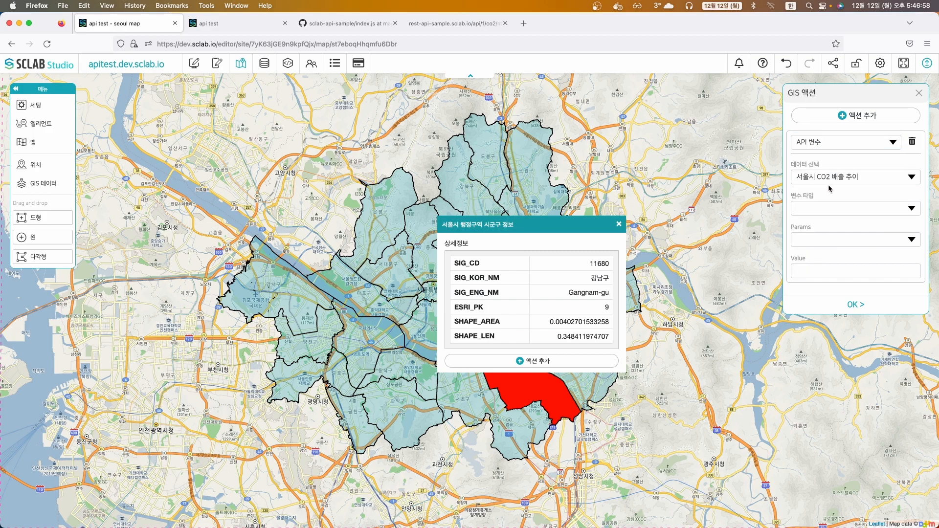
click(836, 179)
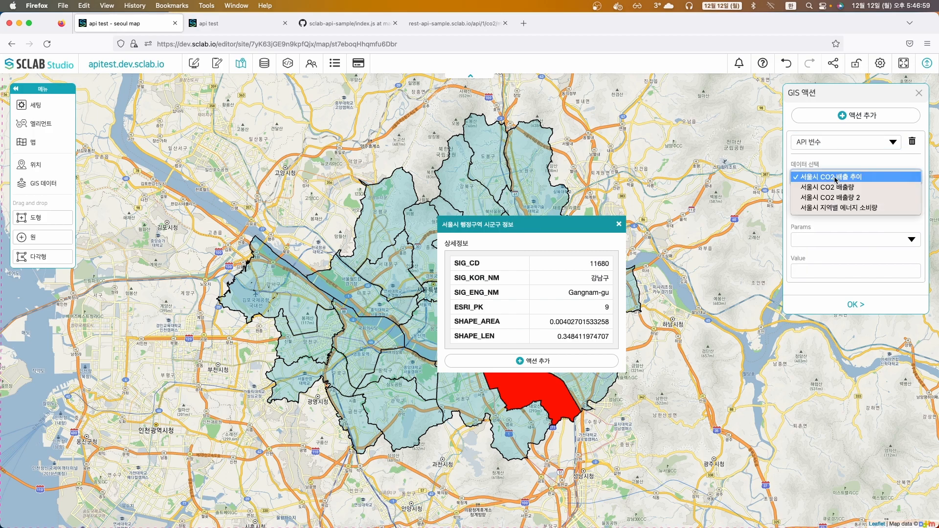
click(833, 208)
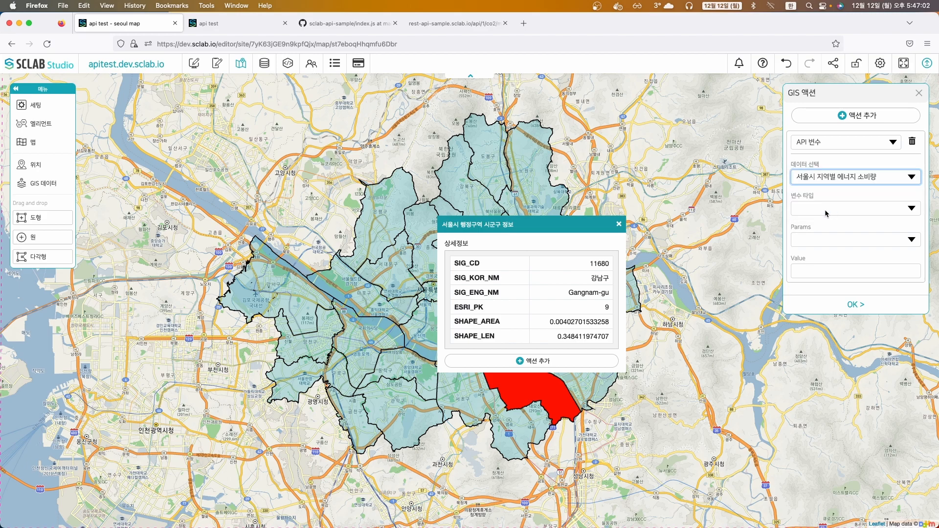
click(826, 213)
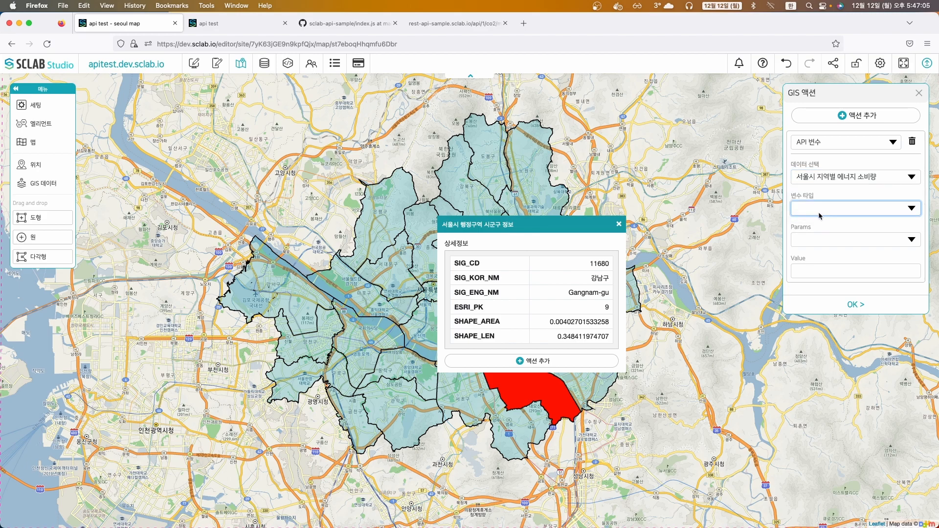
click(807, 240)
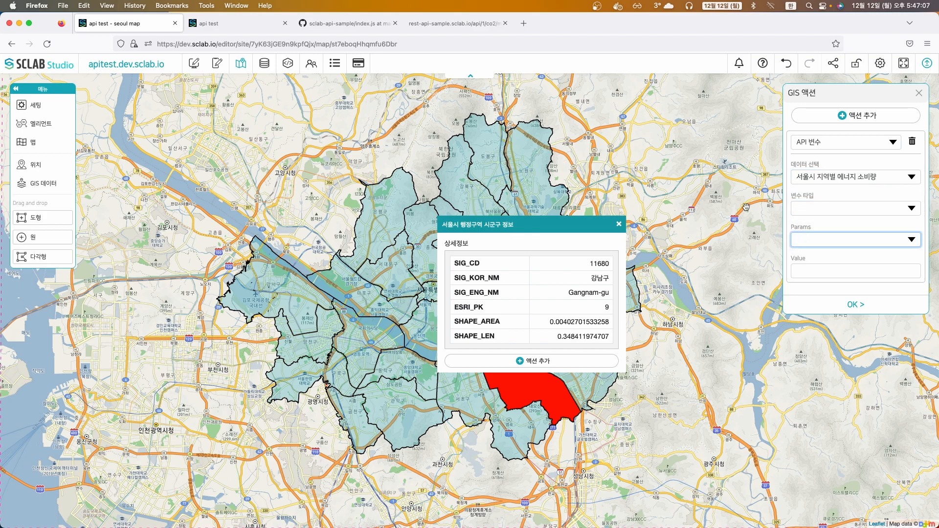
click(619, 225)
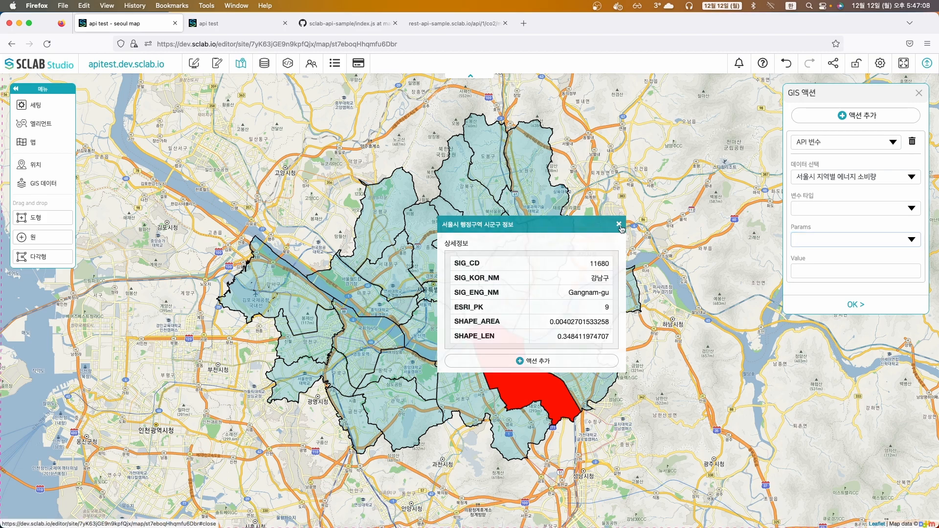
Make the area parameter of the 서울시 지역별 에너지 소비량 API a variable and save the data source
click(264, 64)
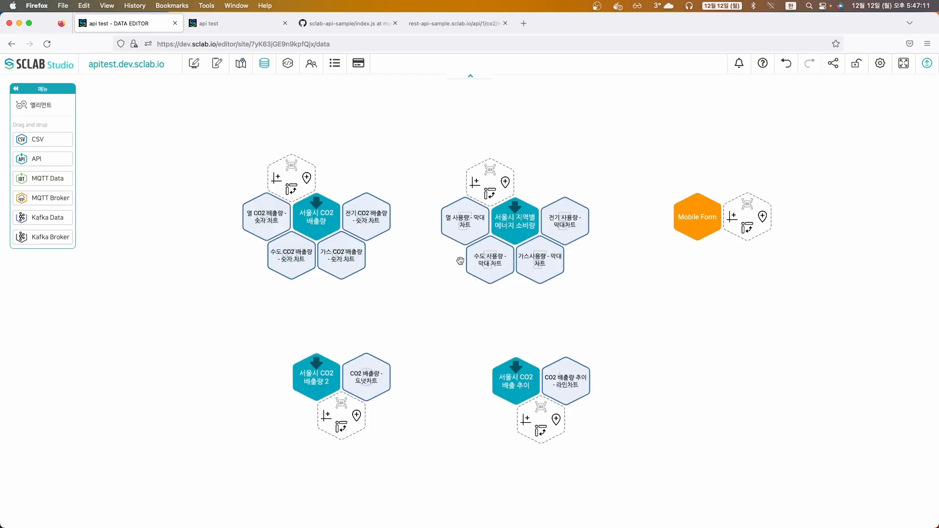
click(518, 218)
click(494, 255)
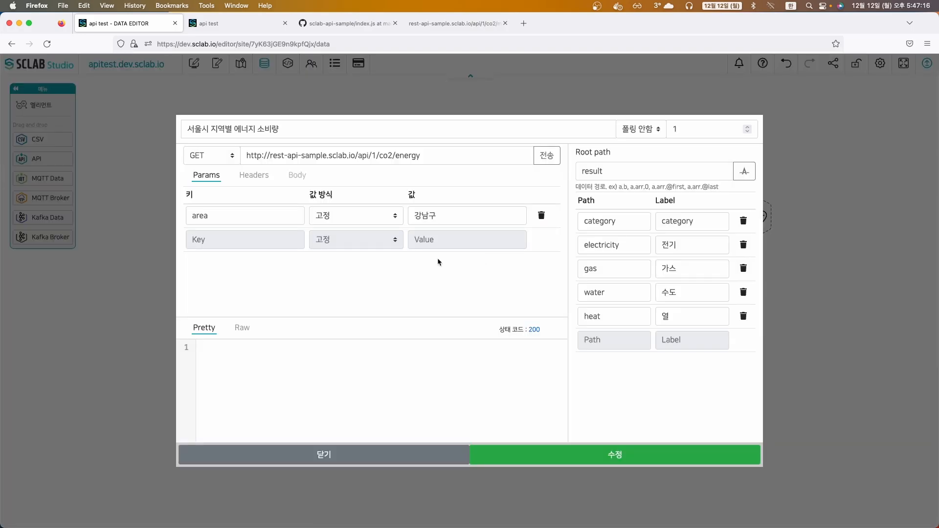
click(335, 217)
click(338, 226)
click(566, 454)
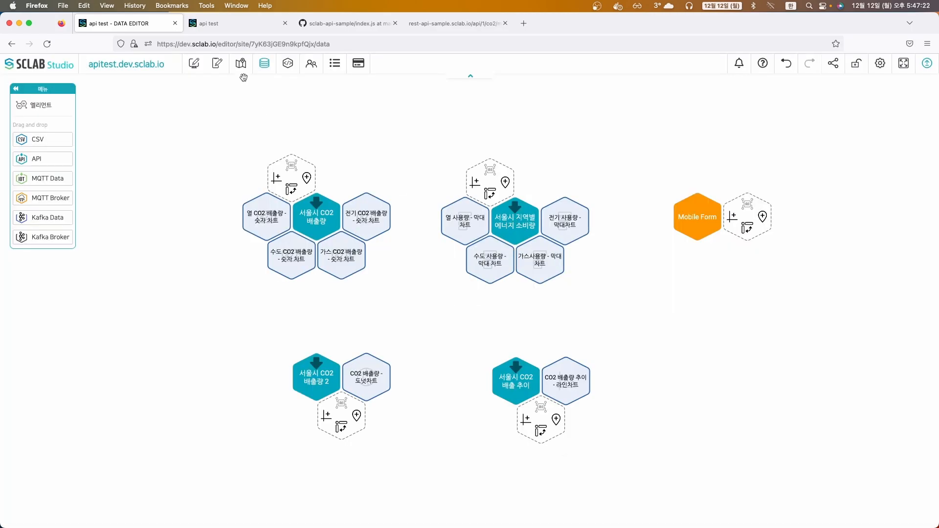
Reopen seoul map for editing and add a GIS action of type API 변수 to the 강남구 (Gangnam-gu) district
click(241, 63)
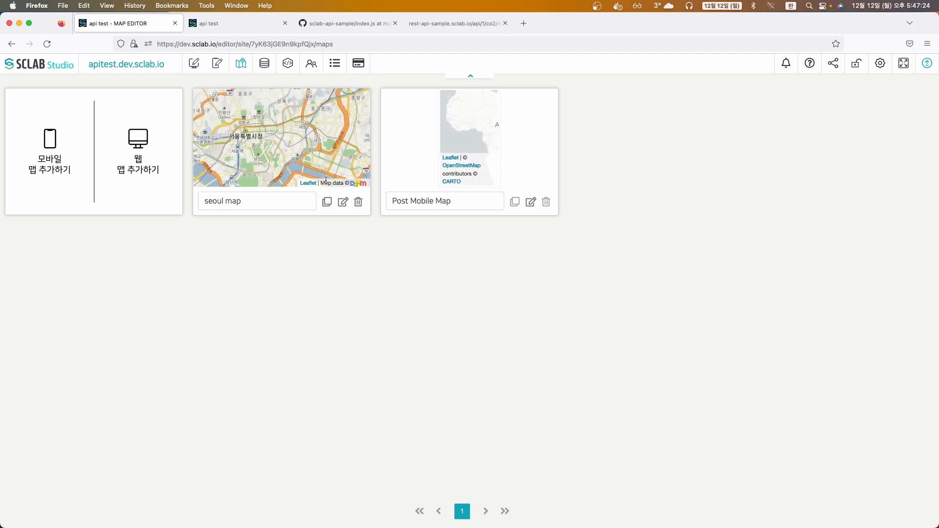
click(341, 203)
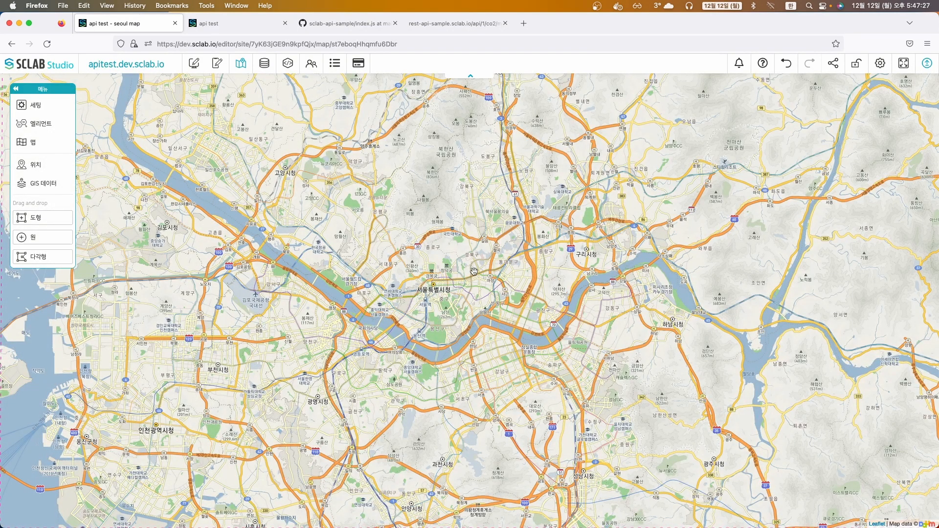
click(507, 347)
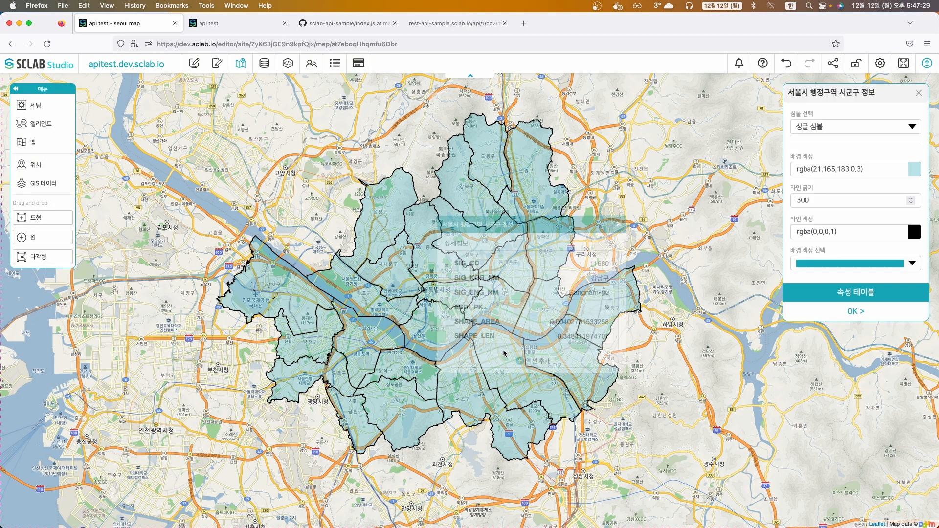
click(529, 362)
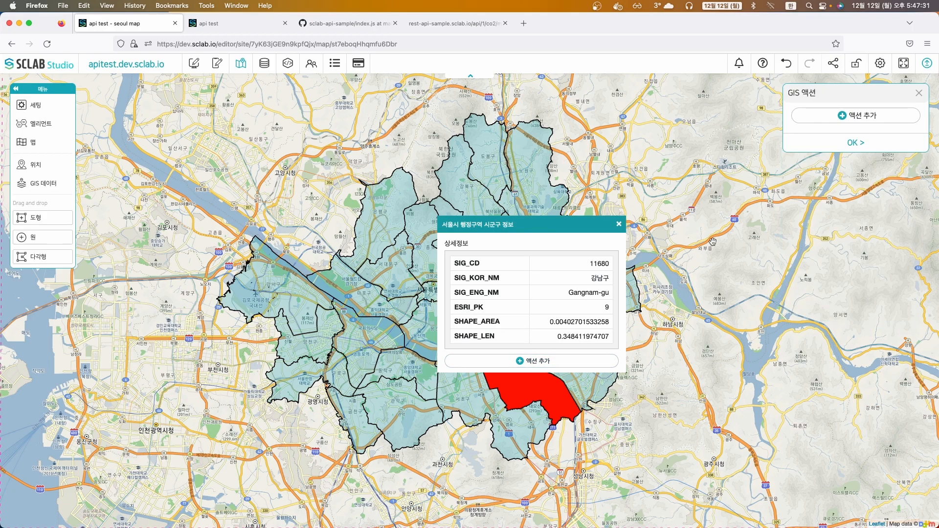
click(839, 116)
click(824, 147)
click(821, 147)
click(821, 148)
click(822, 184)
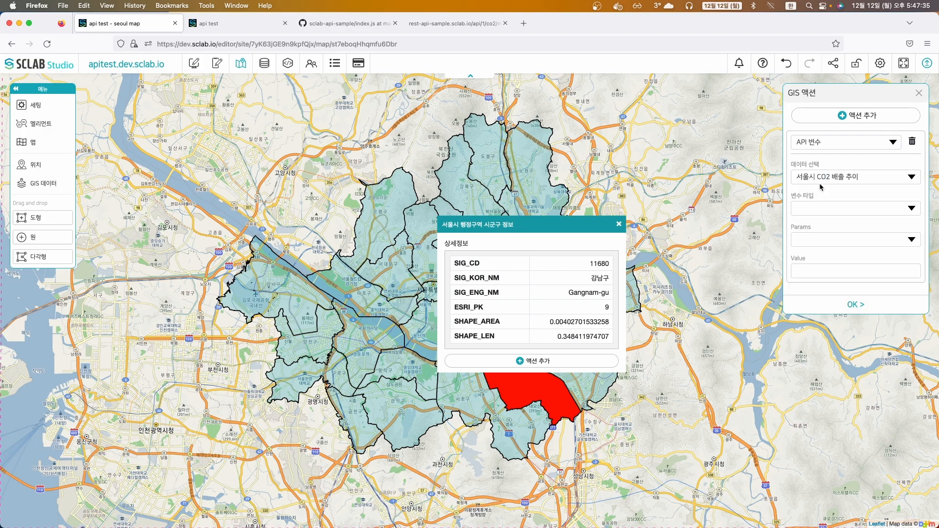
Set the Gangnam-gu action to 서울시 지역별 에너지 소비량 with variable type Params, parameter area and value 강남구, and confirm it
click(824, 180)
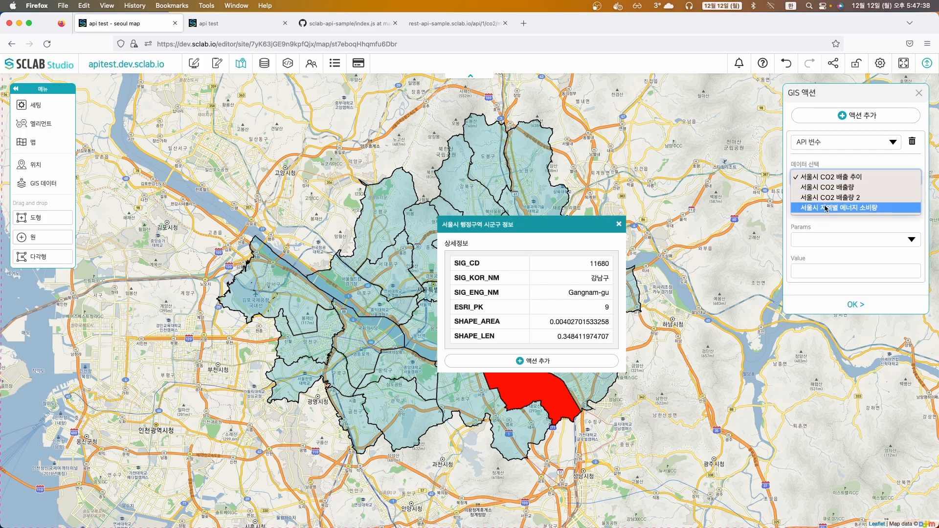
click(826, 207)
click(810, 270)
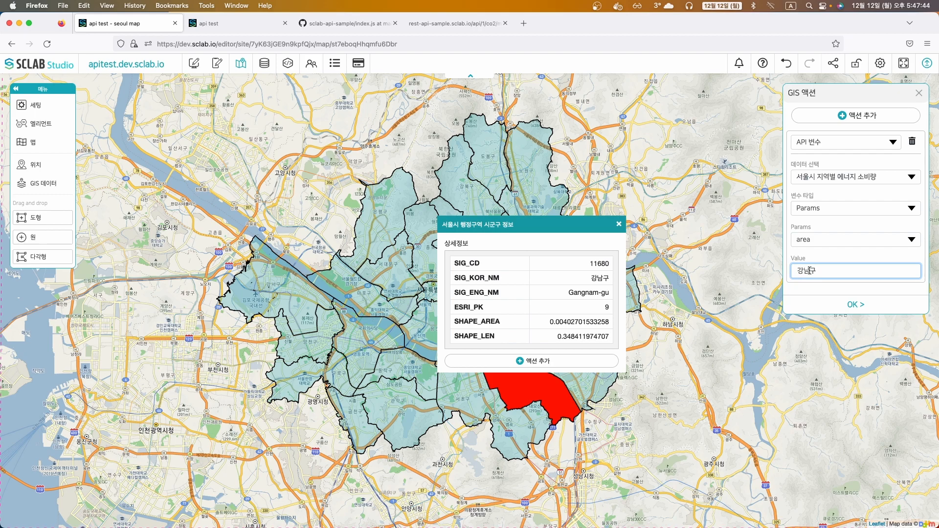
click(864, 305)
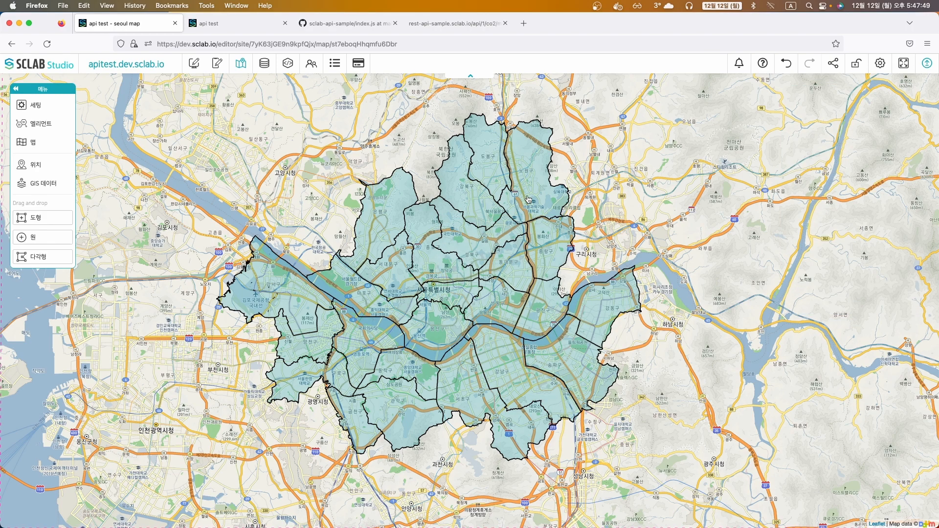
Add a GIS action of type API 변수 to the 노원구 (Nowon-gu) district on seoul map
click(528, 201)
click(527, 171)
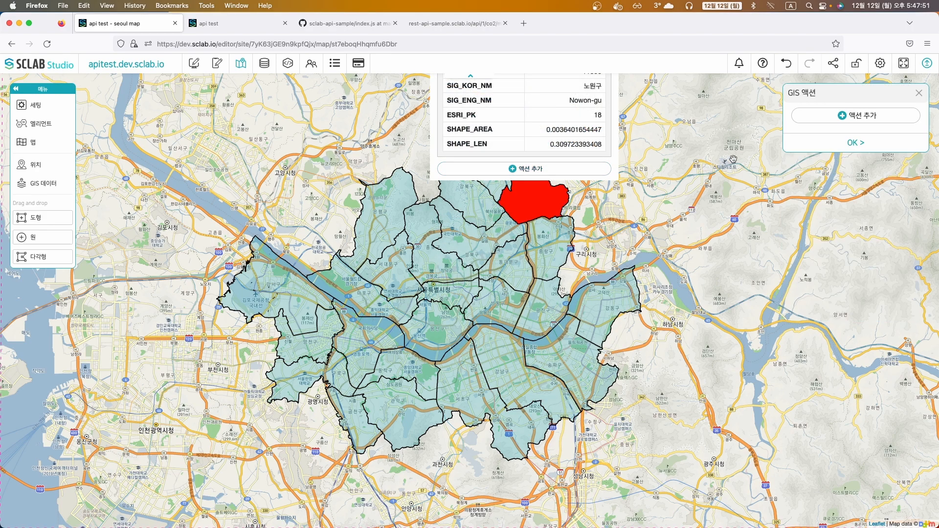
click(856, 115)
click(831, 147)
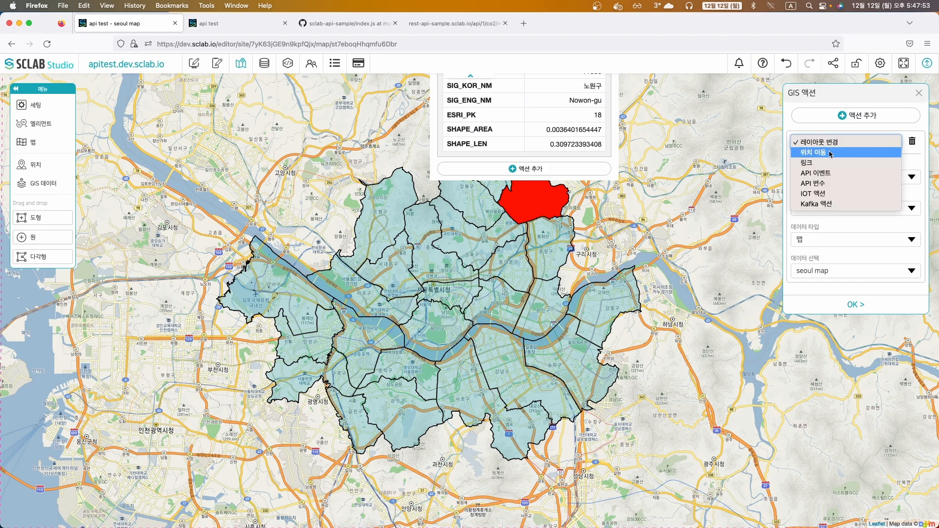
click(827, 183)
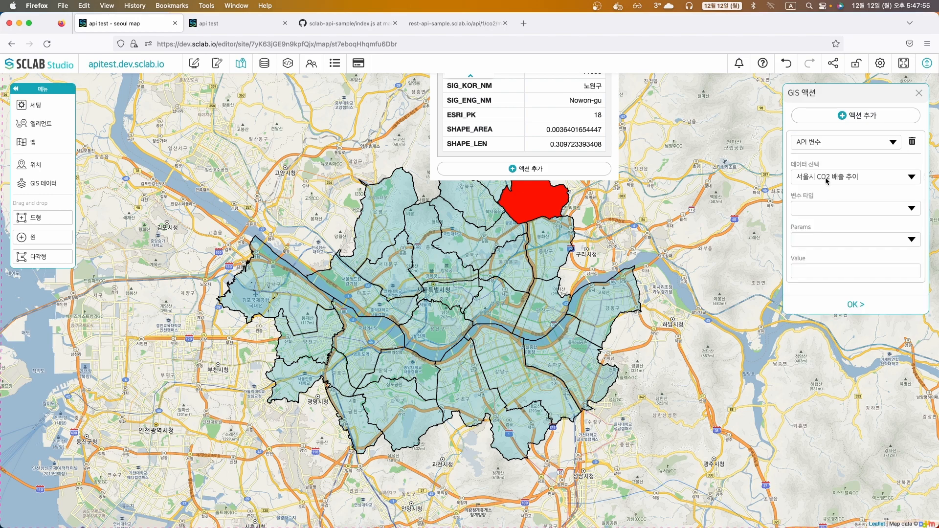
Set the Nowon-gu action to 서울시 지역별 에너지 소비량 with variable type Params, parameter area and value 노원구, and confirm it
click(827, 180)
click(820, 206)
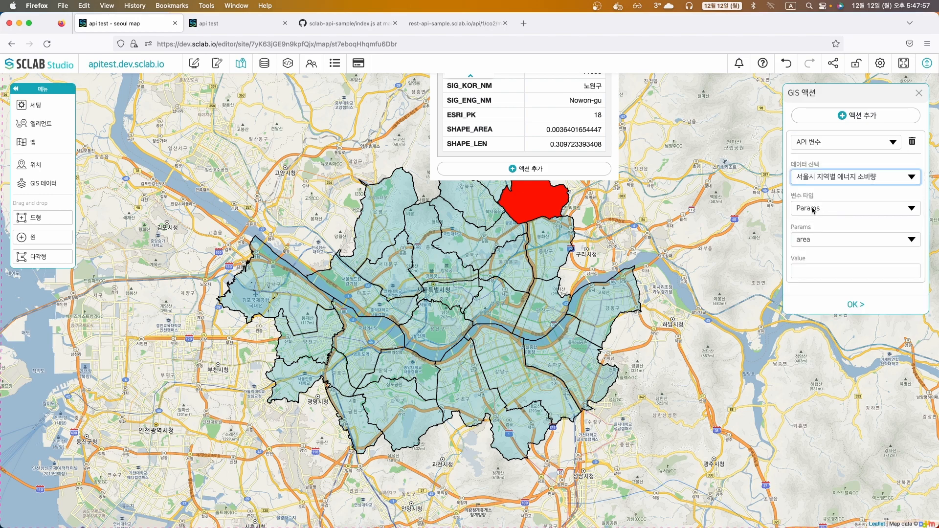
click(809, 273)
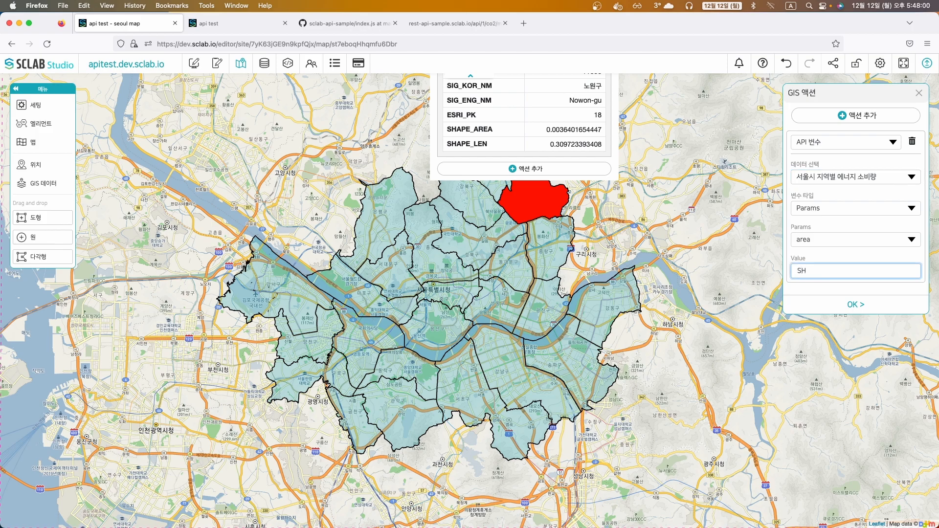
key(ctrl+space)
text(노원구)
click(854, 307)
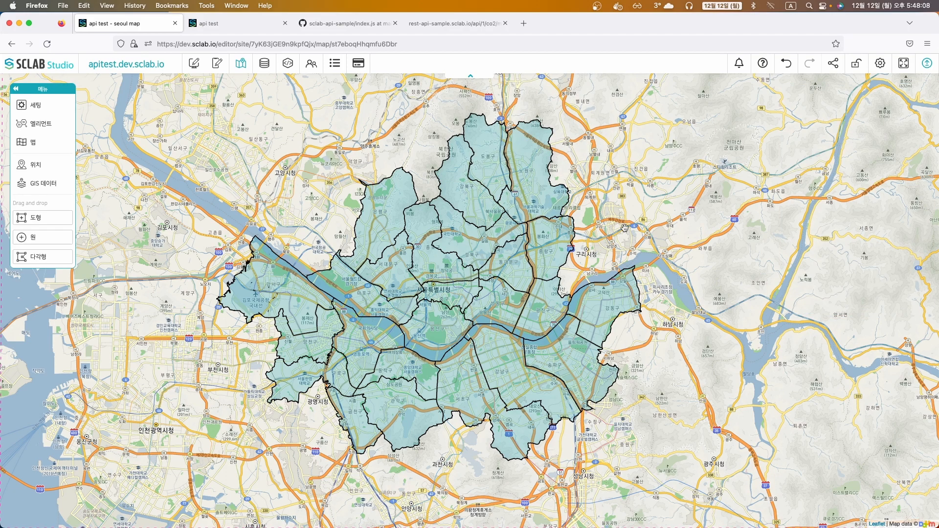
Return to the page editor and publish the updated dashboard
click(194, 63)
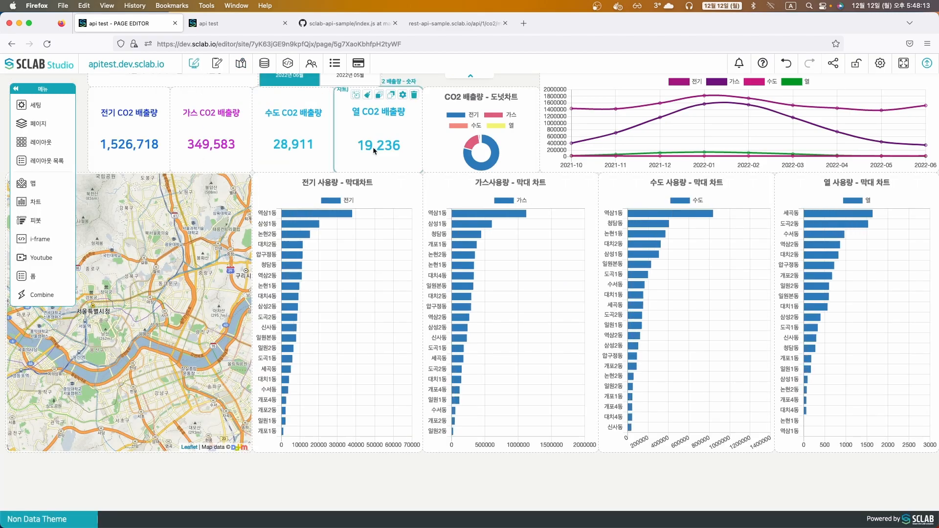
click(927, 64)
click(423, 330)
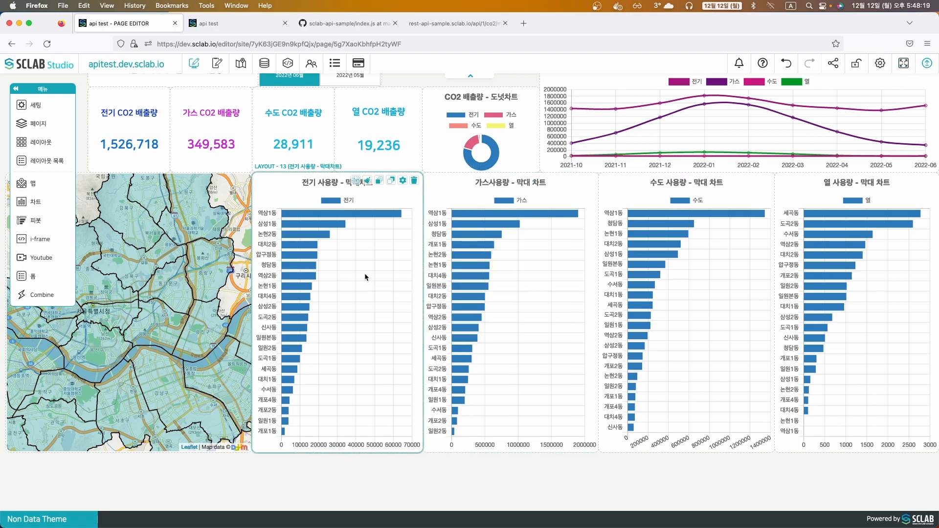
Test the district actions on the published dashboard by selecting Nowon-gu and Gangnam-gu on the map
click(226, 24)
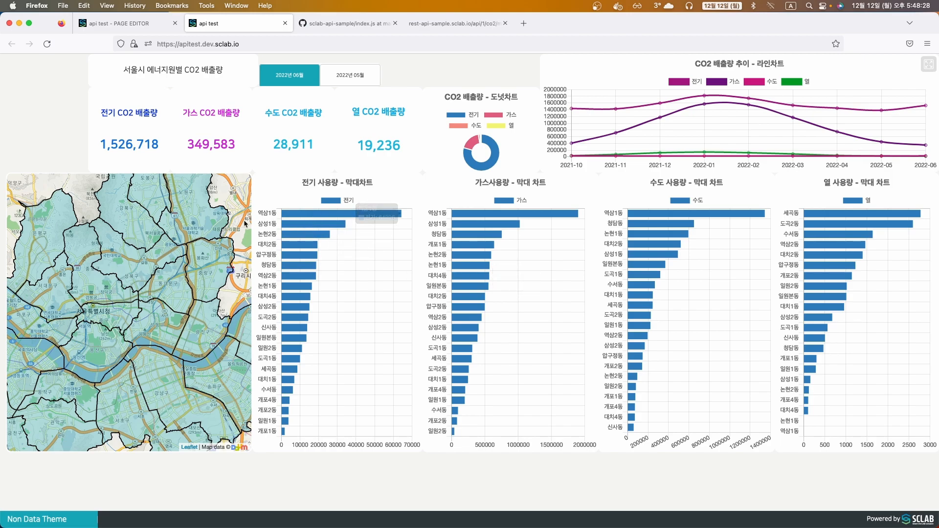
click(193, 215)
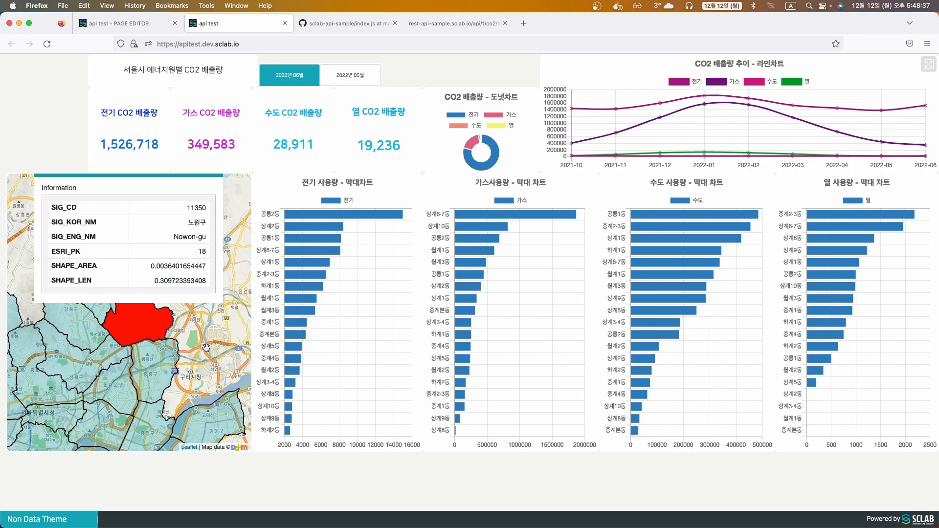
drag(208, 348, 236, 268)
click(131, 394)
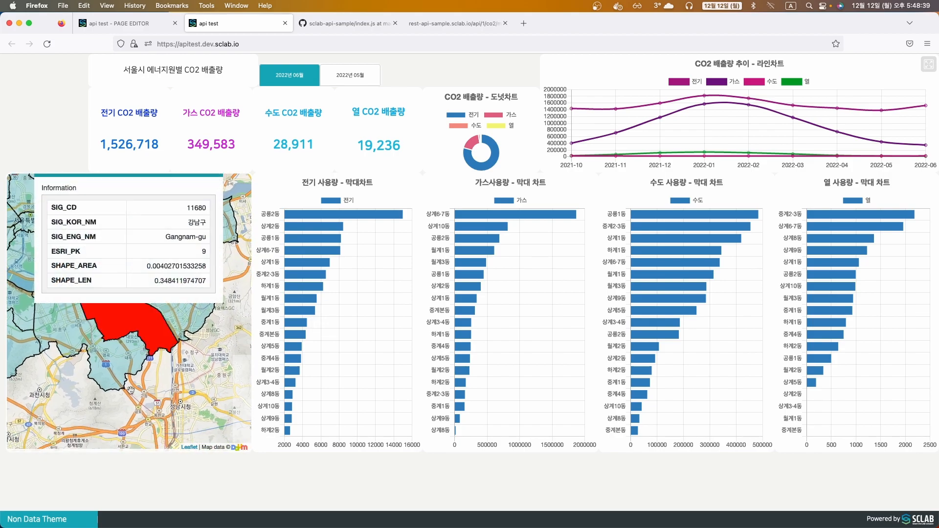
drag(236, 263, 234, 309)
click(215, 215)
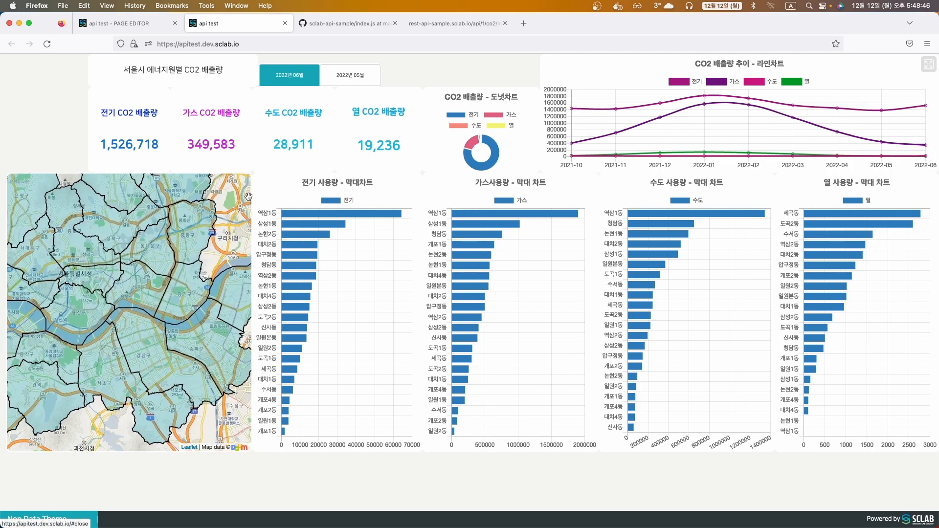
Reopen seoul map in the map editor and open the style settings of the 서울시 행정구역 시군구 정보 layer
click(137, 27)
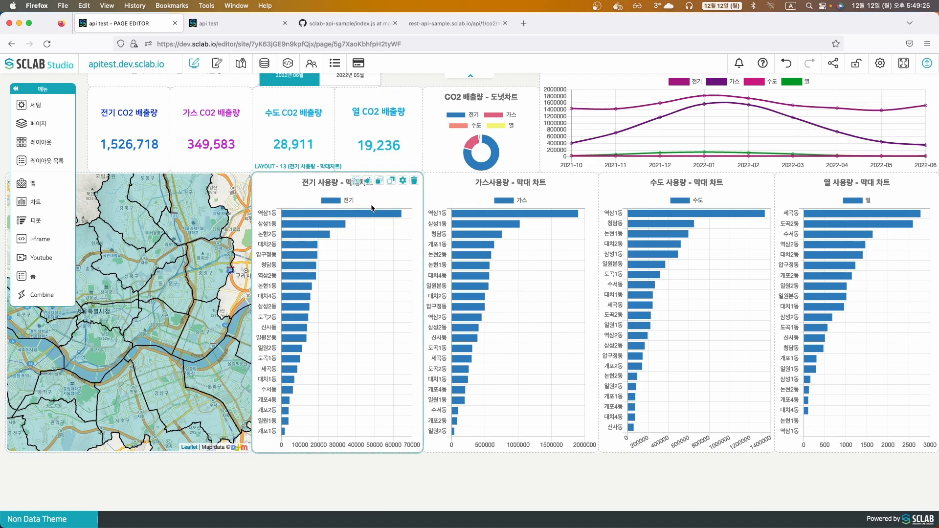
click(241, 63)
click(344, 202)
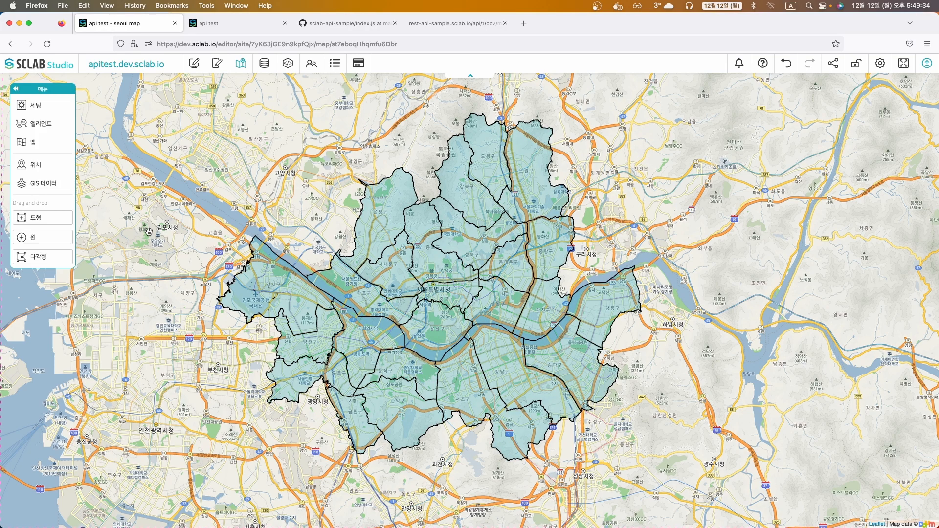
click(389, 265)
click(247, 209)
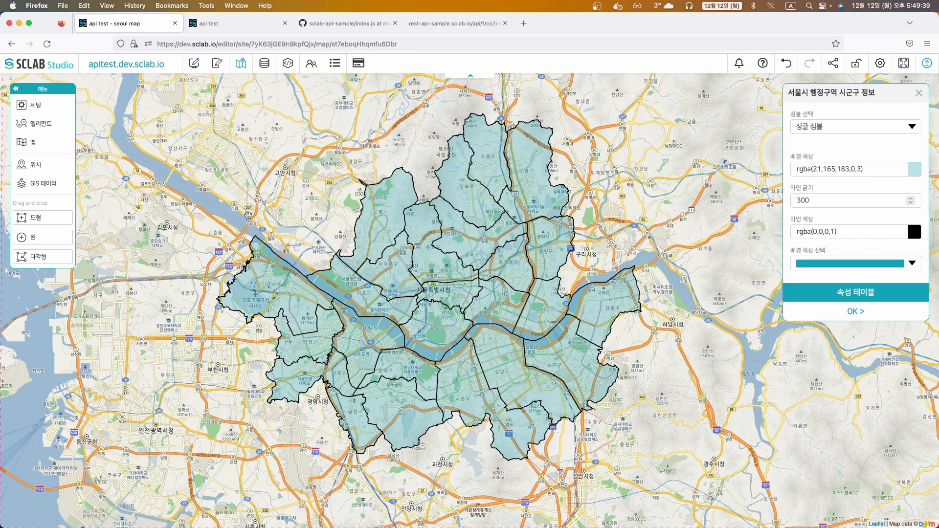